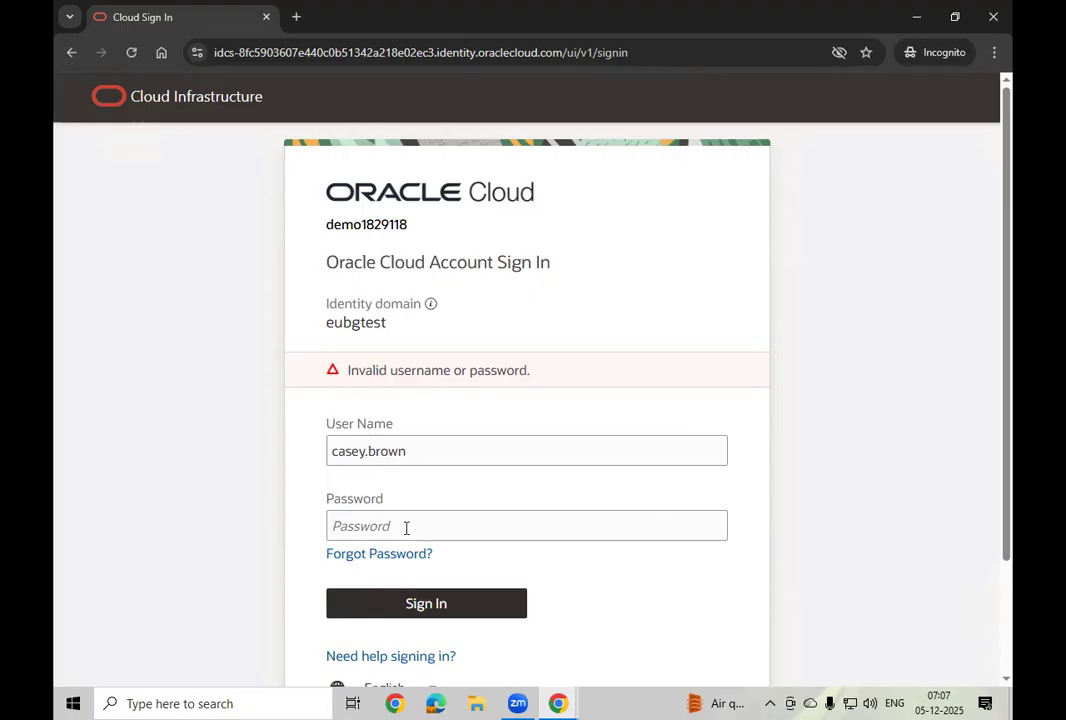
# Try to sign in to the Oracle Cloud account by entering the account password for the filled-in user name
pyautogui.click(401, 529)
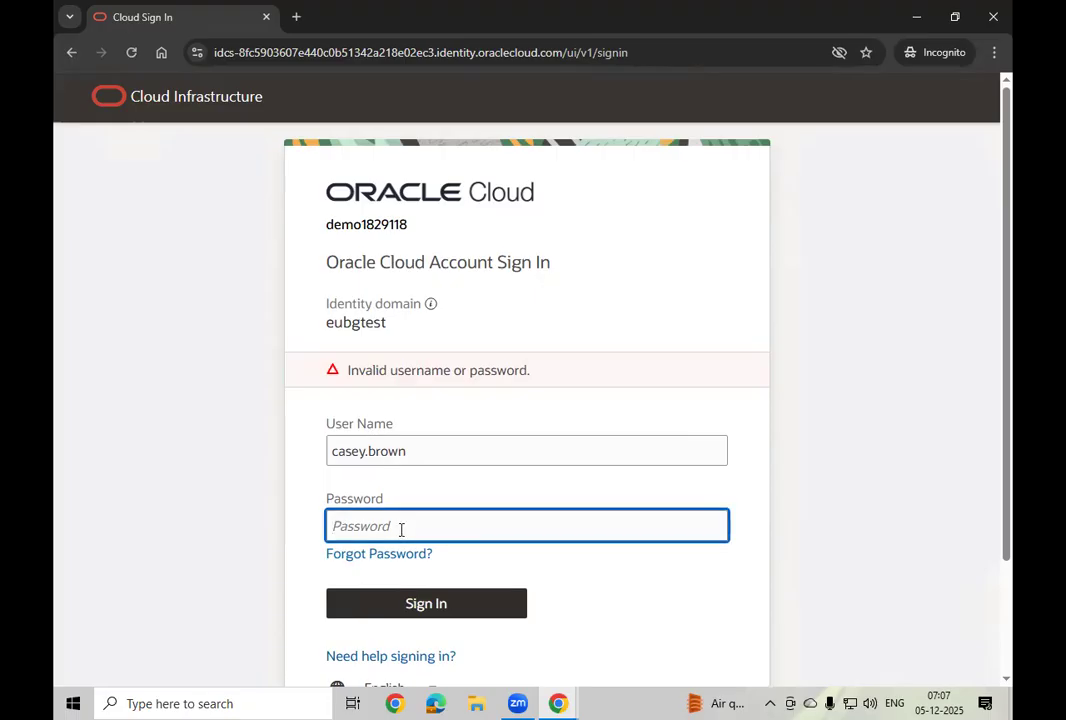
pyautogui.hotkey('ctrl', 'v')
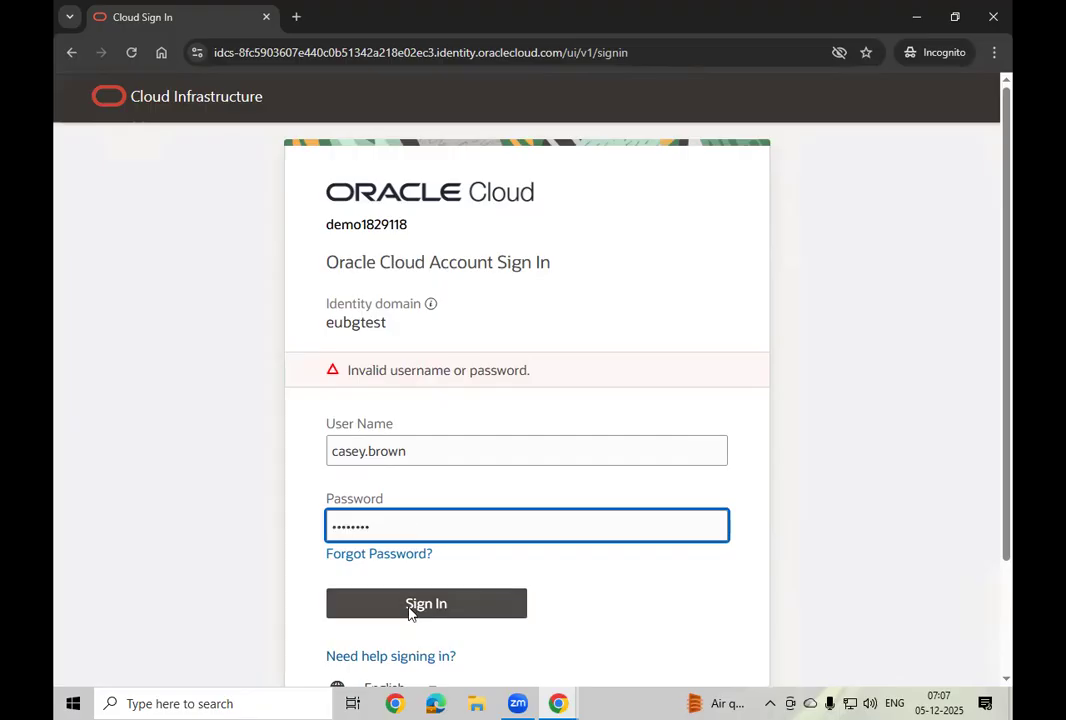
pyautogui.click(409, 606)
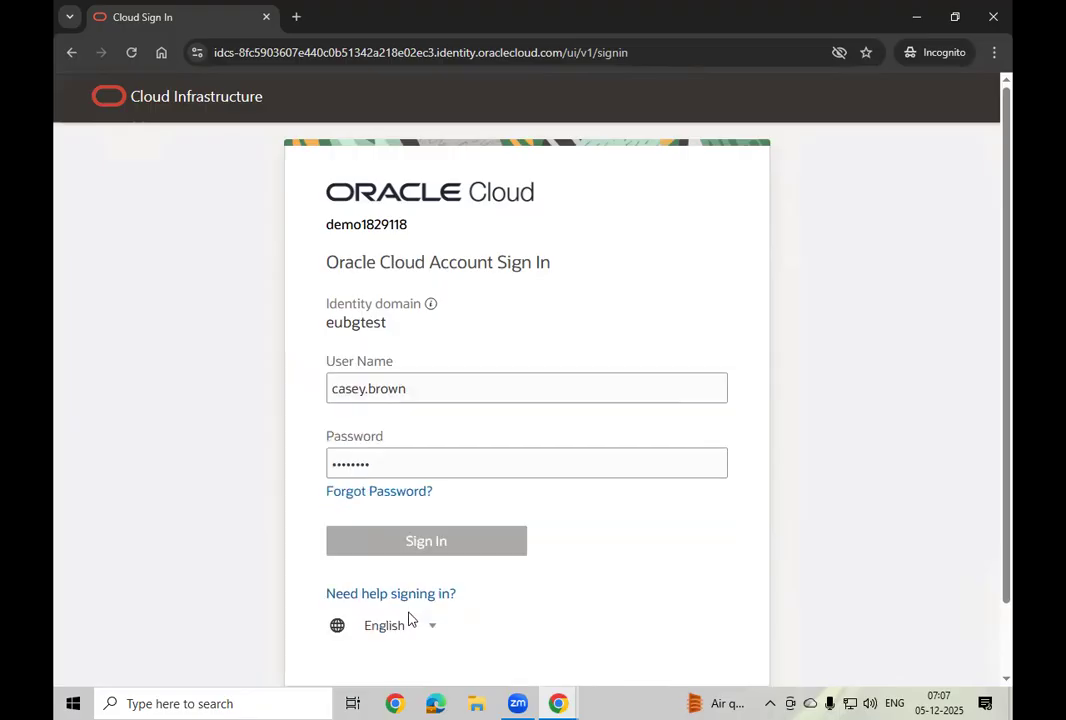
# Switch to the browser window with the SCM_IMPL session and open the Security Console from the Tools apps
pyautogui.click(548, 690)
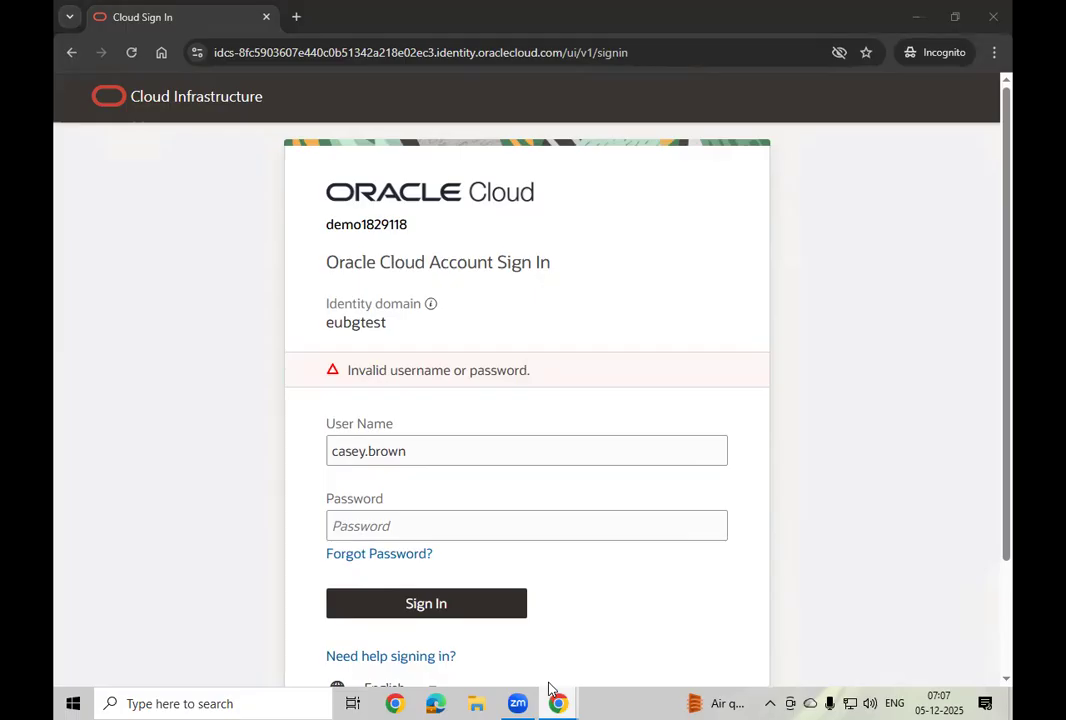
pyautogui.click(488, 613)
pyautogui.click(822, 89)
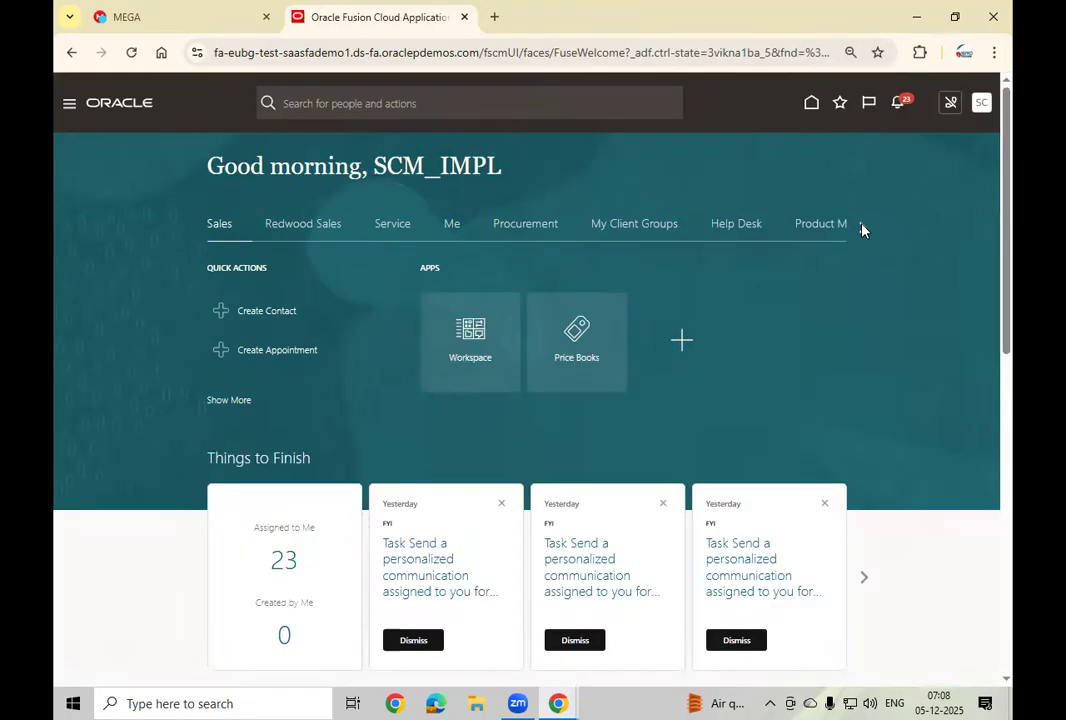
pyautogui.click(862, 229)
pyautogui.click(862, 229)
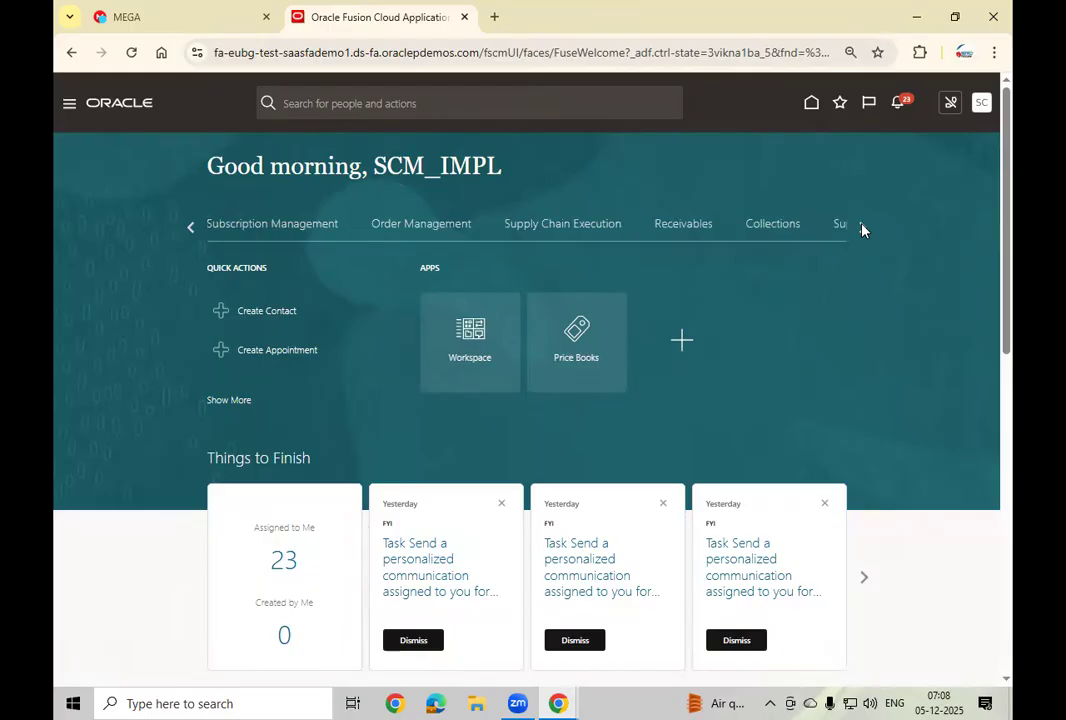
pyautogui.click(862, 229)
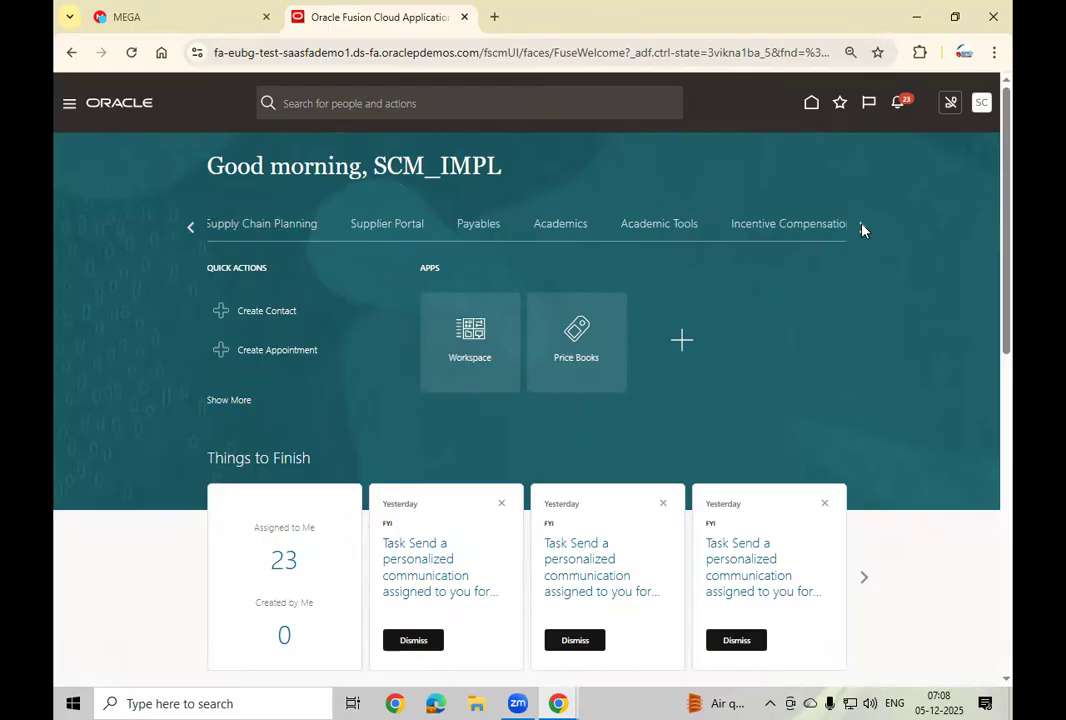
pyautogui.click(862, 229)
pyautogui.click(862, 229)
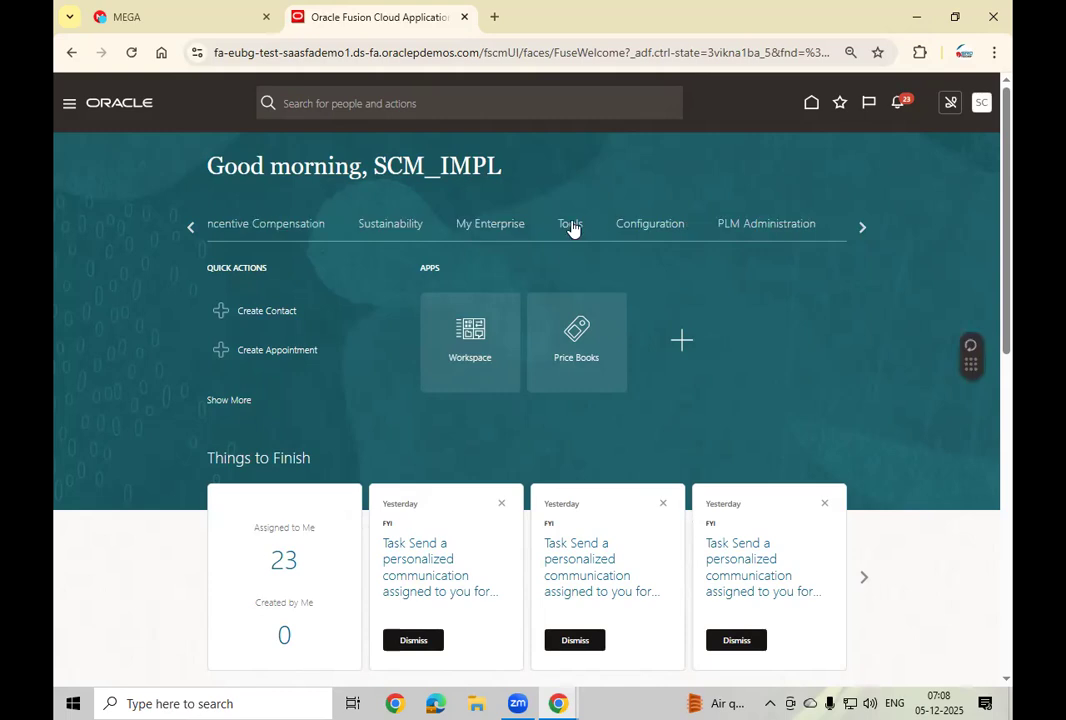
pyautogui.click(571, 226)
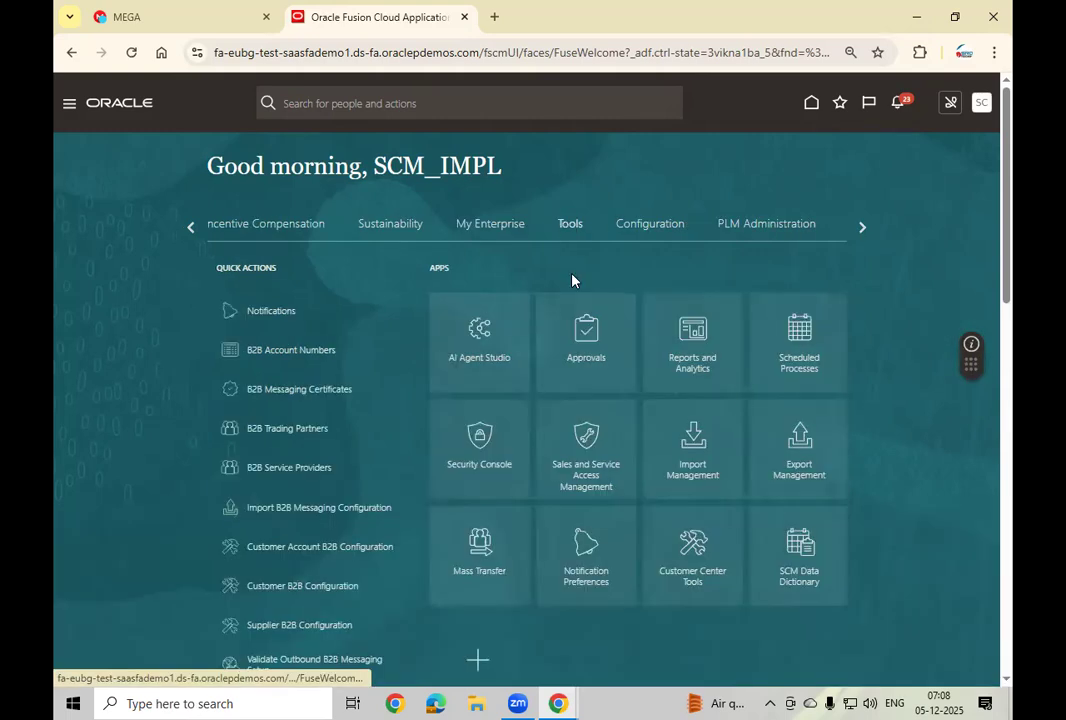
pyautogui.click(463, 445)
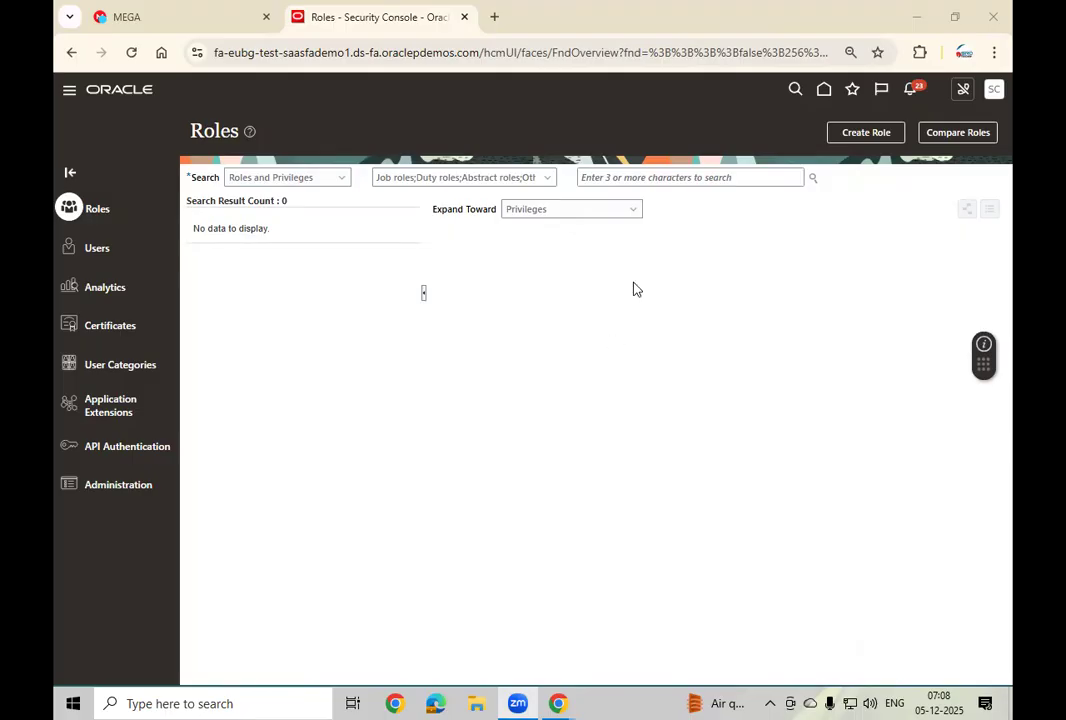
# Search the Security Console's user accounts for the affected user's user name
pyautogui.click(96, 250)
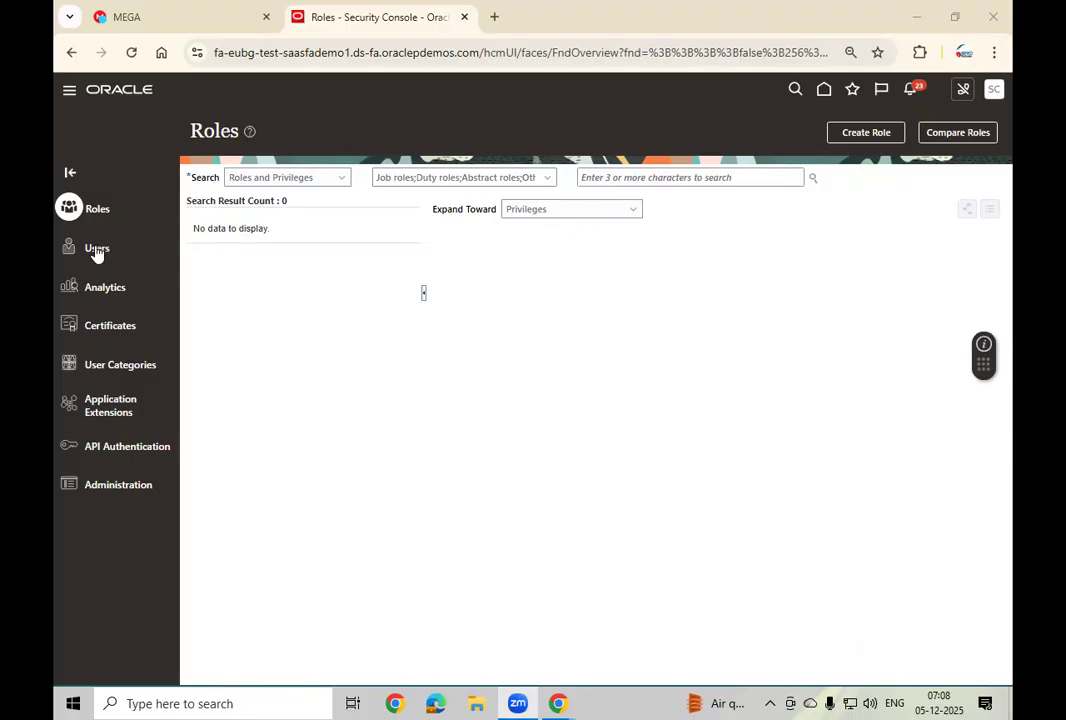
pyautogui.click(604, 180)
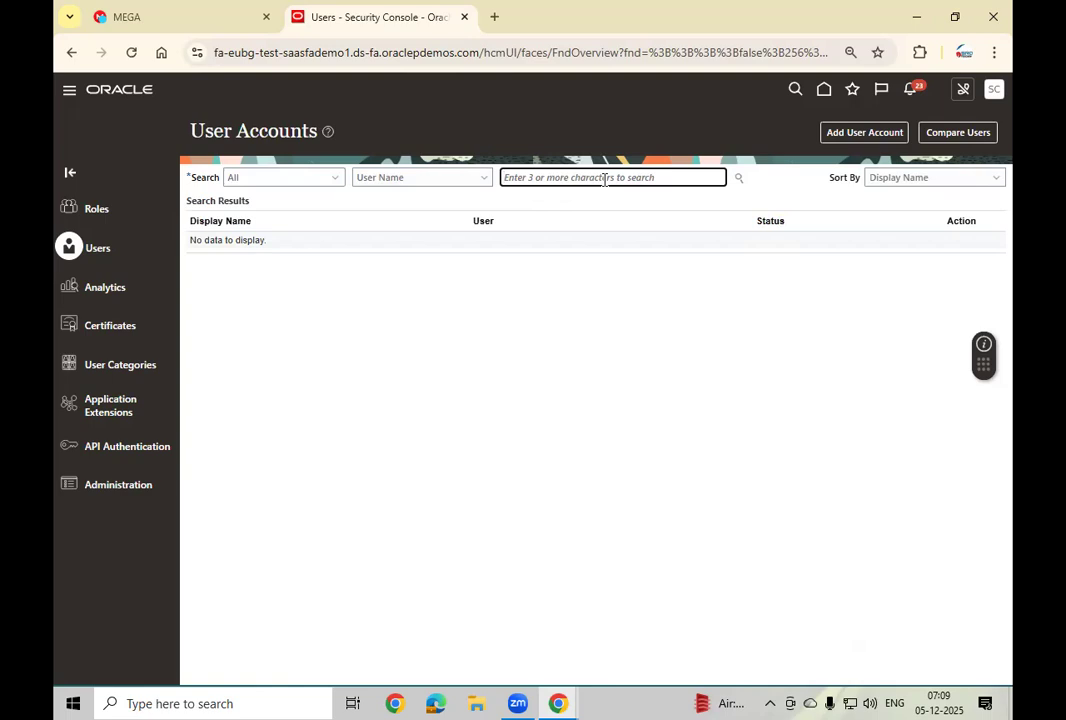
pyautogui.write('casey.brown')
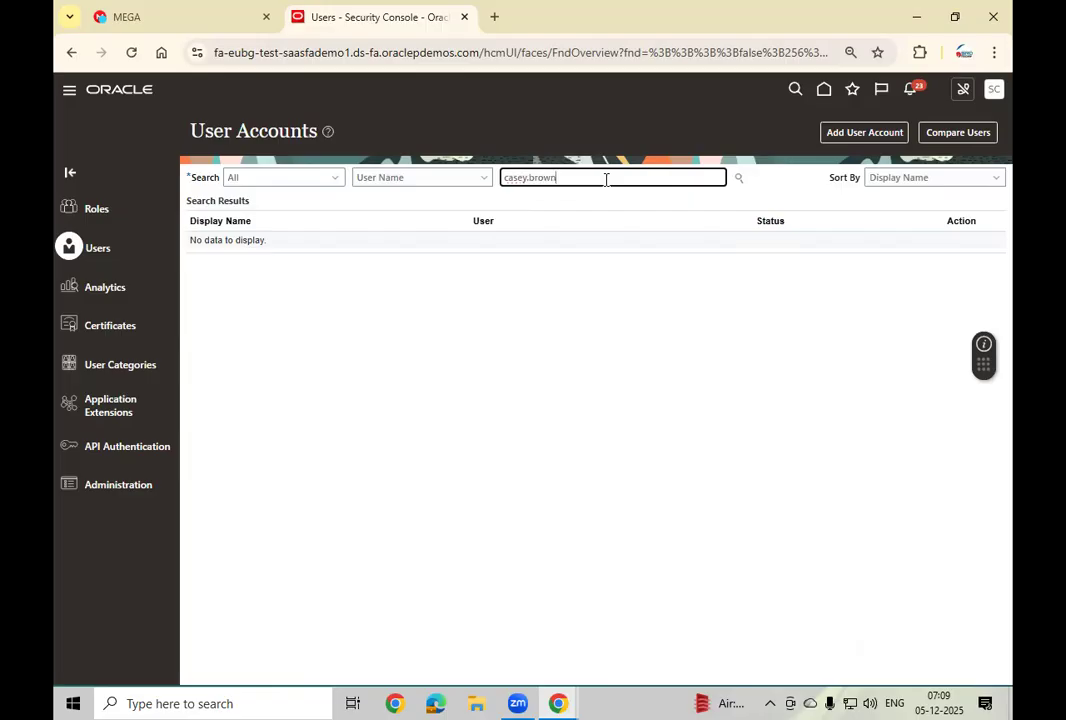
pyautogui.click(740, 178)
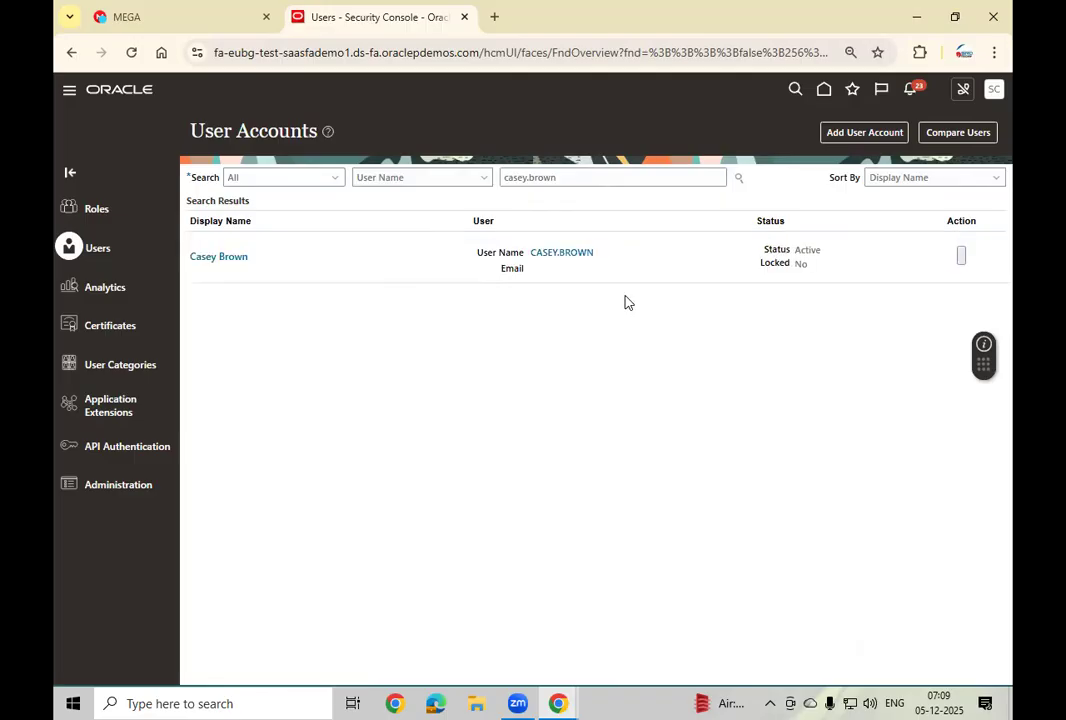
# Reset the found user's password manually, entering and confirming the new account password
pyautogui.click(565, 256)
pyautogui.click(767, 137)
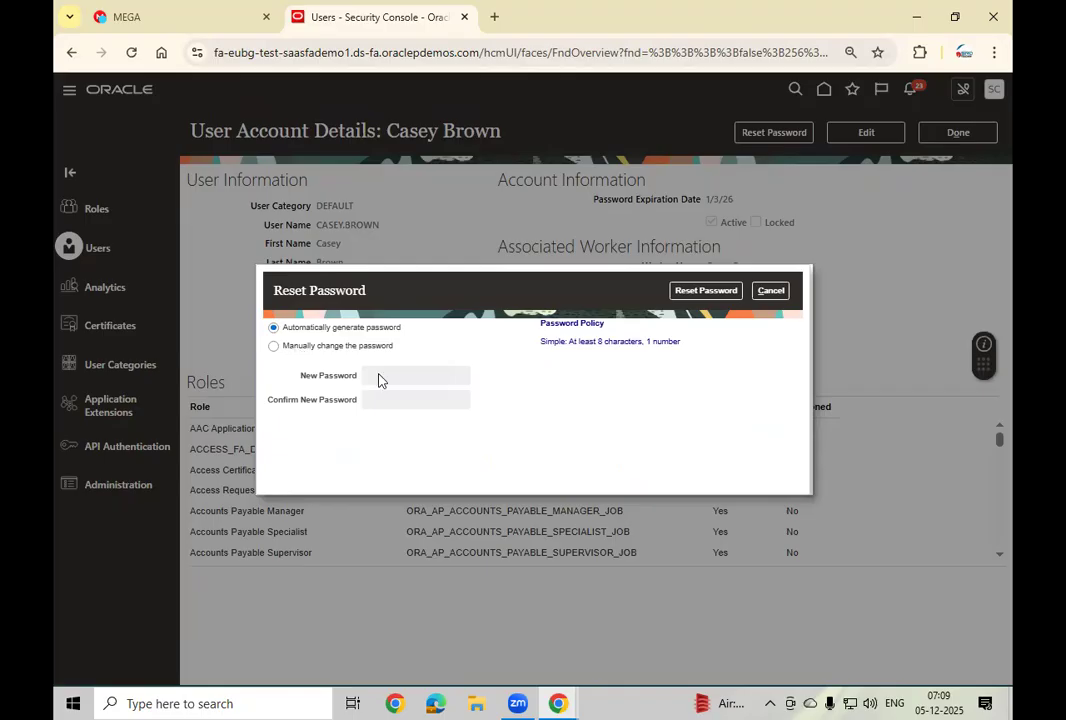
pyautogui.click(274, 346)
pyautogui.click(422, 376)
pyautogui.hotkey('ctrl', 'v')
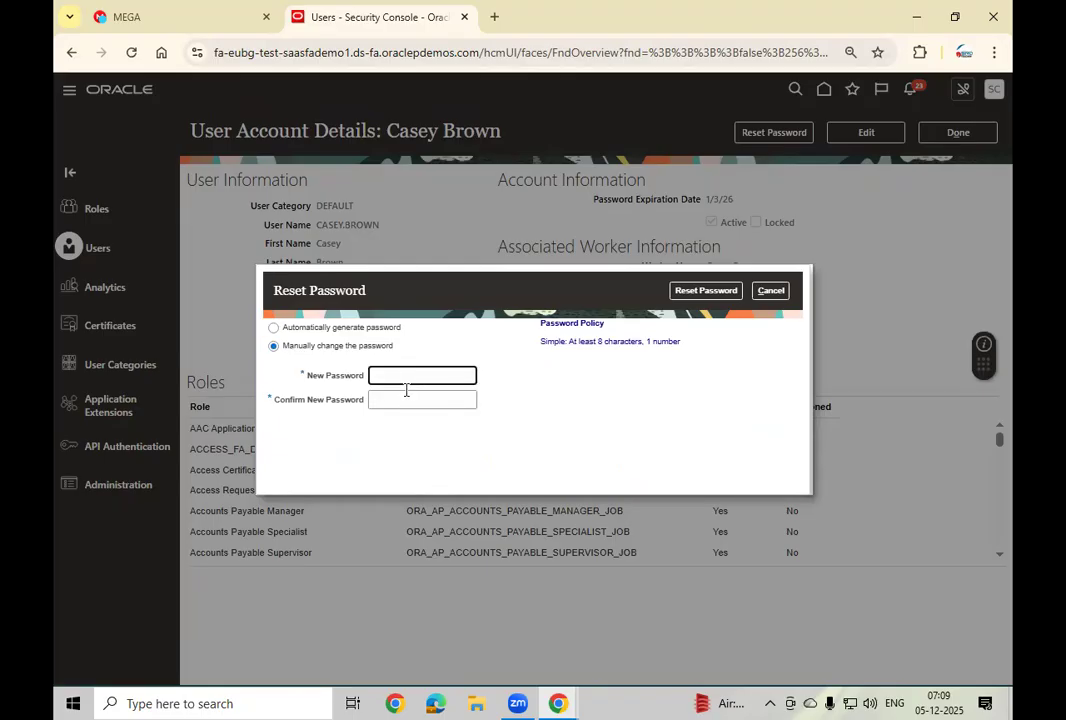
pyautogui.click(403, 398)
pyautogui.hotkey('ctrl', 'v')
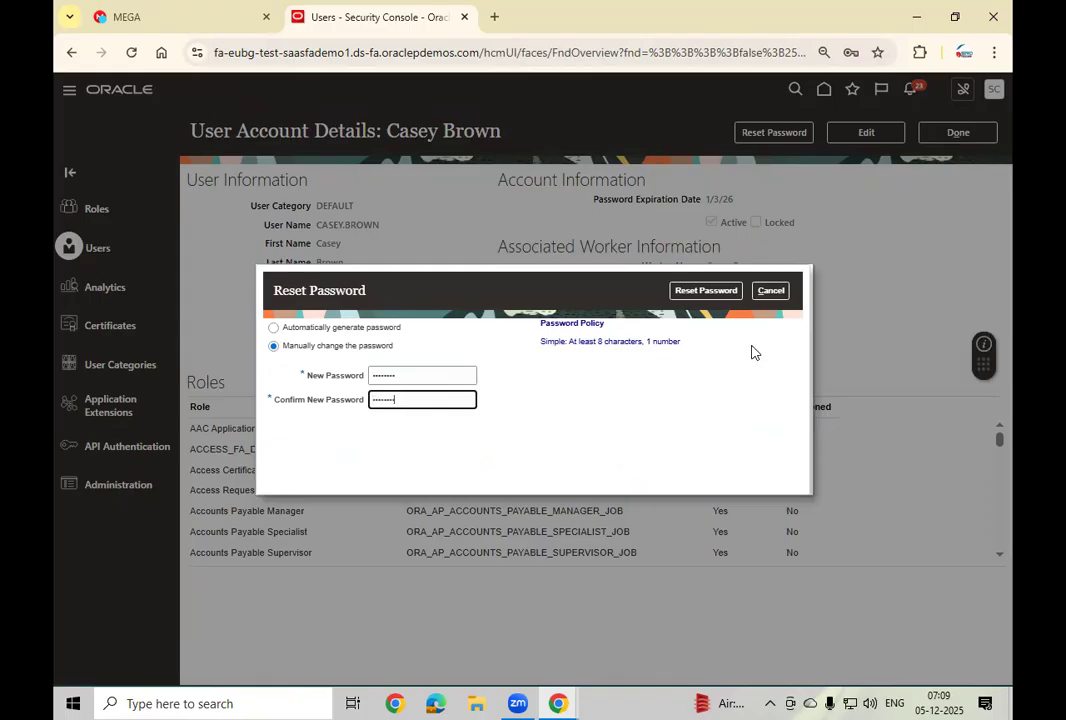
pyautogui.click(702, 291)
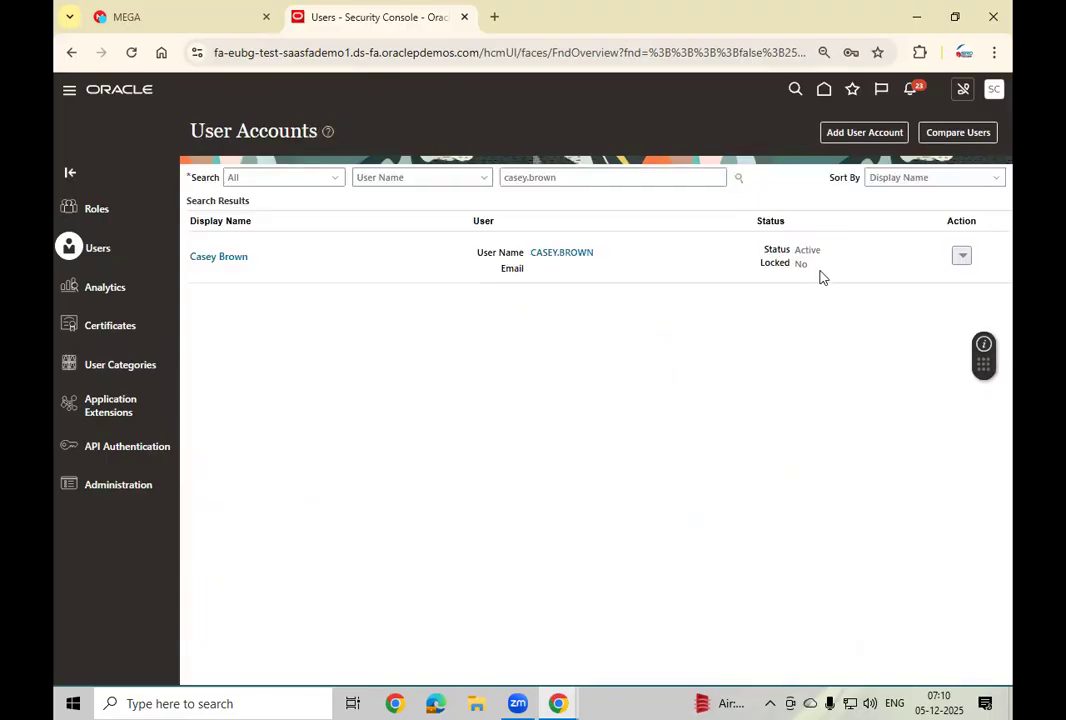
# Switch back to the incognito browser window and sign in to Oracle Cloud with the new account password
pyautogui.click(560, 702)
pyautogui.click(648, 620)
pyautogui.click(378, 539)
pyautogui.hotkey('ctrl', 'v')
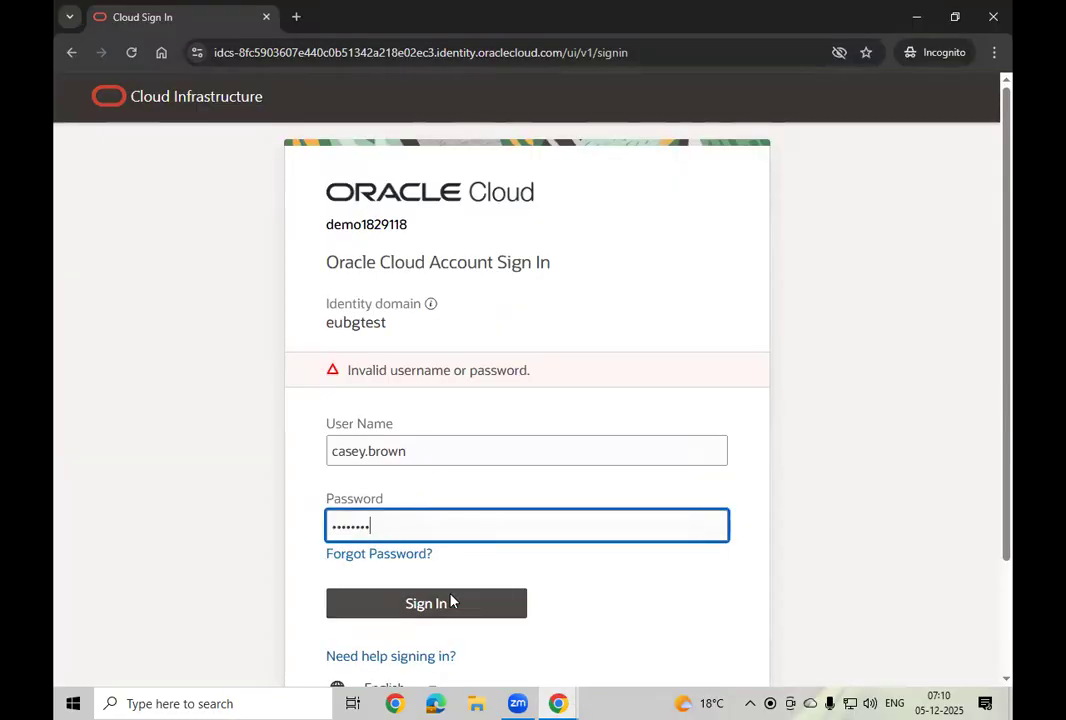
pyautogui.click(400, 606)
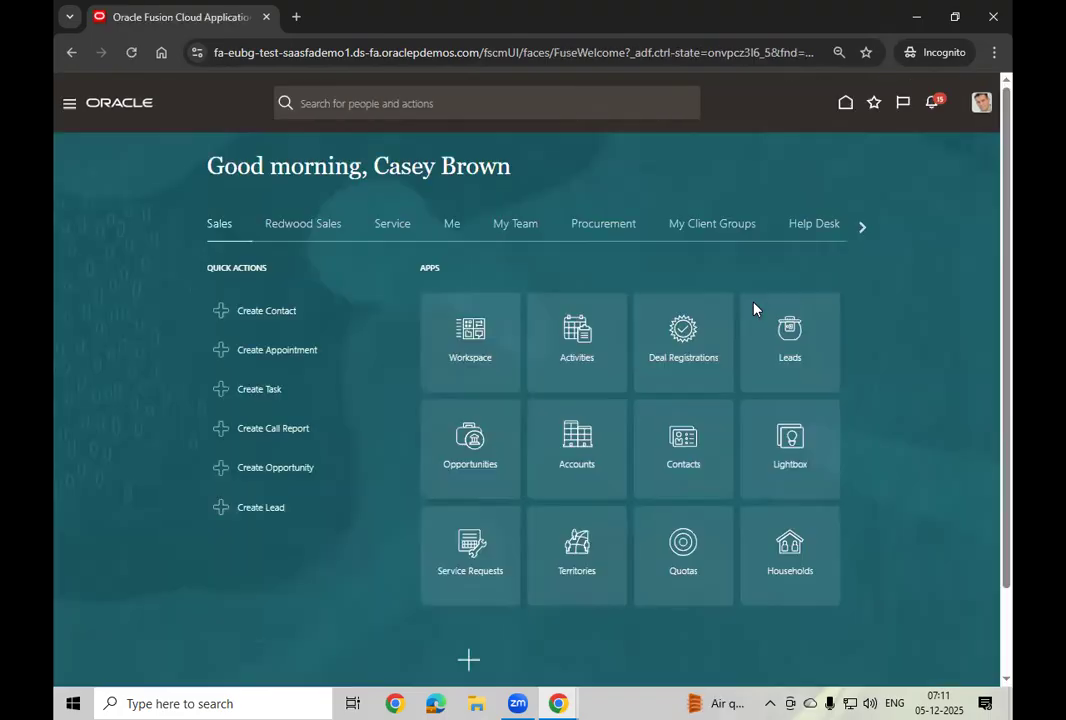
# Open Accounts Receivable from the Receivables apps and start a new receipt with the Create Receipt task
pyautogui.click(858, 231)
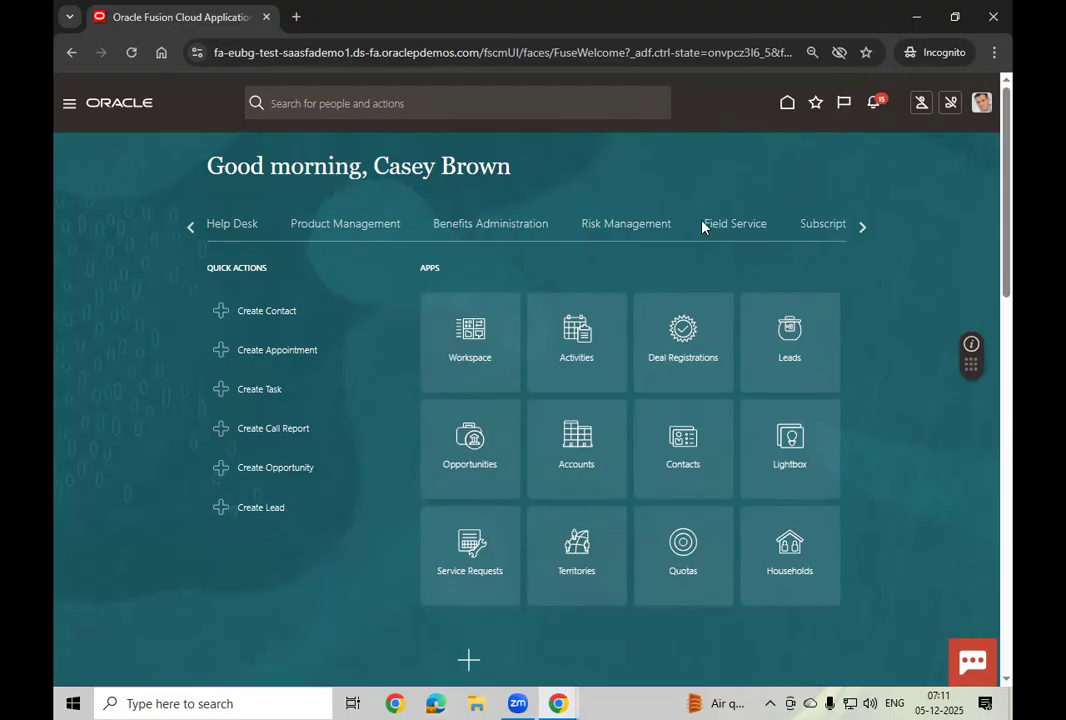
pyautogui.click(858, 231)
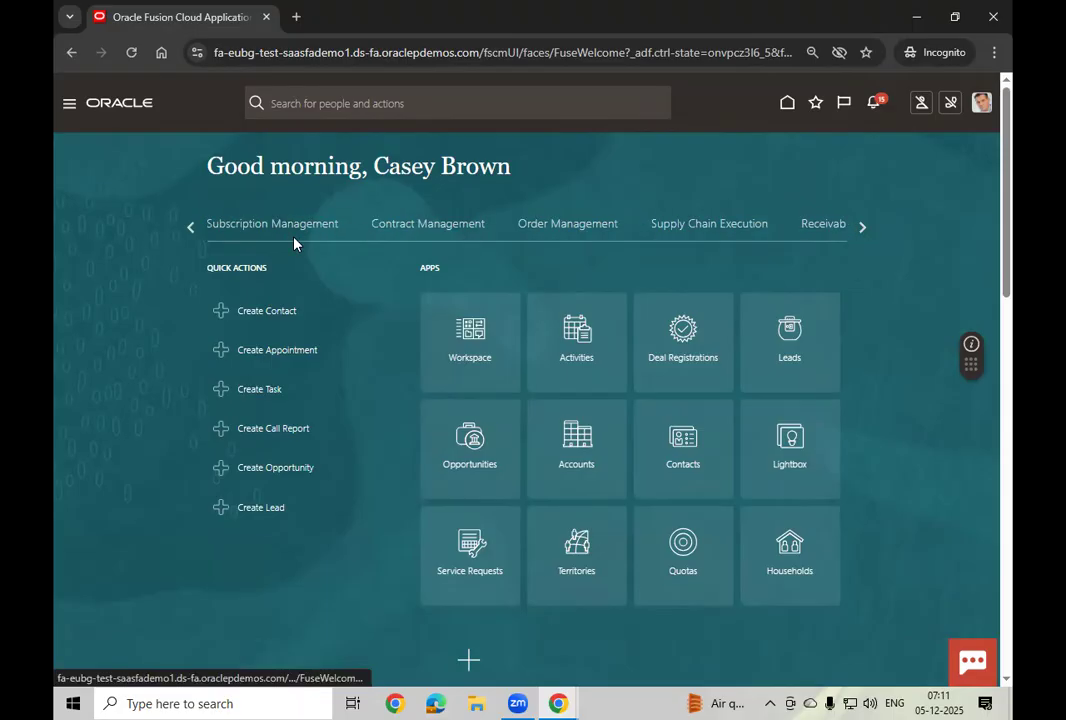
pyautogui.click(822, 227)
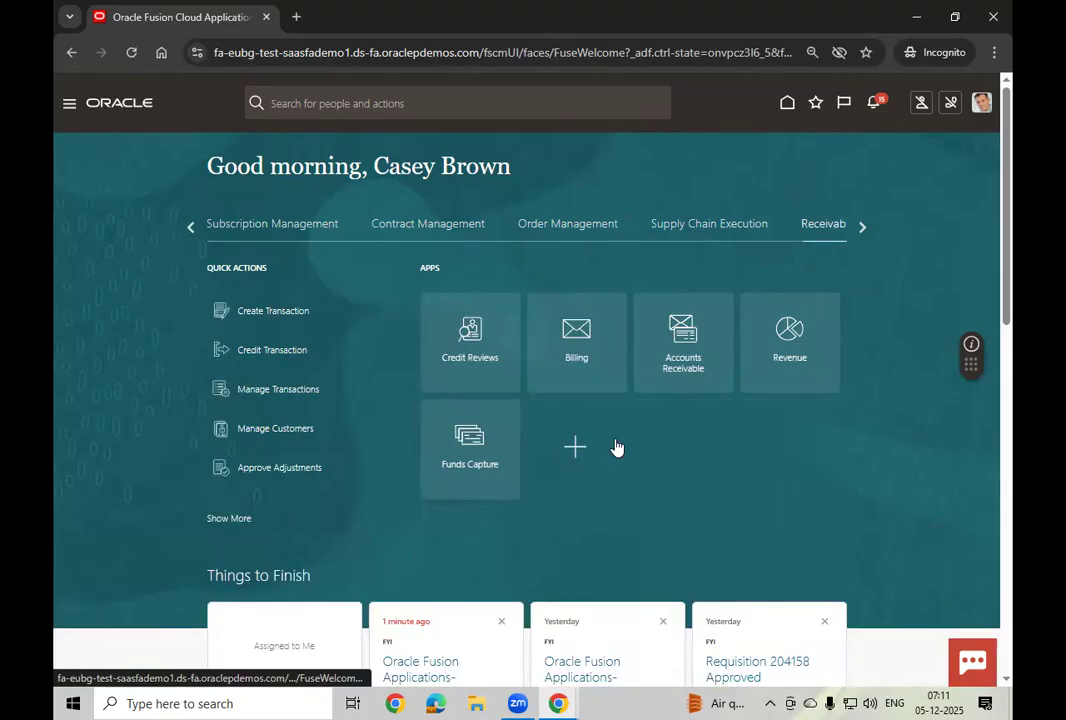
pyautogui.click(692, 371)
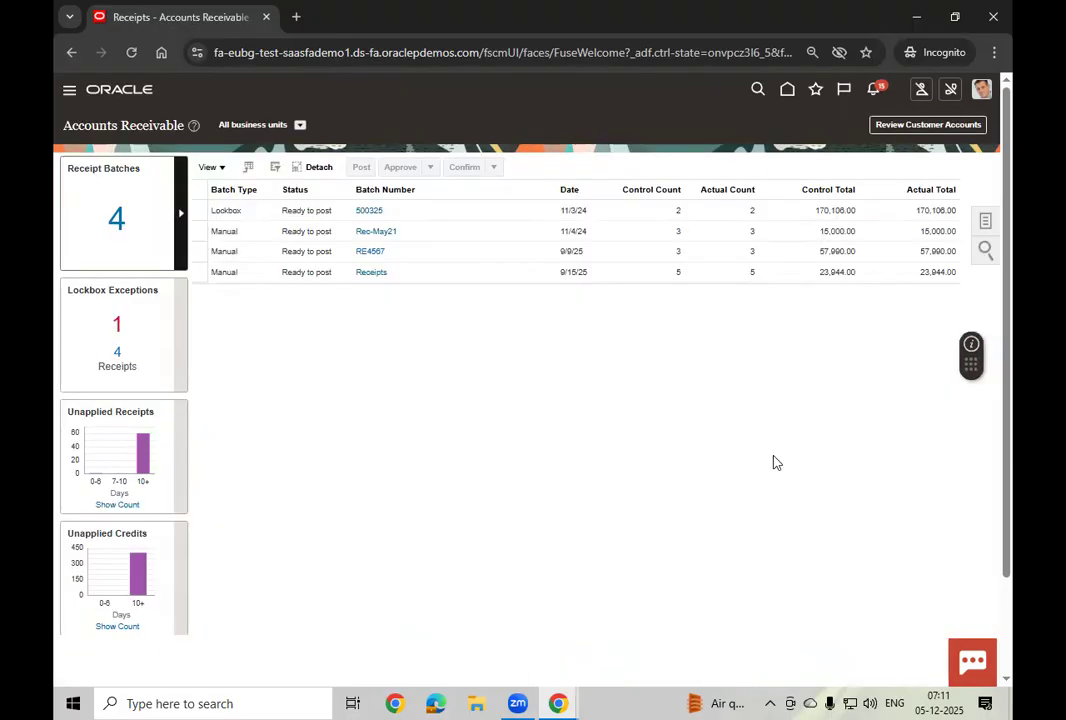
pyautogui.click(984, 222)
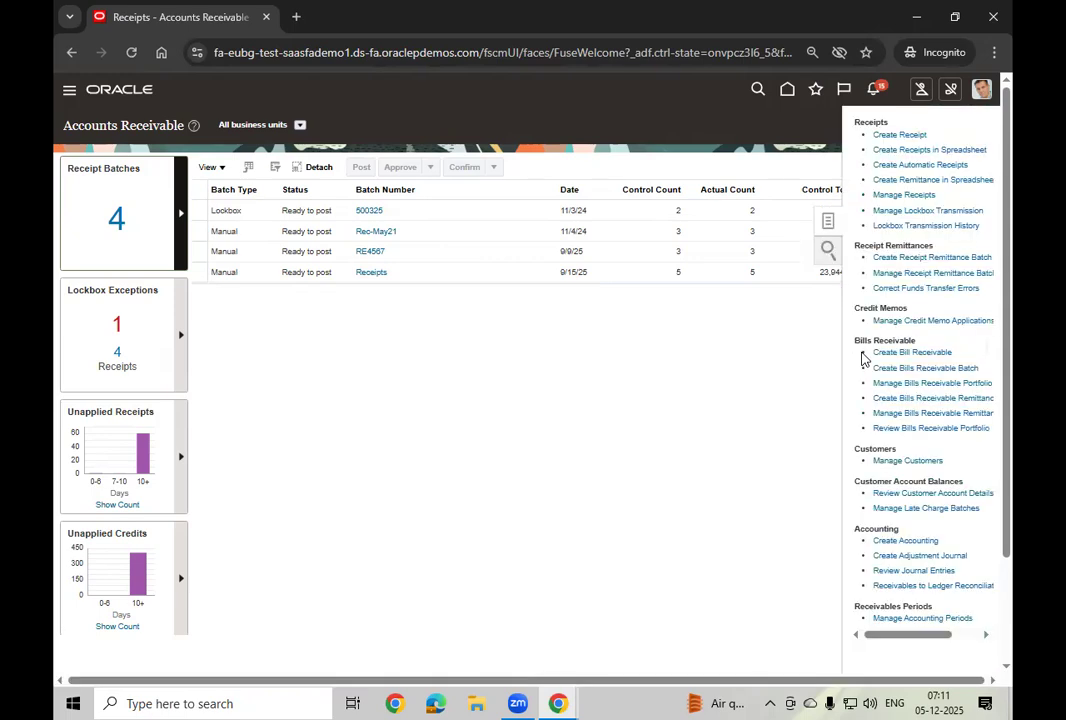
pyautogui.click(905, 134)
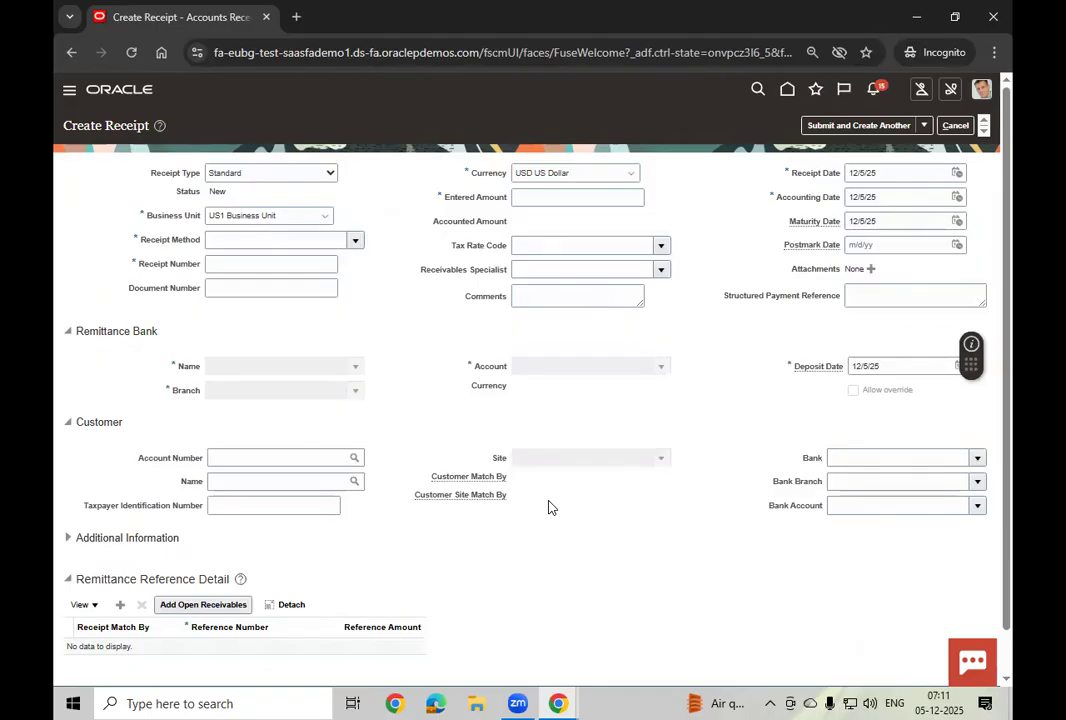
# Keep the receipt type as Standard and set the receipt method to Check (Directly/No Remit)
pyautogui.click(318, 178)
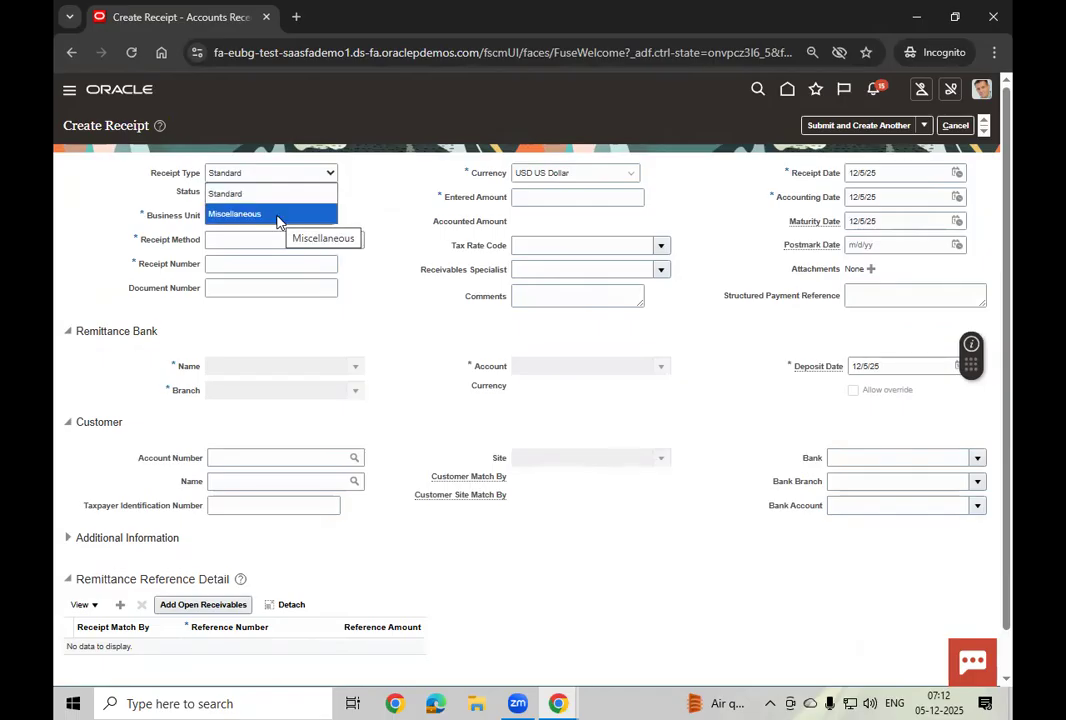
pyautogui.click(392, 274)
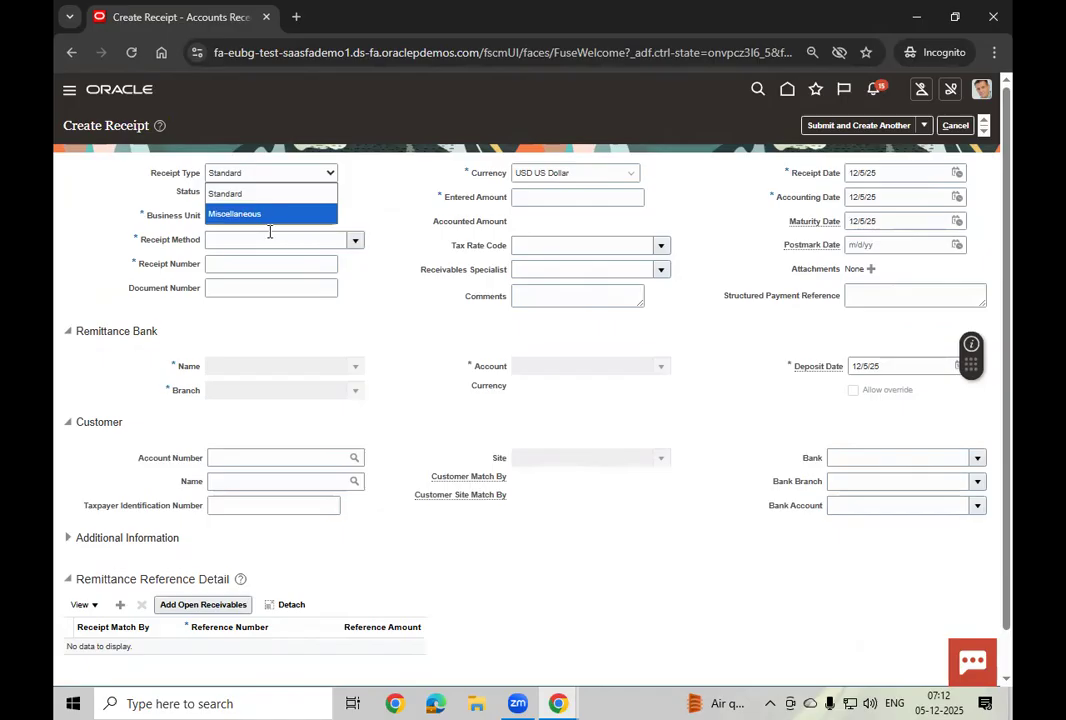
pyautogui.click(352, 243)
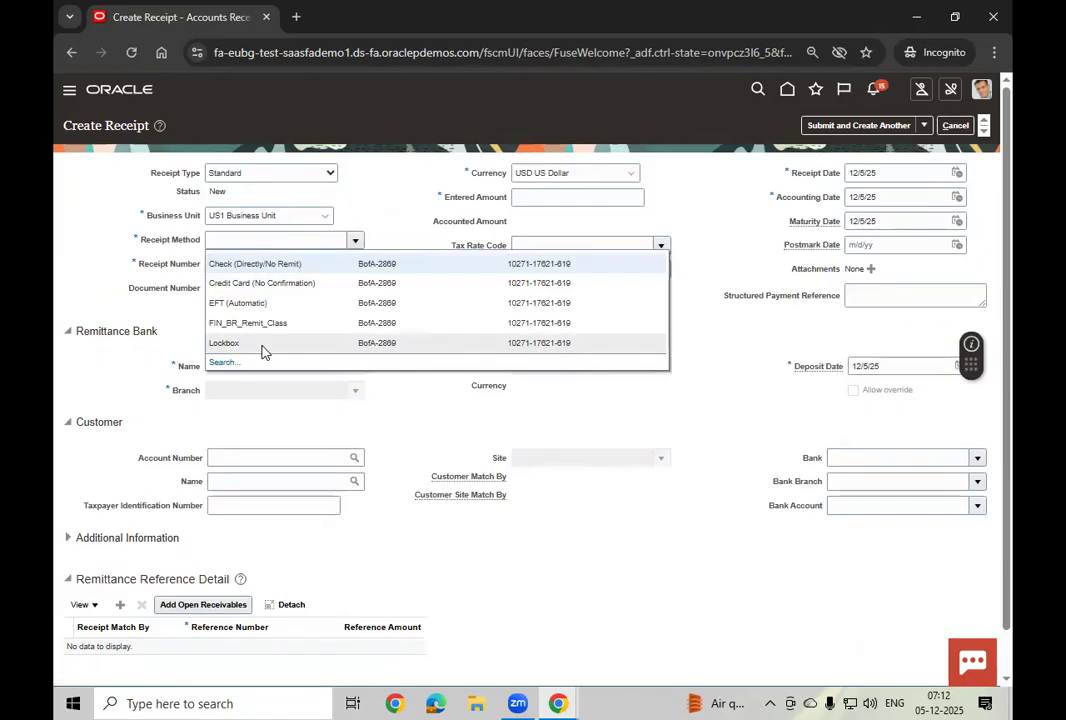
pyautogui.click(315, 265)
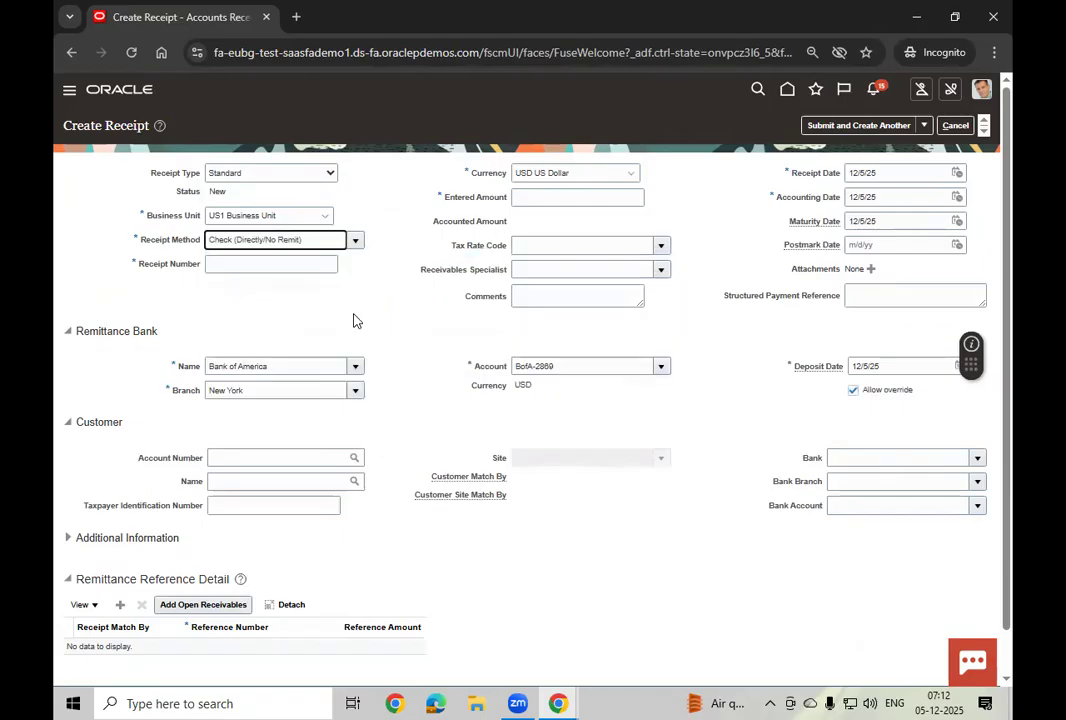
# Enter HN123 as the receipt number
pyautogui.click(272, 266)
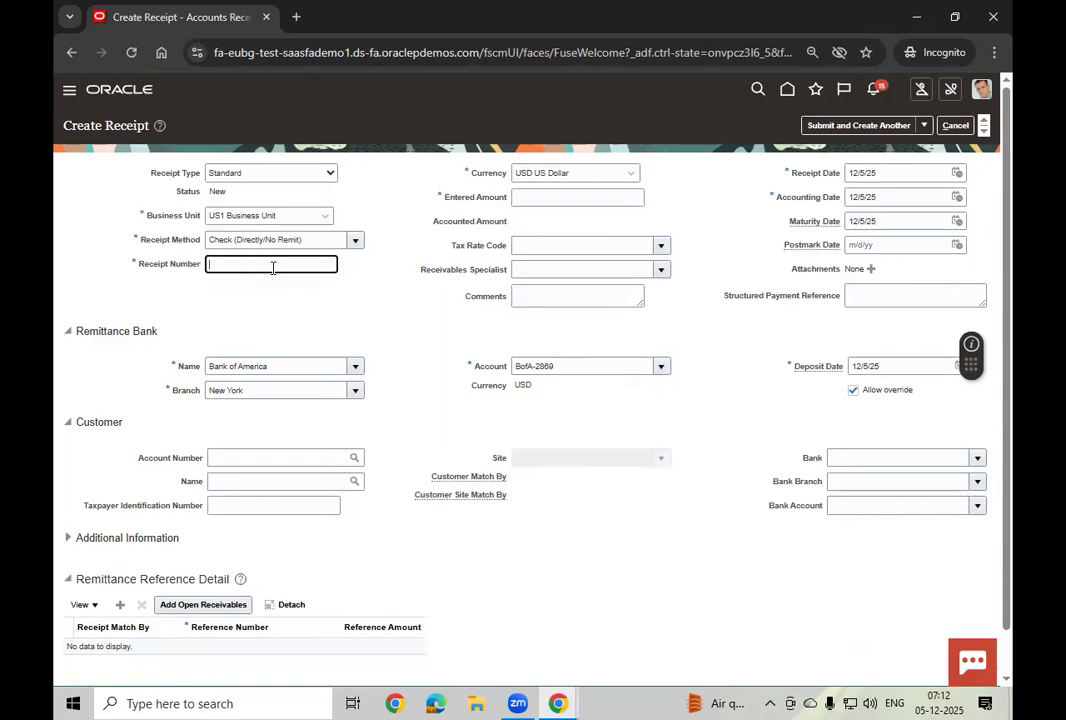
pyautogui.write('8')
pyautogui.press('BackSpace')
pyautogui.write('HN123')
pyautogui.press('Tab')
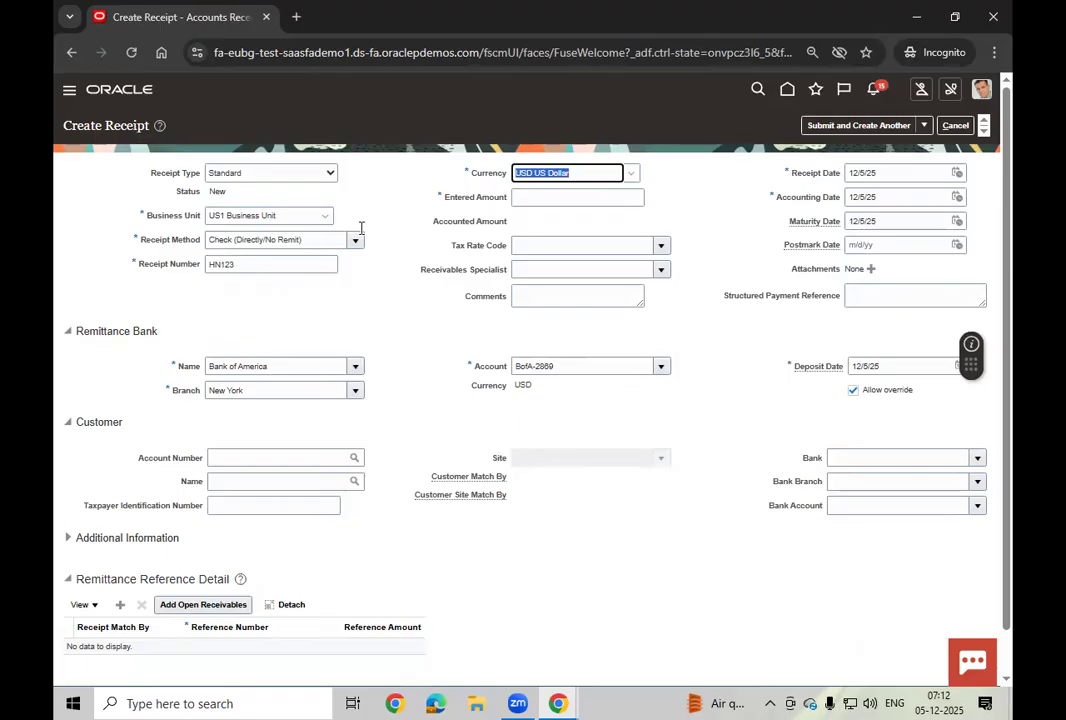
# Set the receipt's entered amount to 900.00 in US dollars
pyautogui.click(585, 197)
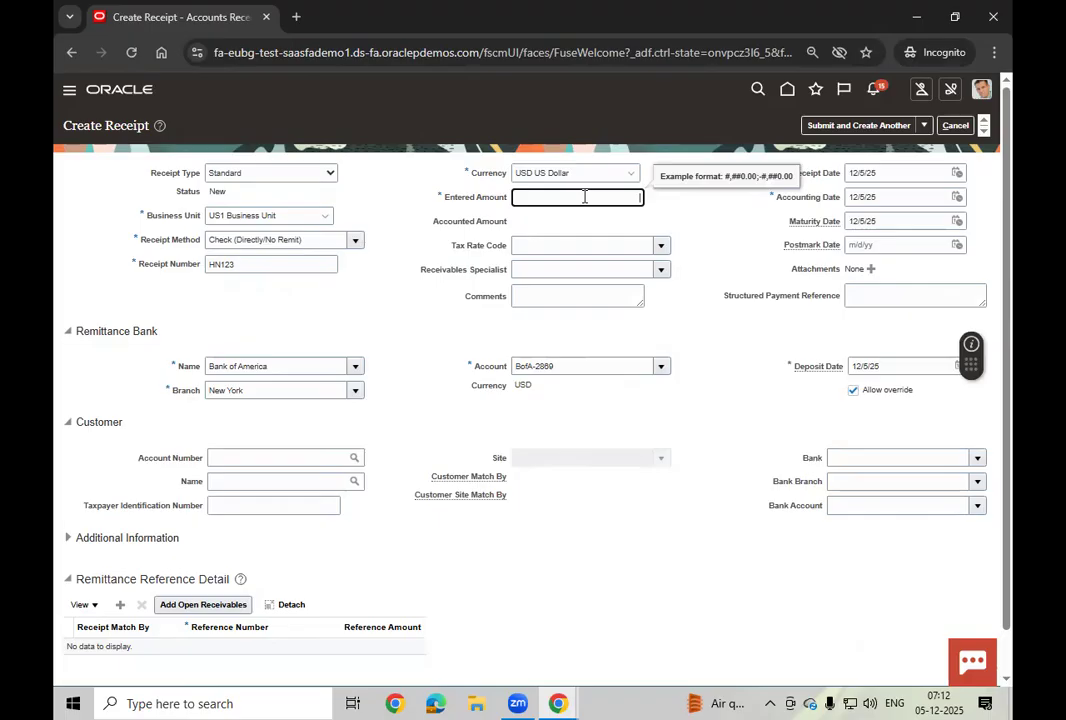
pyautogui.write('8')
pyautogui.write('00')
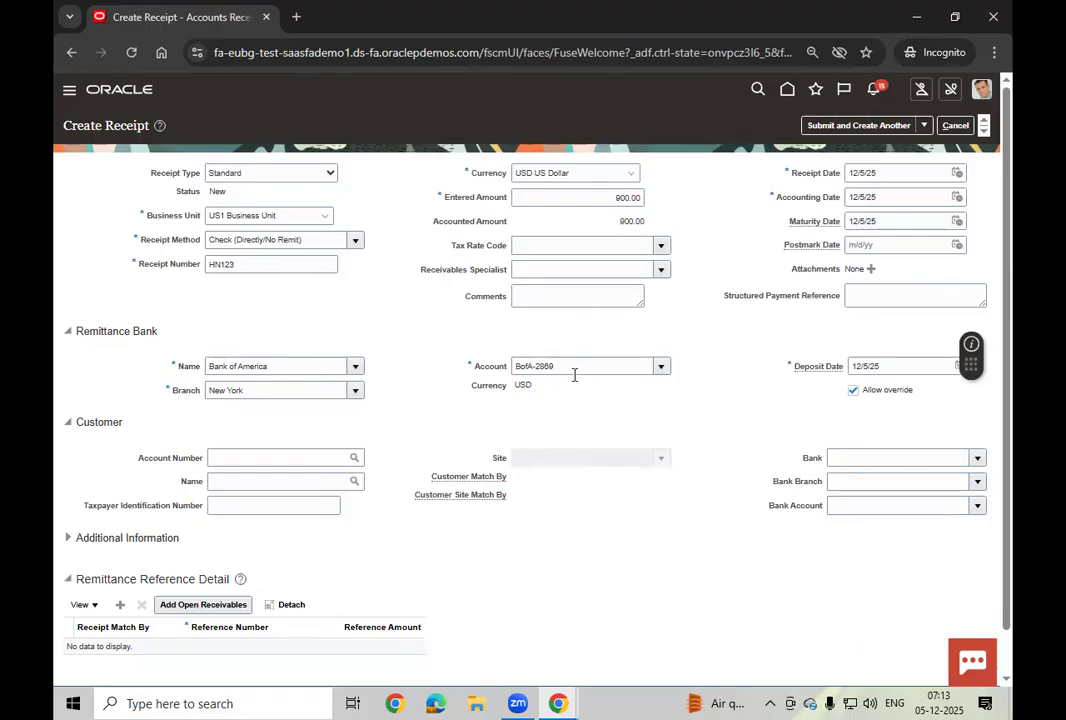
pyautogui.click(908, 364)
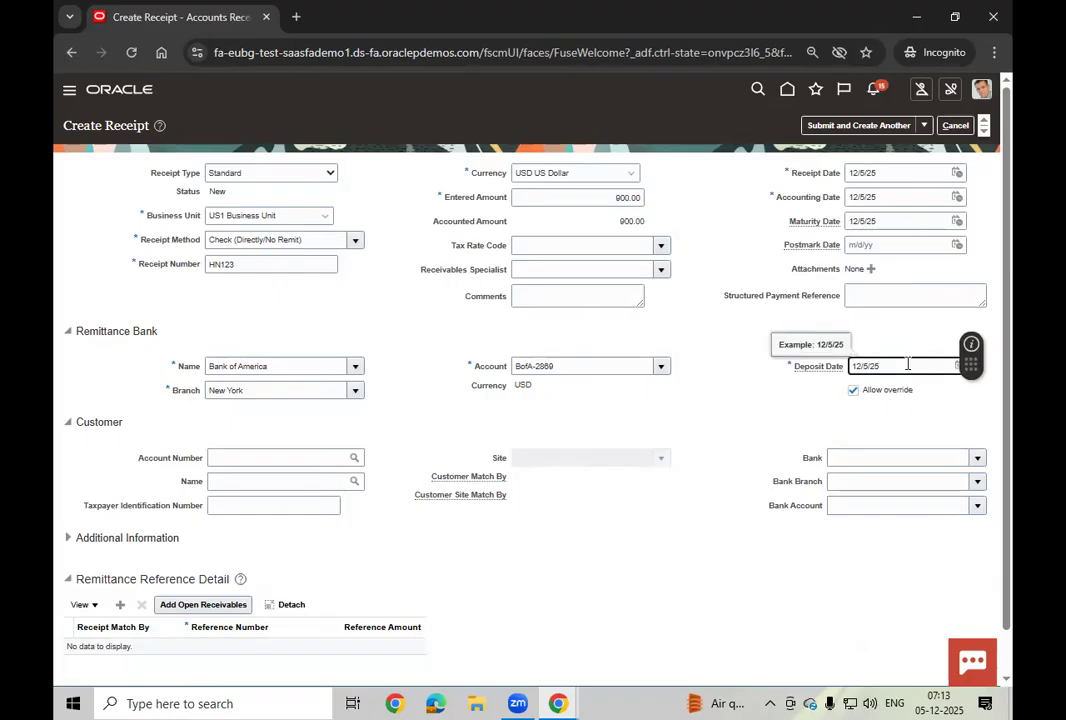
# Set the receipt's customer to Business World and choose San Jose as the customer site
pyautogui.click(256, 481)
pyautogui.write('Busi')
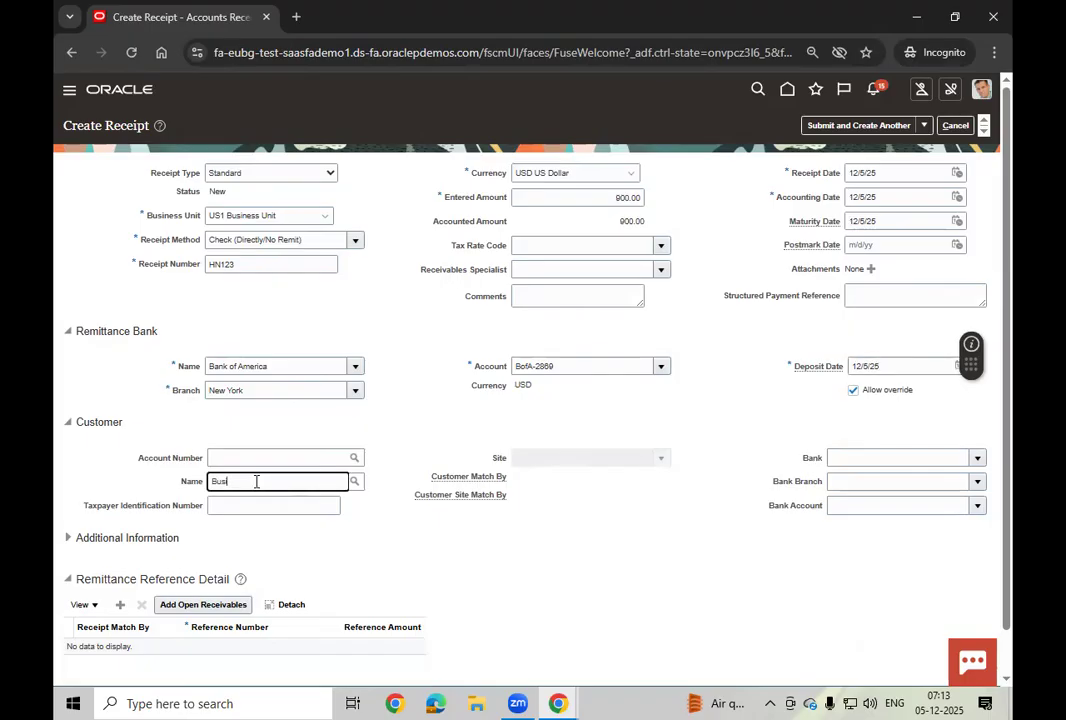
pyautogui.write('n')
pyautogui.press('Tab')
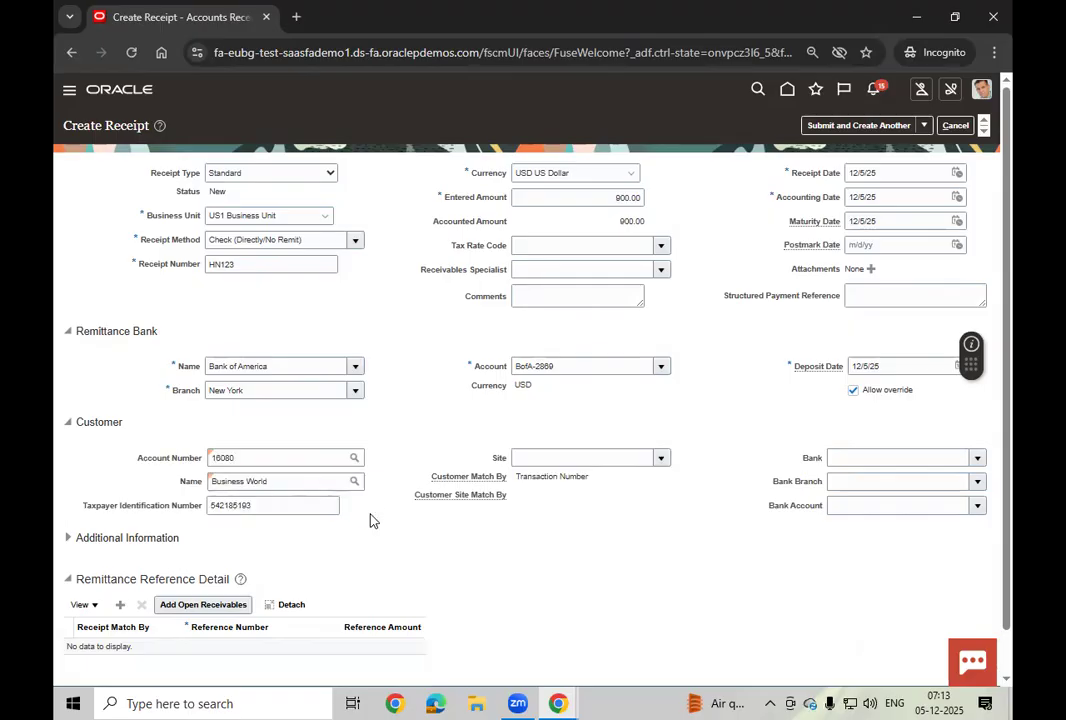
pyautogui.click(659, 458)
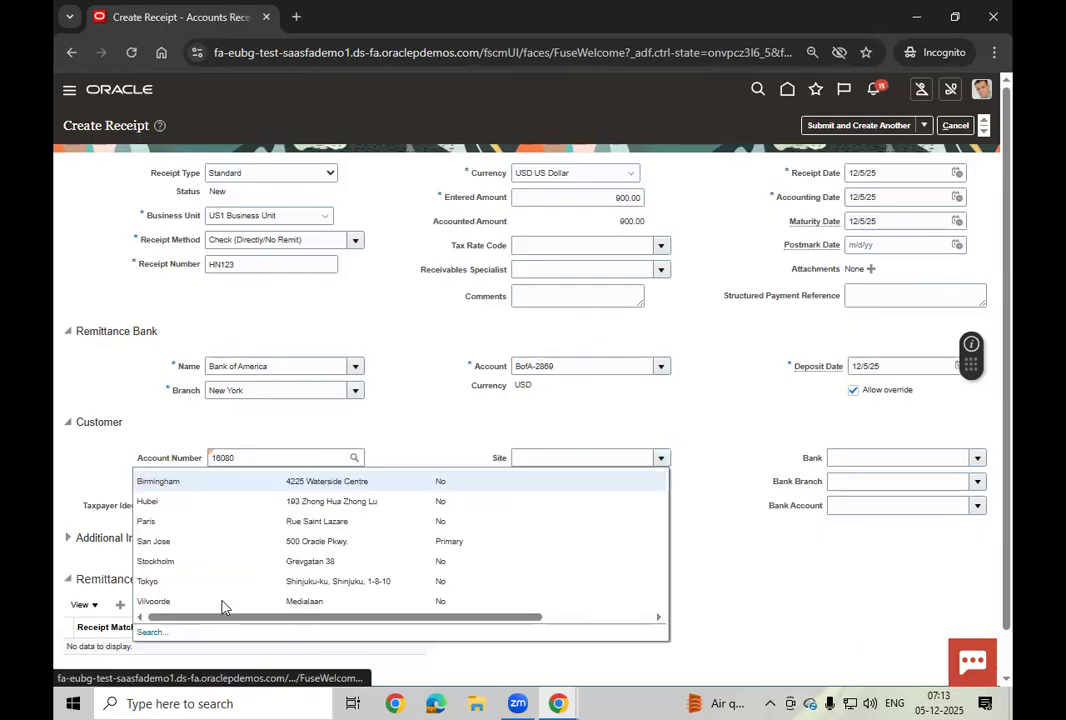
pyautogui.click(378, 541)
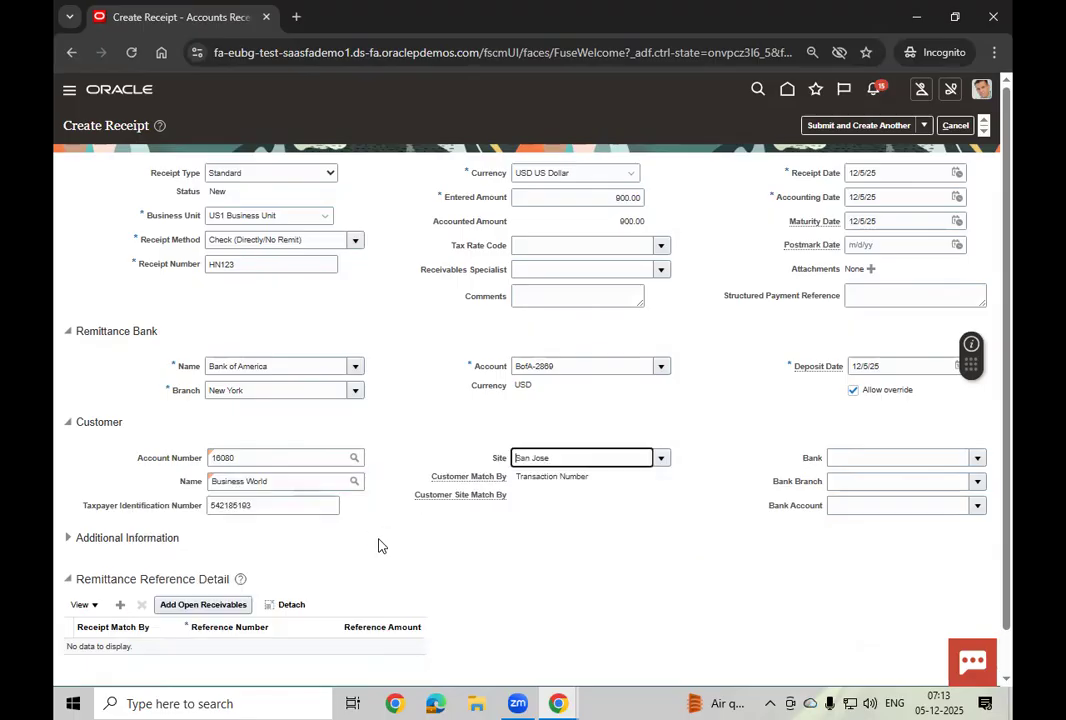
pyautogui.click(976, 458)
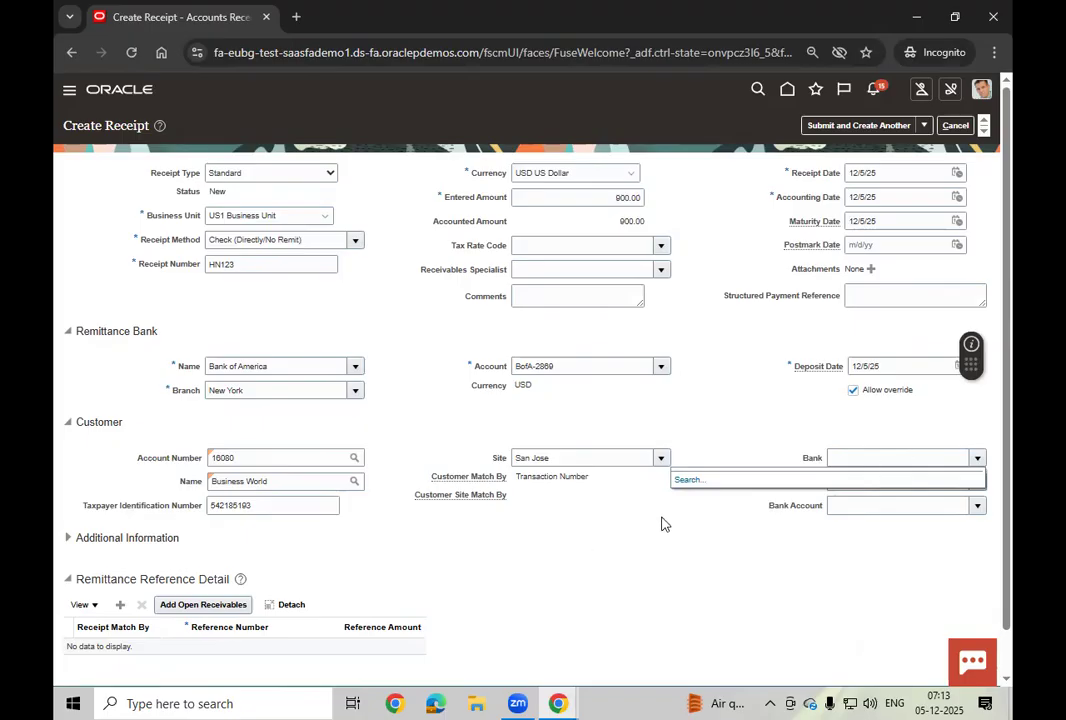
pyautogui.click(515, 541)
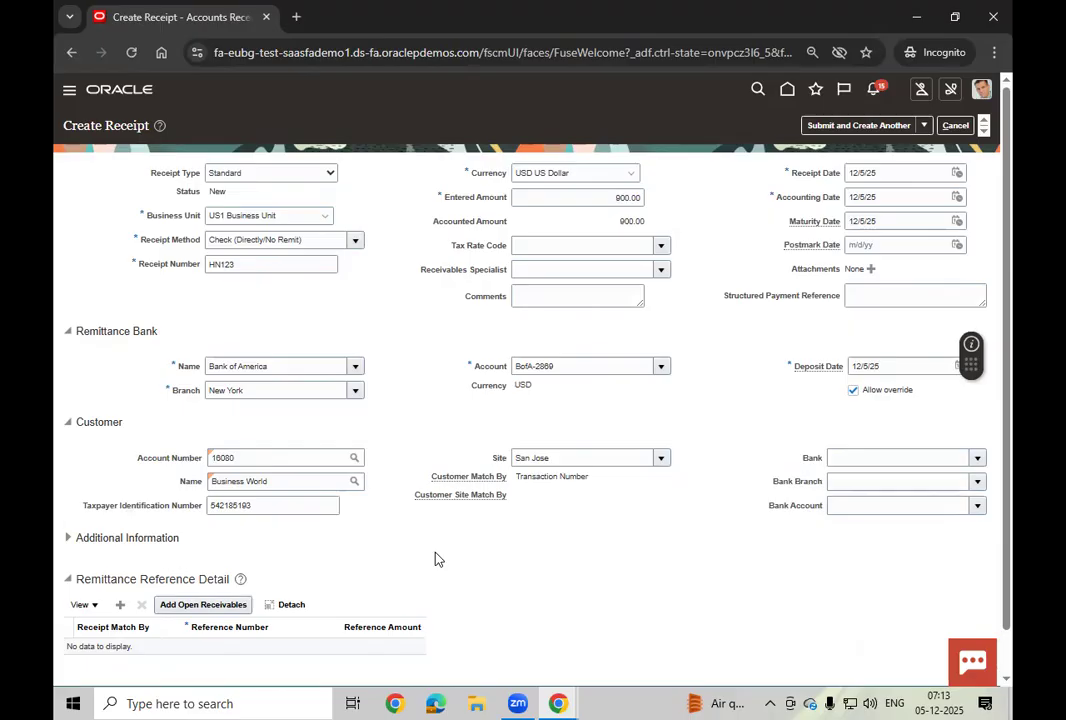
pyautogui.click(924, 126)
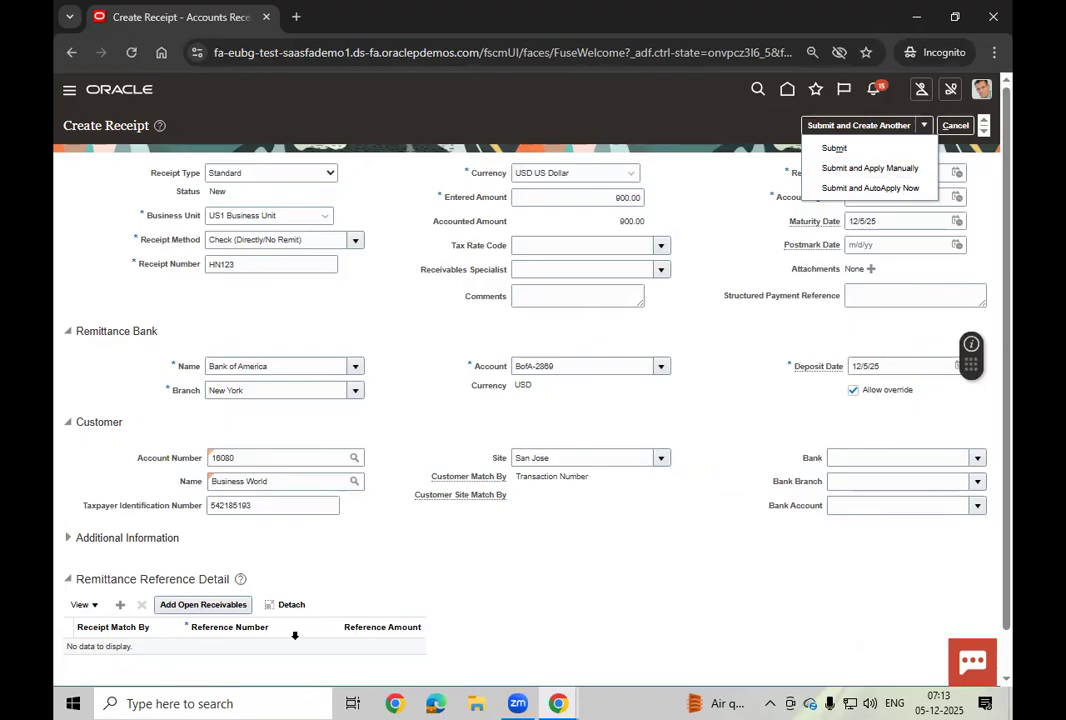
# Start adding open receivables to the receipt and set the transaction type to Invoice, the regular invoice type
pyautogui.click(210, 614)
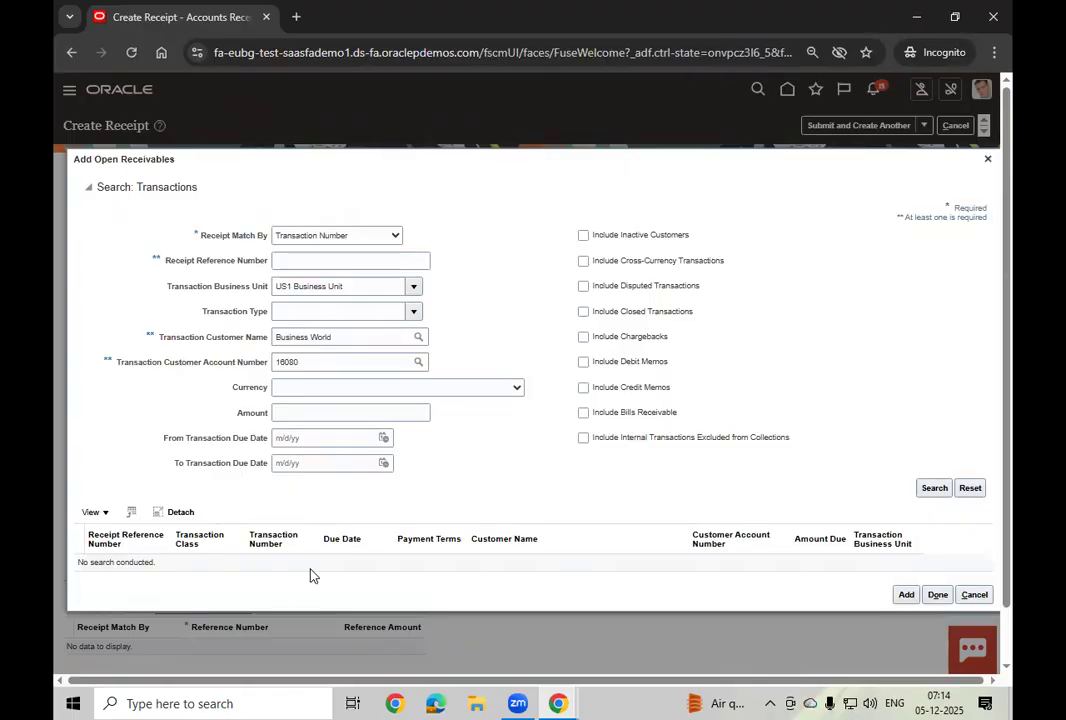
pyautogui.click(413, 311)
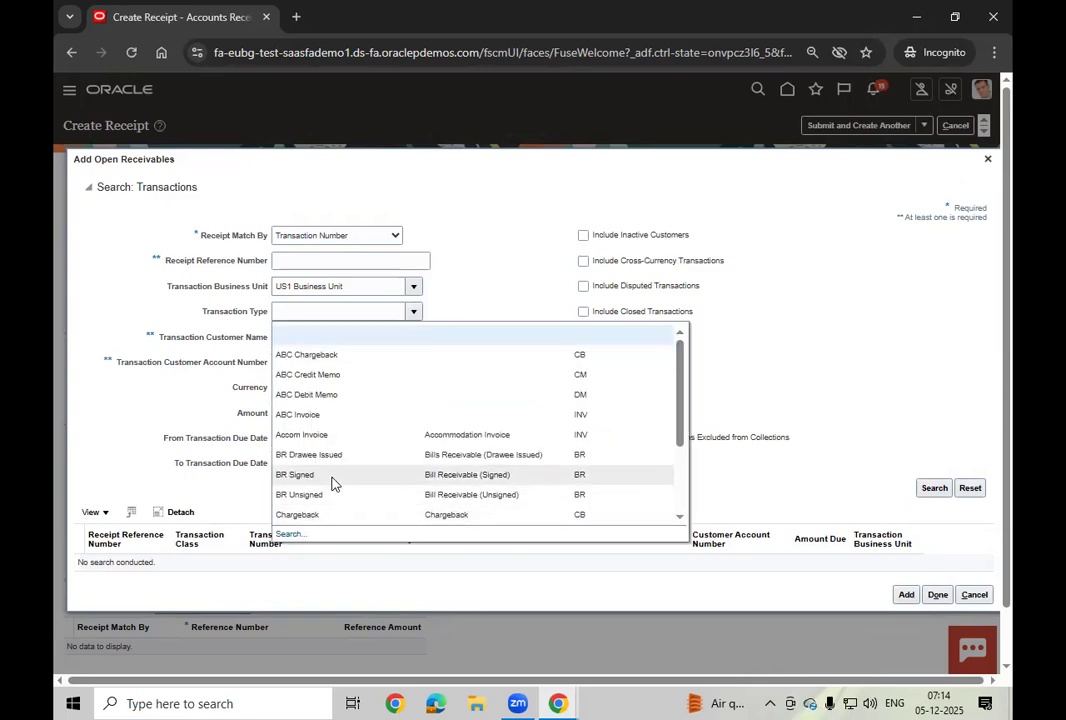
pyautogui.click(296, 537)
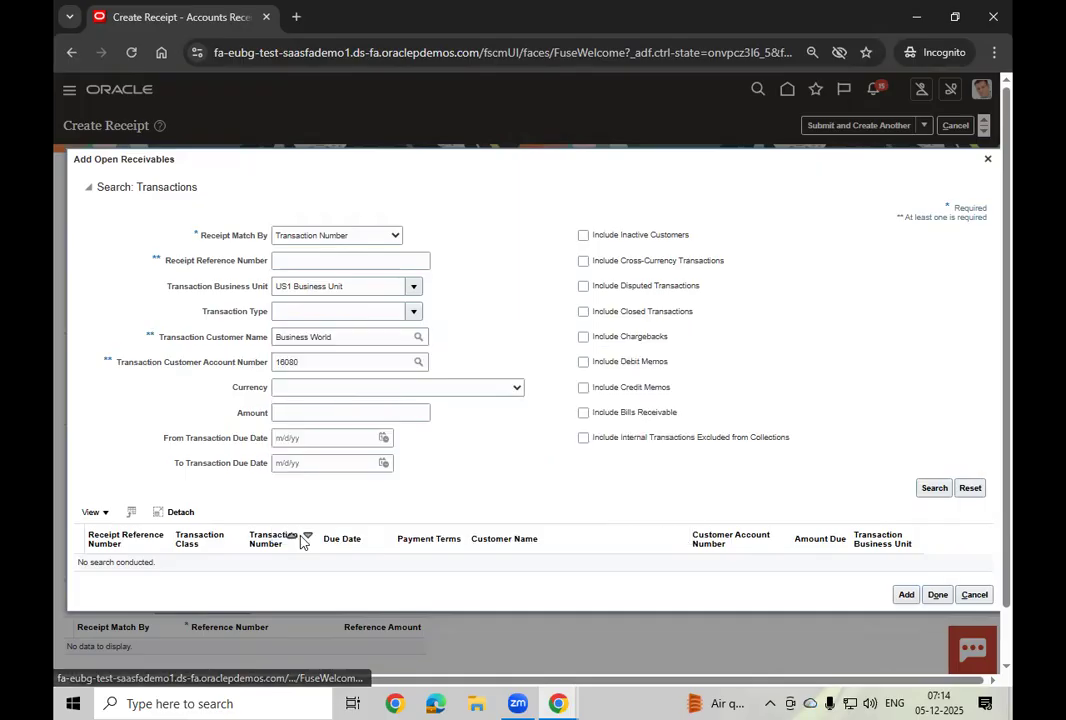
pyautogui.click(466, 323)
pyautogui.write('Invoice')
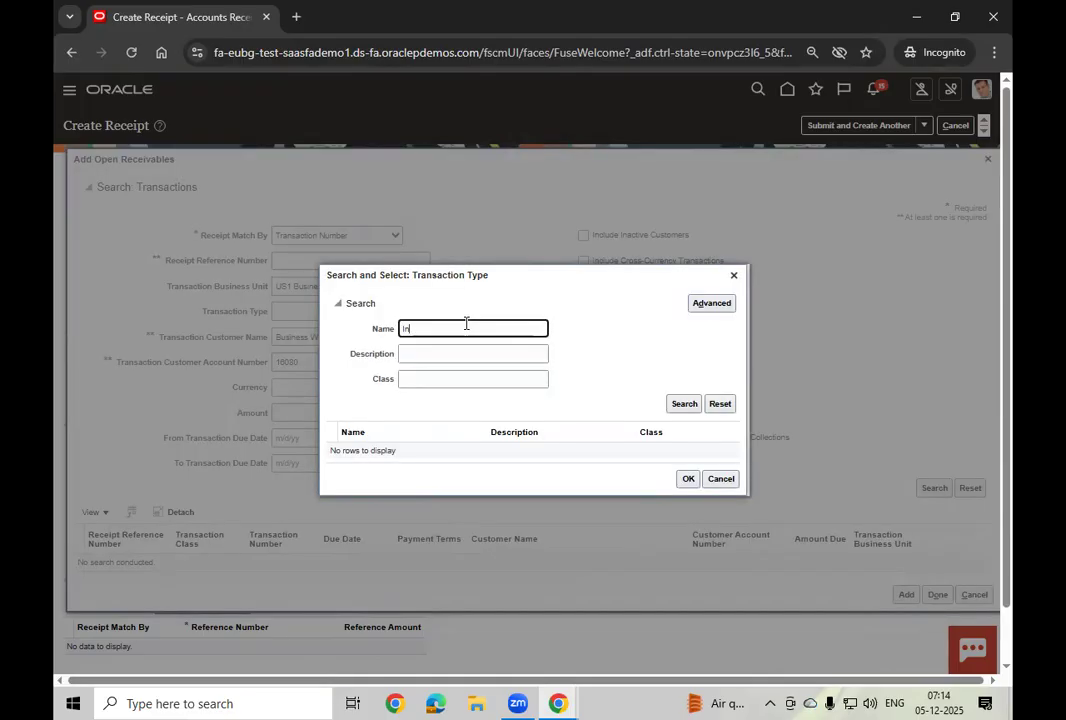
pyautogui.click(684, 404)
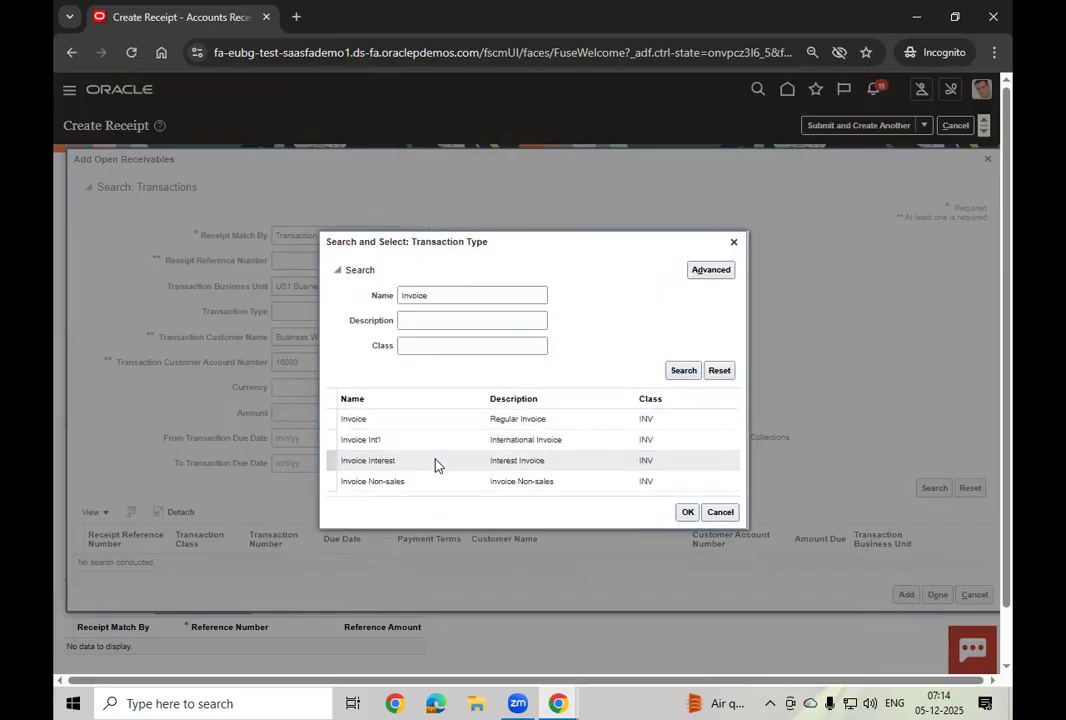
pyautogui.click(395, 420)
pyautogui.click(685, 512)
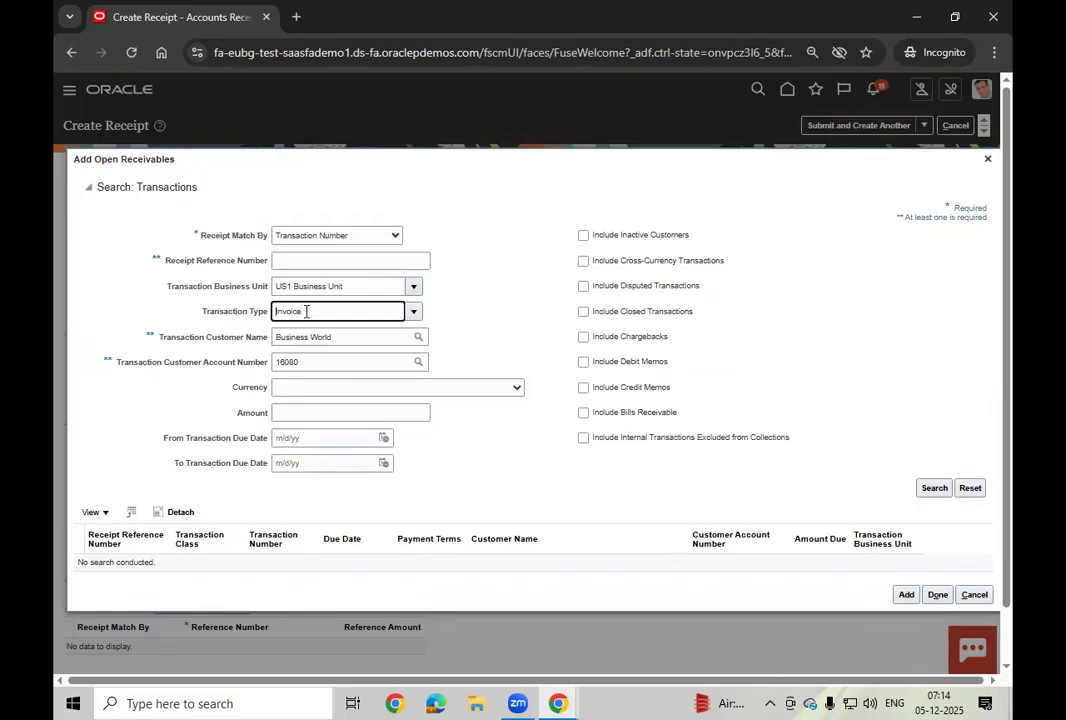
# Try searching for the customer's open invoices with a From Transaction Due Date of 12/4/25
pyautogui.click(383, 438)
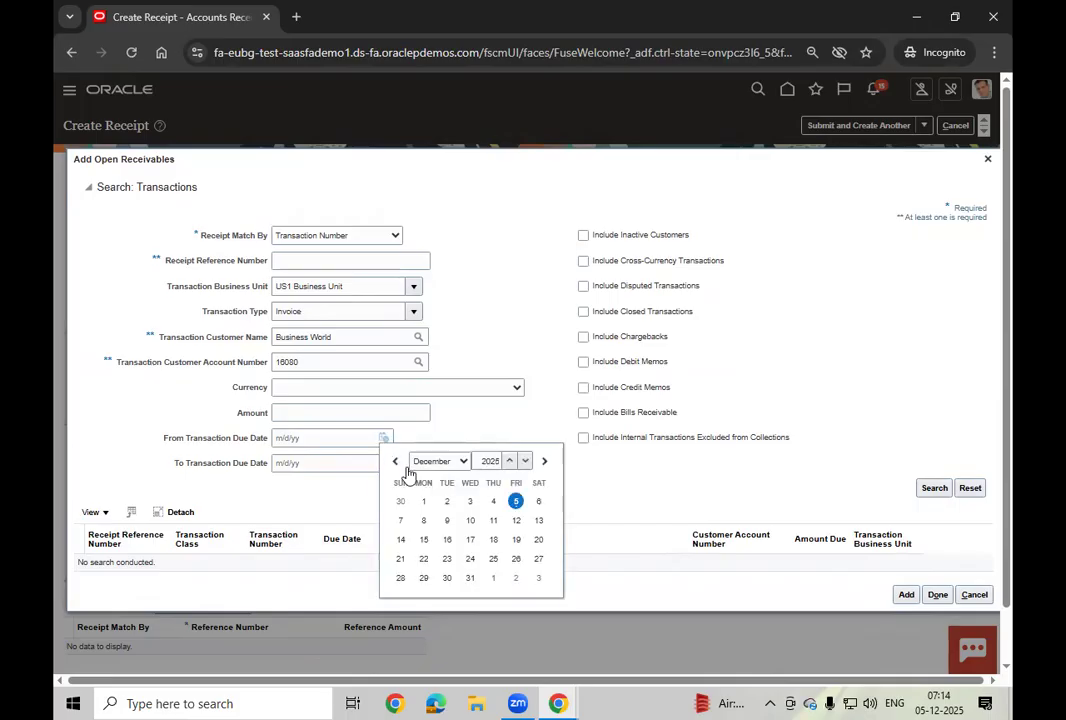
pyautogui.click(493, 501)
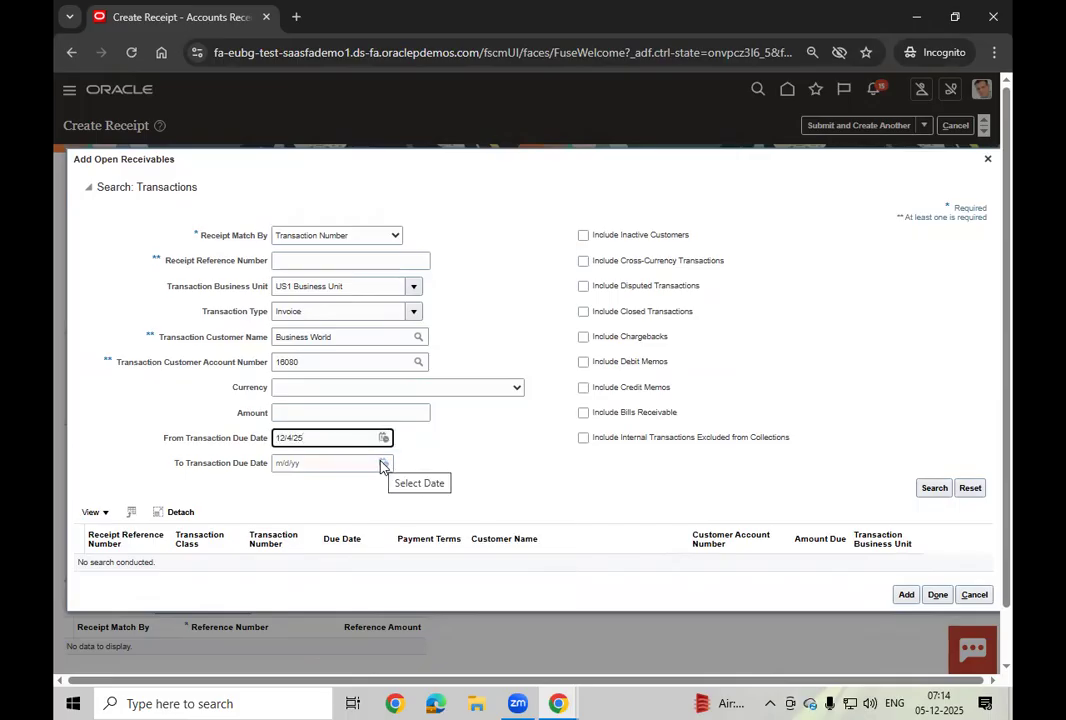
pyautogui.click(930, 490)
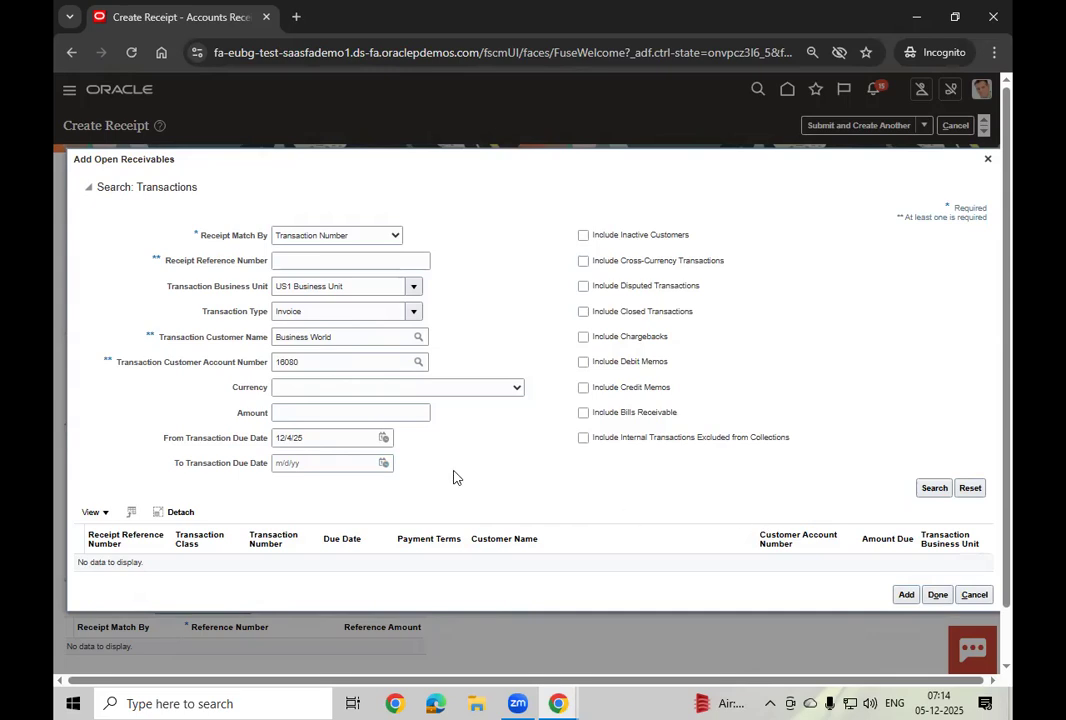
# Change the From Transaction Due Date to 12/3/25 and repeat the search for open invoices
pyautogui.doubleClick(326, 442)
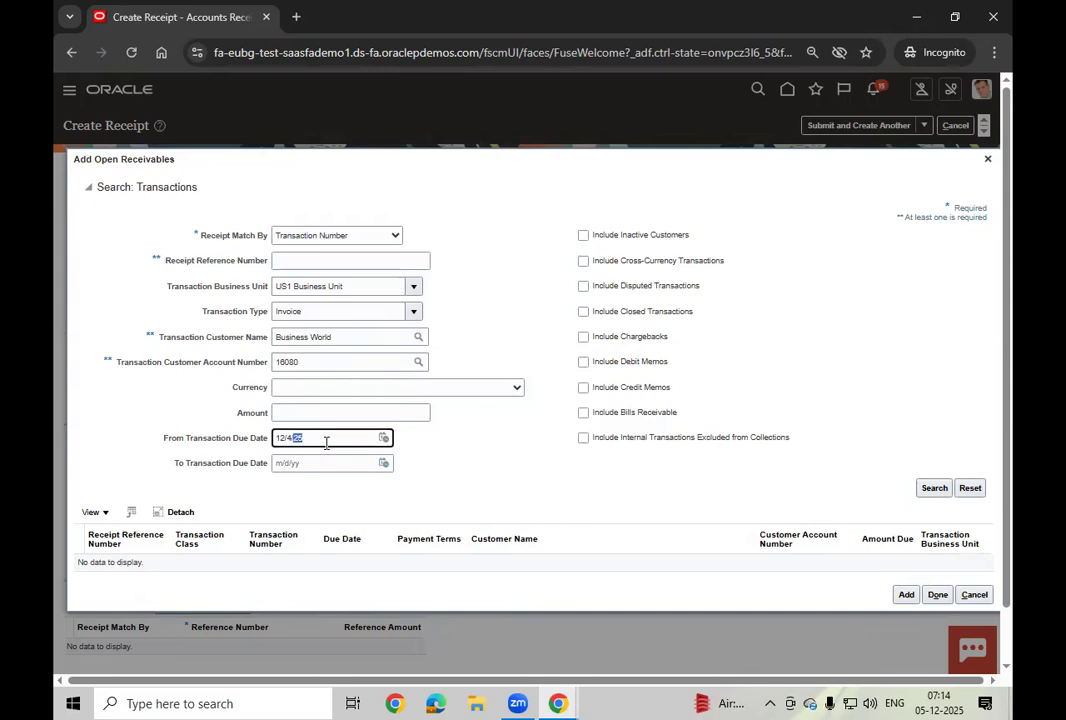
pyautogui.press('BackSpace')
pyautogui.press('BackSpace')
pyautogui.press('BackSpace')
pyautogui.press('BackSpace')
pyautogui.press('BackSpace')
pyautogui.press('BackSpace')
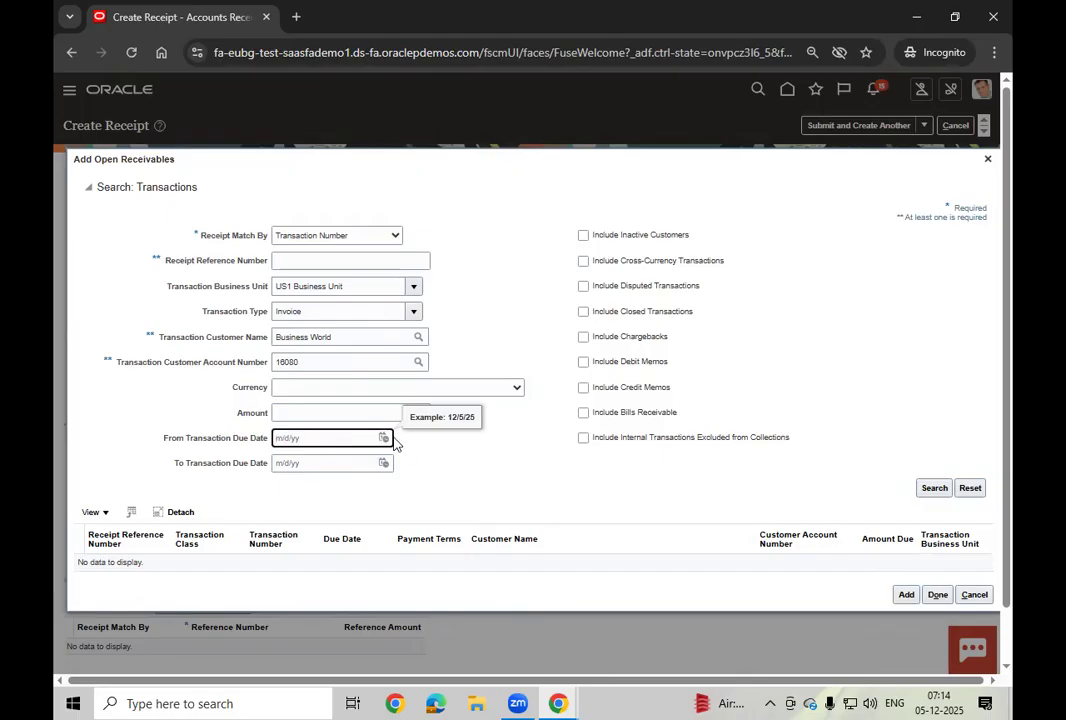
pyautogui.click(383, 439)
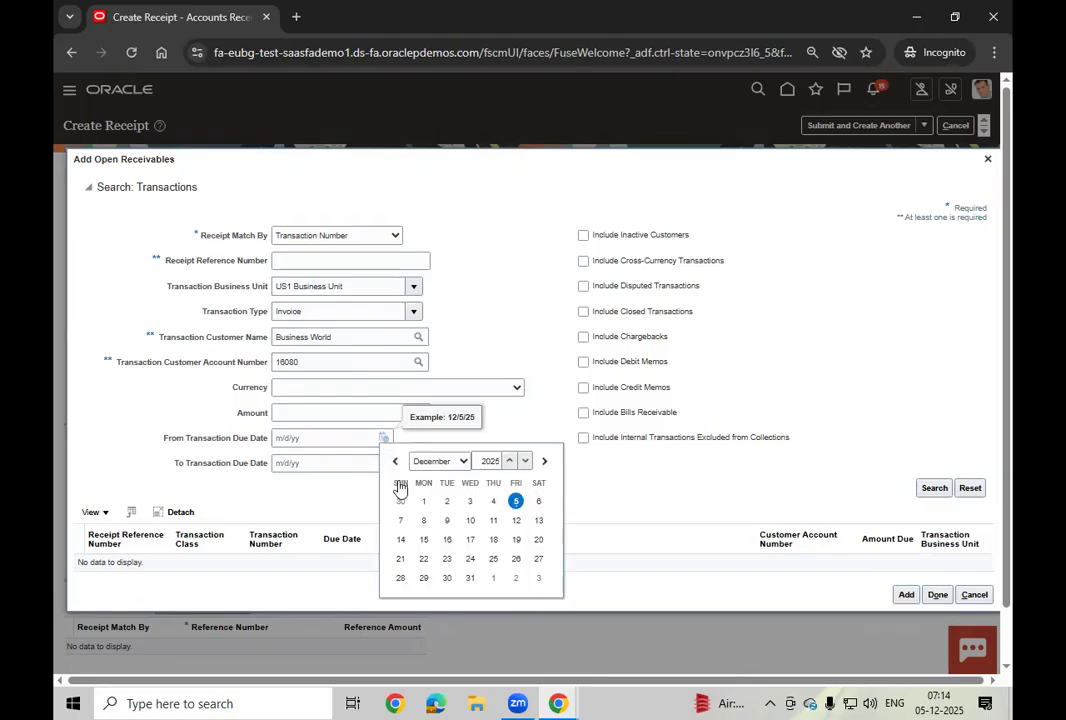
pyautogui.click(470, 501)
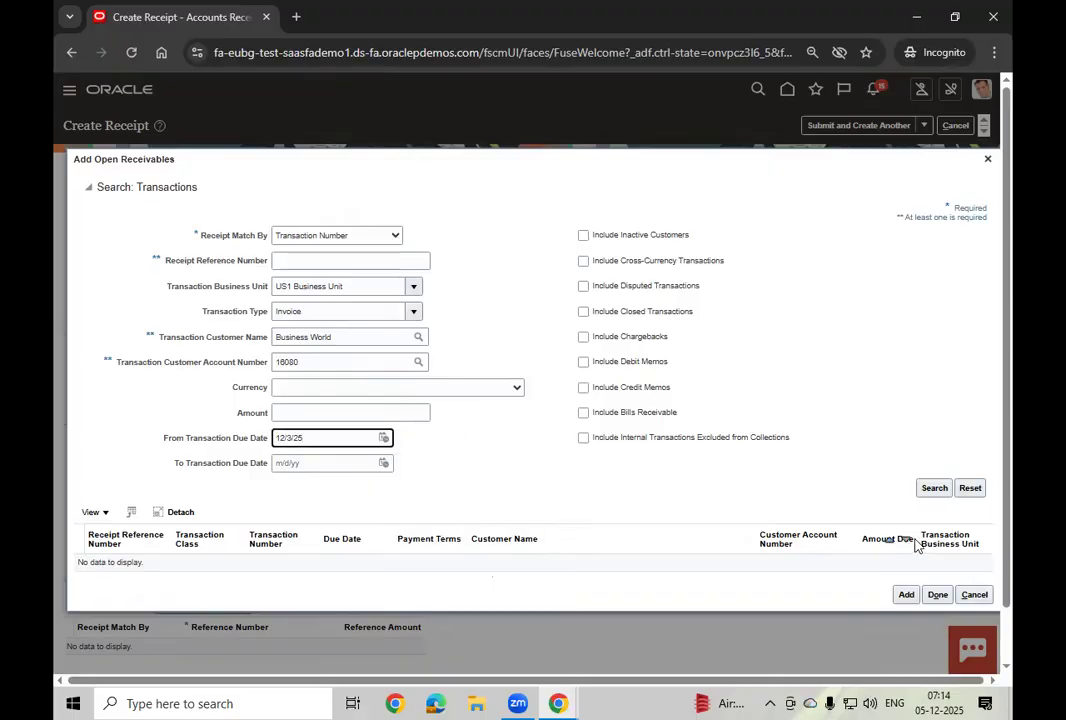
pyautogui.click(934, 488)
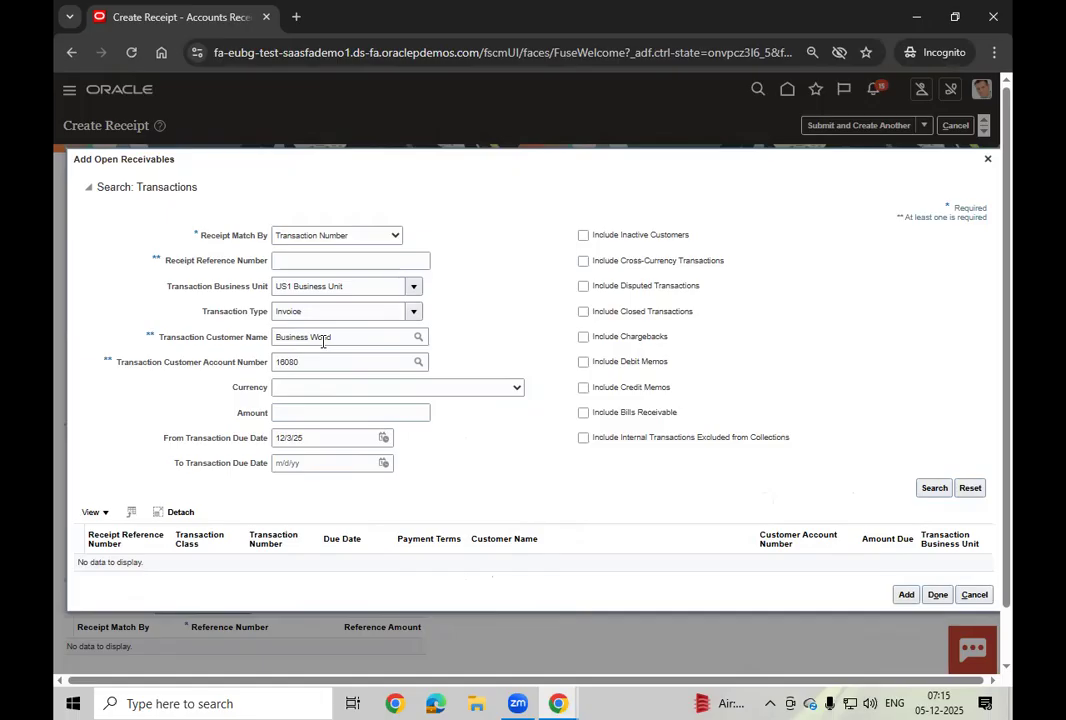
# Clear the From Transaction Due Date from the open receivables search criteria
pyautogui.click(384, 438)
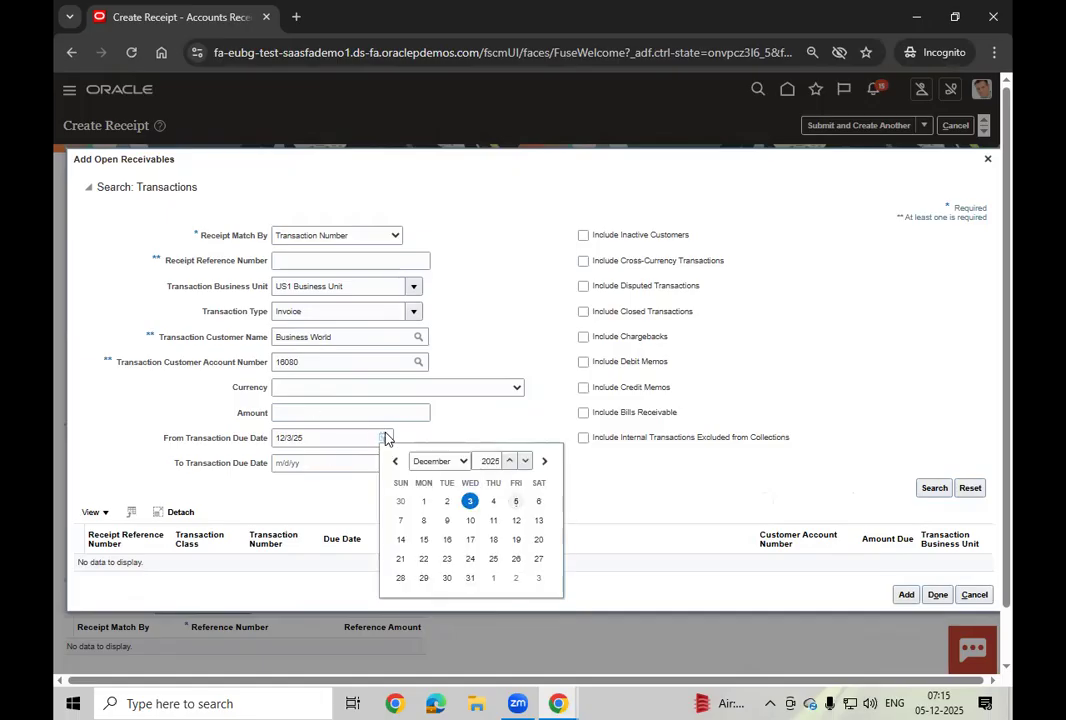
pyautogui.click(331, 438)
pyautogui.press('BackSpace')
pyautogui.press('BackSpace')
pyautogui.press('BackSpace')
pyautogui.press('BackSpace')
pyautogui.press('BackSpace')
pyautogui.press('BackSpace')
pyautogui.press('BackSpace')
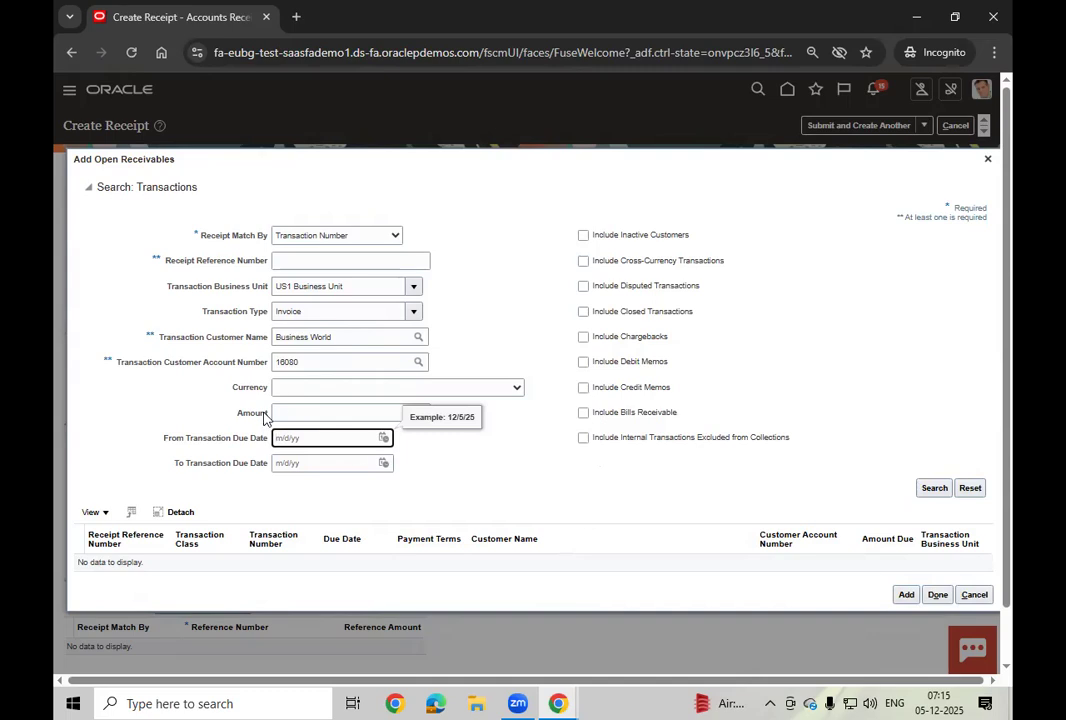
# Set Receipt Match By to Sales Order and search for Business World's open invoices
pyautogui.click(364, 235)
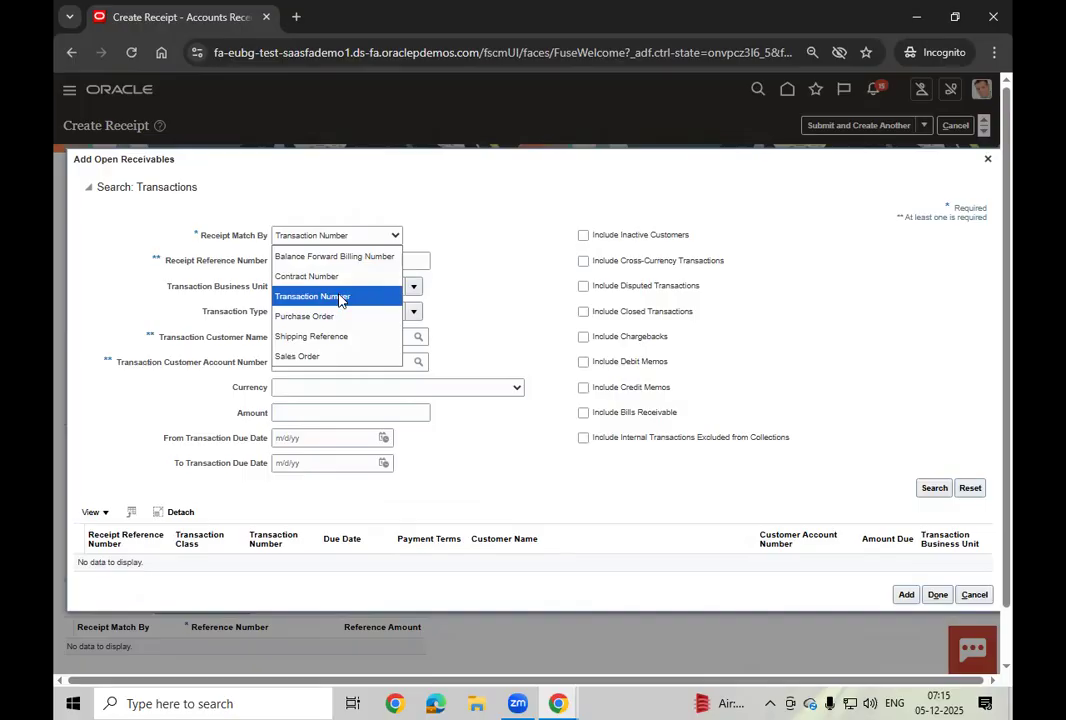
pyautogui.click(385, 296)
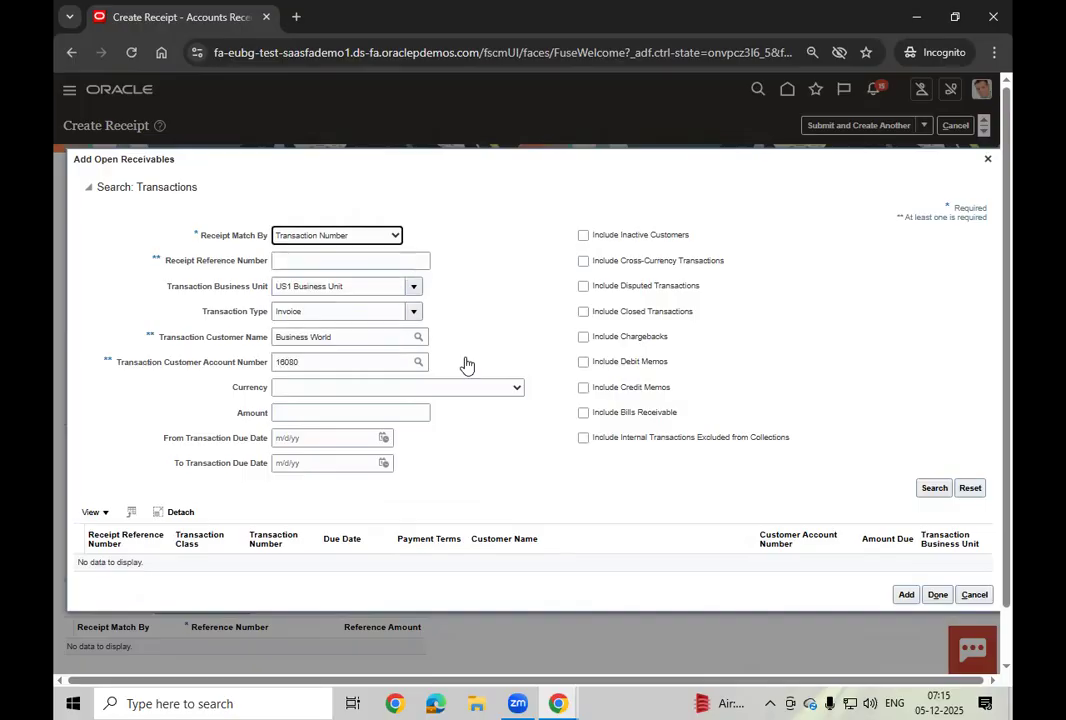
pyautogui.click(338, 238)
pyautogui.click(323, 357)
pyautogui.click(331, 264)
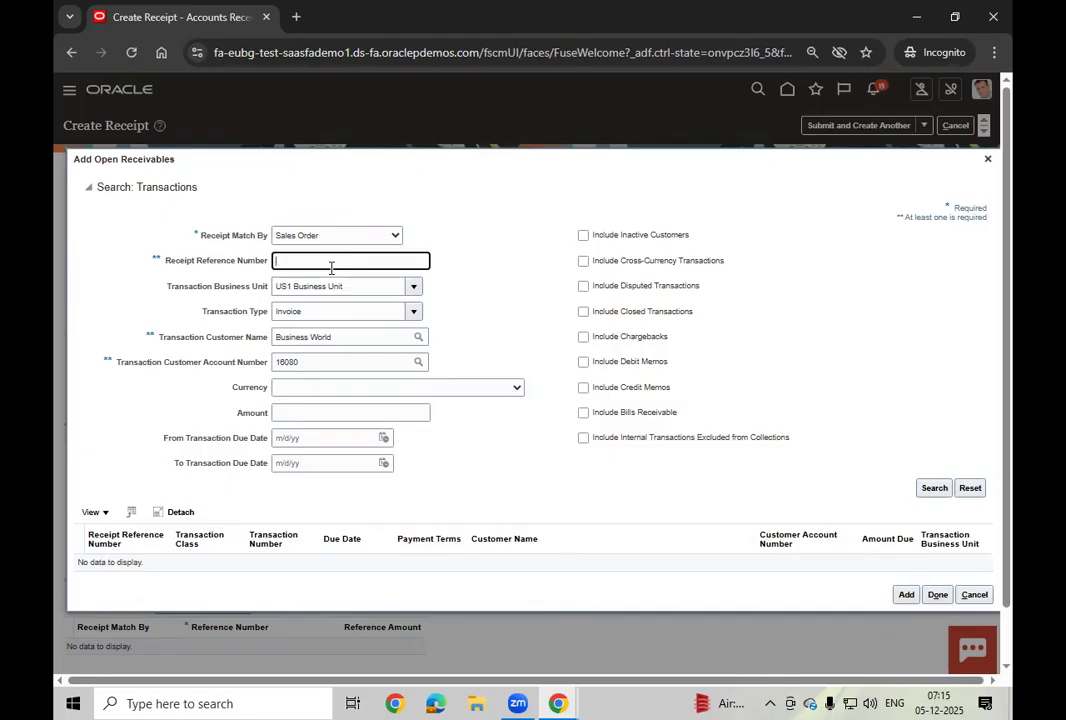
pyautogui.click(934, 488)
pyautogui.click(935, 492)
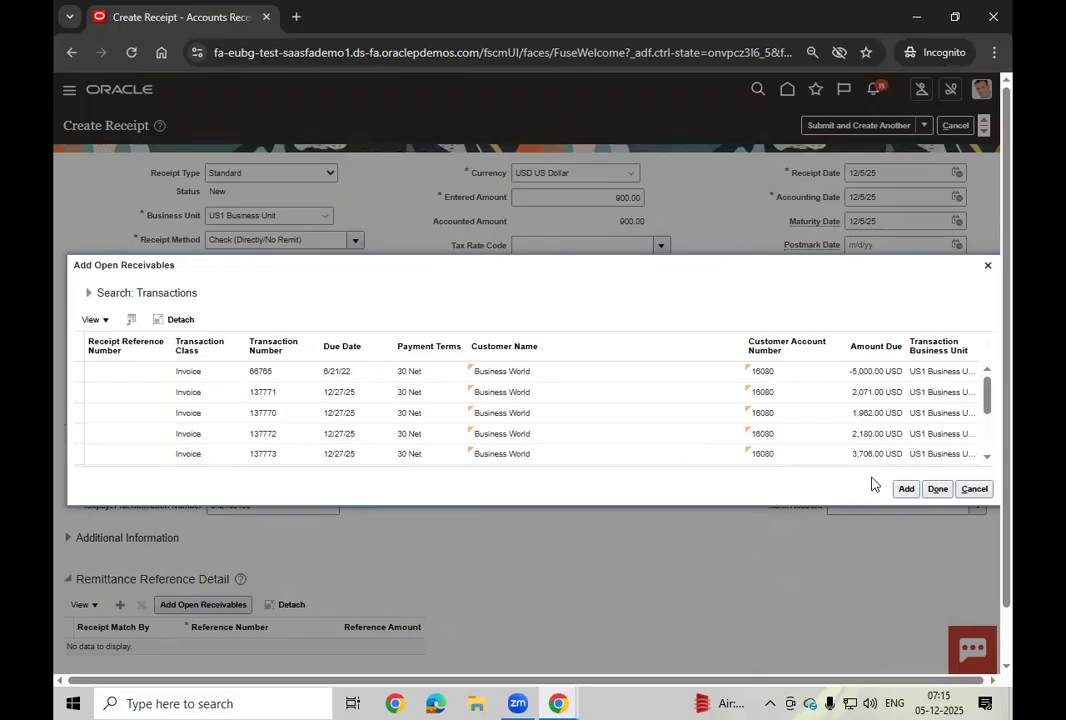
# Add the 981.00 USD invoice with transaction number 114392 to the receipt and finish adding open receivables
pyautogui.scroll(-1, 990, 448)
pyautogui.scroll(-1, 990, 448)
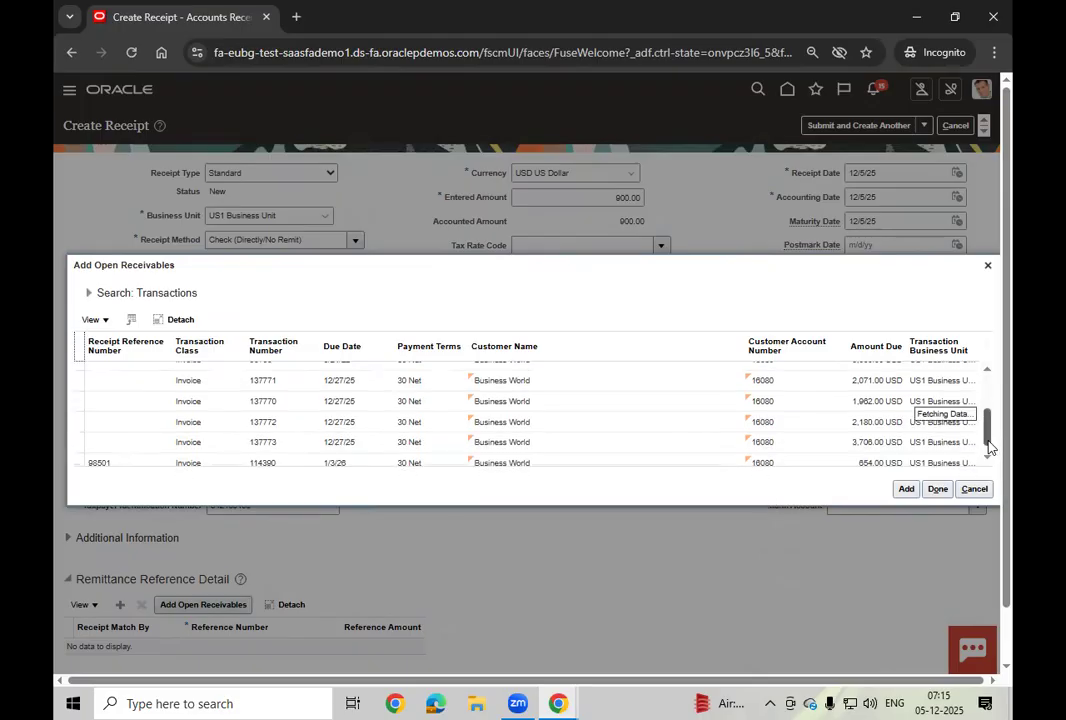
pyautogui.scroll(-5, 990, 448)
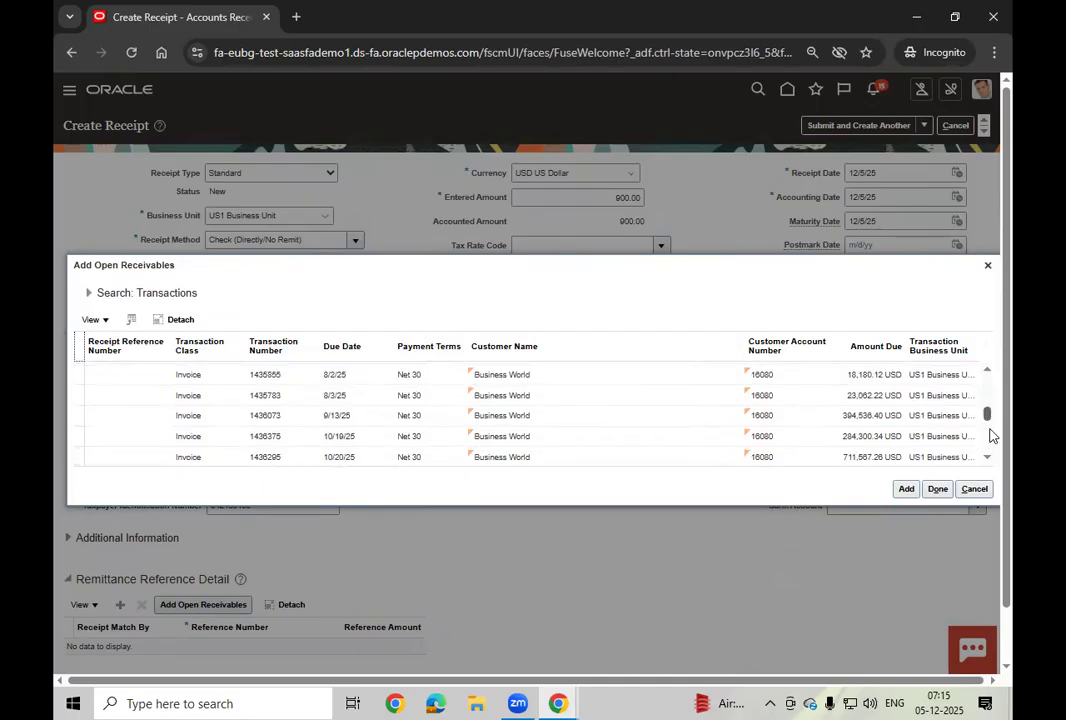
pyautogui.click(988, 371)
pyautogui.click(988, 371)
pyautogui.click(988, 371)
pyautogui.click(988, 371)
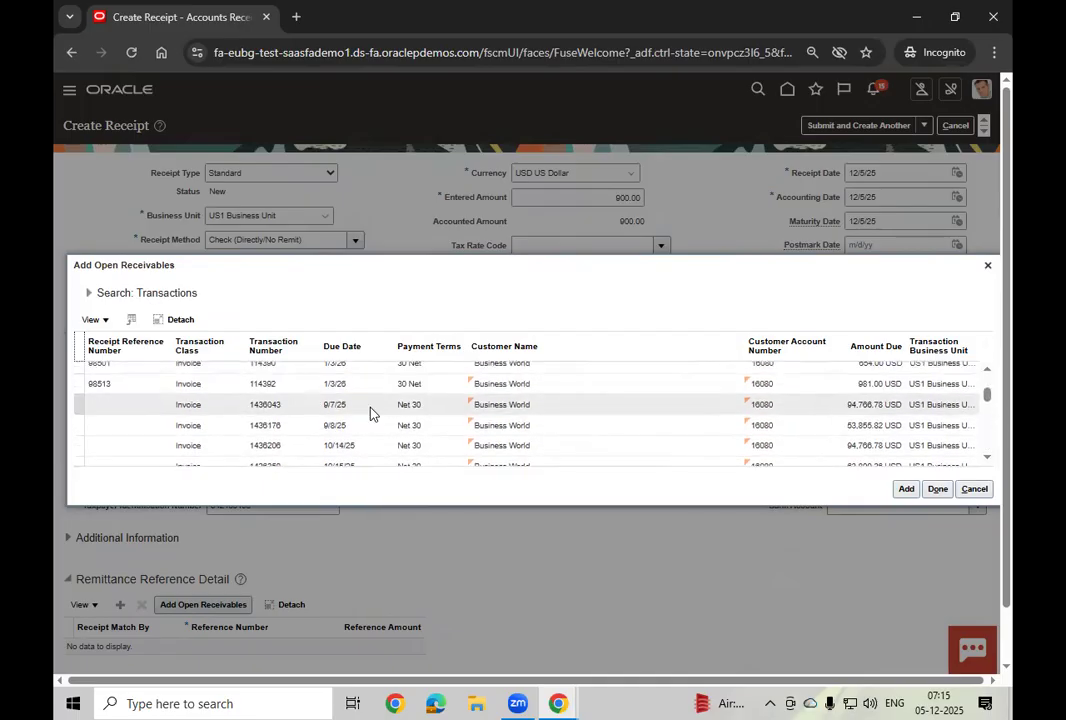
pyautogui.click(160, 386)
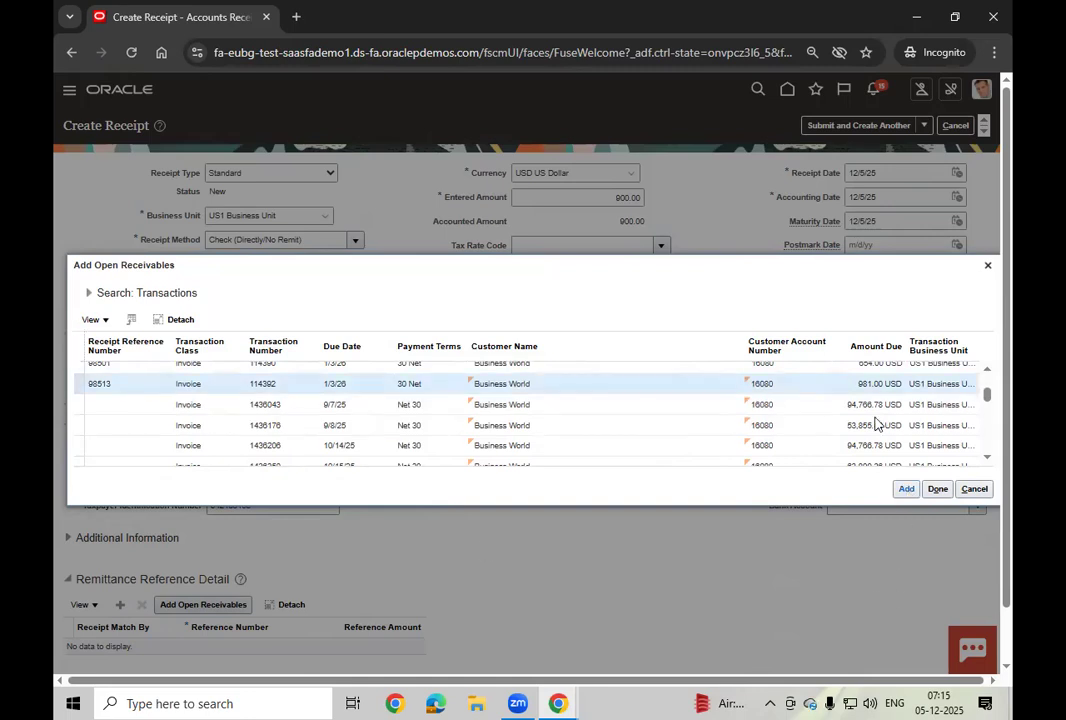
pyautogui.click(903, 488)
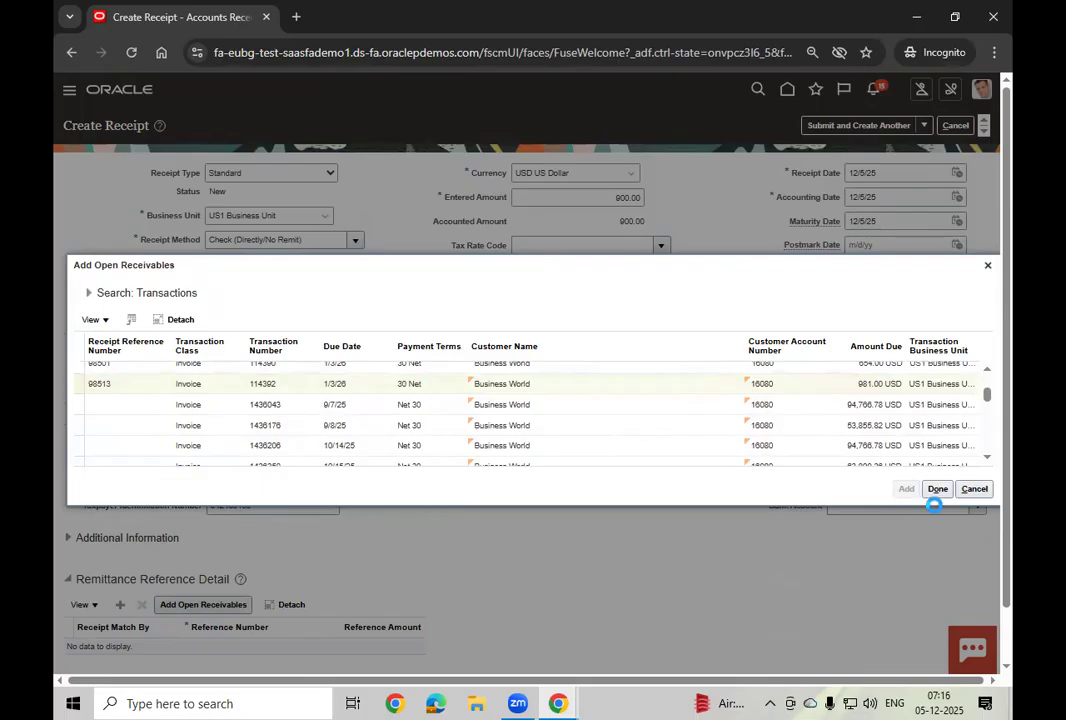
pyautogui.click(940, 490)
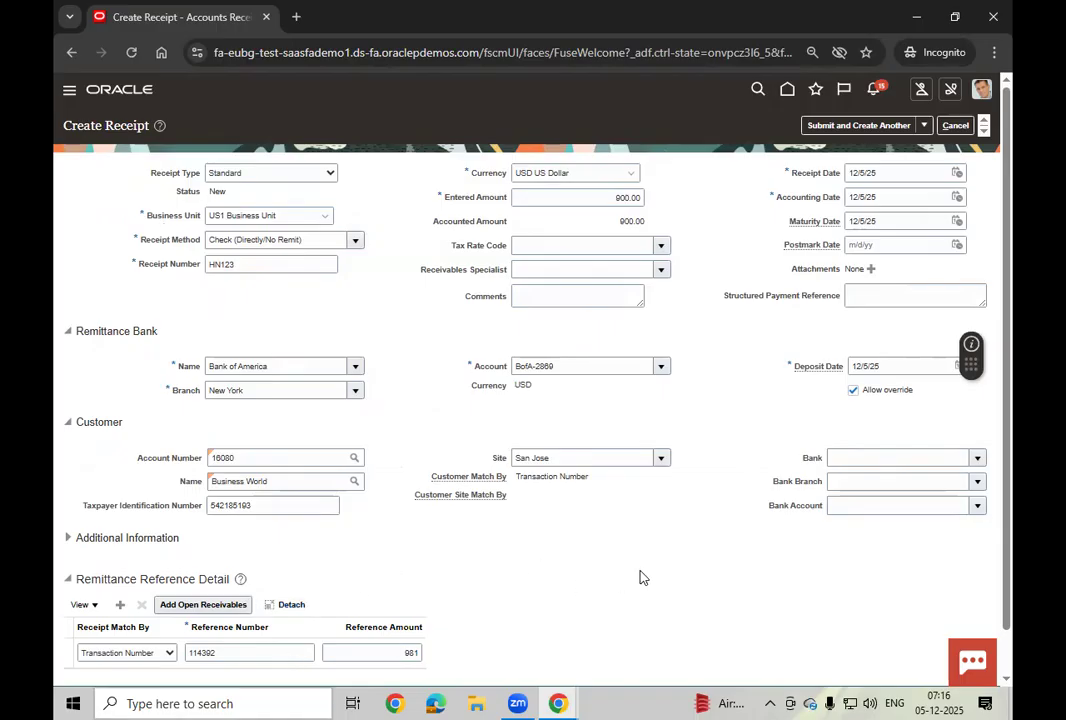
# Check the referenced invoice's number and amount, and set the receipt's Entered Amount to 981.00
pyautogui.scroll(-1, 640, 578)
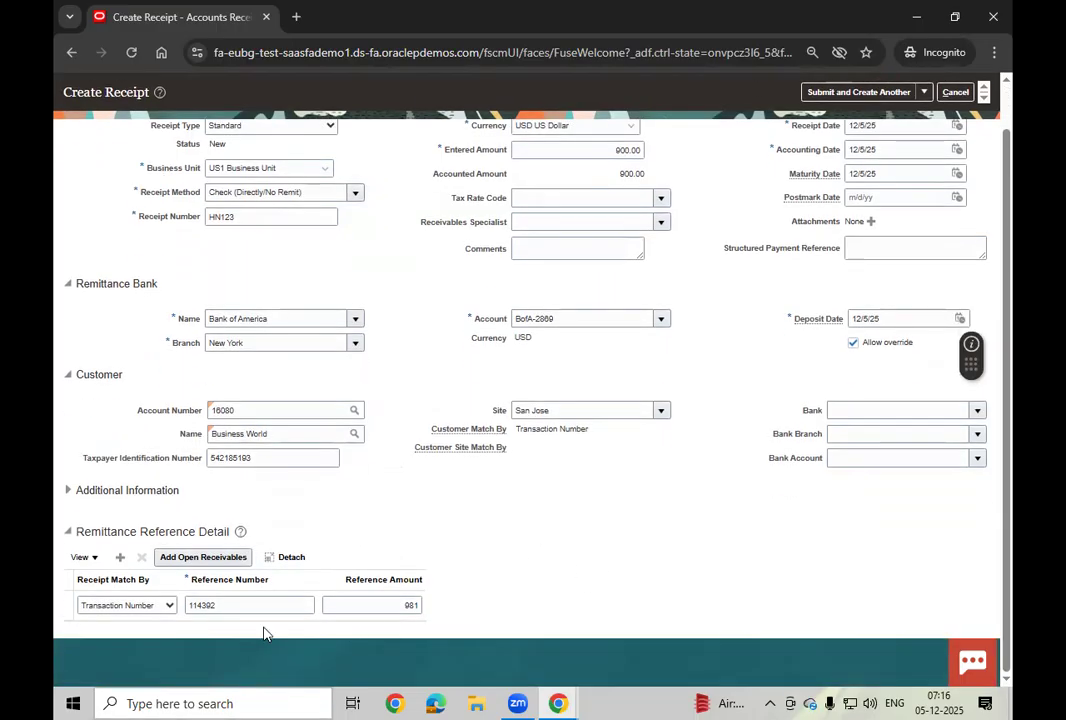
pyautogui.moveTo(233, 602); pyautogui.dragTo(189, 605)
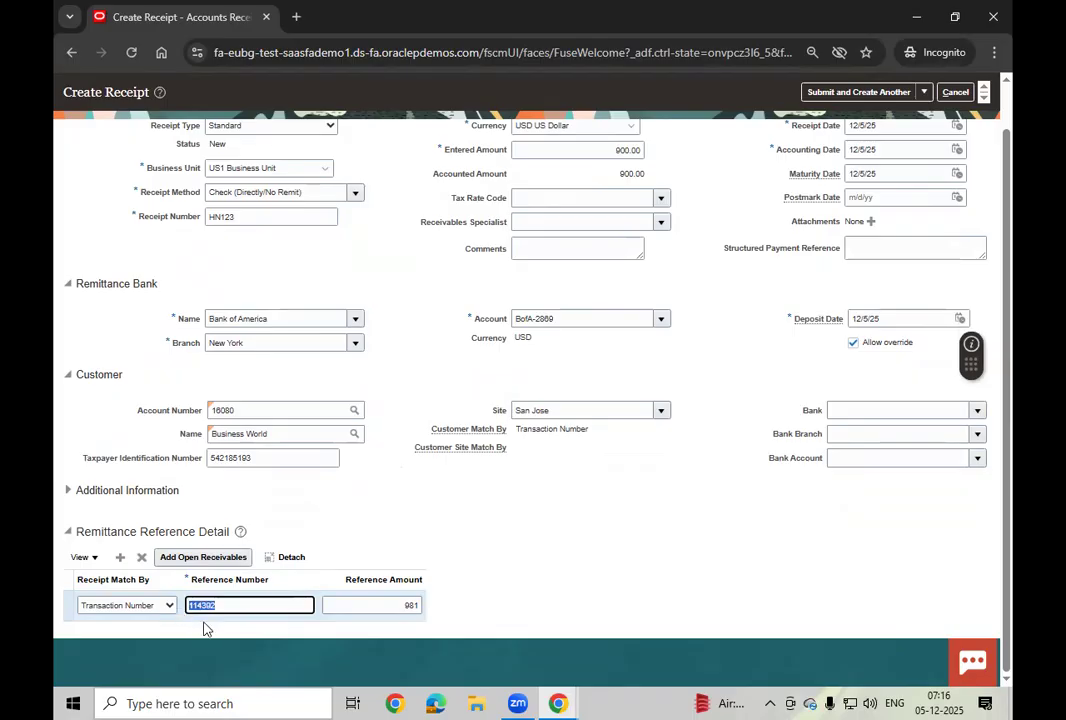
pyautogui.click(396, 611)
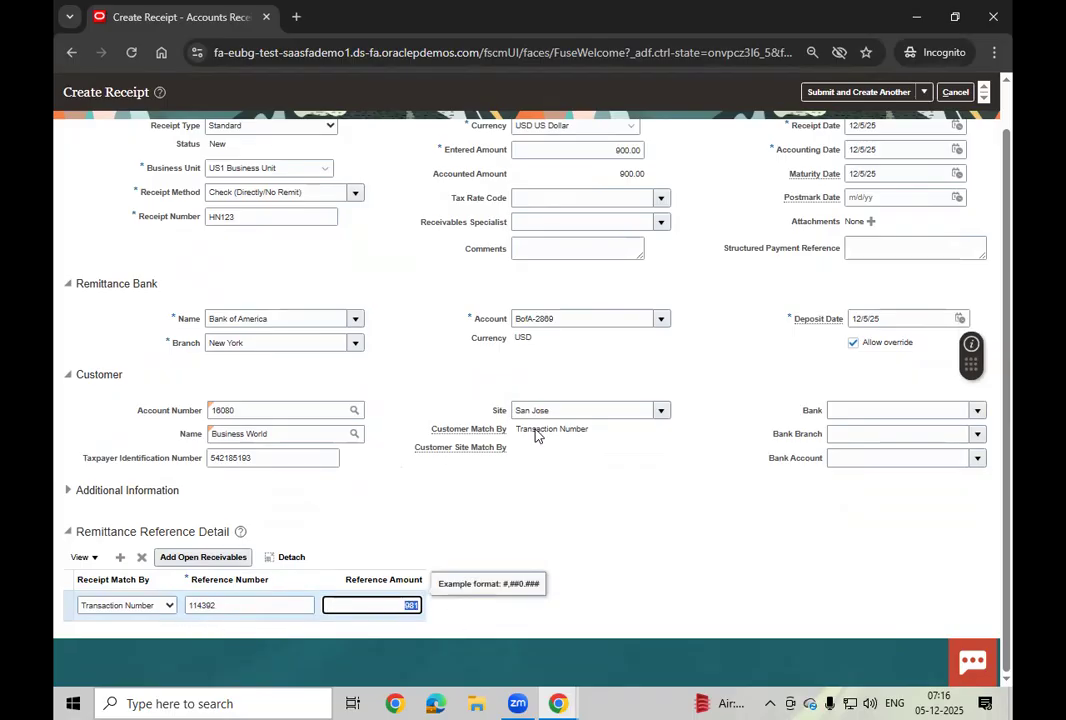
pyautogui.click(627, 149)
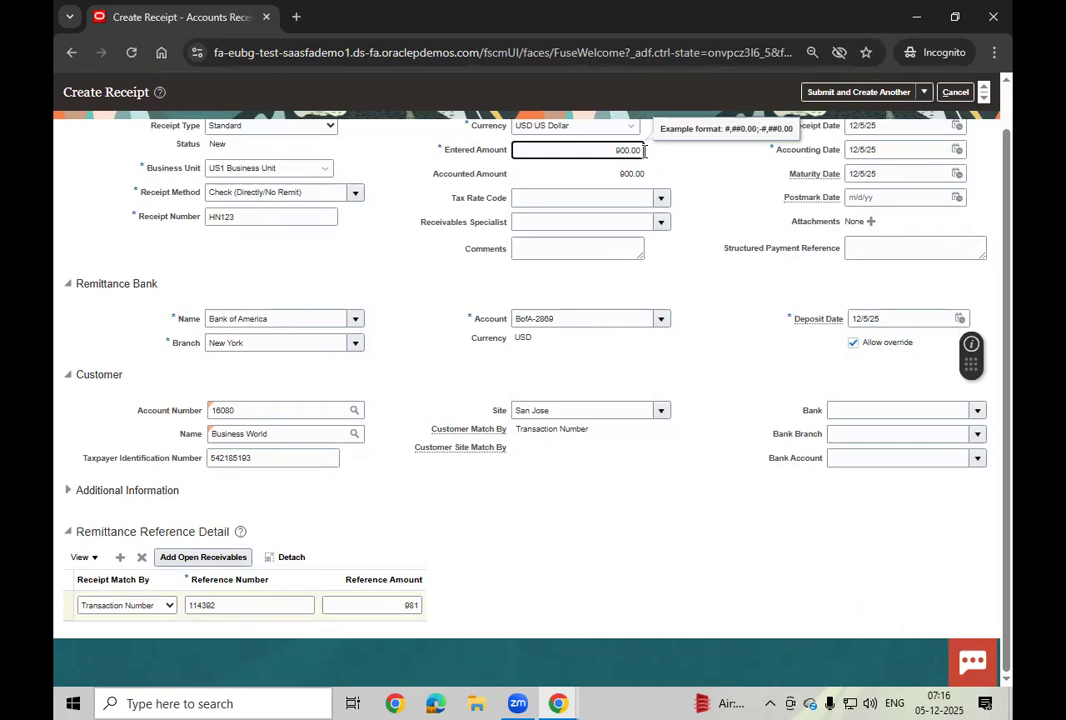
pyautogui.press('Left')
pyautogui.press('Left')
pyautogui.press('BackSpace')
pyautogui.write('81')
pyautogui.click(584, 480)
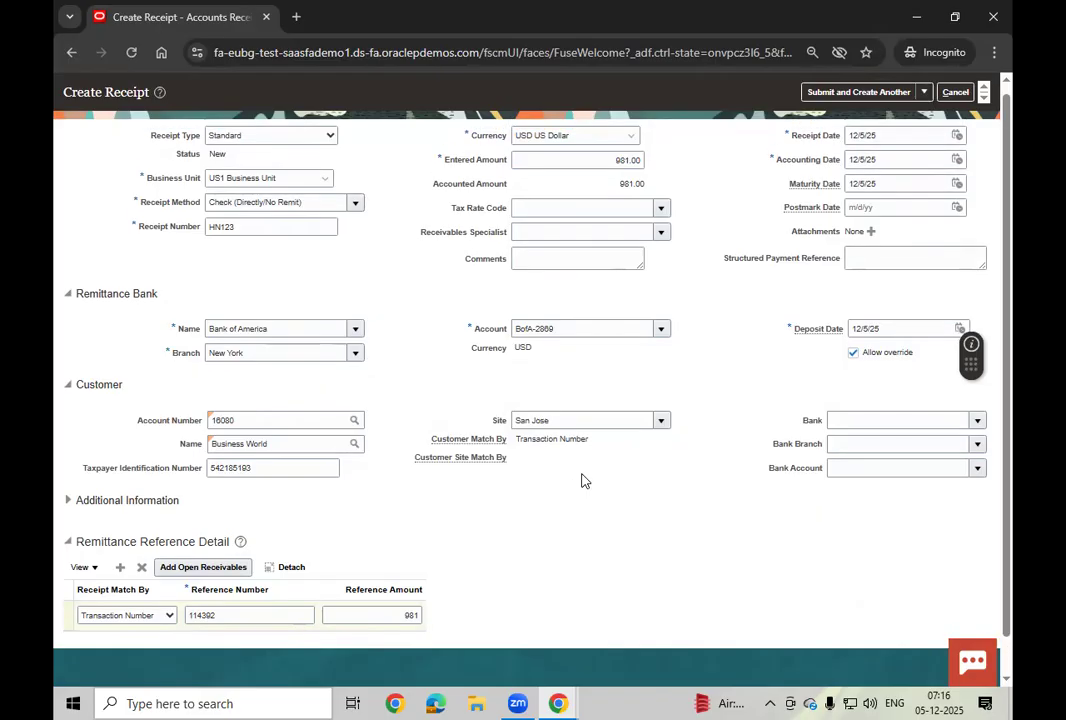
# Submit the receipt with the option to apply it manually
pyautogui.scroll(1, 584, 480)
pyautogui.click(925, 126)
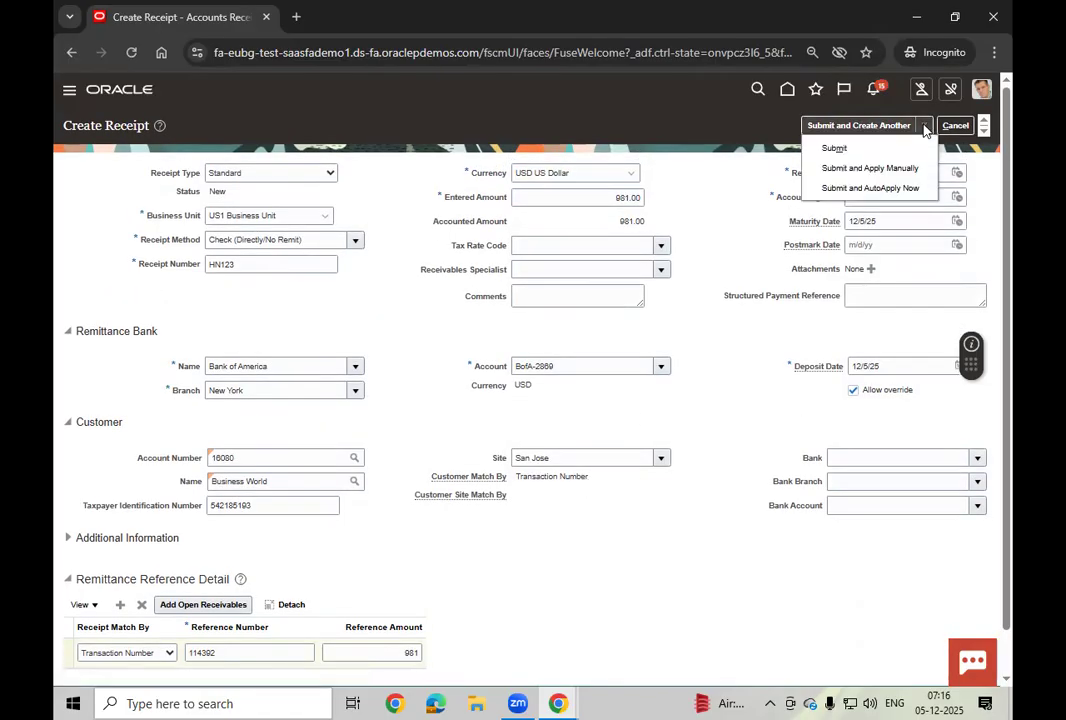
pyautogui.click(868, 168)
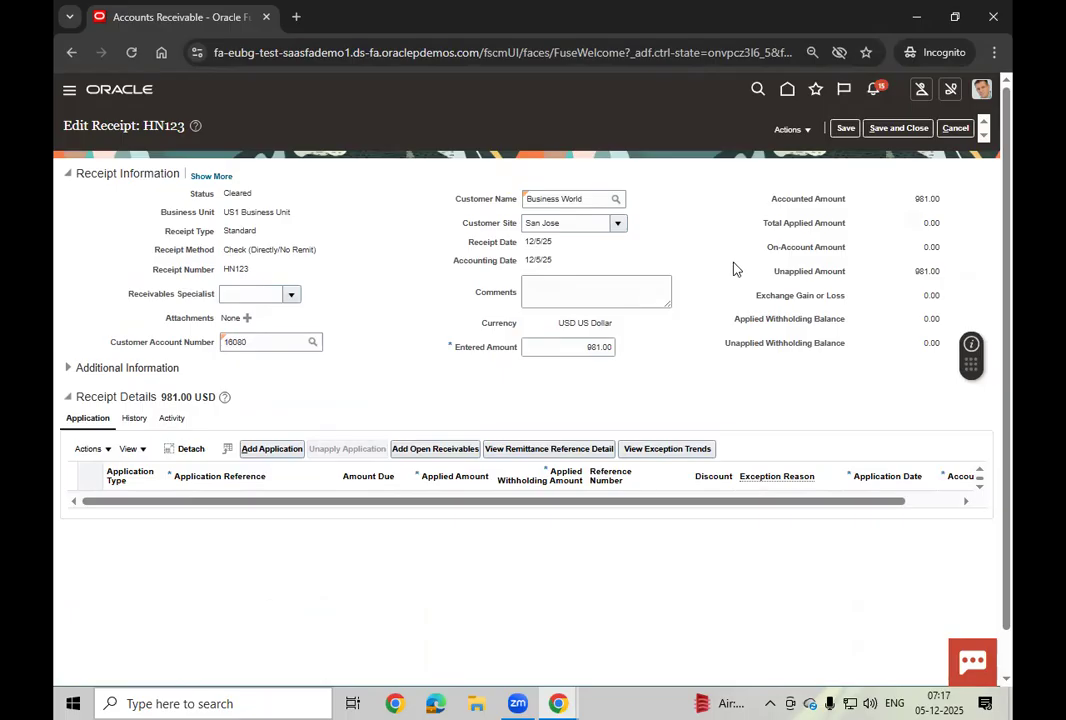
# Start adding open receivables to the receipt and search Business World's transactions with Receipt Match By set to Sales Order
pyautogui.click(447, 454)
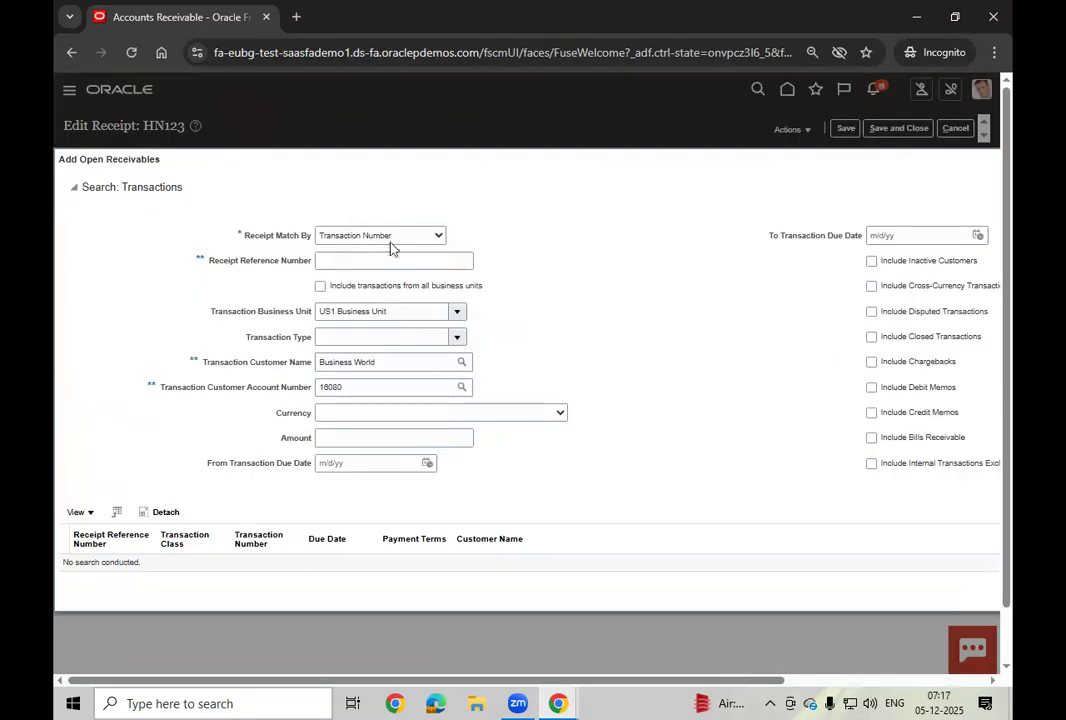
pyautogui.click(415, 240)
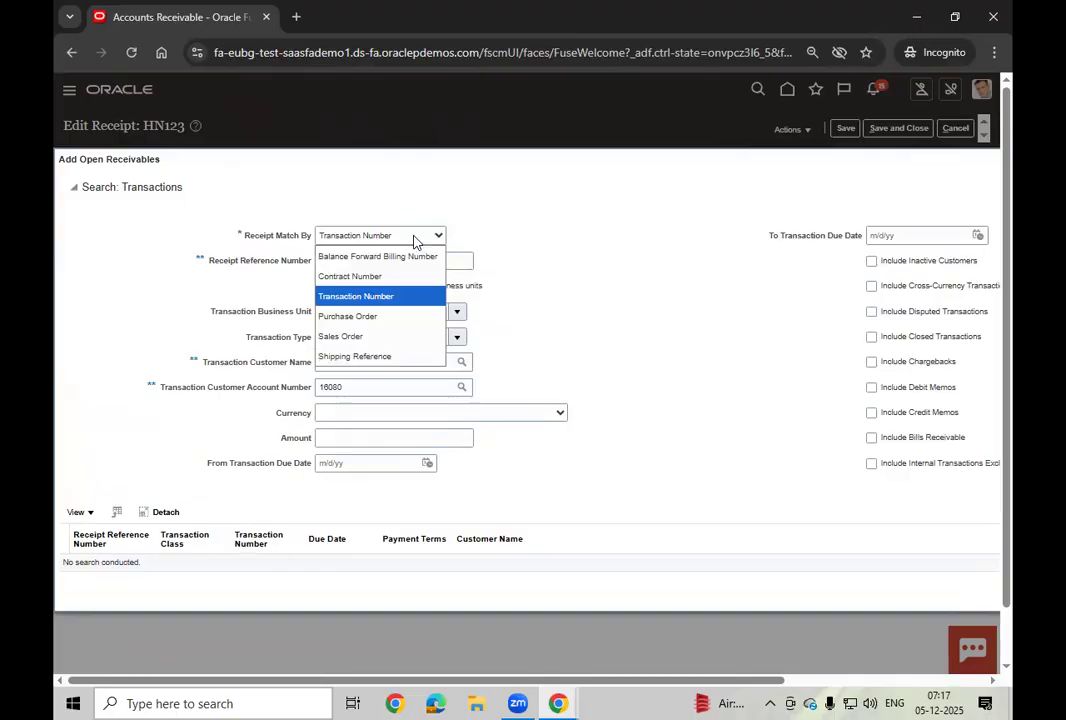
pyautogui.click(375, 335)
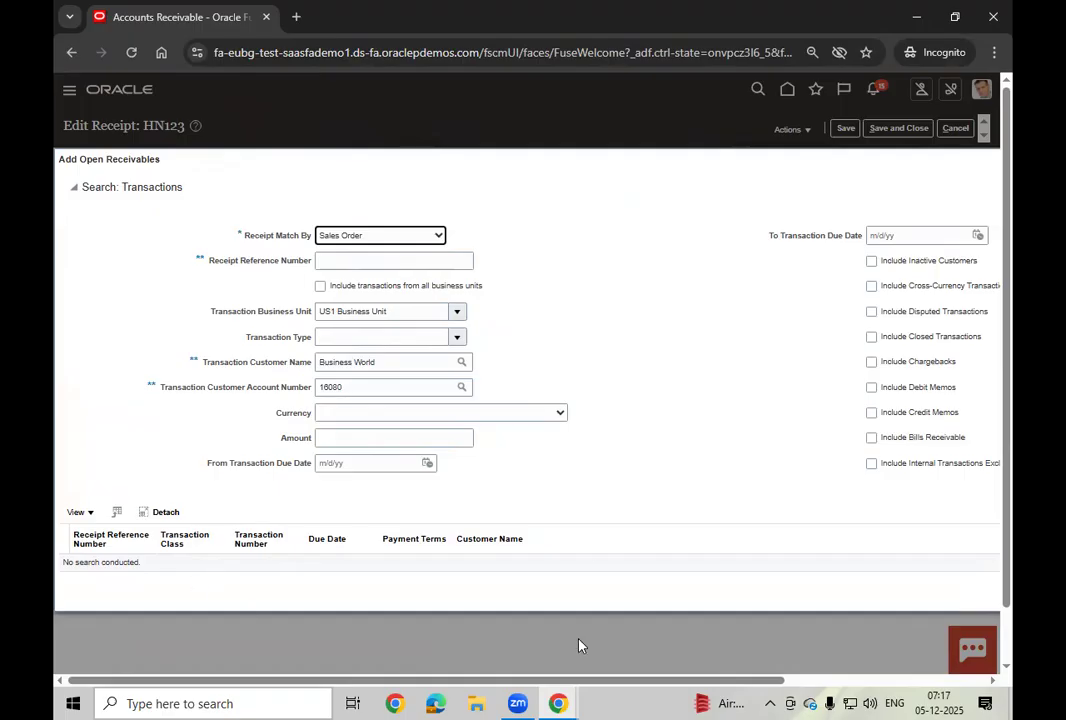
pyautogui.moveTo(602, 680); pyautogui.dragTo(930, 672)
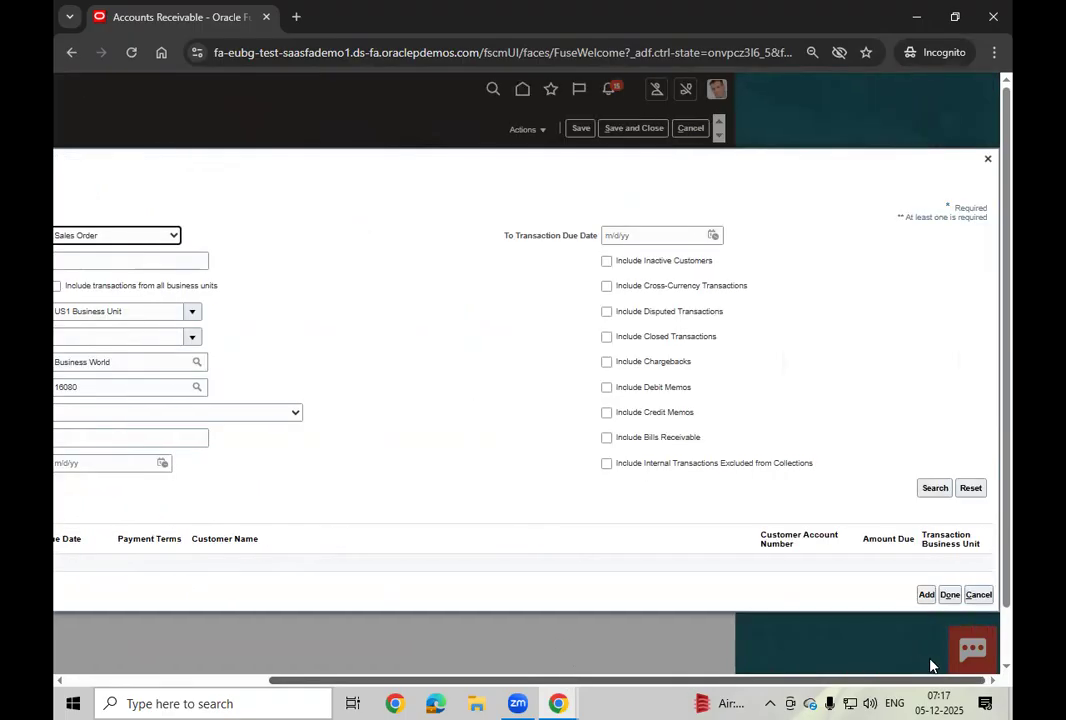
pyautogui.click(935, 488)
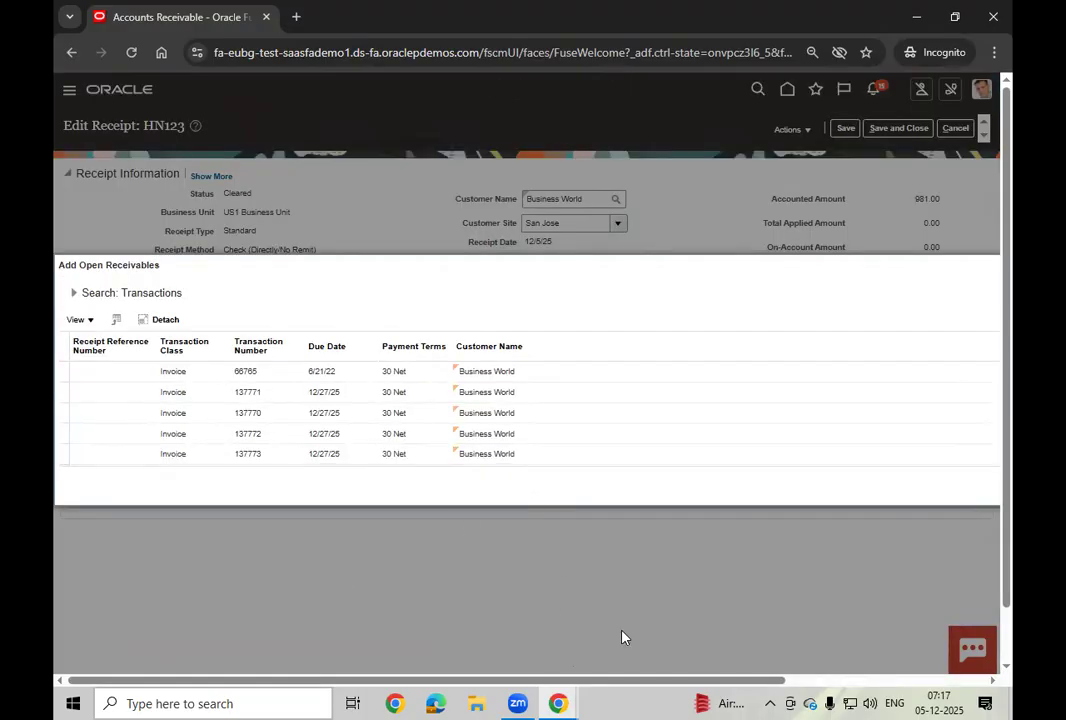
# Add the 981.00 USD invoice from the search results to the receipt application and finish adding open receivables
pyautogui.moveTo(650, 680); pyautogui.dragTo(862, 700)
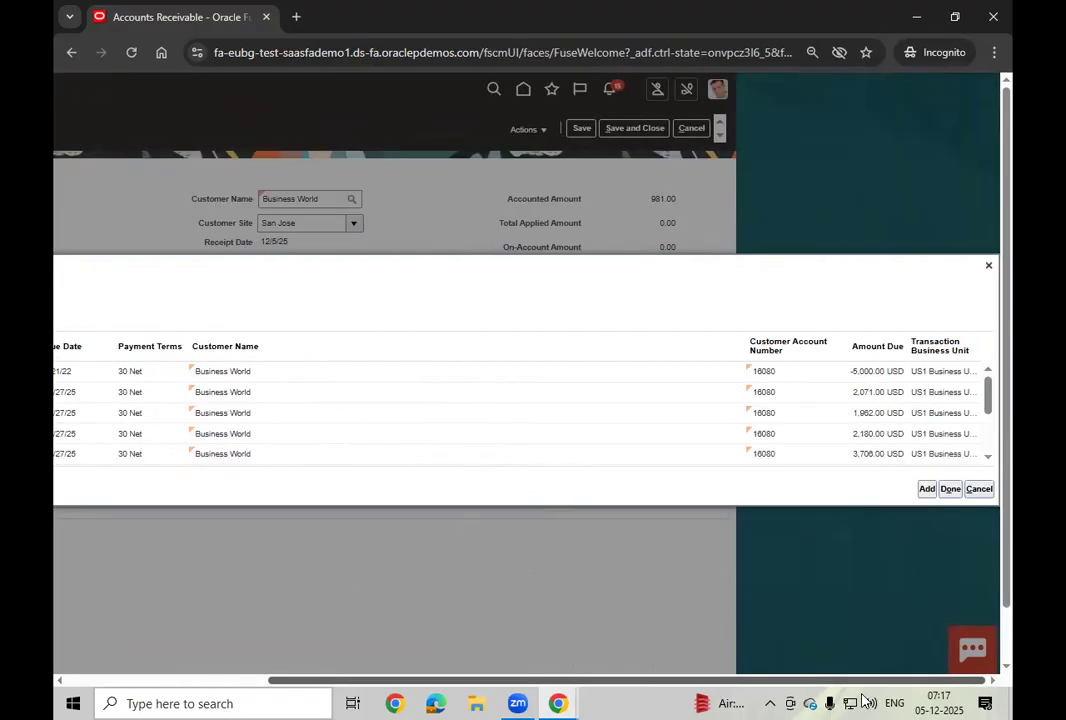
pyautogui.click(988, 457)
pyautogui.click(988, 459)
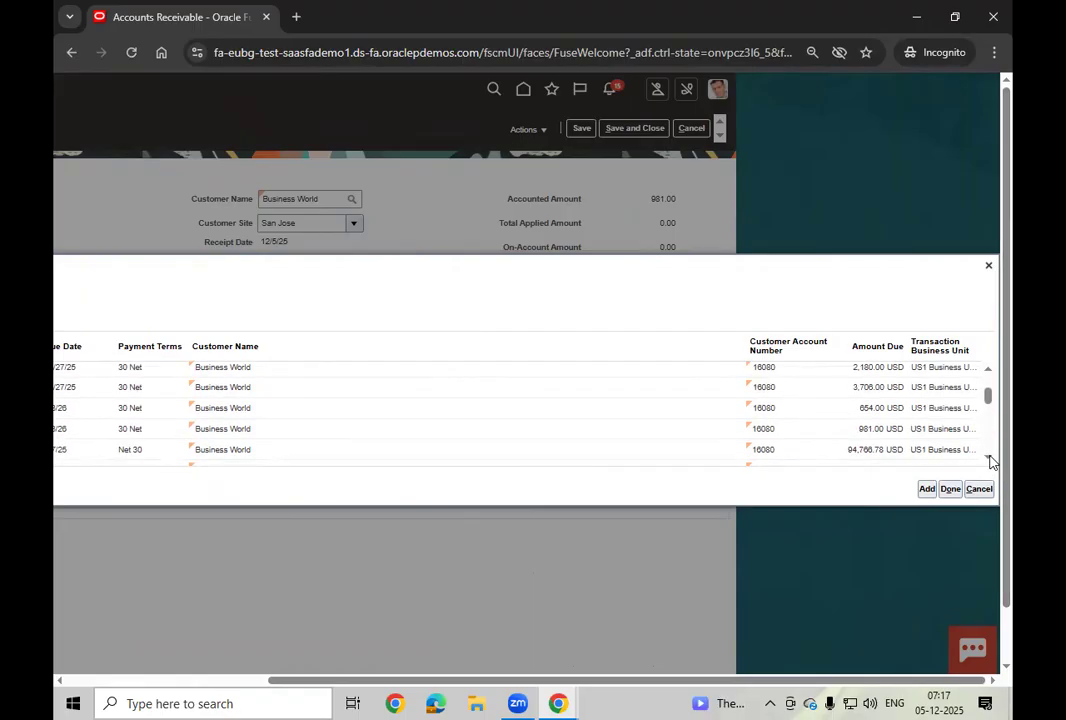
pyautogui.click(823, 430)
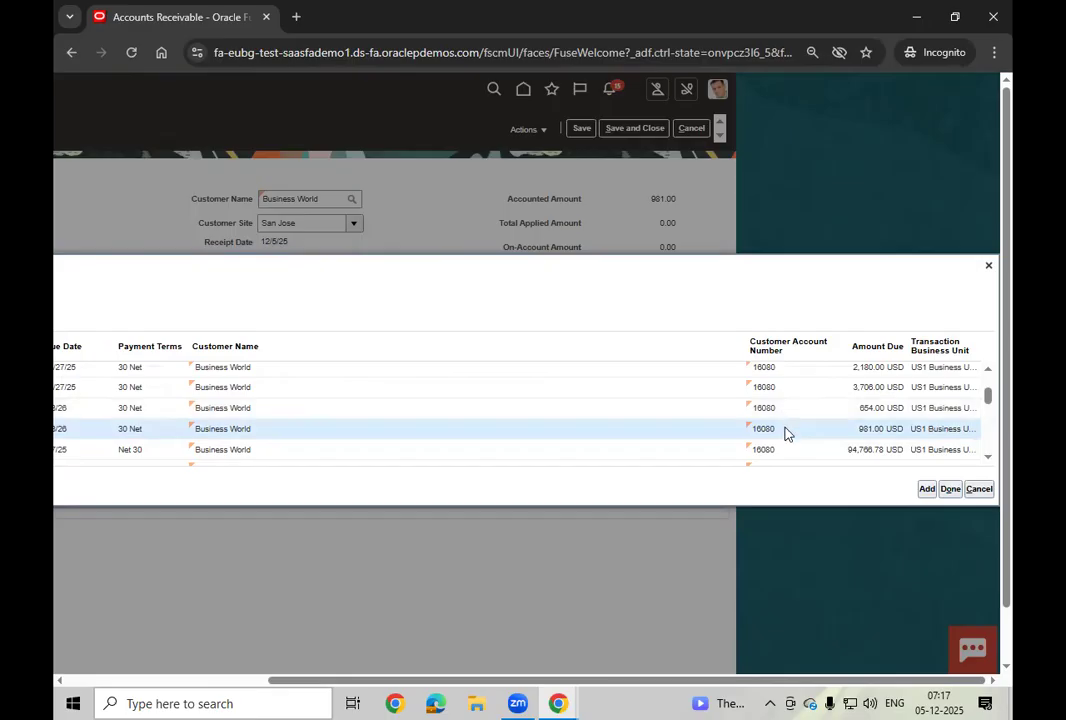
pyautogui.click(926, 490)
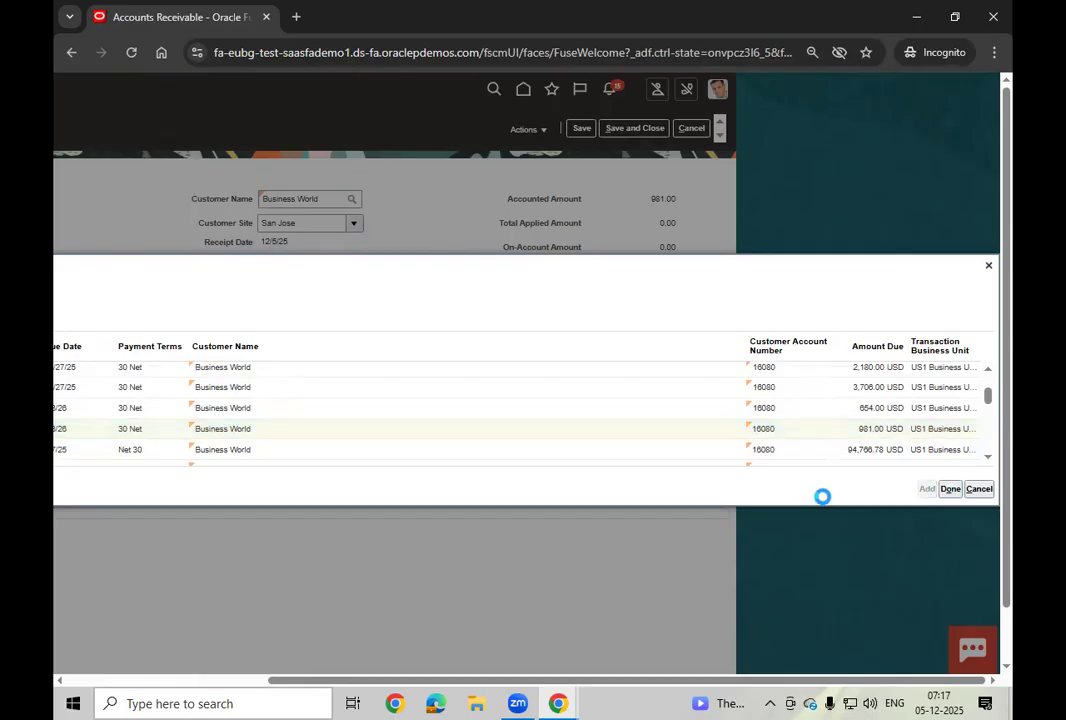
pyautogui.click(948, 490)
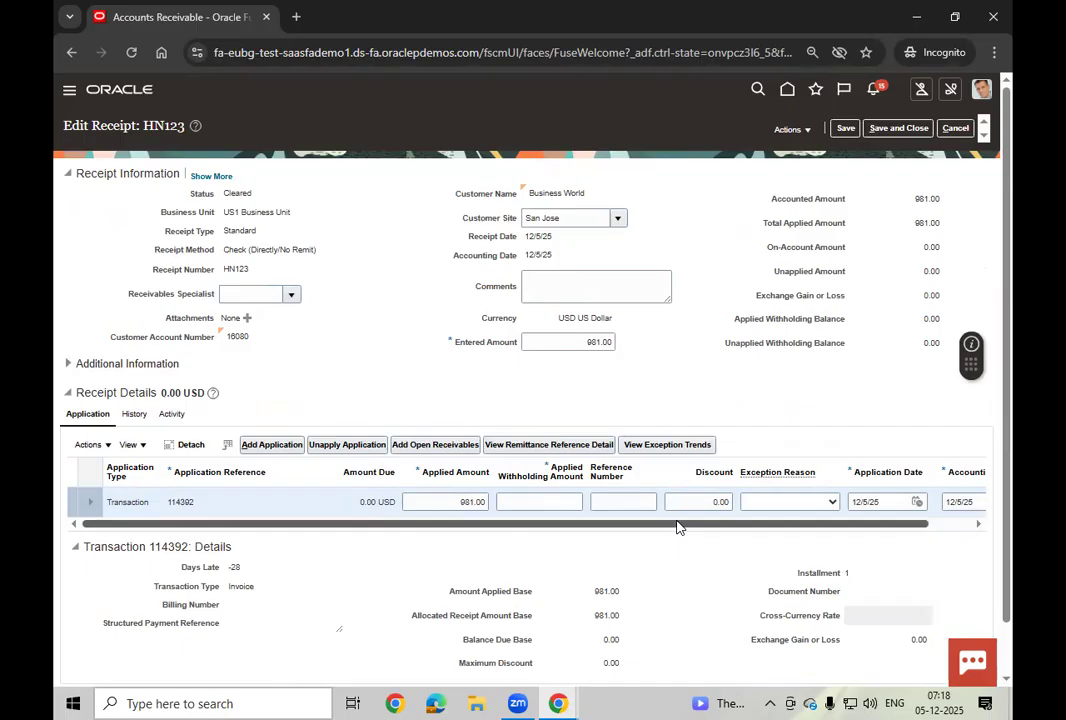
# Examine the receipt's application line, status change history, activity and the applied transaction's details
pyautogui.click(549, 501)
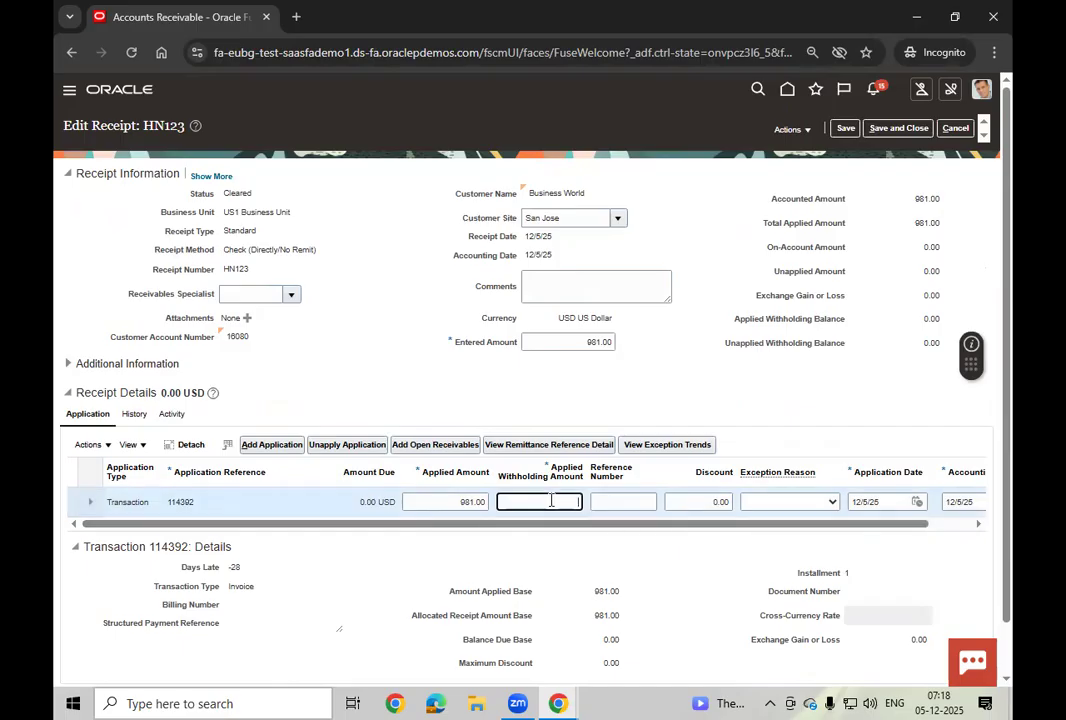
pyautogui.click(694, 574)
pyautogui.scroll(-1, 694, 574)
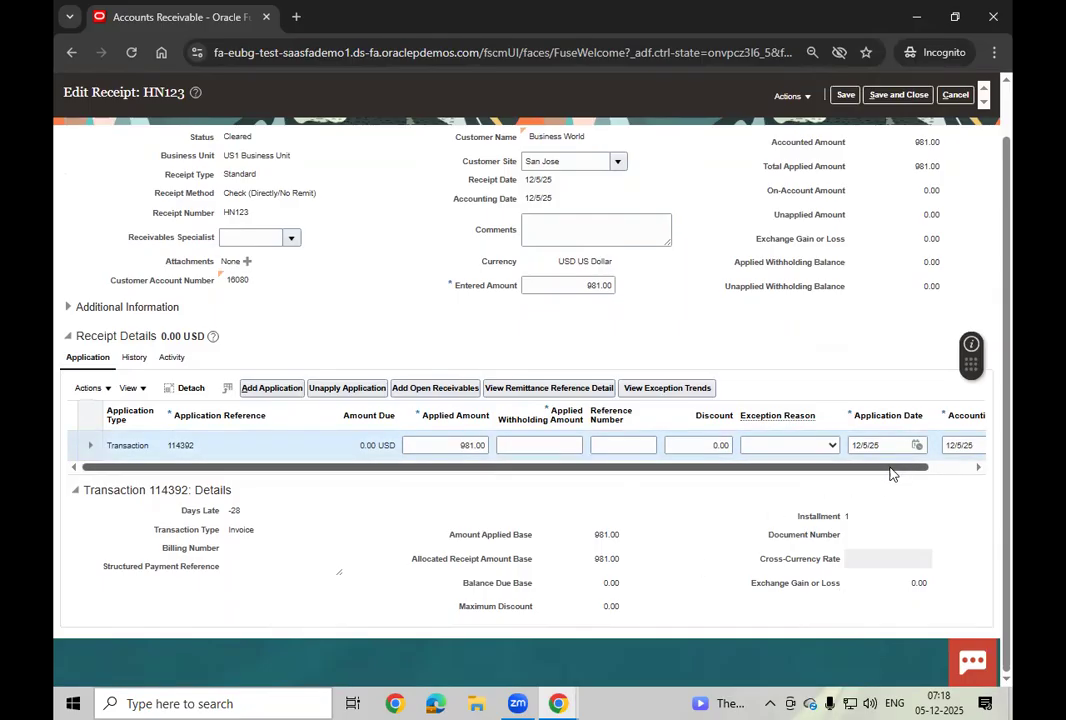
pyautogui.moveTo(890, 473); pyautogui.dragTo(987, 475)
pyautogui.moveTo(913, 475); pyautogui.dragTo(471, 452)
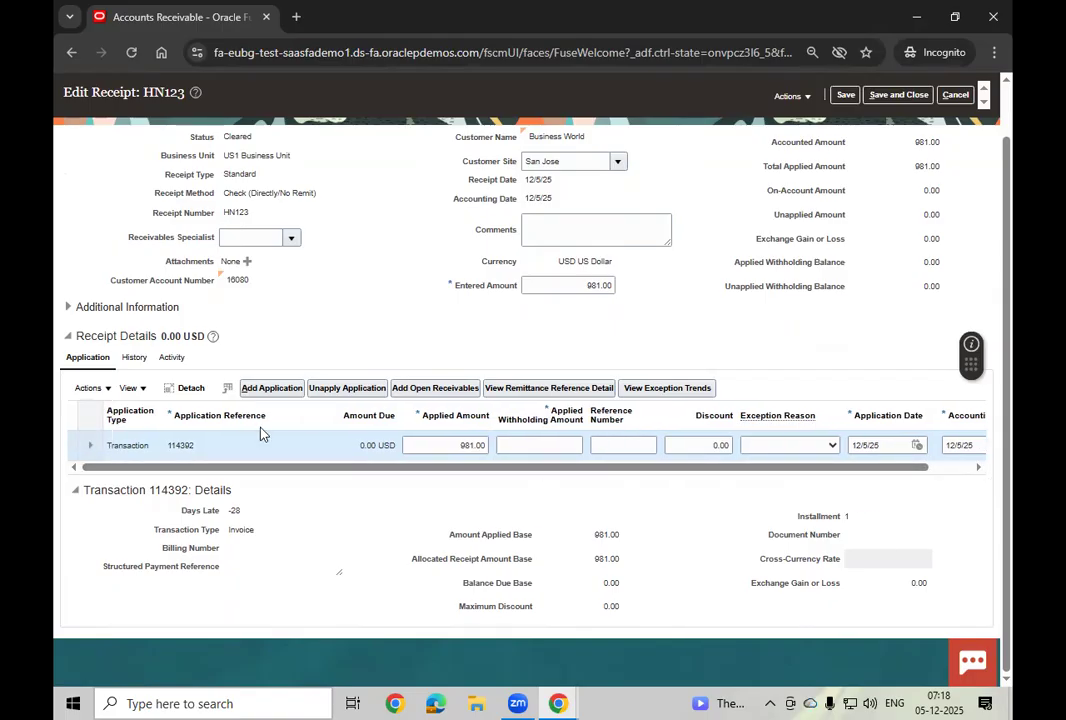
pyautogui.click(131, 357)
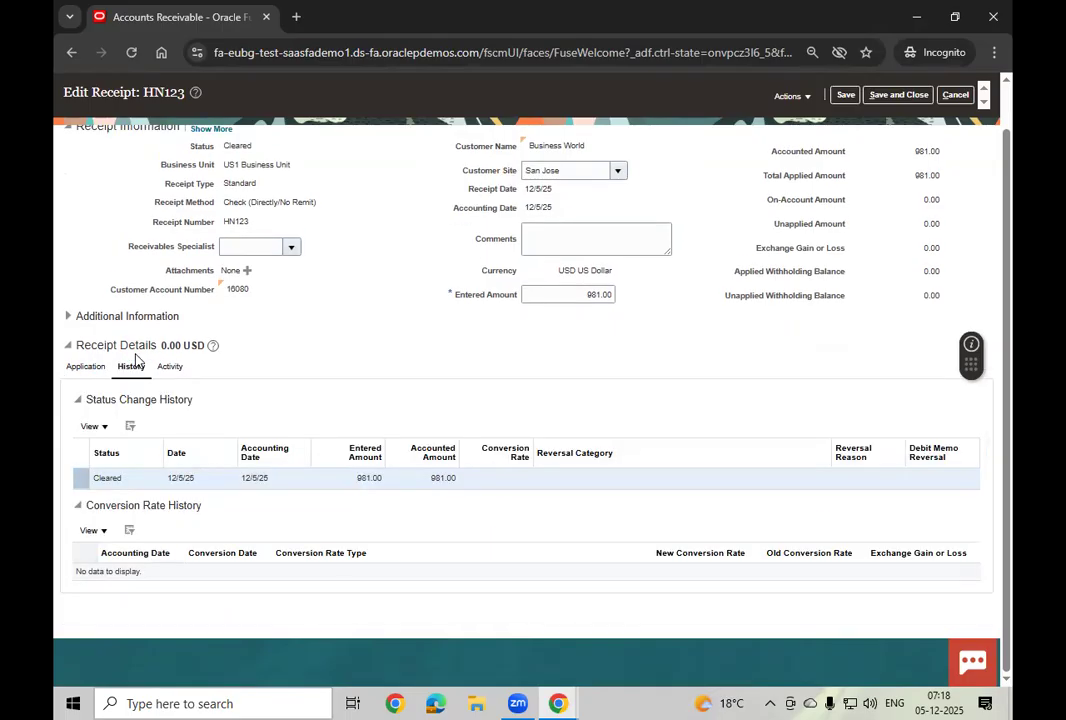
pyautogui.click(168, 368)
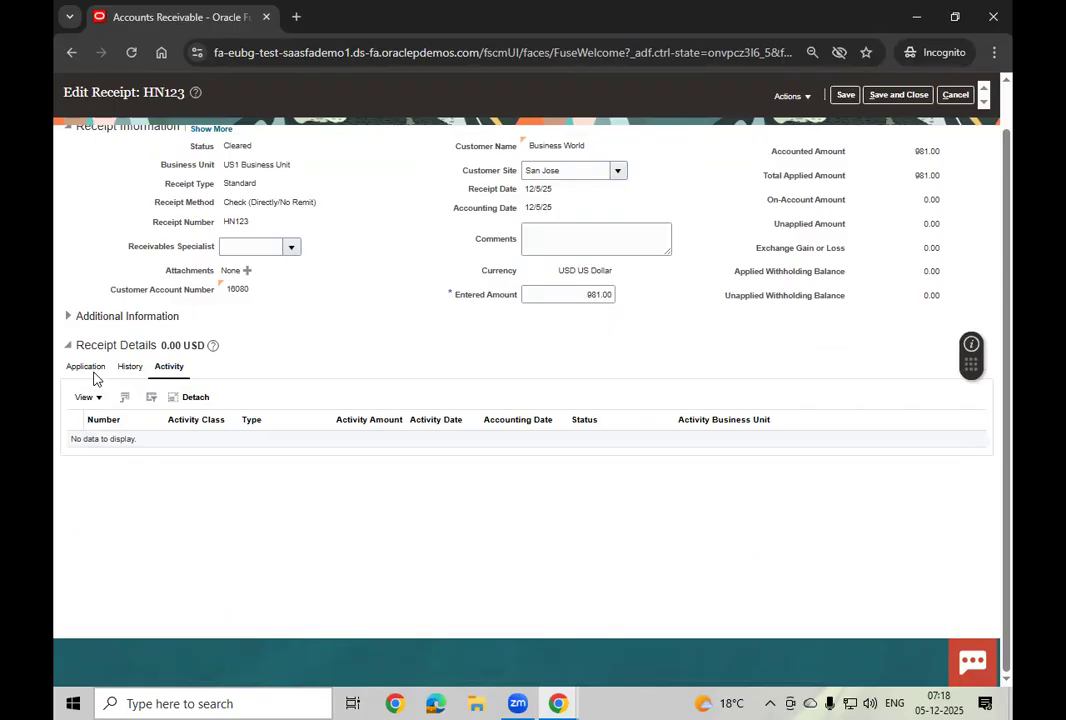
pyautogui.click(133, 370)
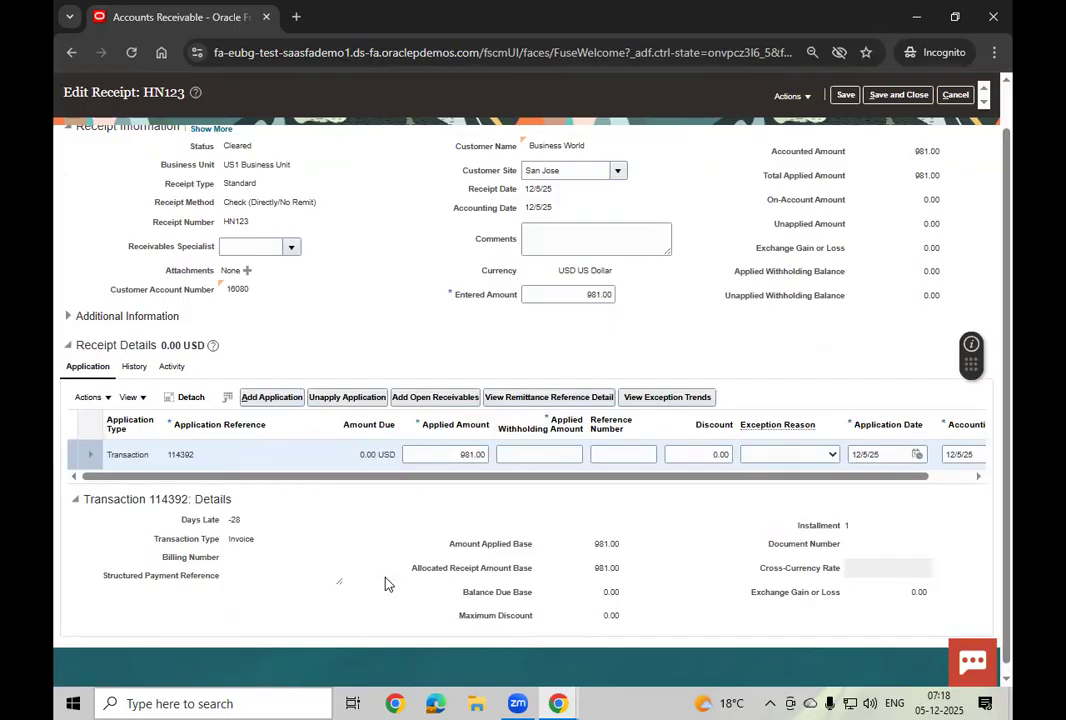
pyautogui.doubleClick(235, 520)
pyautogui.click(231, 538)
pyautogui.scroll(2, 716, 547)
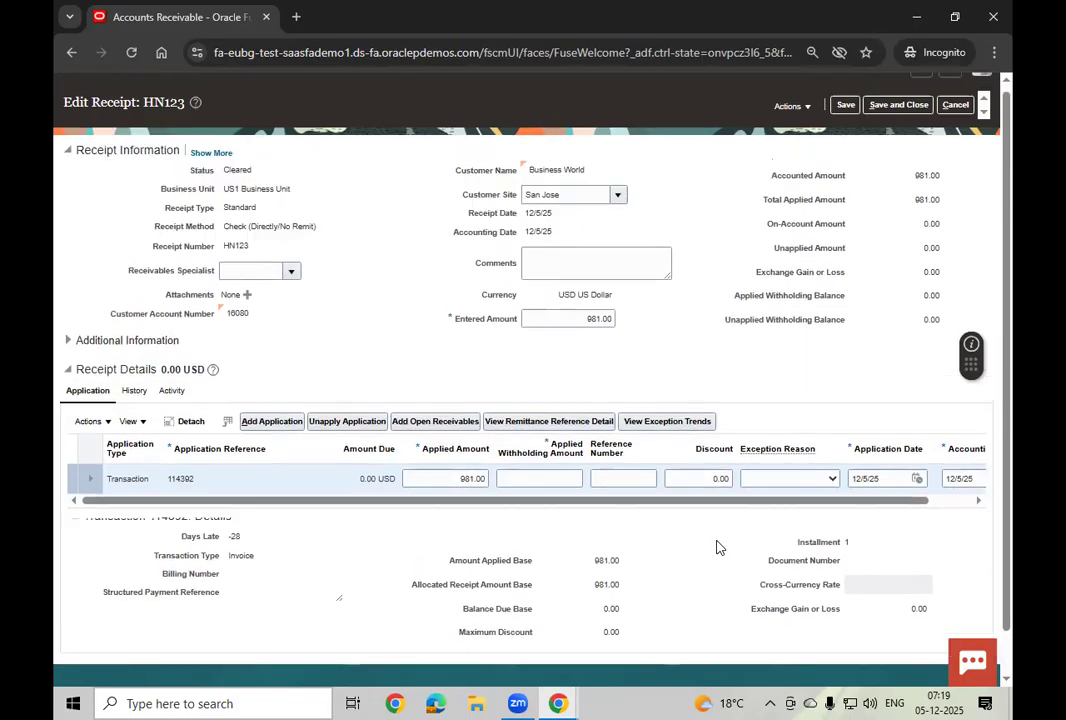
# Save the receipt and post it to the ledger, viewing its accounting lines
pyautogui.click(845, 128)
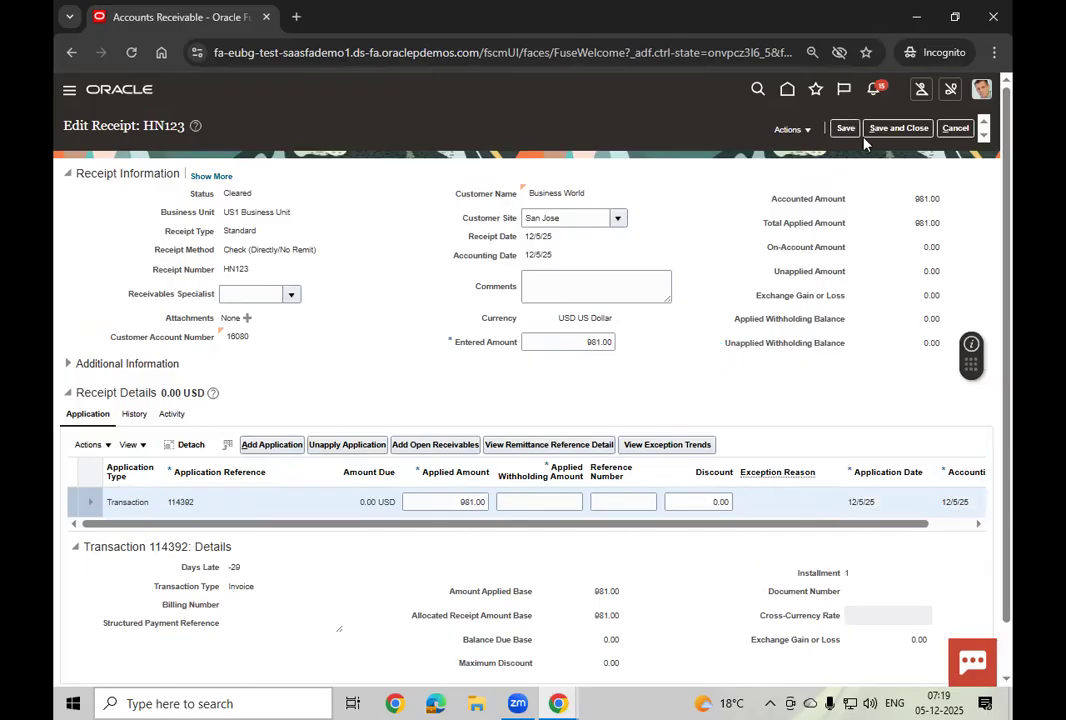
pyautogui.click(799, 129)
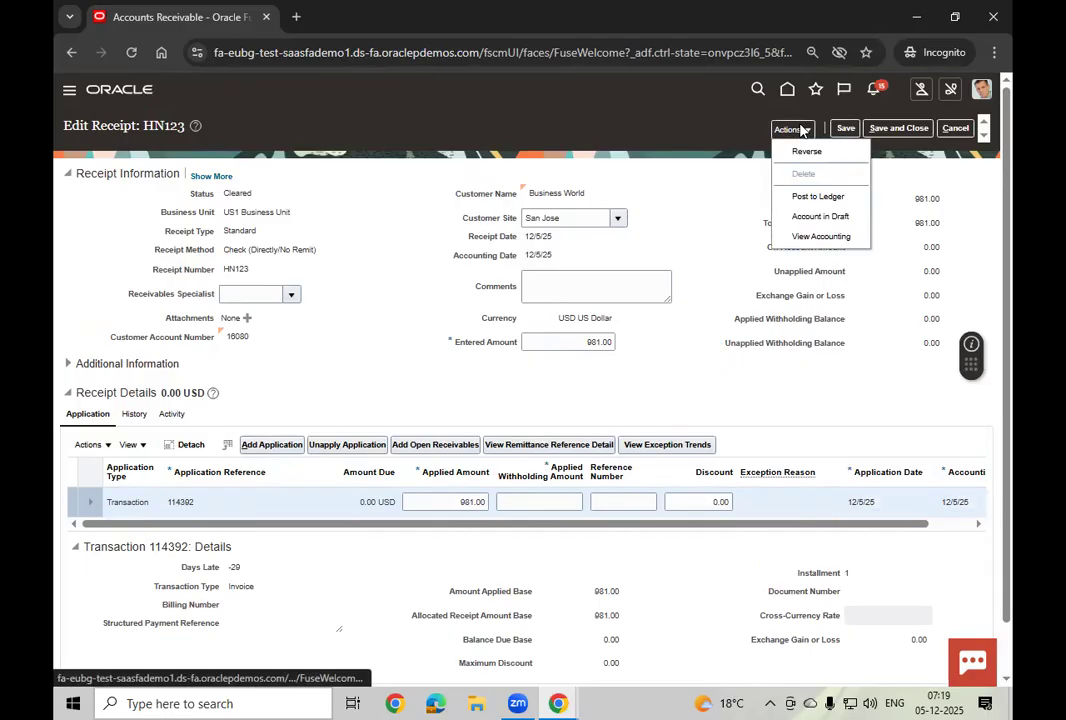
pyautogui.click(812, 196)
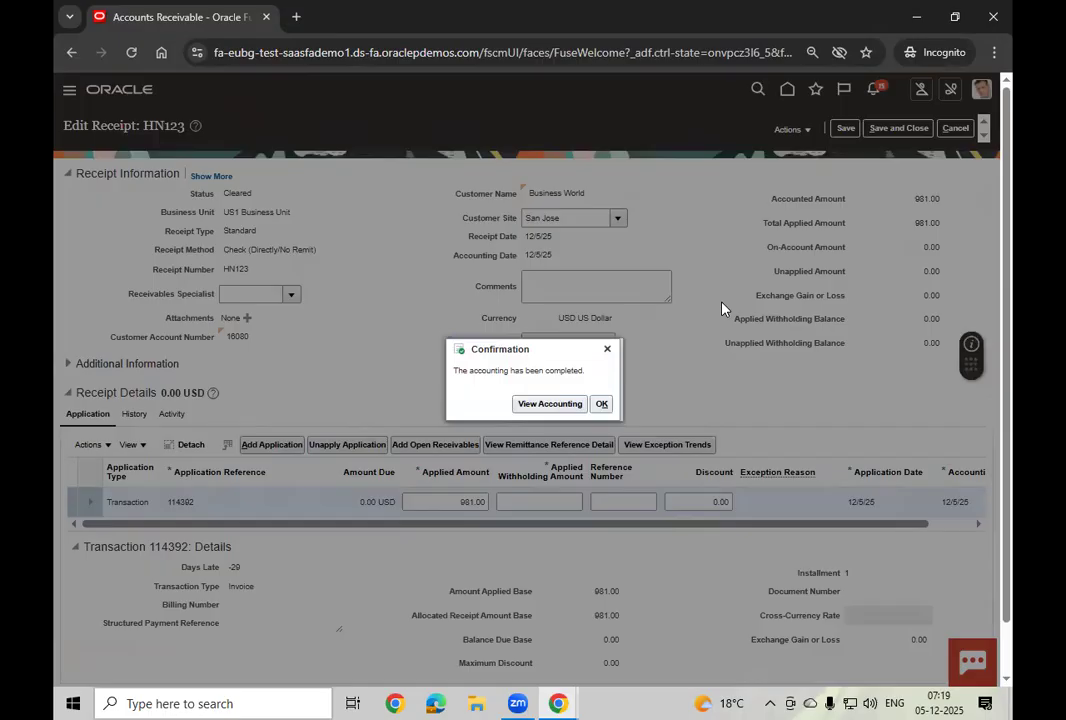
pyautogui.click(545, 403)
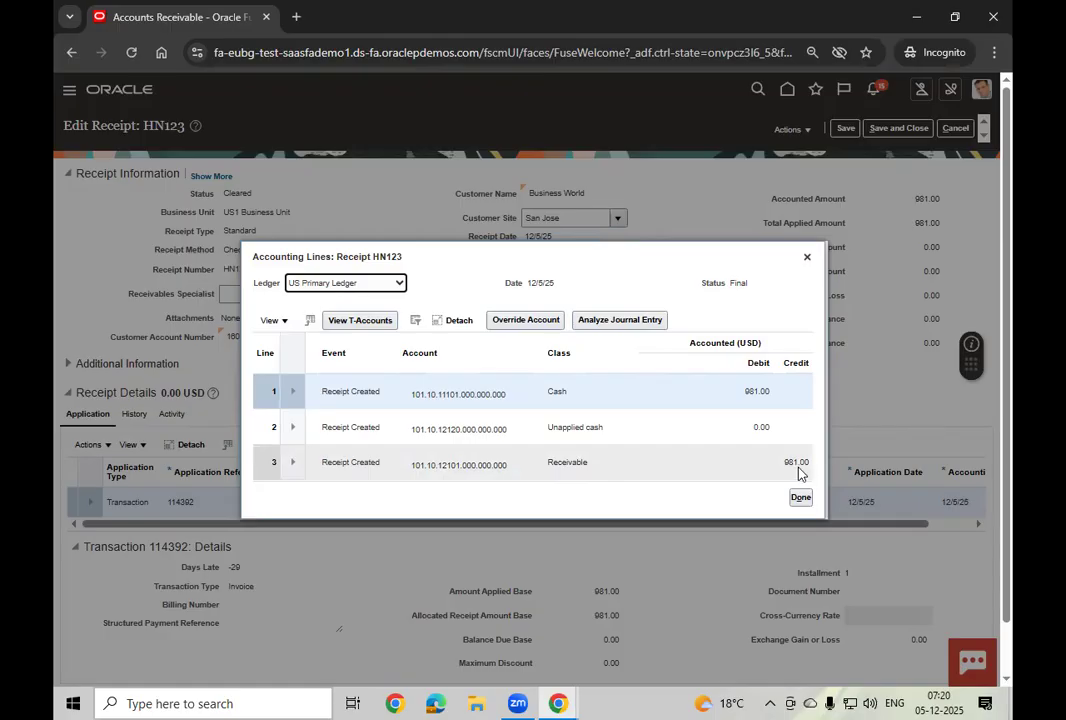
pyautogui.click(807, 260)
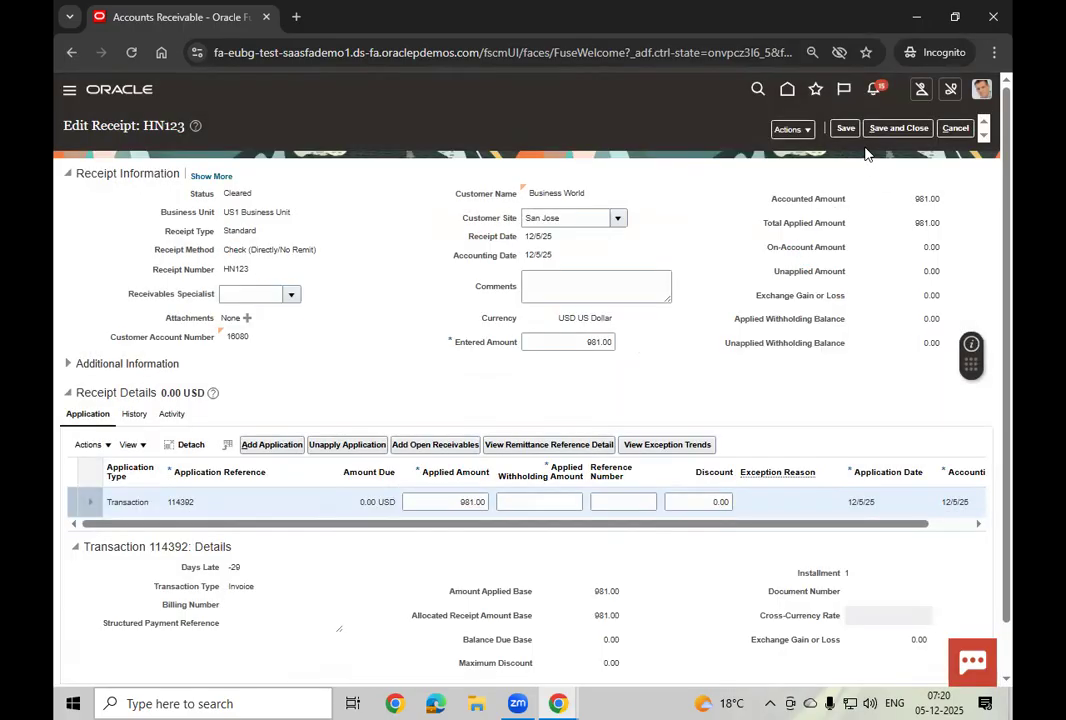
# Save and close the receipt and return to the home page
pyautogui.click(895, 131)
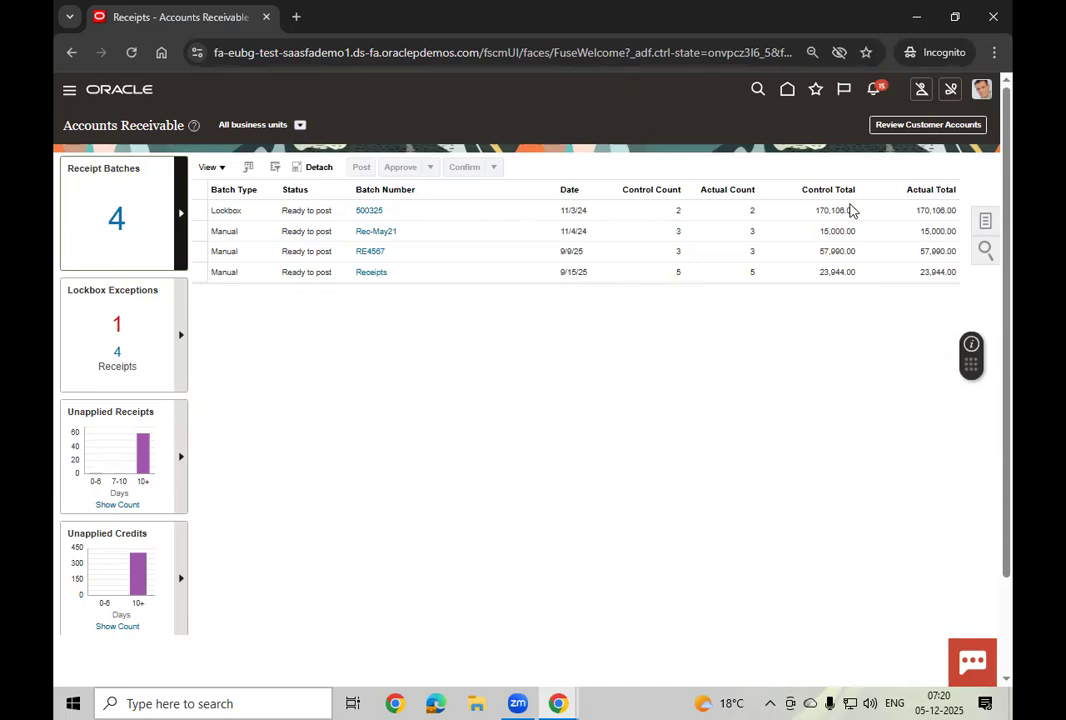
pyautogui.click(788, 90)
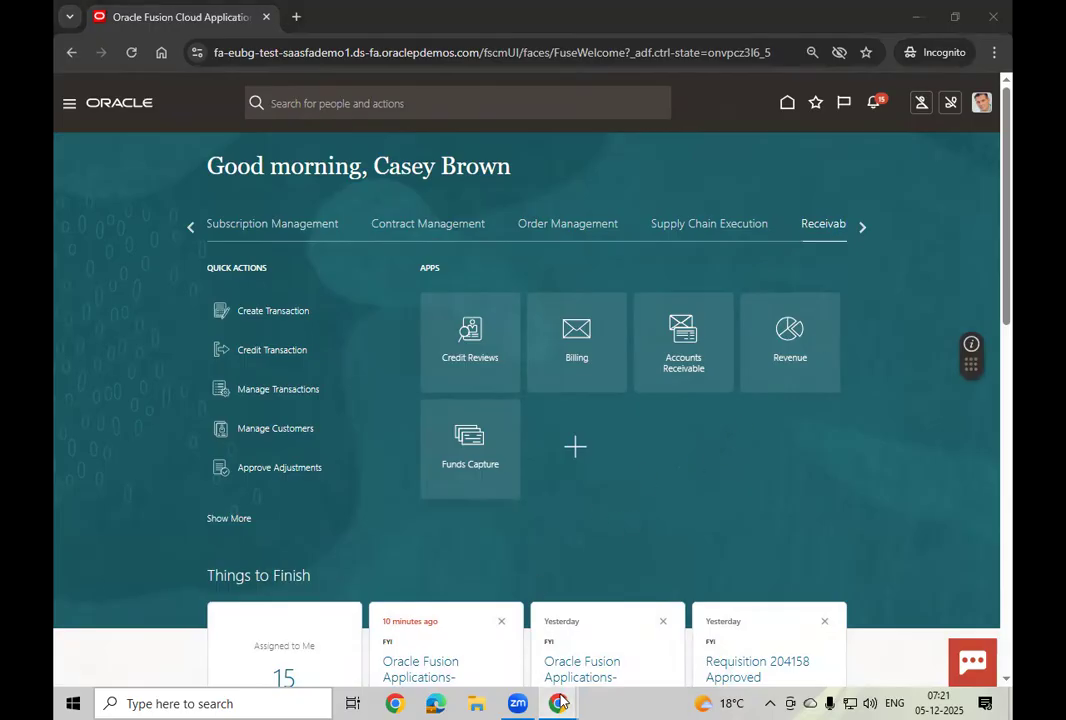
# Switch to the browser window with the Security Console, go to its home page and decline saving the password
pyautogui.moveTo(560, 702)
pyautogui.click(471, 624)
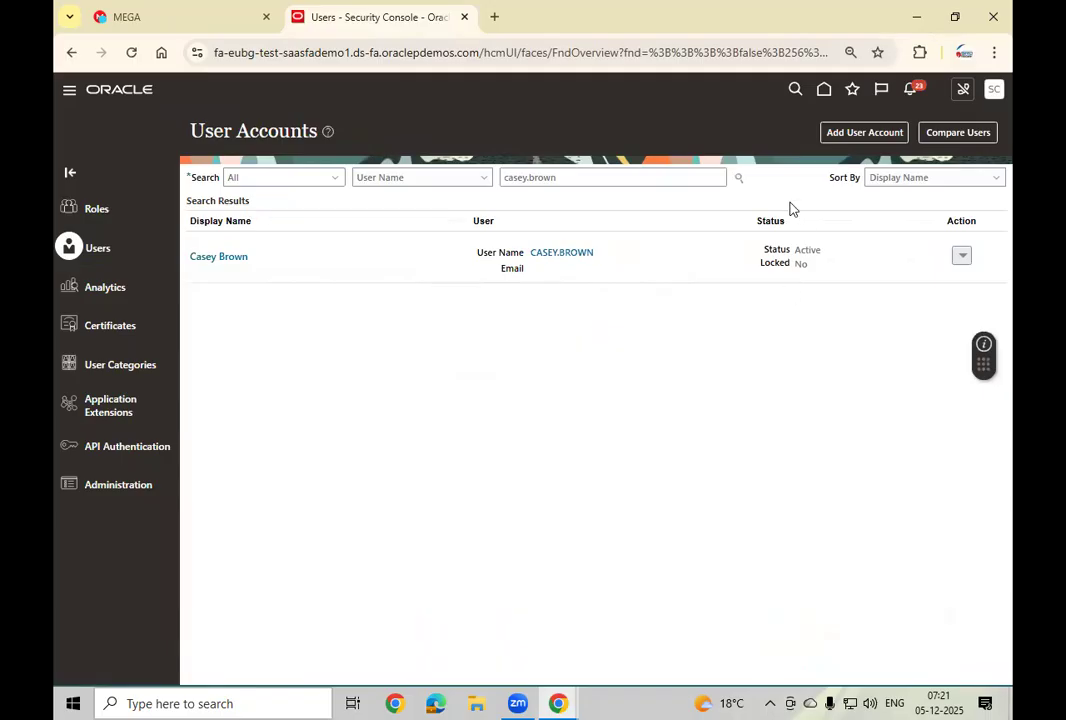
pyautogui.click(824, 93)
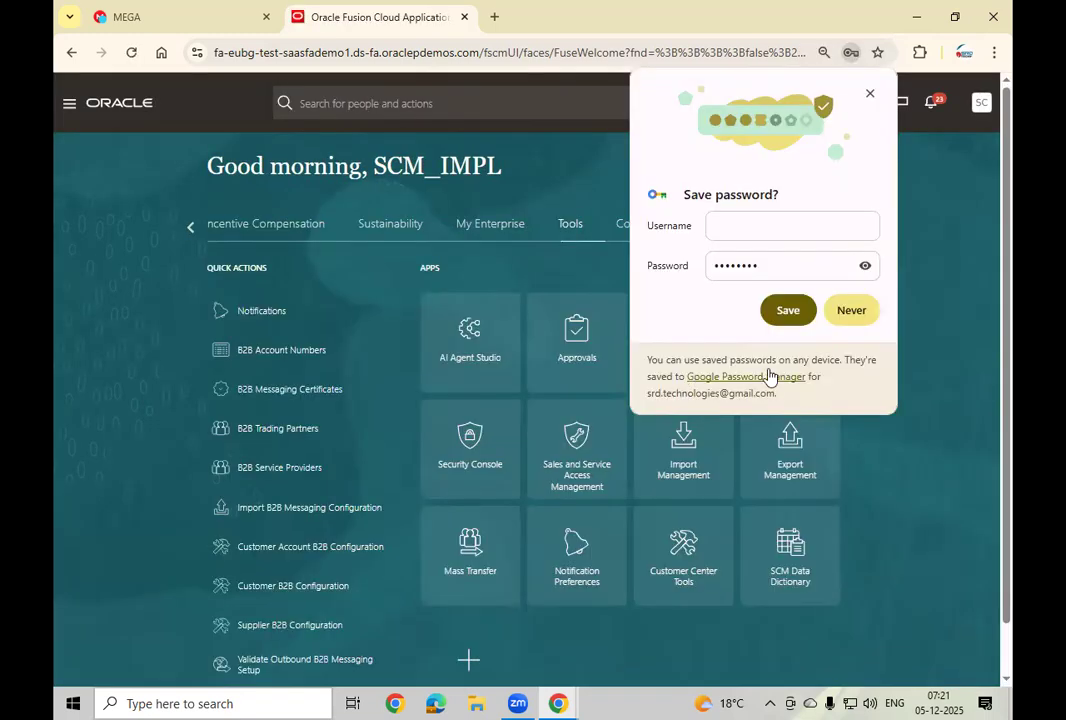
pyautogui.click(851, 310)
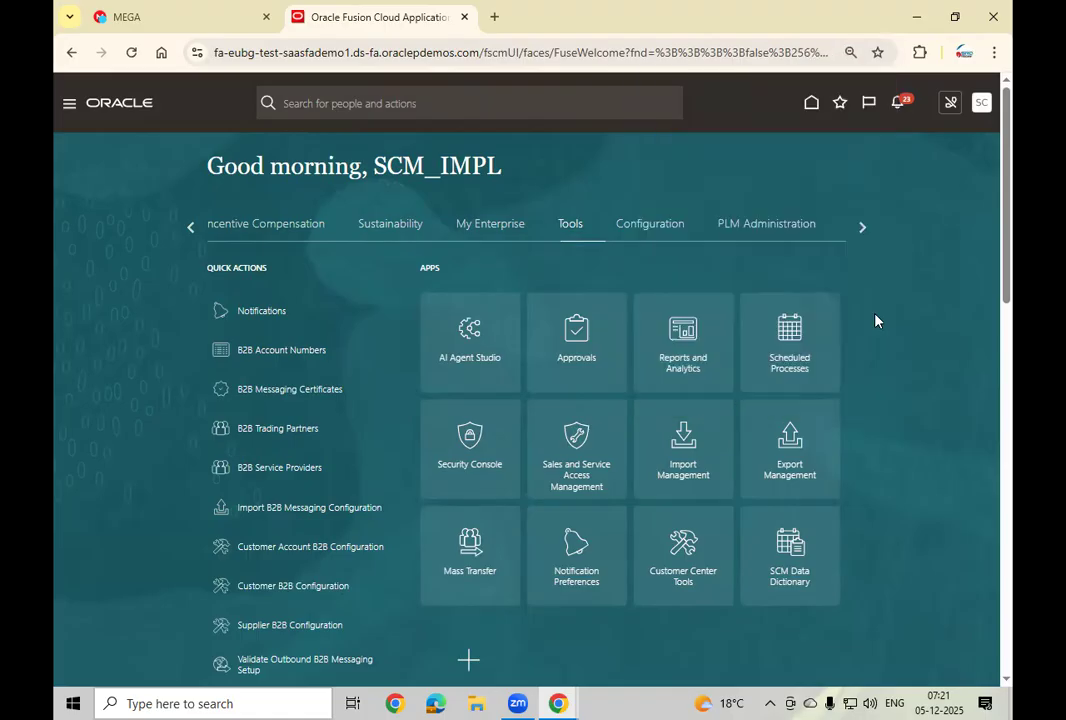
# Open Cost Accounting from the Supply Chain Execution apps
pyautogui.click(194, 232)
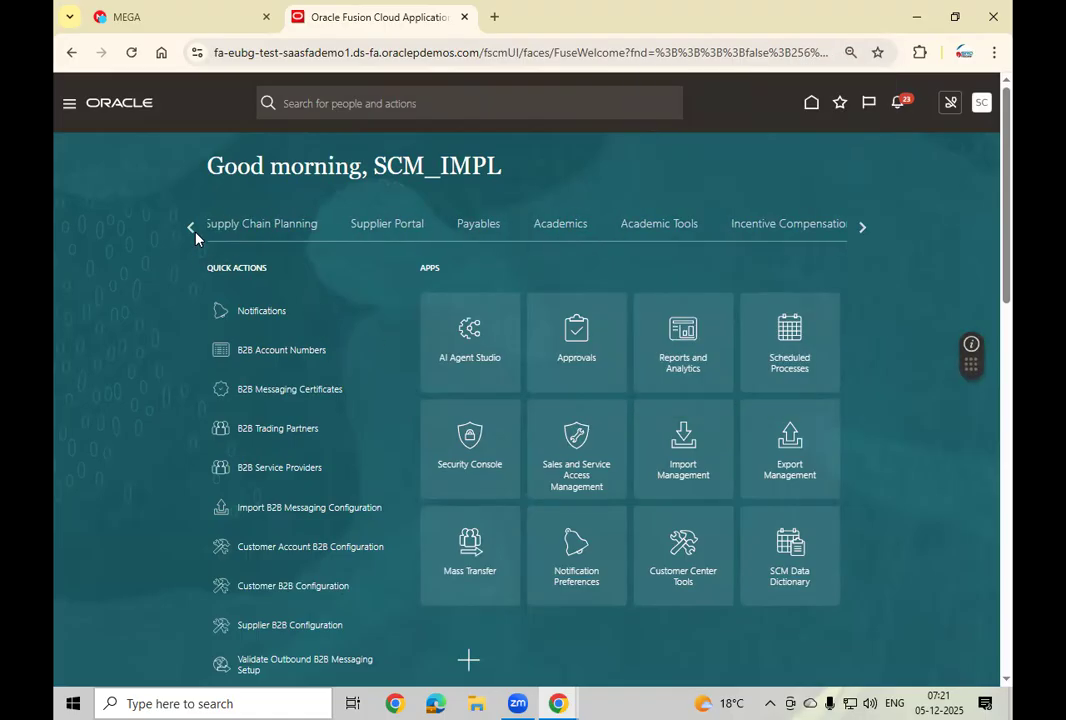
pyautogui.click(191, 228)
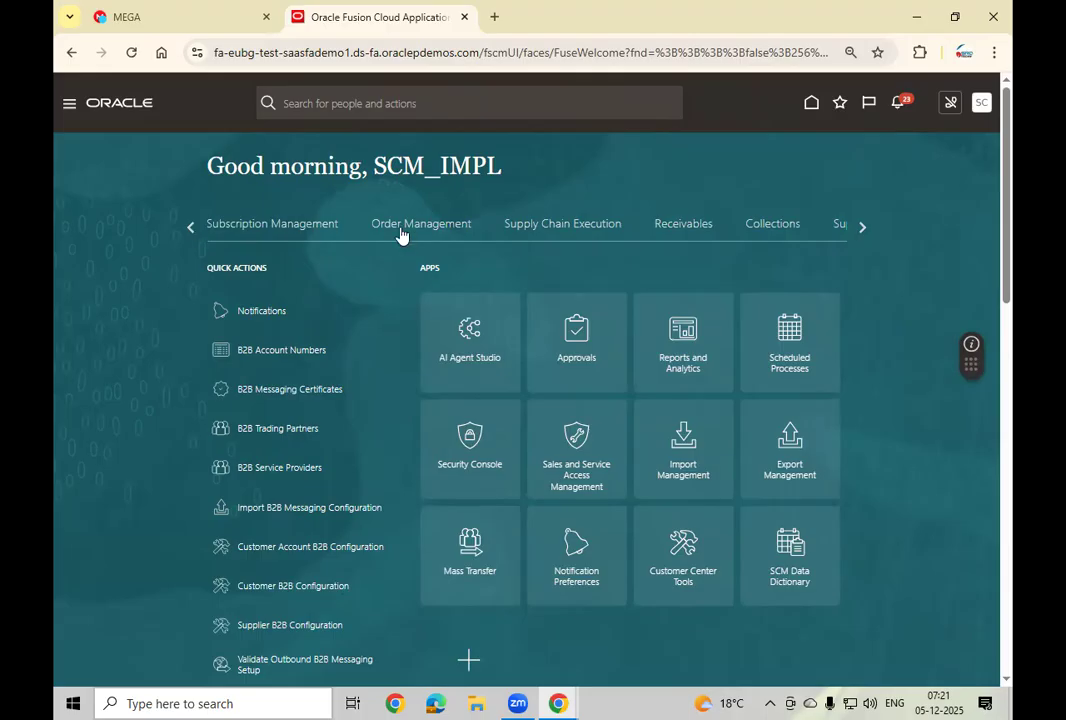
pyautogui.click(578, 231)
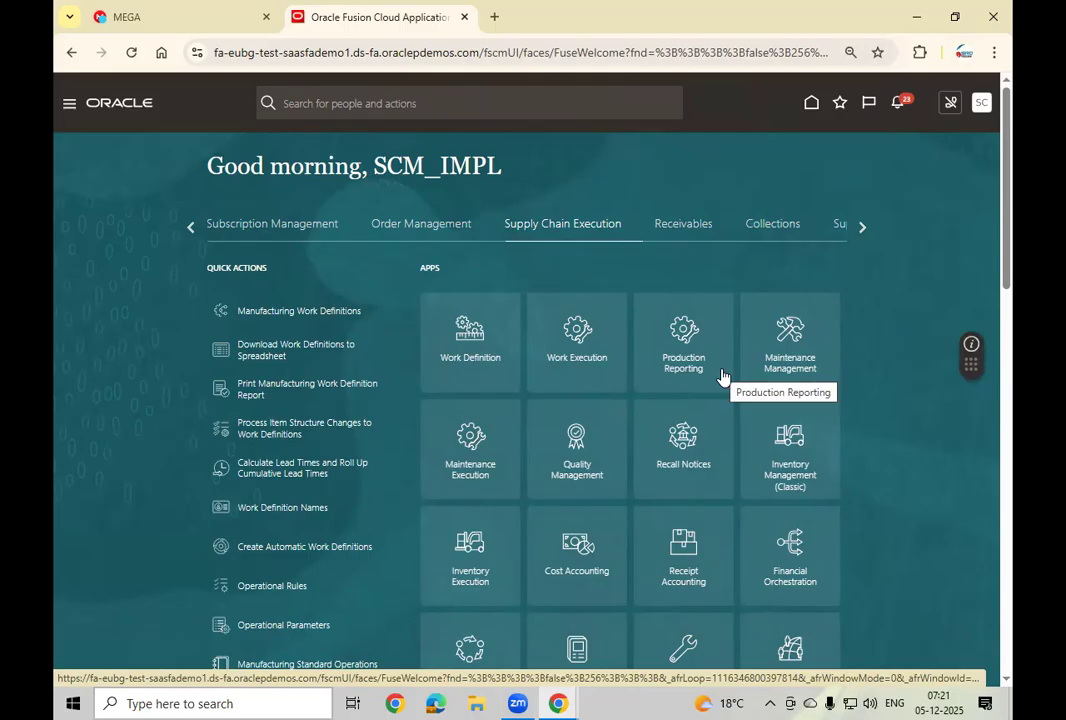
pyautogui.click(565, 567)
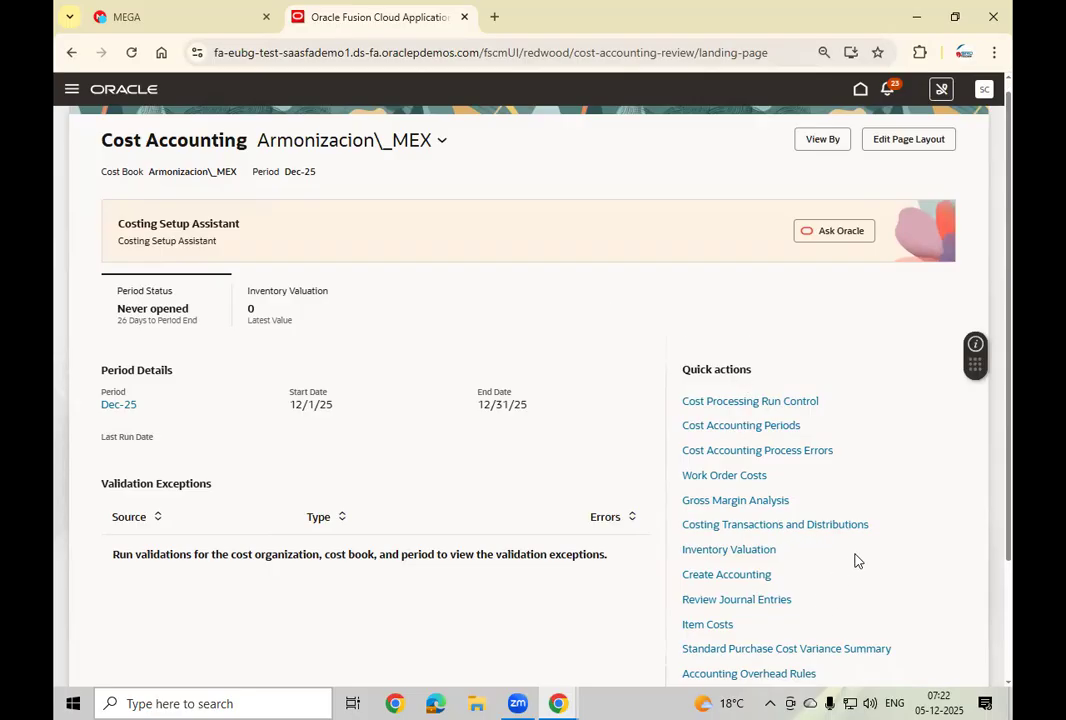
# Show all Cost Accounting quick actions and open Cost Accounting Periods
pyautogui.scroll(-2, 856, 562)
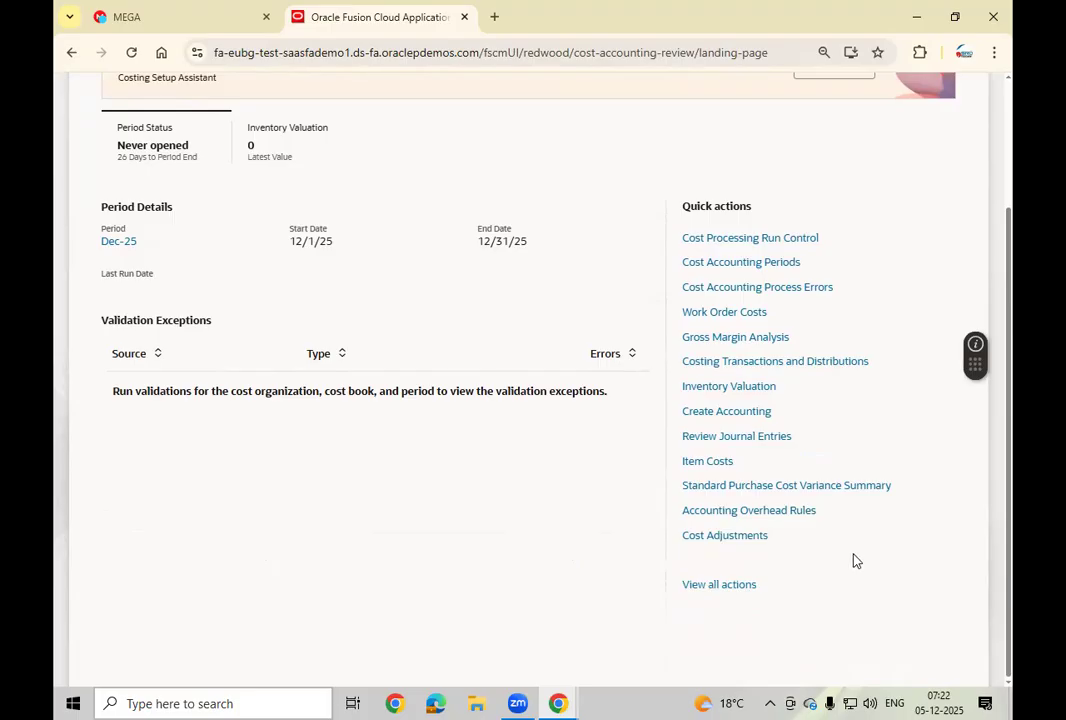
pyautogui.click(743, 587)
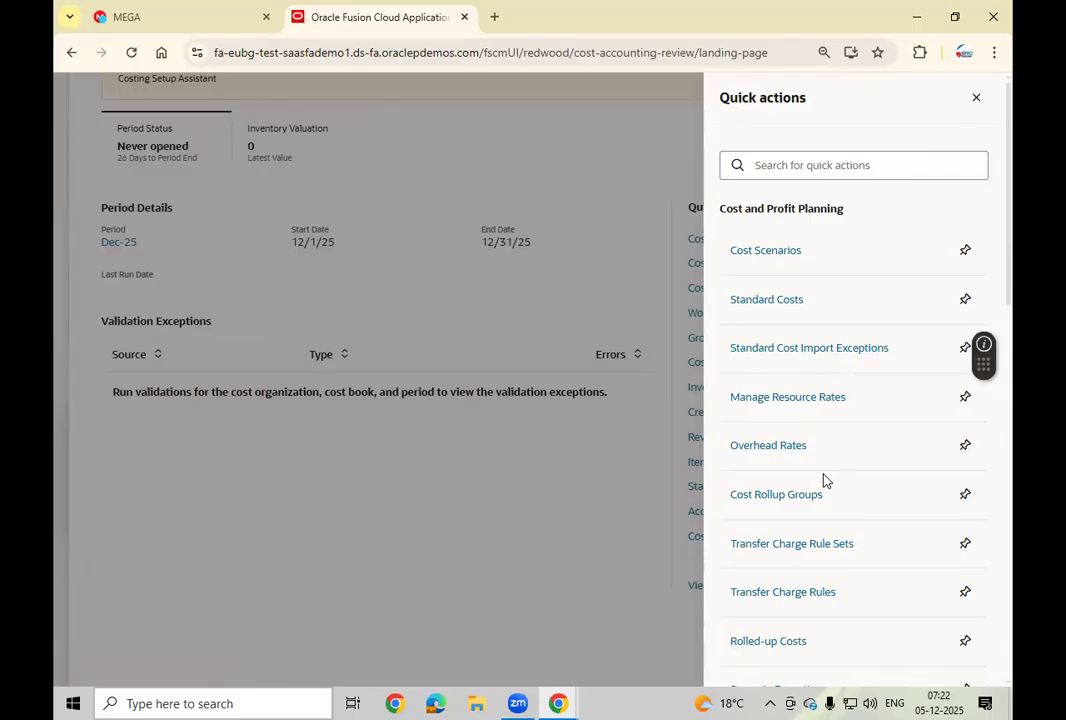
pyautogui.scroll(-5, 824, 481)
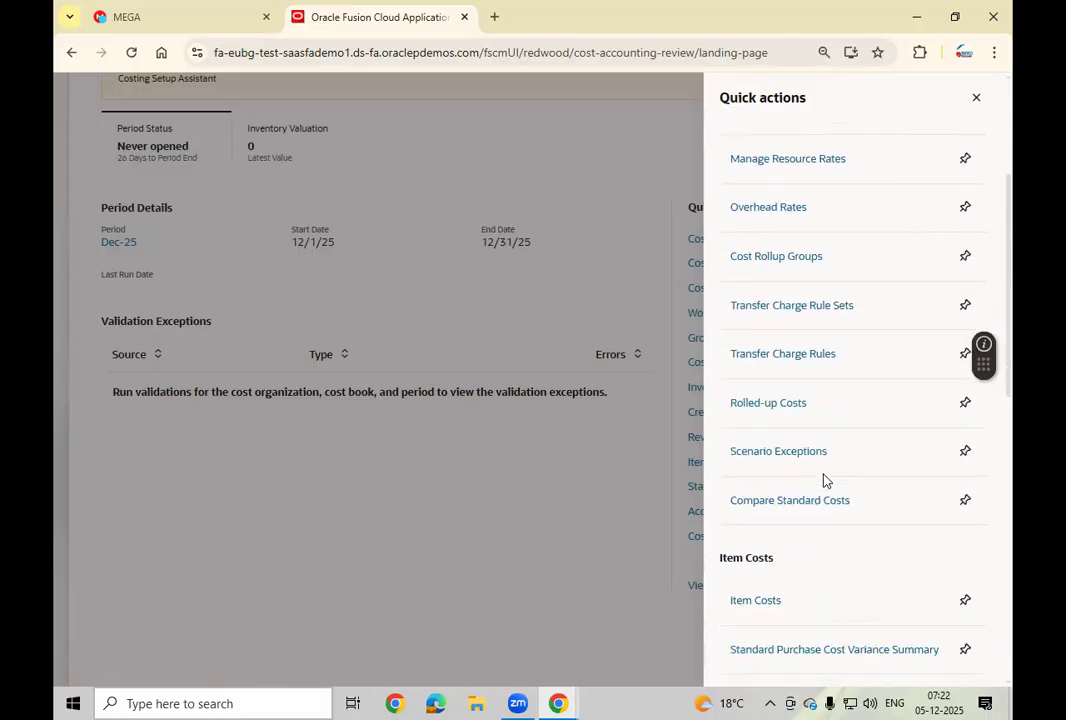
pyautogui.scroll(-2, 824, 481)
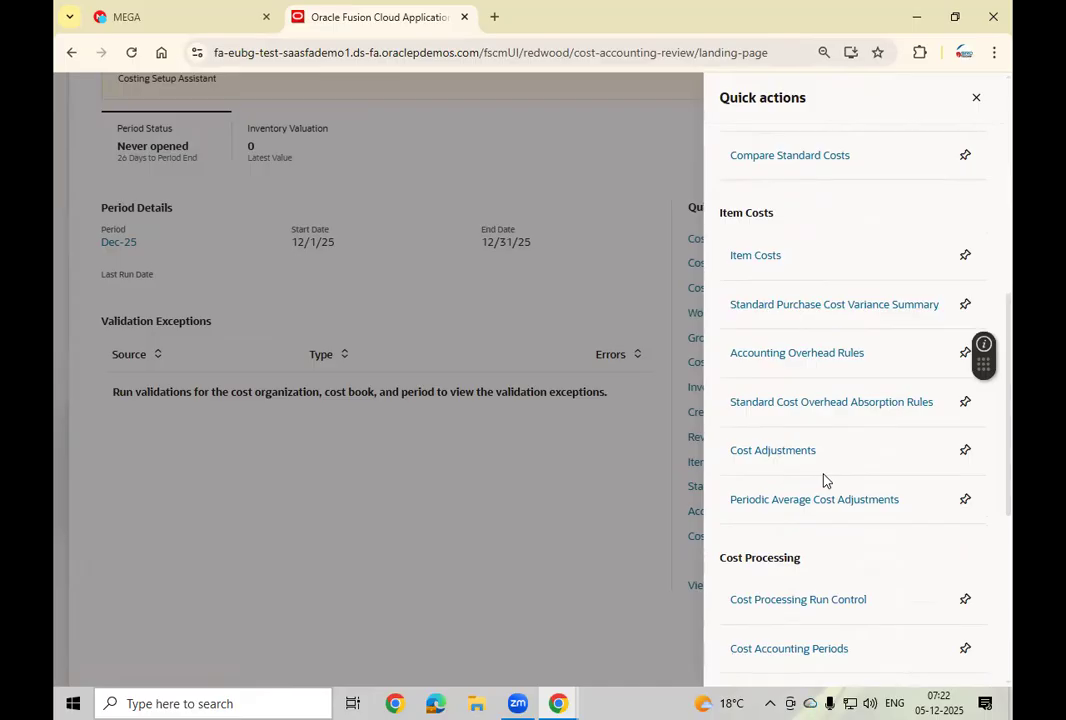
pyautogui.click(824, 650)
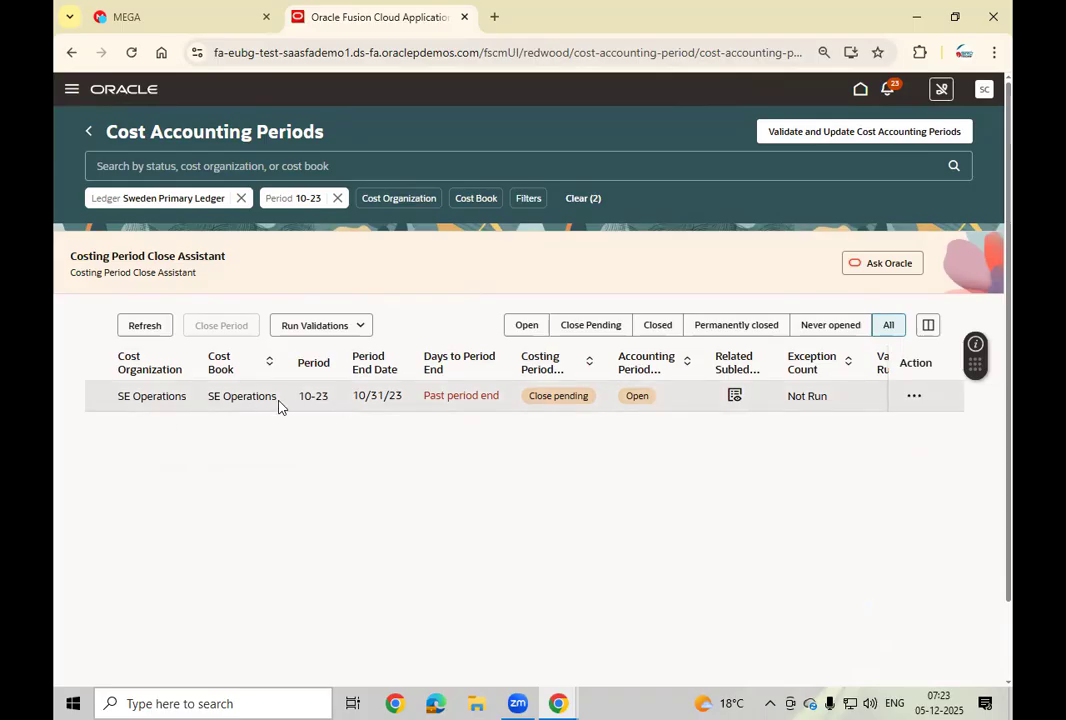
# Remove the 10-23 period filter and filter the cost accounting periods by the US Primary Ledger
pyautogui.click(338, 199)
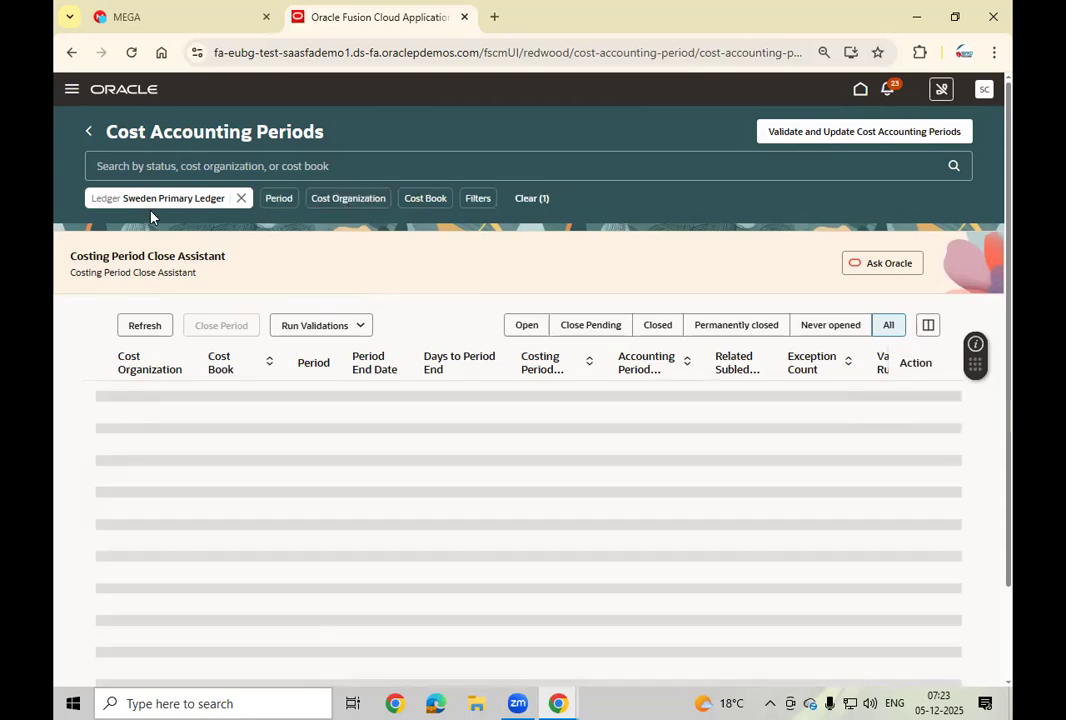
pyautogui.click(189, 205)
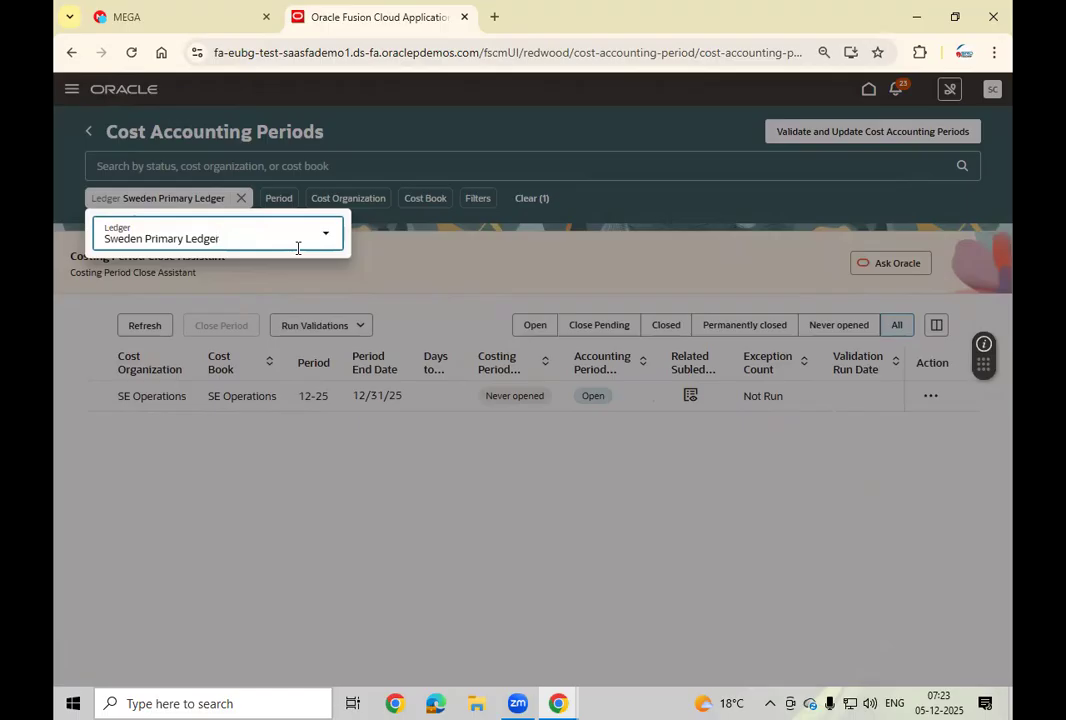
pyautogui.press('BackSpace')
pyautogui.press('BackSpace')
pyautogui.press('BackSpace')
pyautogui.press('BackSpace')
pyautogui.press('BackSpace')
pyautogui.press('BackSpace')
pyautogui.press('BackSpace')
pyautogui.press('BackSpace')
pyautogui.press('BackSpace')
pyautogui.press('BackSpace')
pyautogui.press('BackSpace')
pyautogui.press('BackSpace')
pyautogui.press('BackSpace')
pyautogui.press('BackSpace')
pyautogui.press('BackSpace')
pyautogui.press('BackSpace')
pyautogui.press('BackSpace')
pyautogui.press('BackSpace')
pyautogui.press('BackSpace')
pyautogui.press('BackSpace')
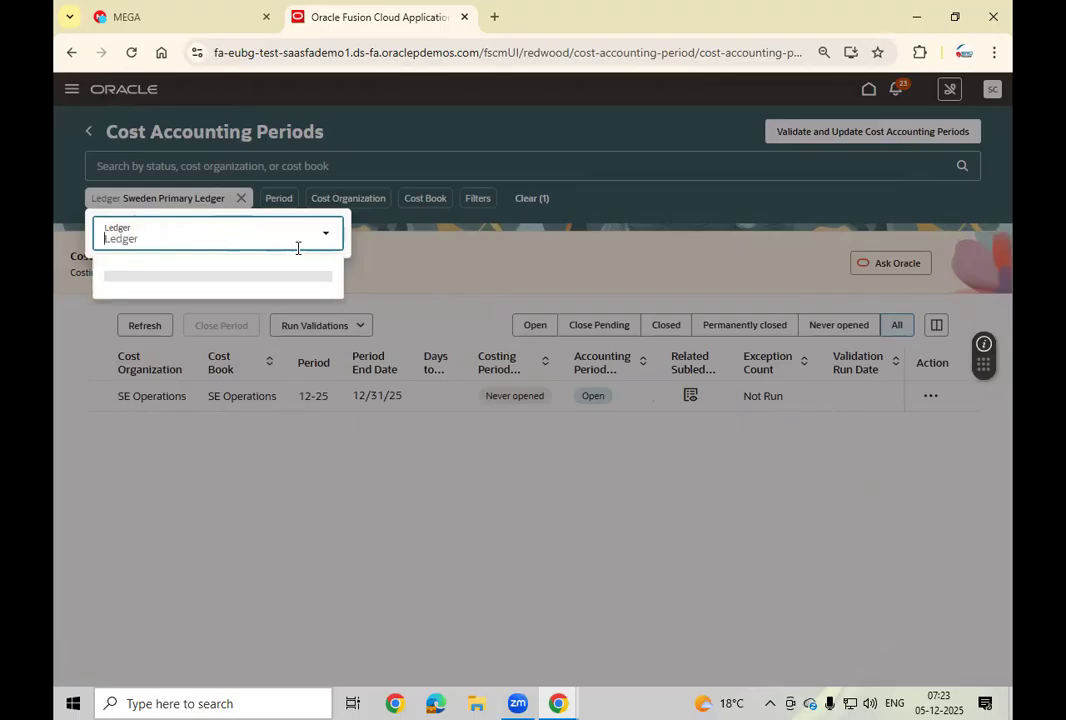
pyautogui.write('US')
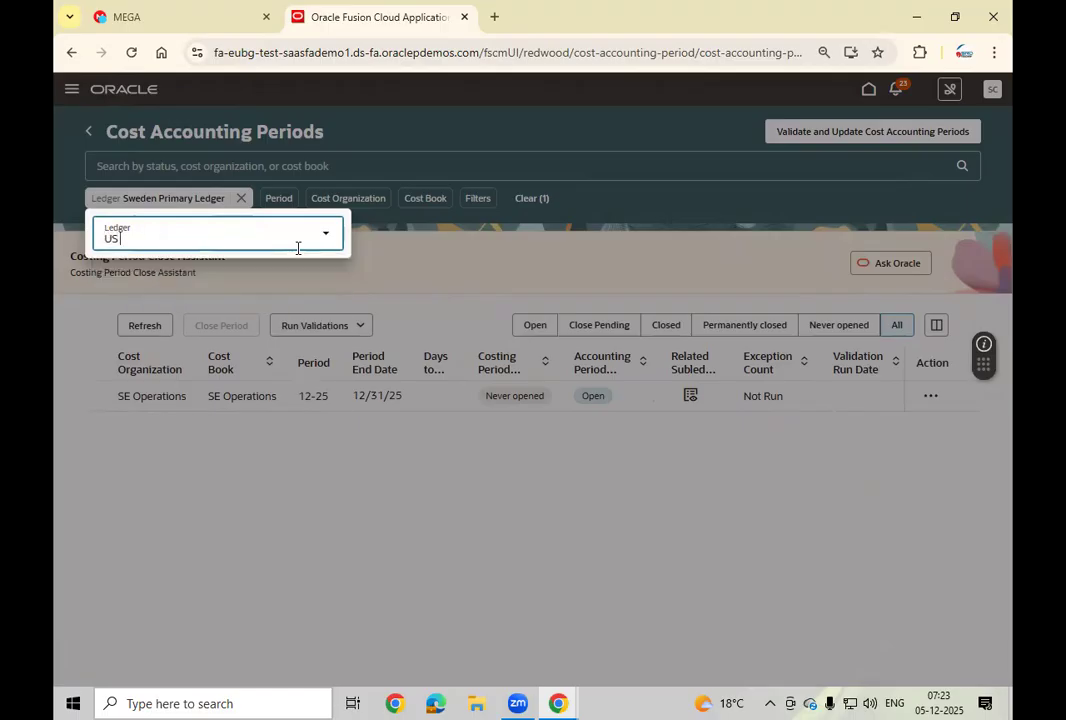
pyautogui.write(' Prim')
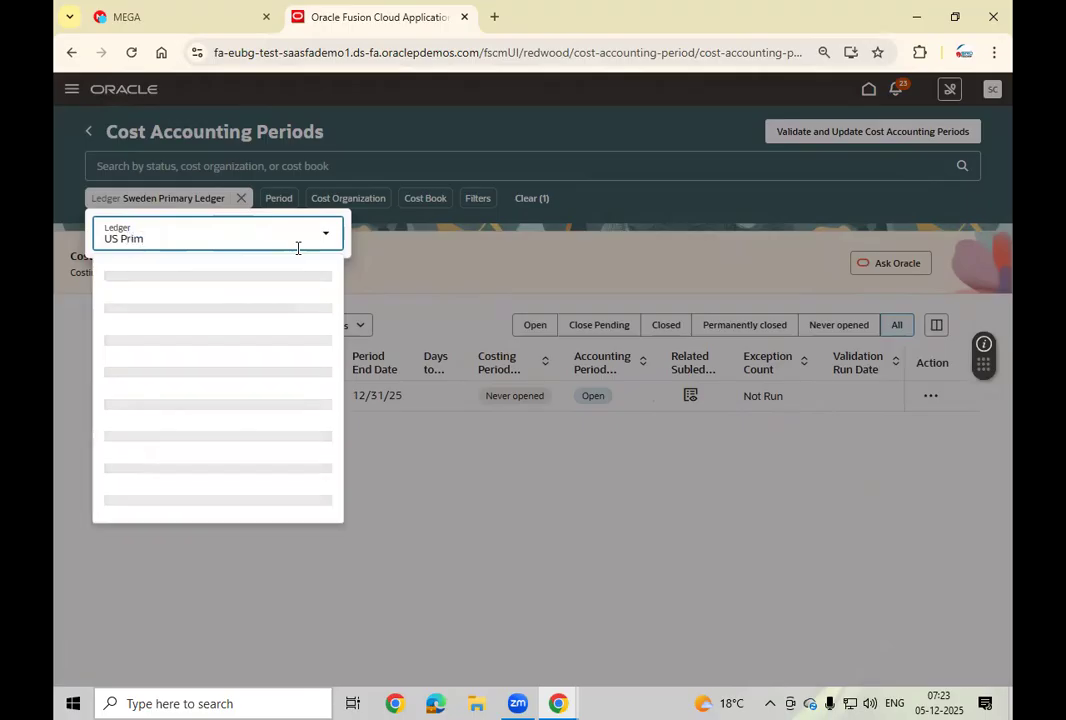
pyautogui.click(238, 280)
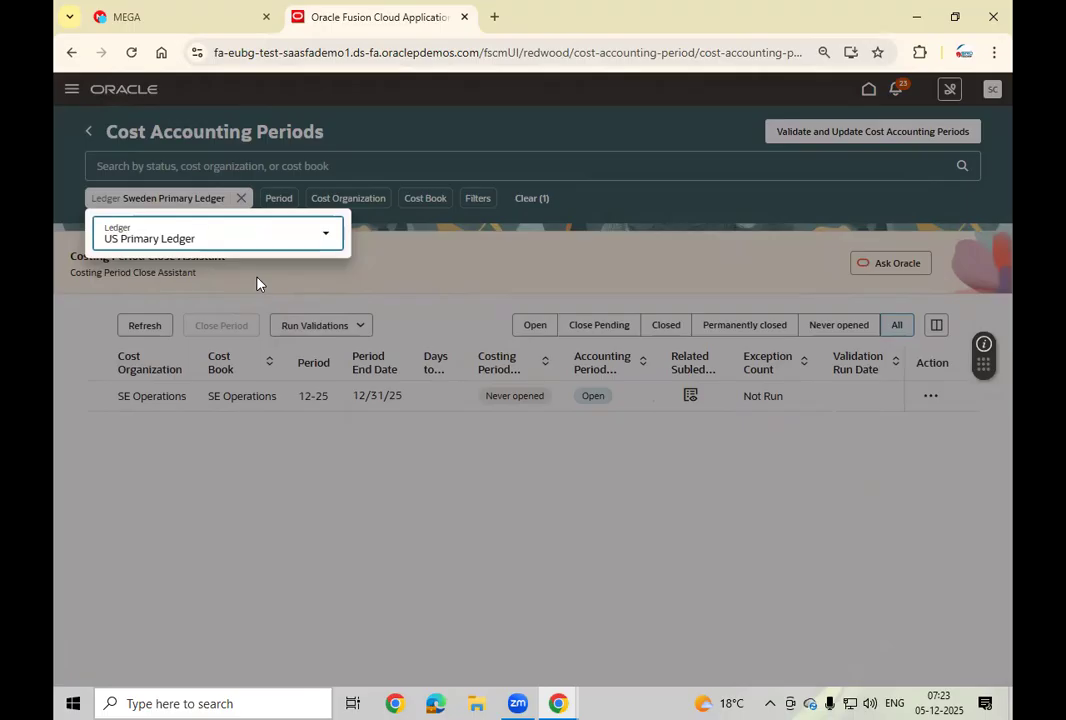
pyautogui.click(256, 284)
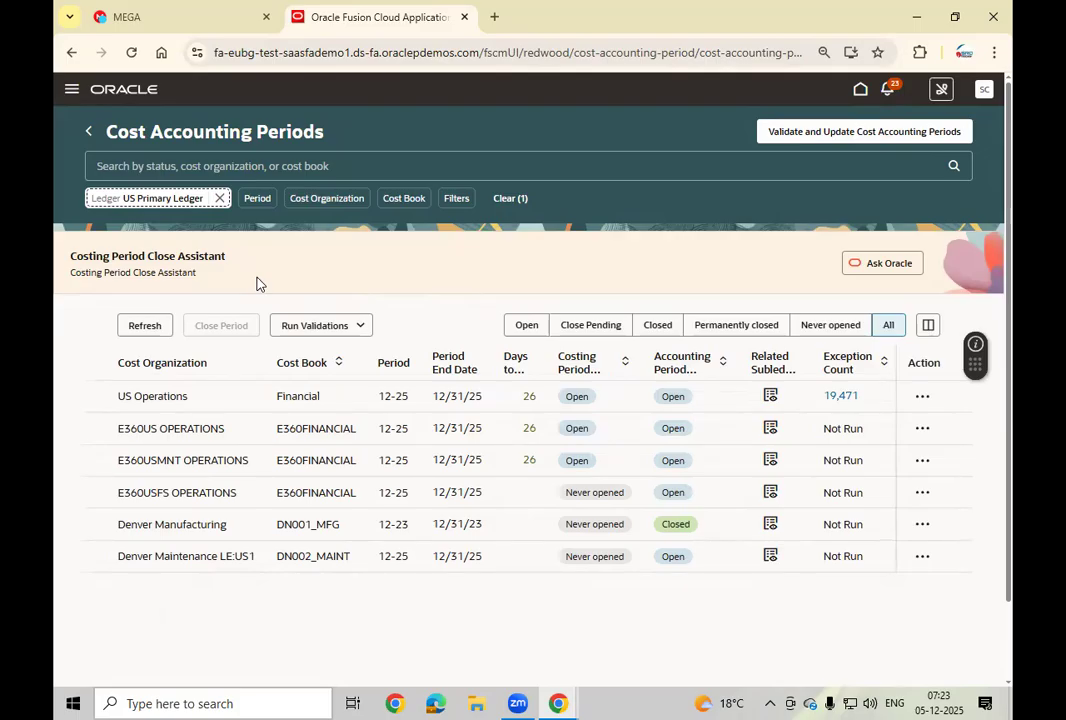
# Examine the period and costing period status of the US Operations cost organization with the Financial cost book
pyautogui.click(210, 397)
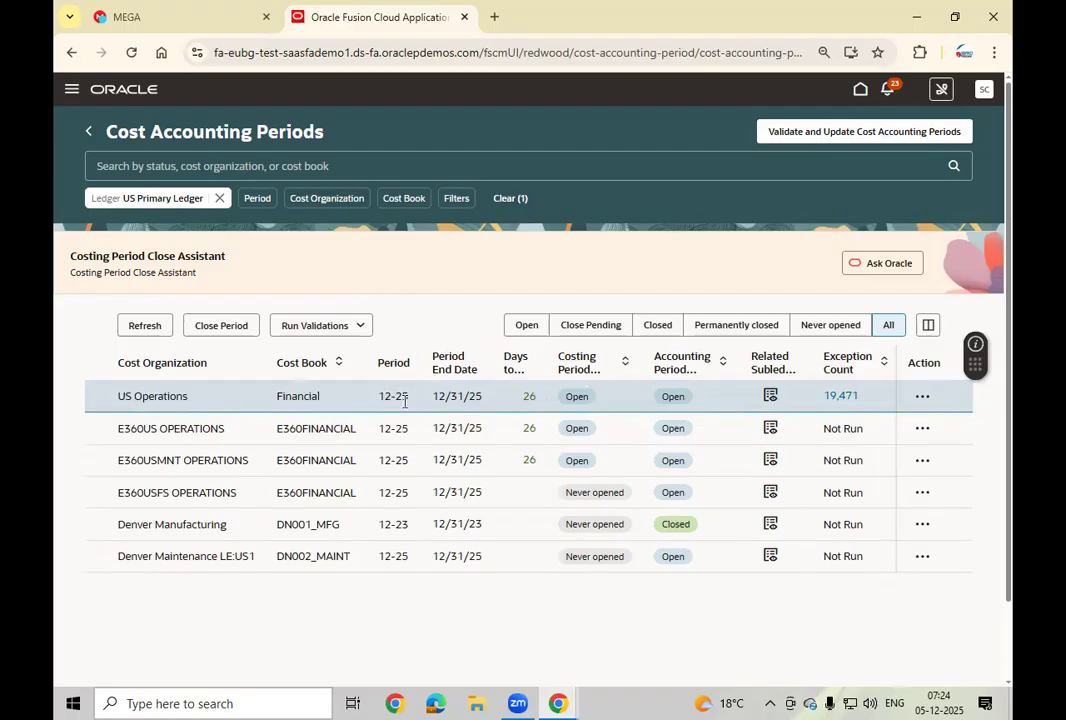
pyautogui.moveTo(386, 398); pyautogui.dragTo(426, 406)
pyautogui.click(582, 395)
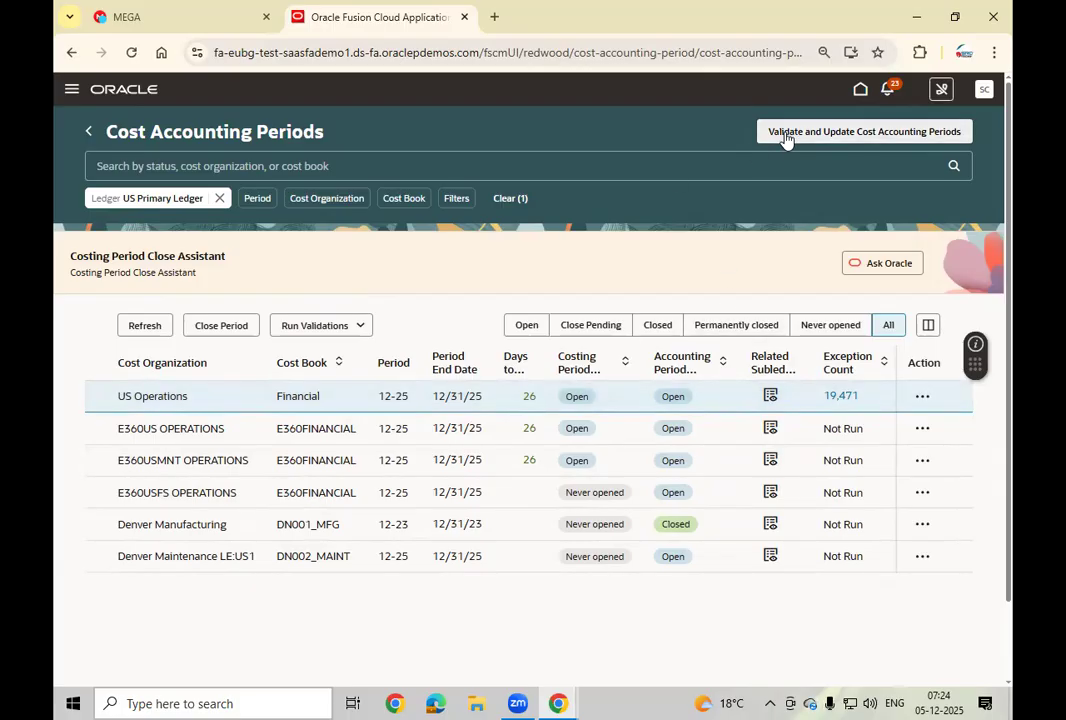
# Return to the home page and open Scheduled Processes from the Tools apps
pyautogui.click(861, 94)
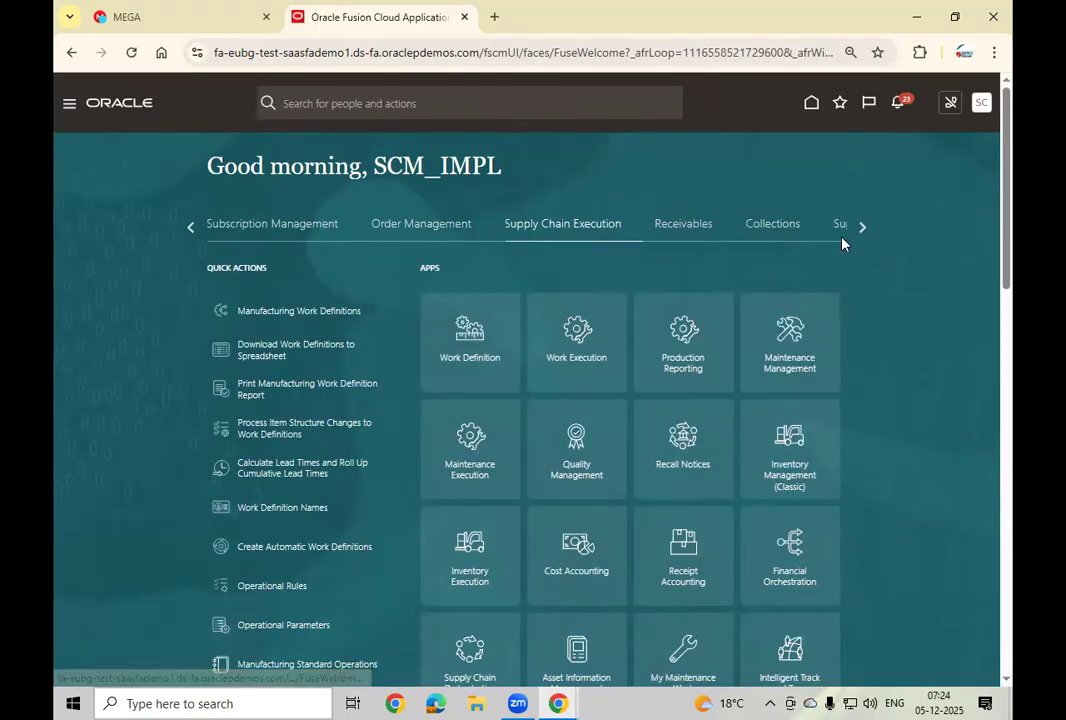
pyautogui.click(864, 230)
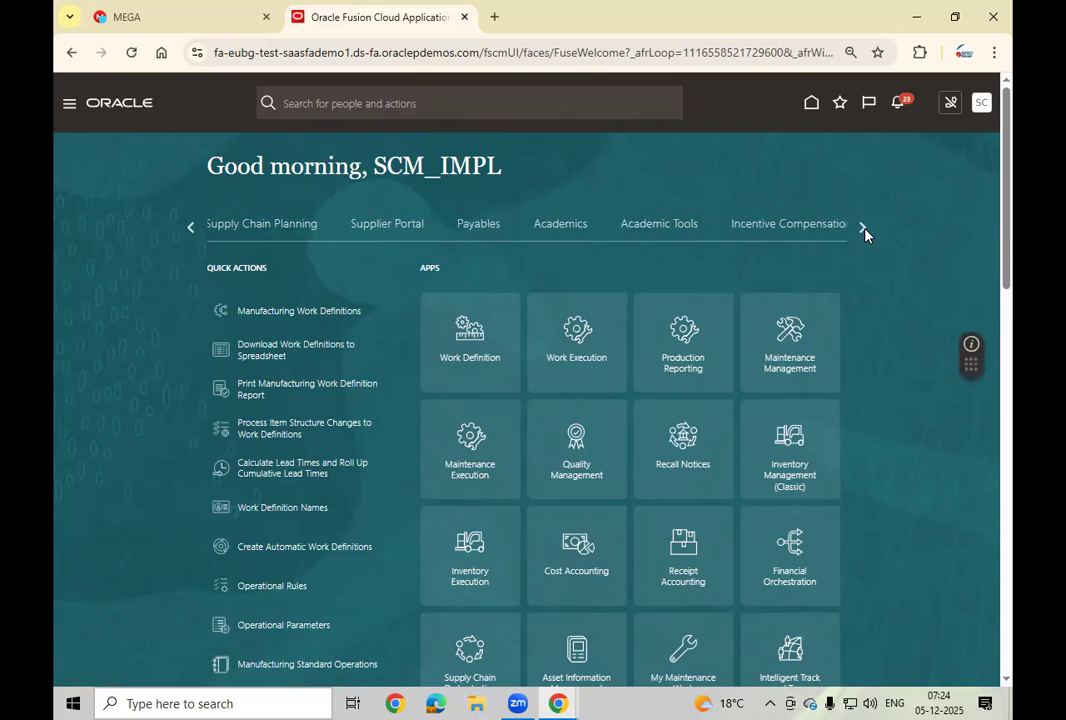
pyautogui.click(864, 231)
pyautogui.click(864, 231)
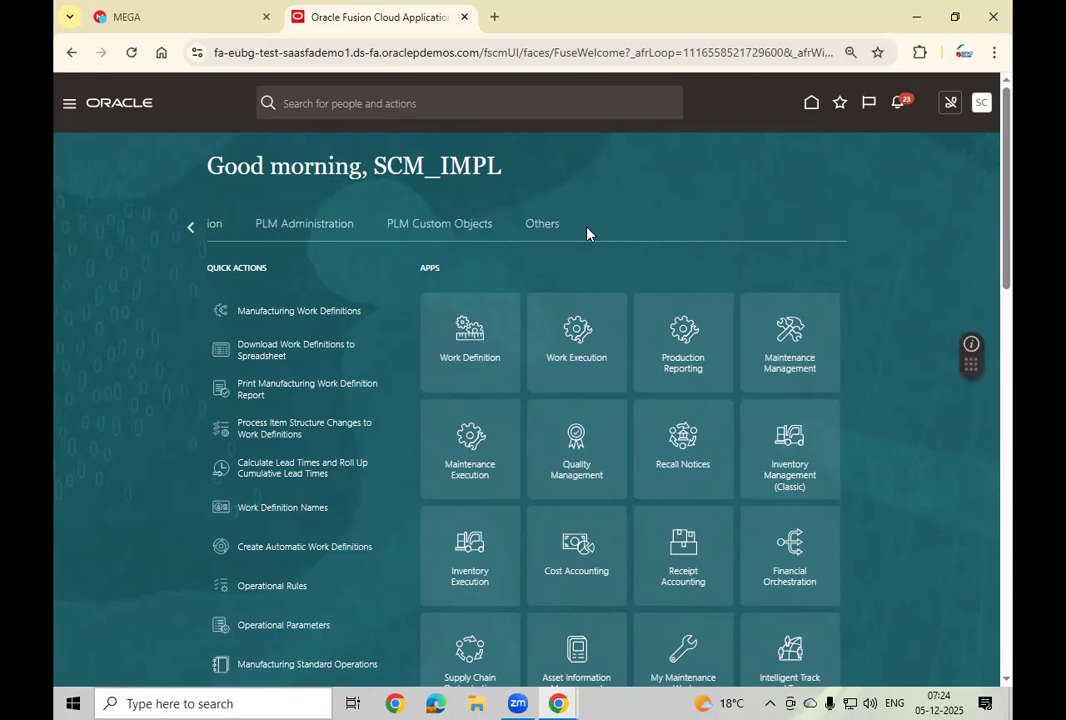
pyautogui.click(191, 230)
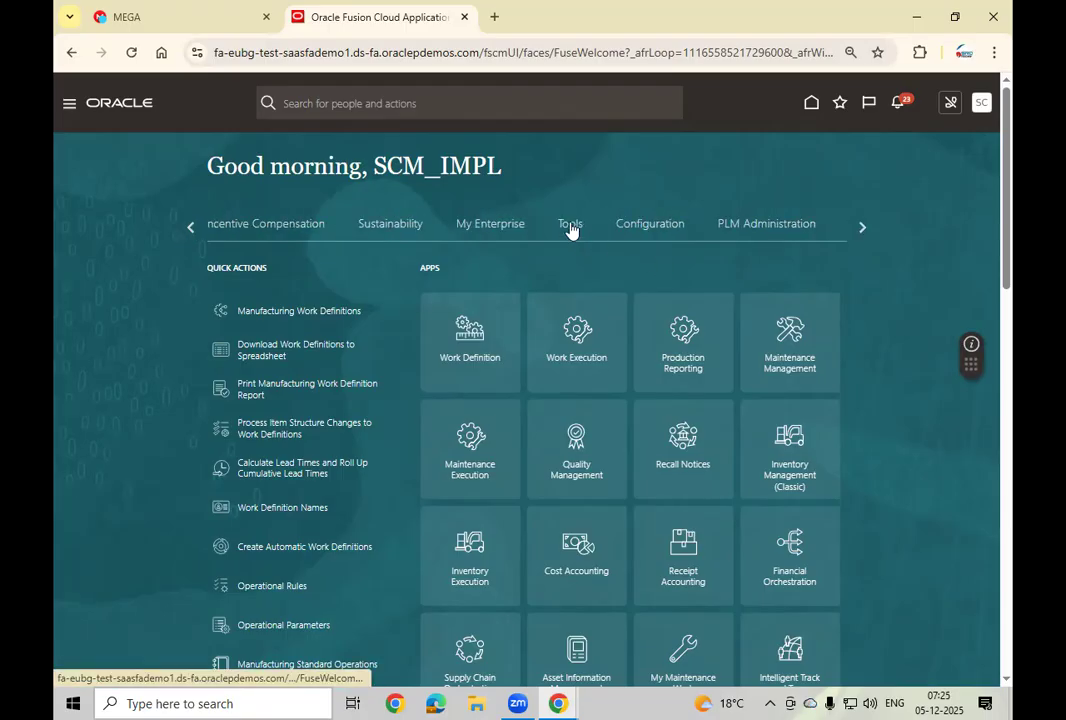
pyautogui.click(571, 226)
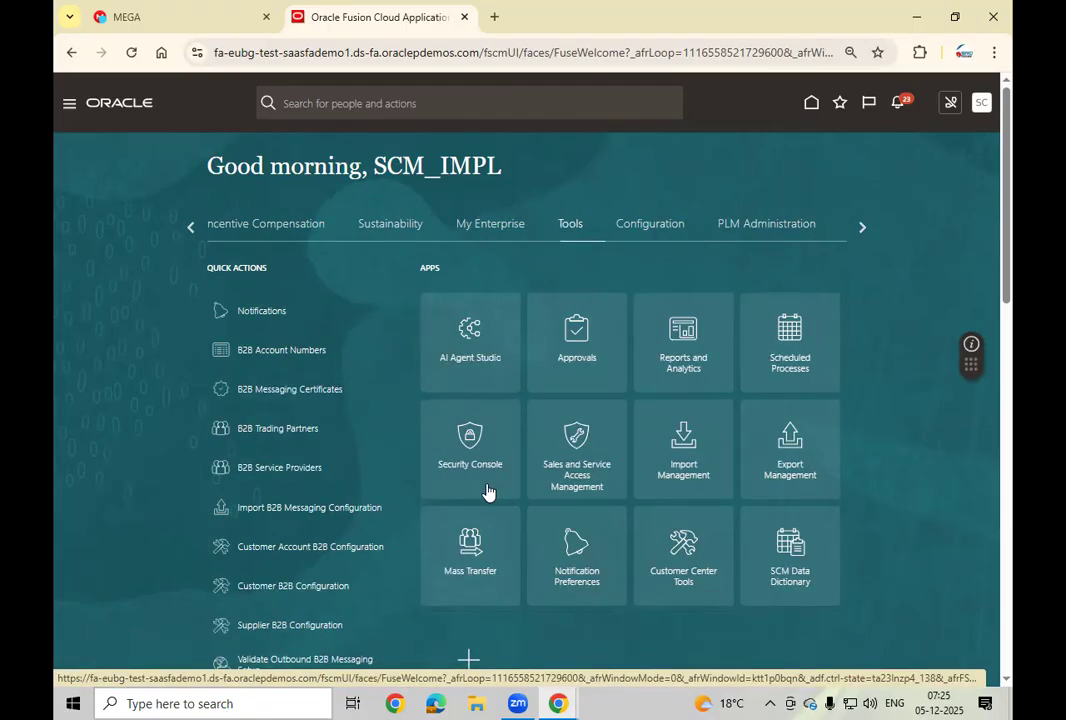
pyautogui.click(800, 365)
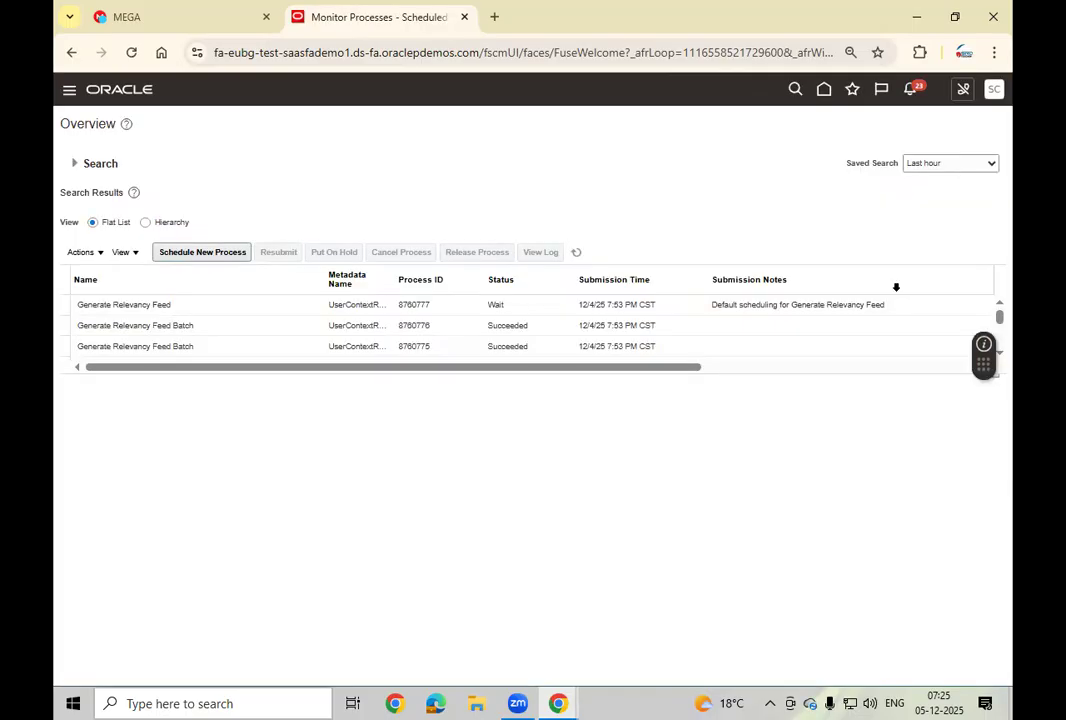
# Schedule a new job by searching for %Trans%Inven%, choosing Transfer Transactions from Inventory to Costing and opening its process details
pyautogui.click(214, 254)
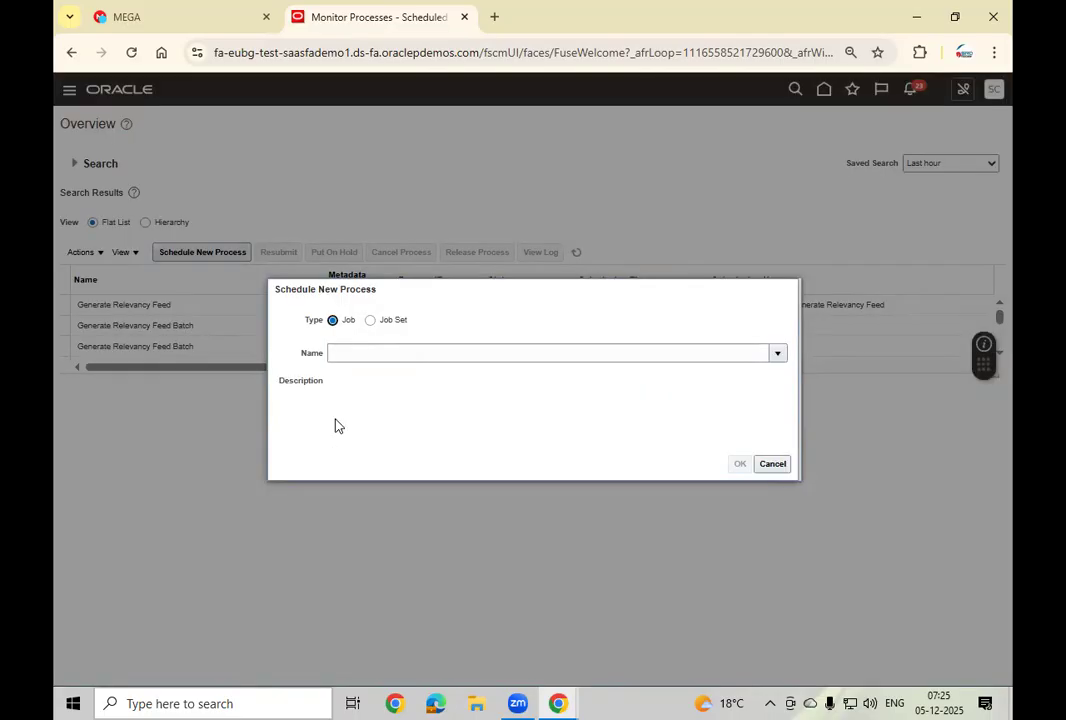
pyautogui.click(385, 352)
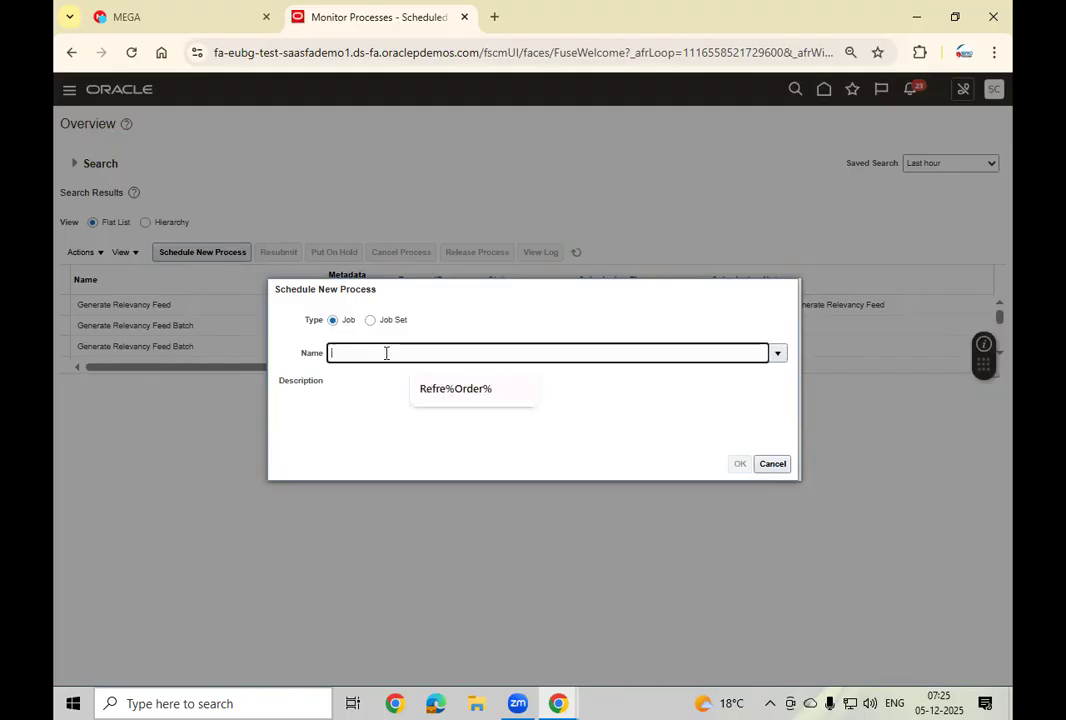
pyautogui.write('%T')
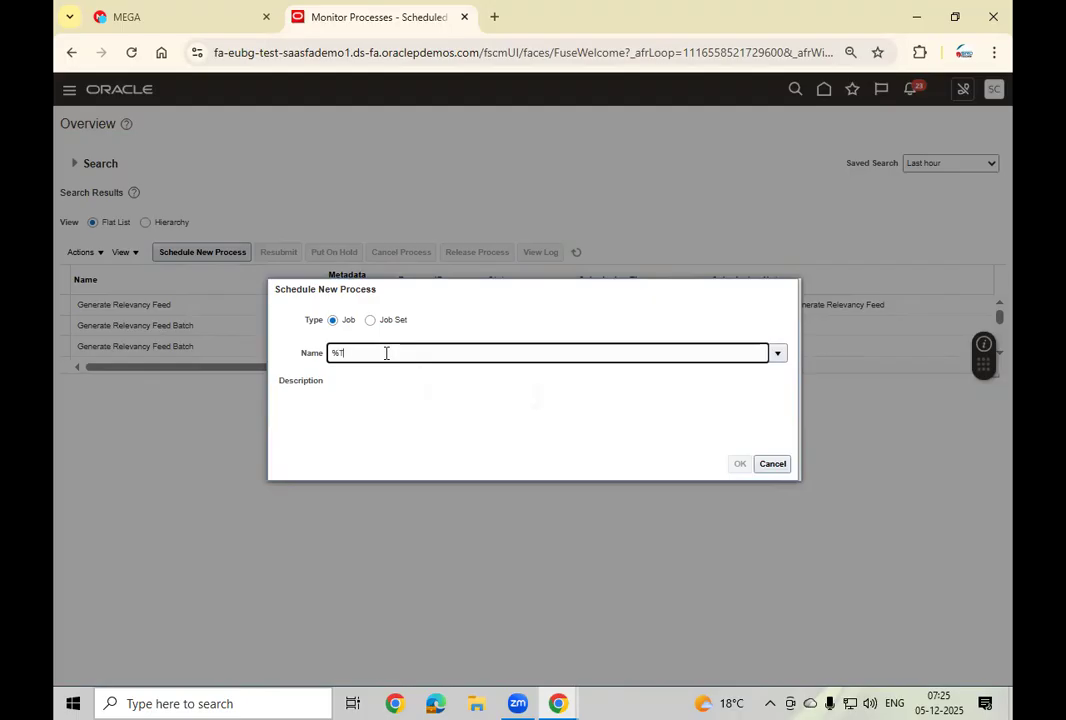
pyautogui.write('rans%Inven%')
pyautogui.press('Tab')
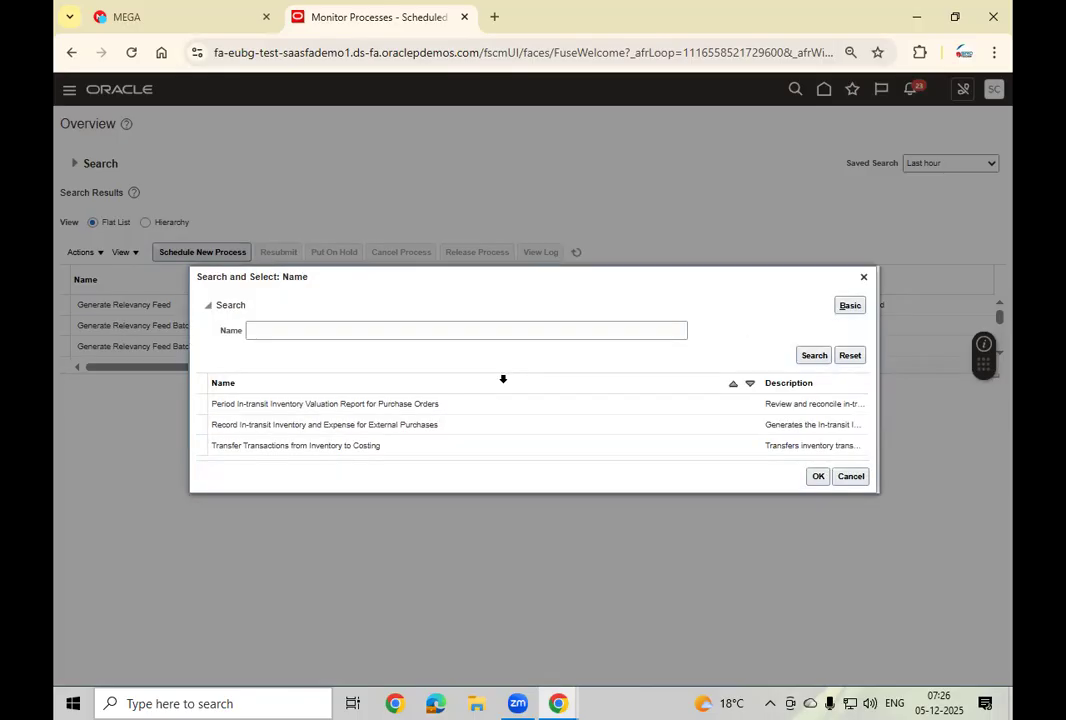
pyautogui.click(415, 452)
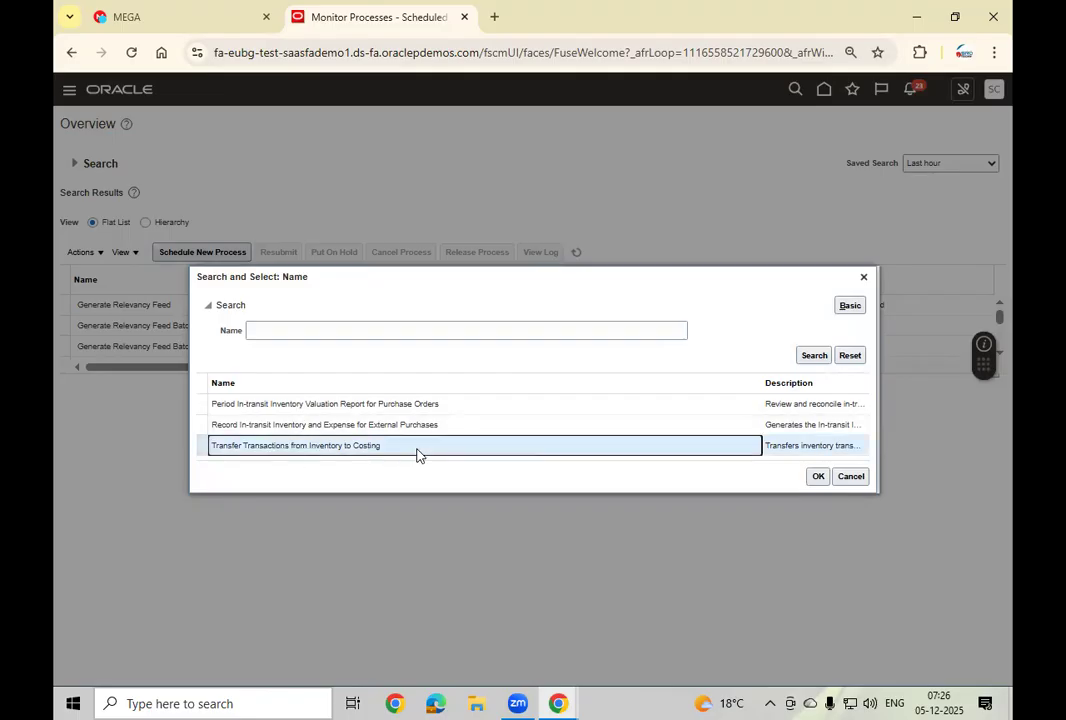
pyautogui.click(818, 478)
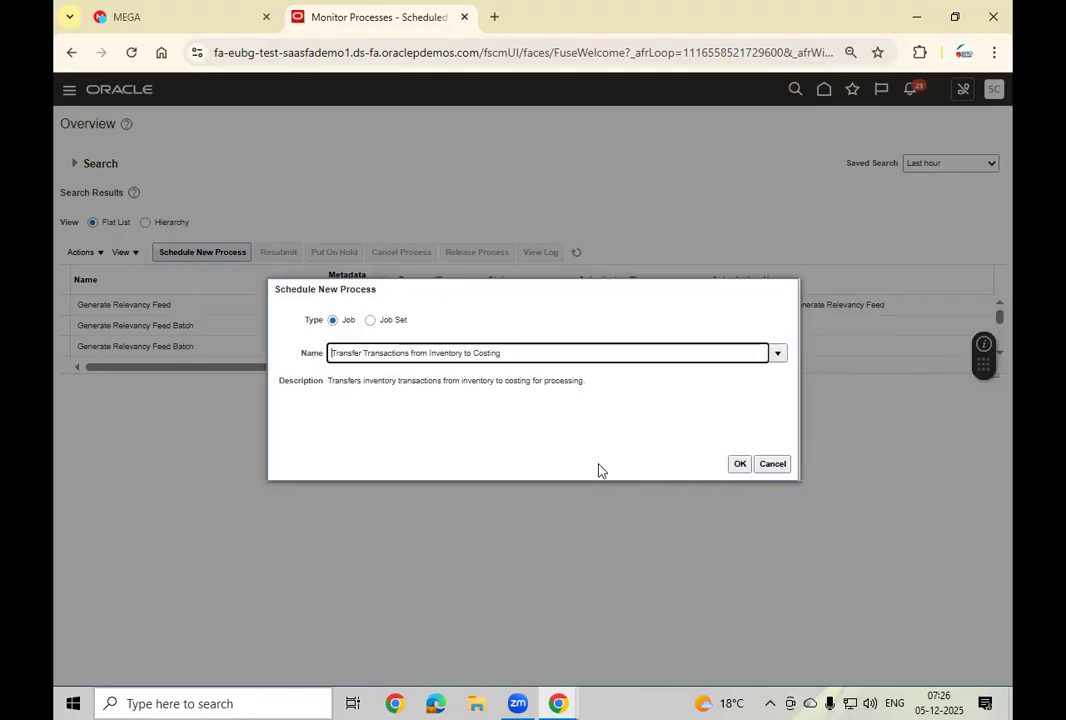
pyautogui.click(739, 464)
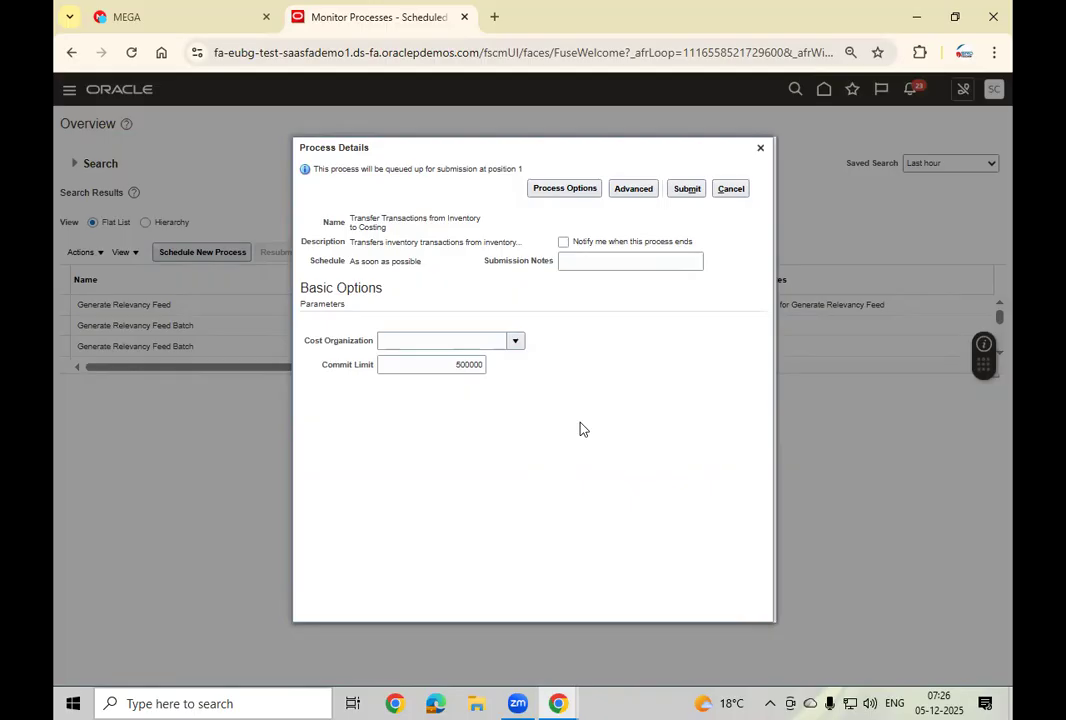
# Search for US Op, set the cost organization to US Operations and submit the transfer process
pyautogui.click(513, 342)
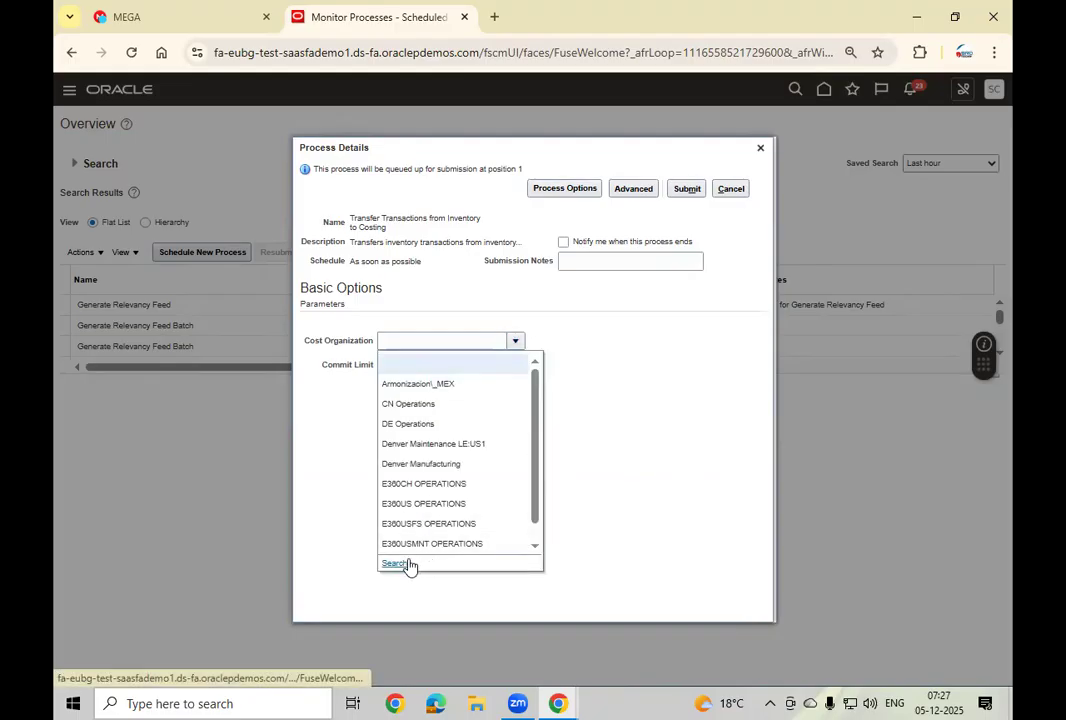
pyautogui.click(406, 565)
pyautogui.click(572, 352)
pyautogui.write('US Op')
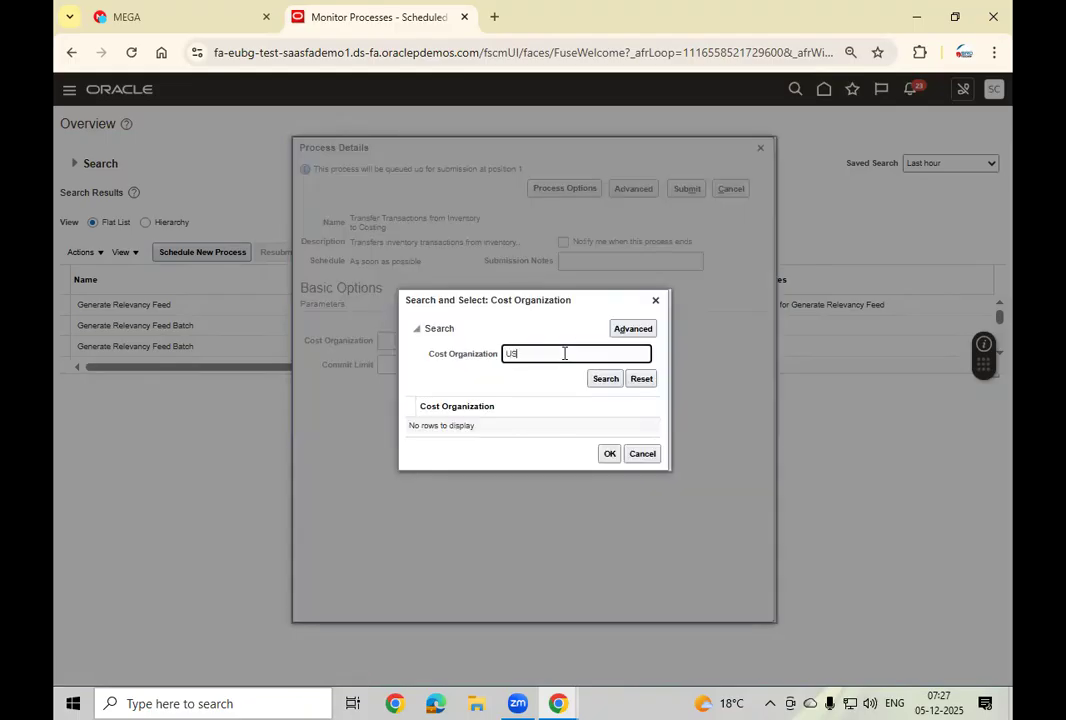
pyautogui.click(603, 381)
pyautogui.click(486, 429)
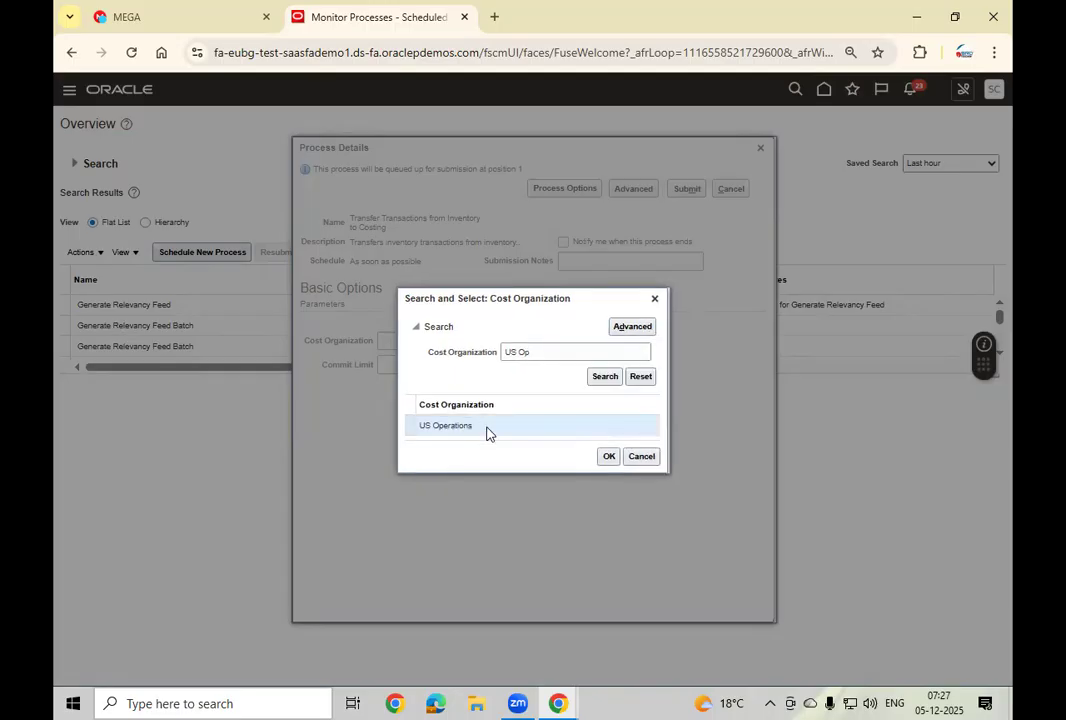
pyautogui.click(609, 455)
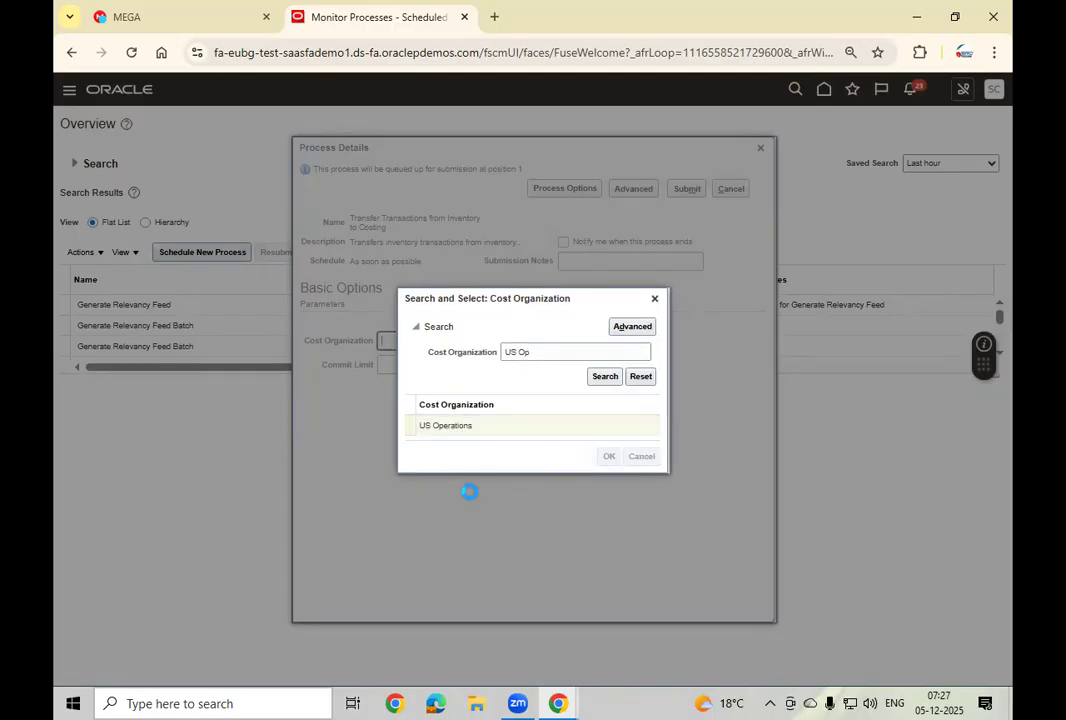
pyautogui.click(687, 190)
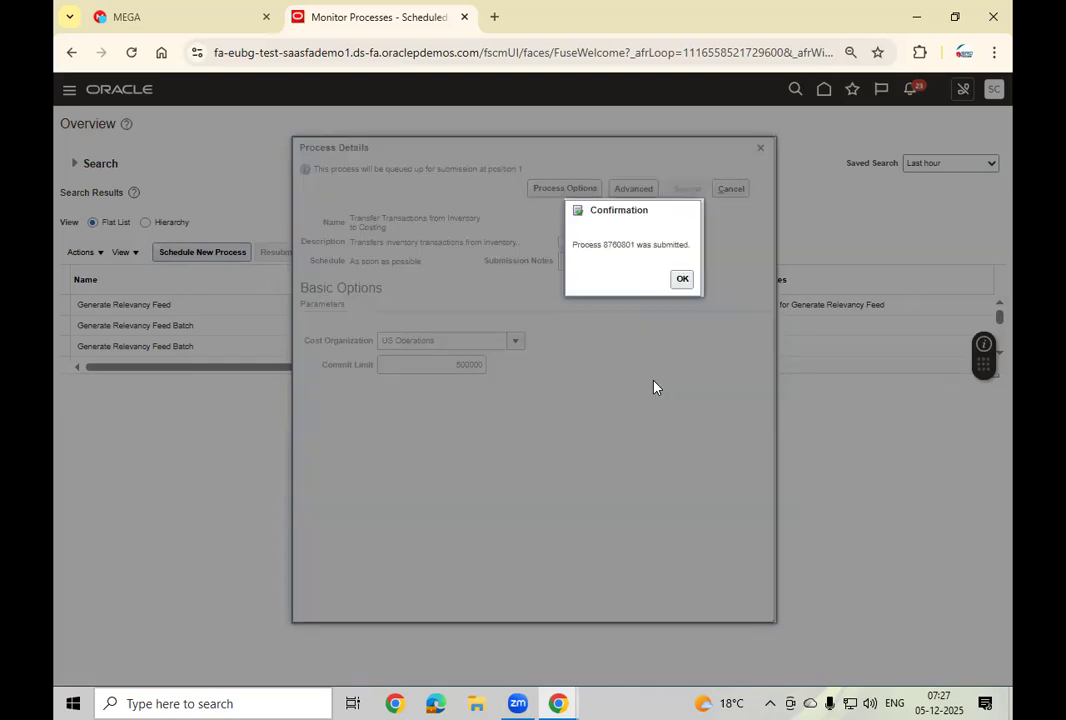
pyautogui.click(682, 281)
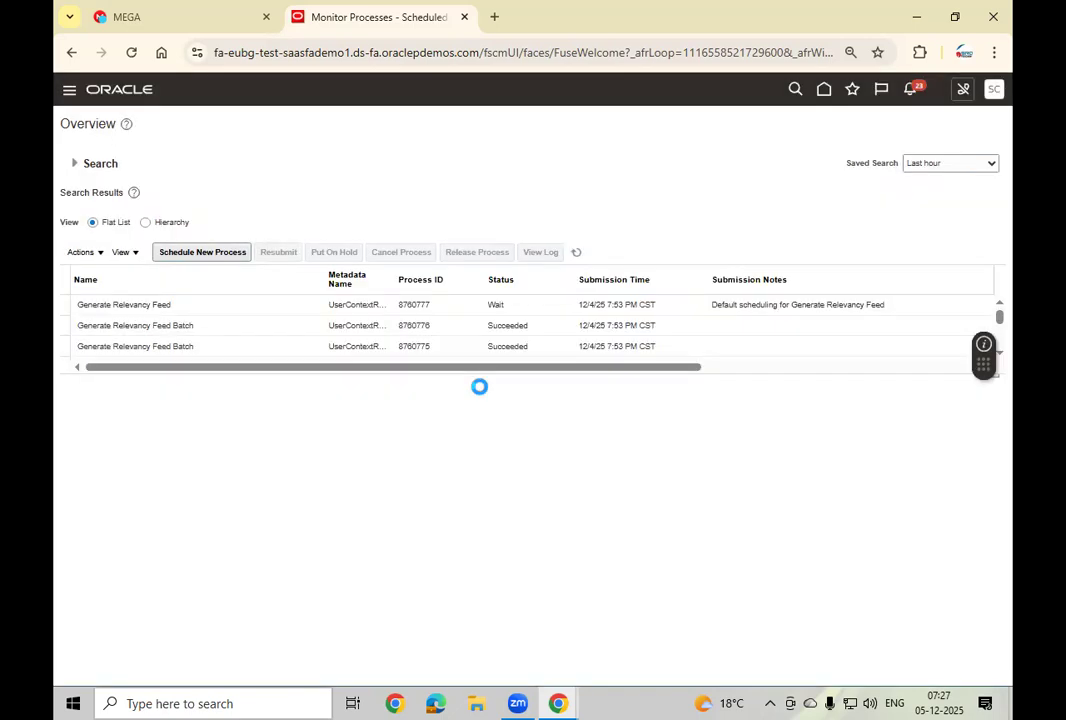
# Refresh the scheduled process list until the Transfer Transactions from Inventory to Costing job finishes, and display its details
pyautogui.click(576, 253)
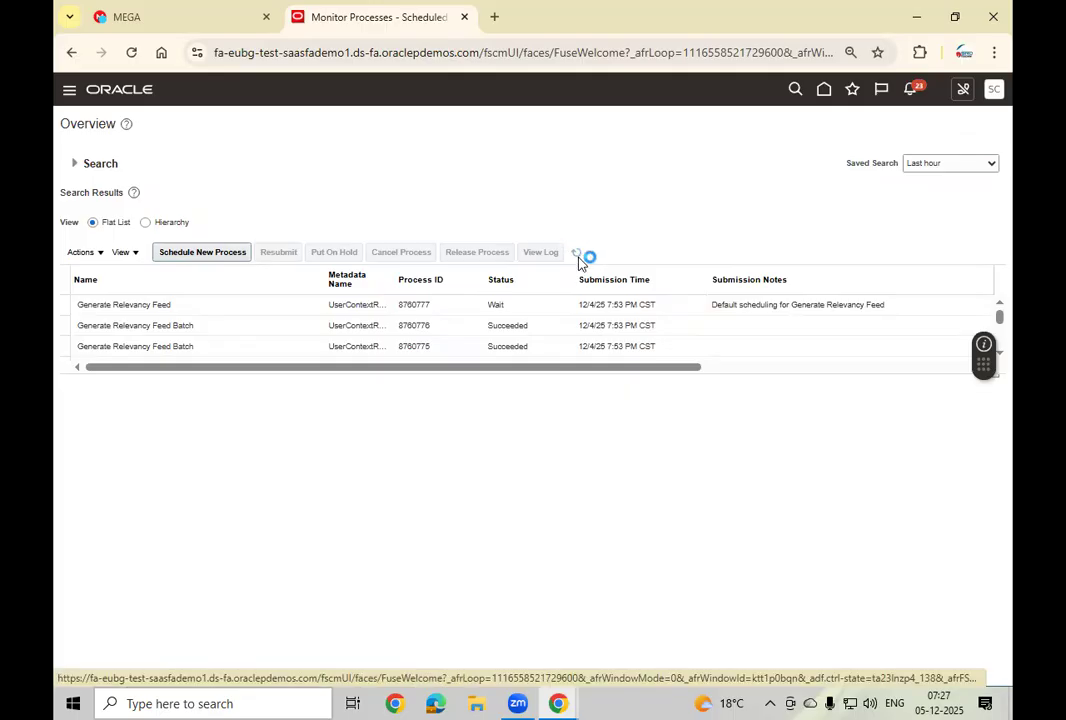
pyautogui.click(577, 256)
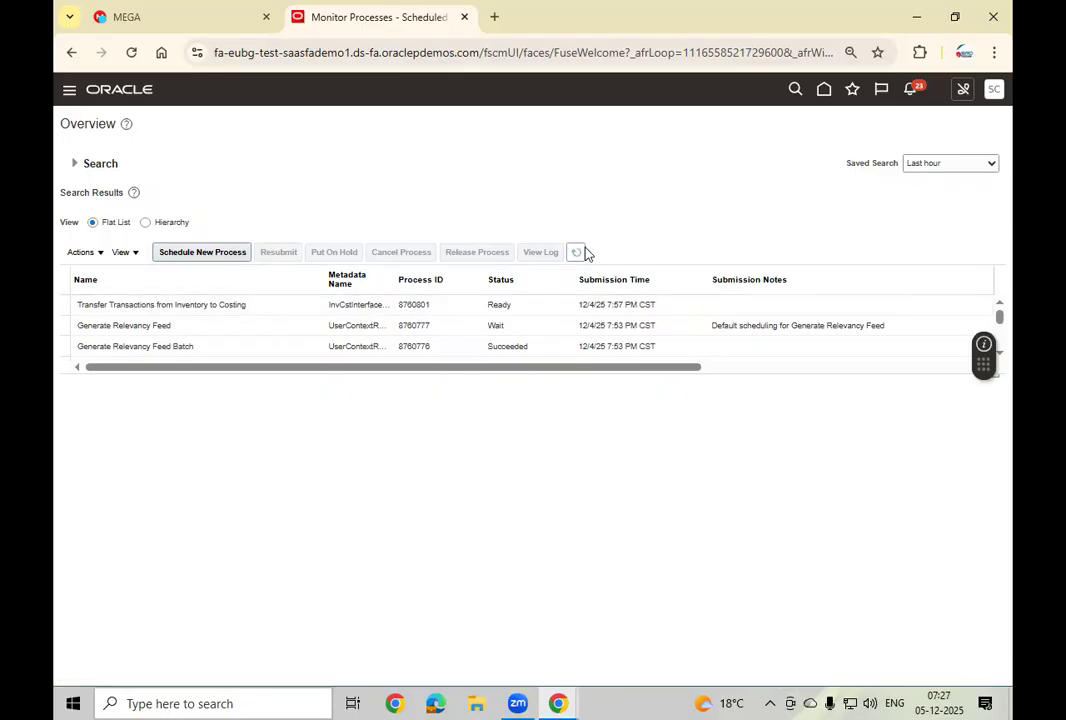
pyautogui.click(578, 255)
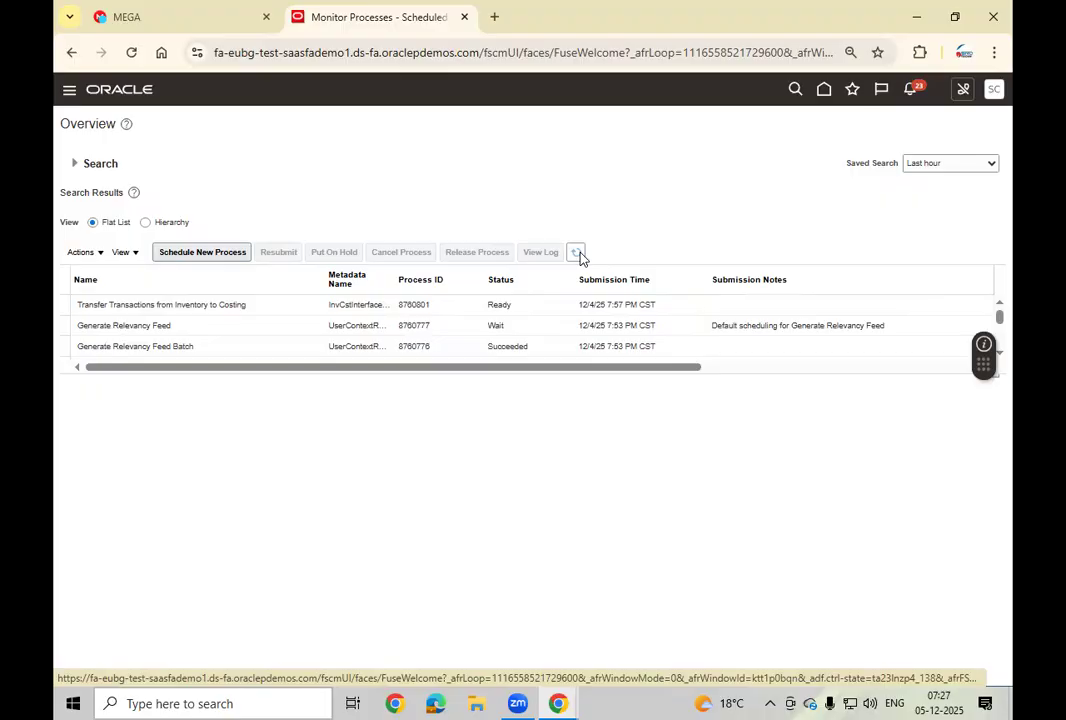
pyautogui.click(576, 254)
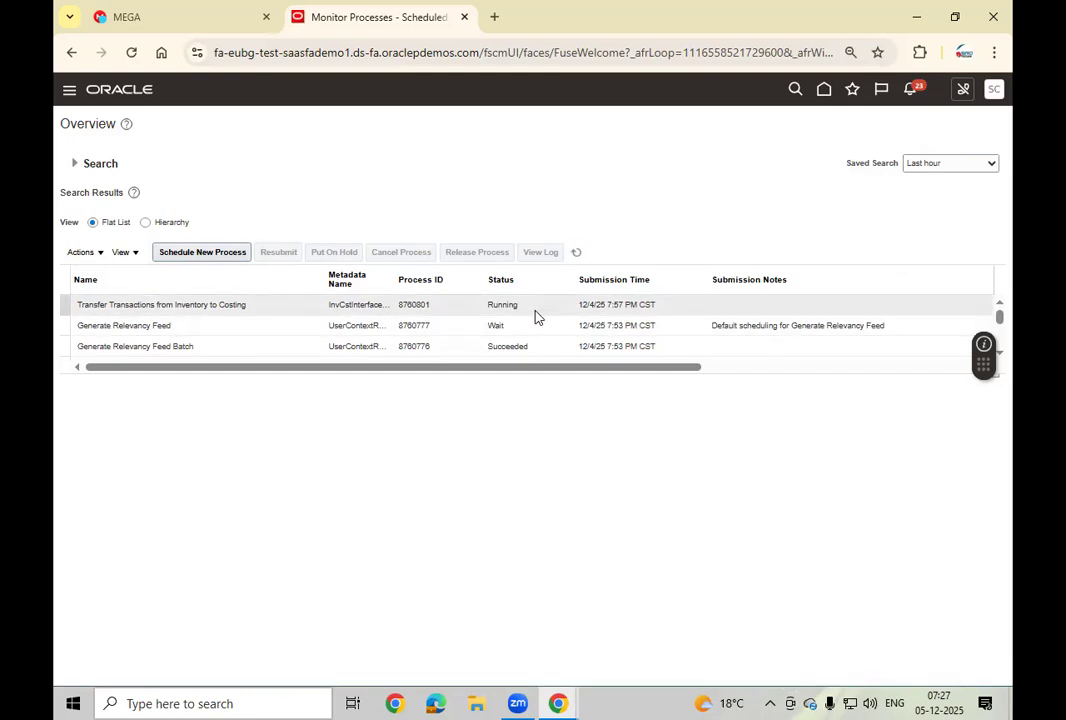
pyautogui.click(577, 253)
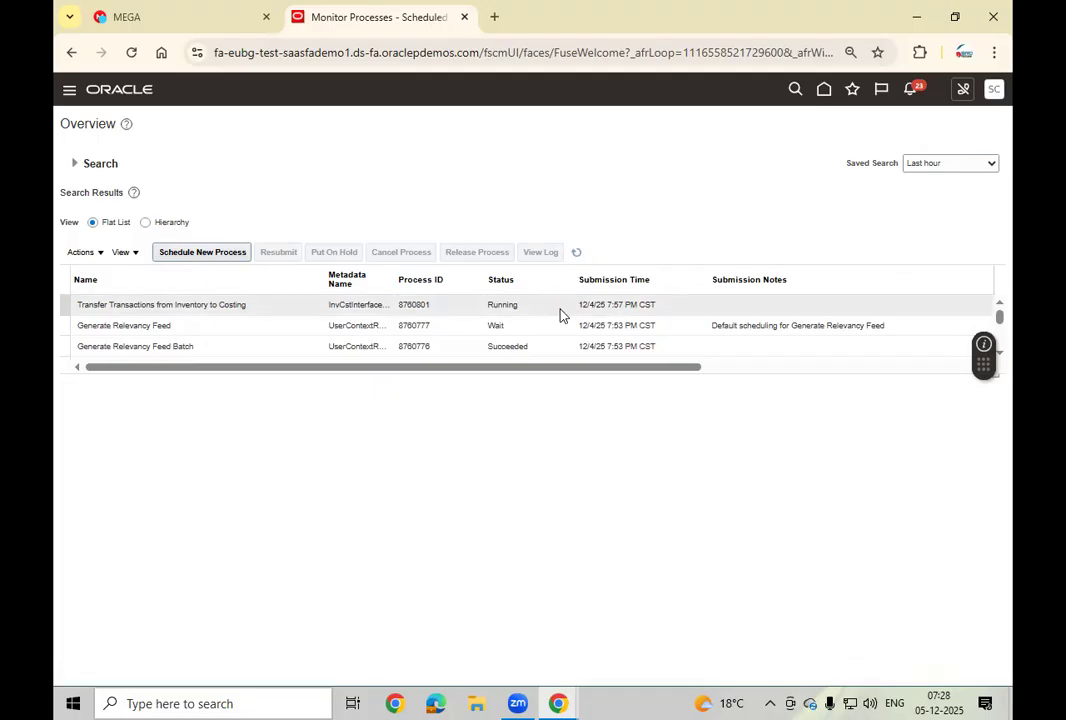
pyautogui.click(577, 253)
pyautogui.click(554, 304)
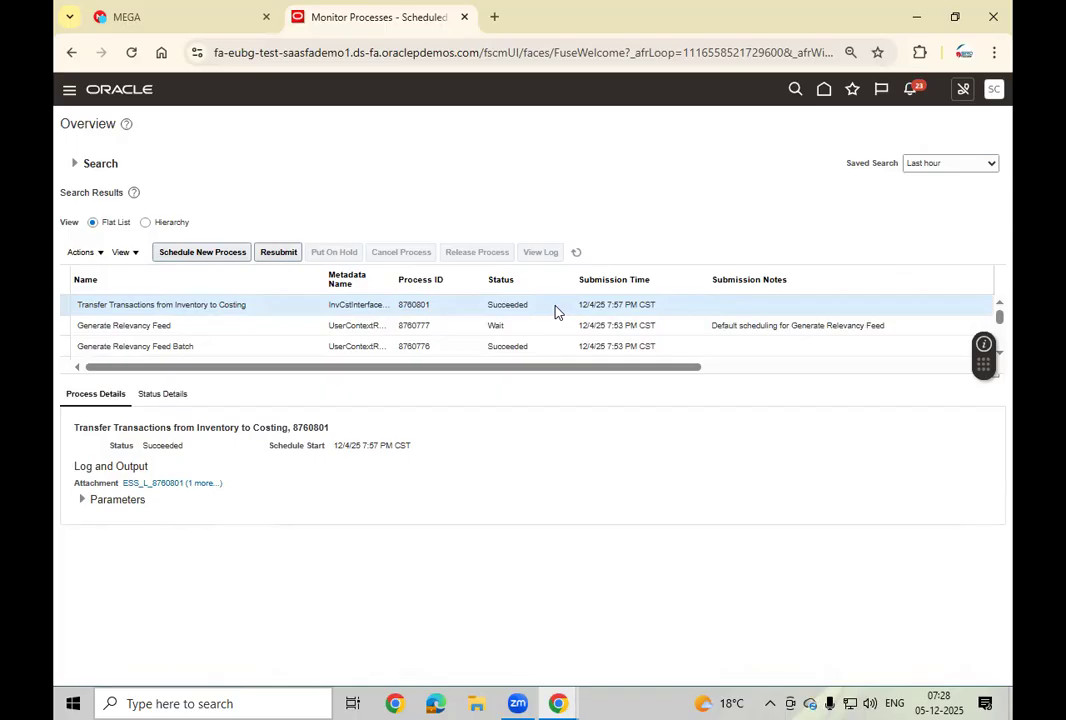
# Download the job's log attachment 8760801.log, read through it in Notepad and close it
pyautogui.click(200, 484)
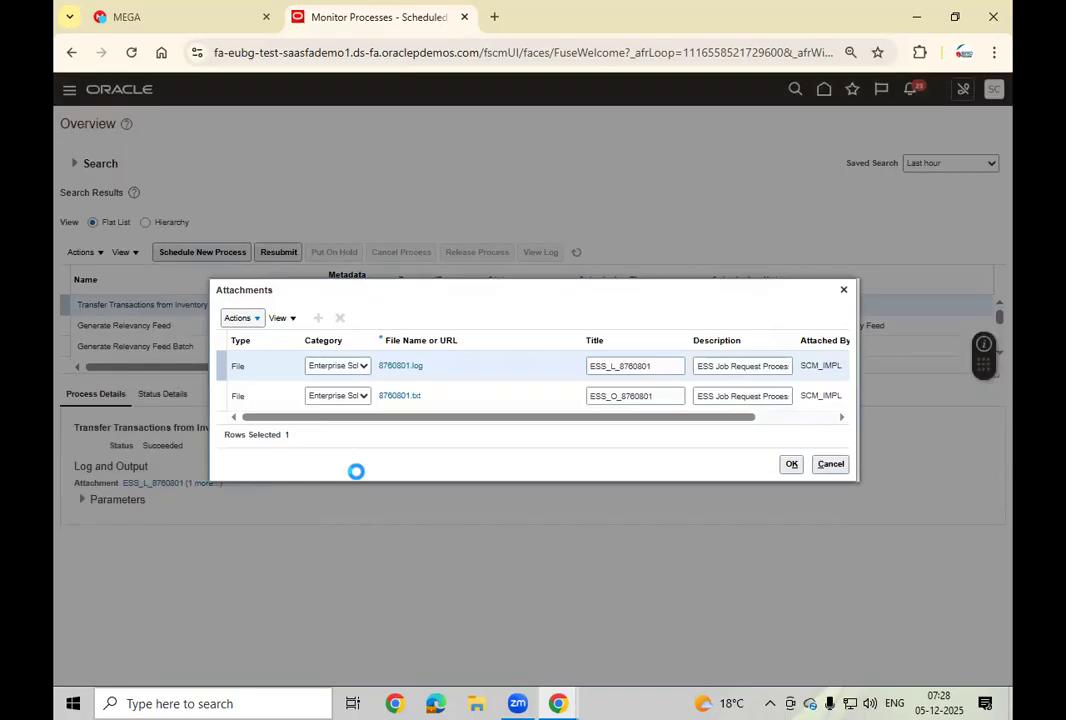
pyautogui.click(395, 367)
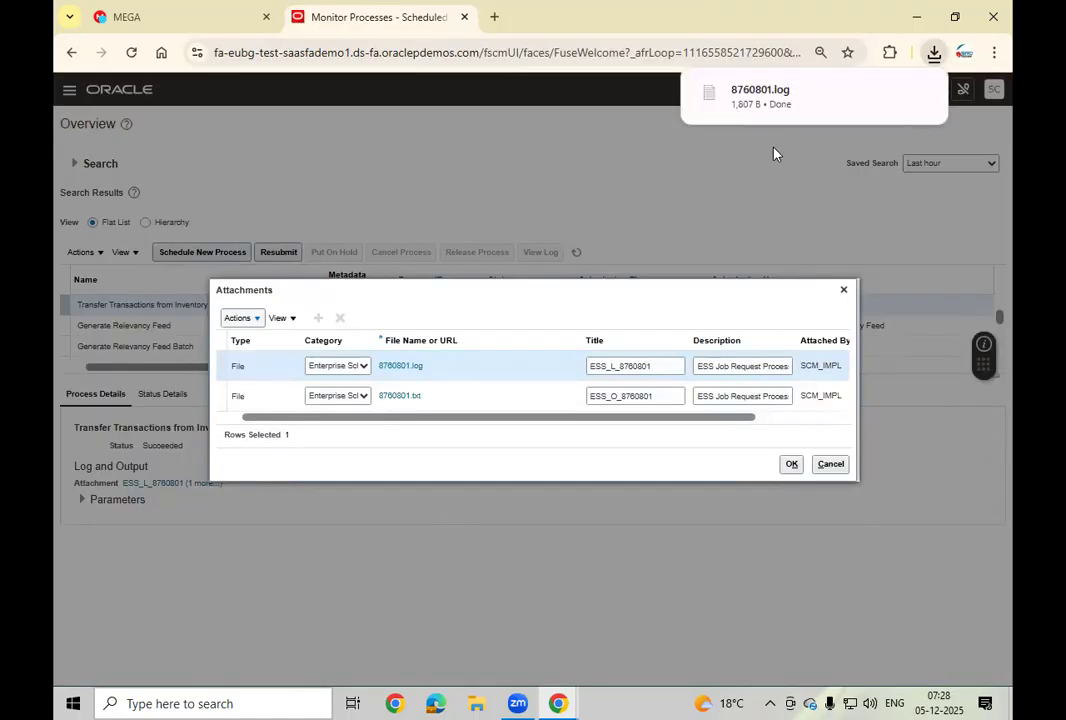
pyautogui.click(781, 99)
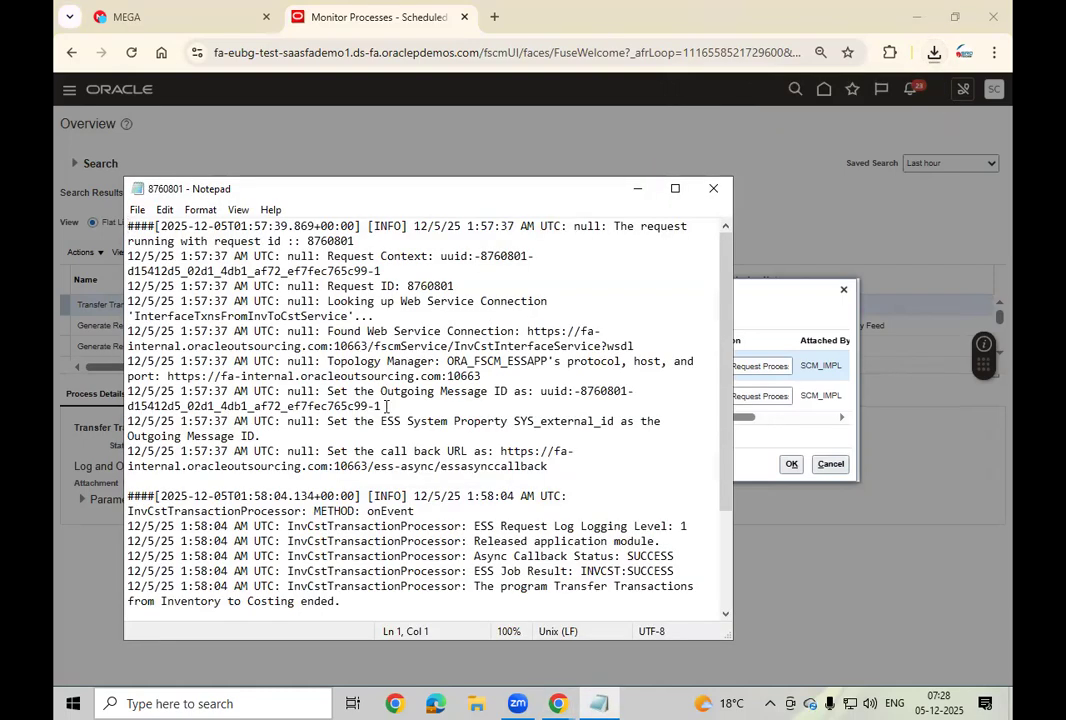
pyautogui.scroll(-3, 386, 406)
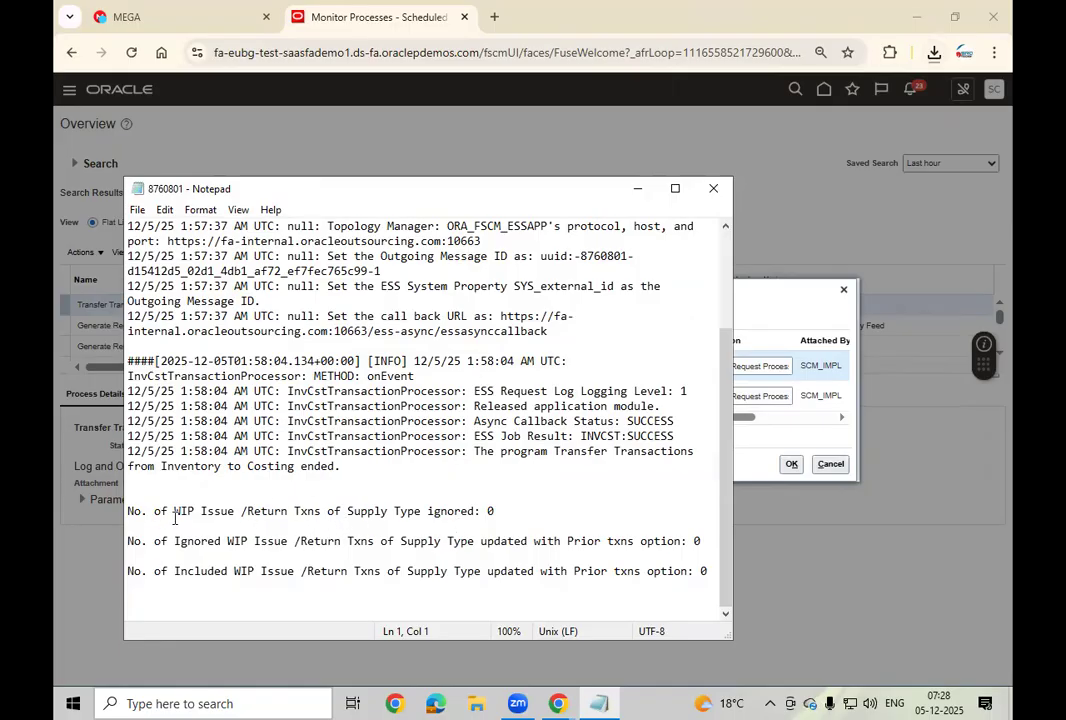
pyautogui.click(490, 509)
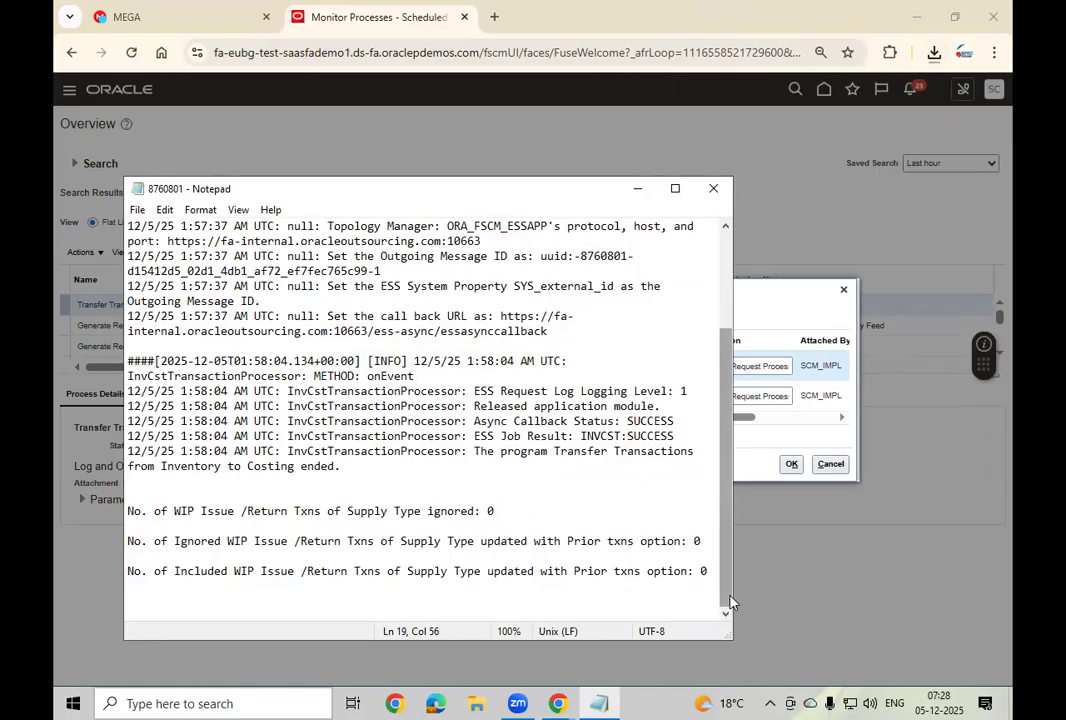
pyautogui.moveTo(729, 598)
pyautogui.mouseDown()
pyautogui.moveTo(730, 578)
pyautogui.moveTo(724, 610)
pyautogui.mouseUp()
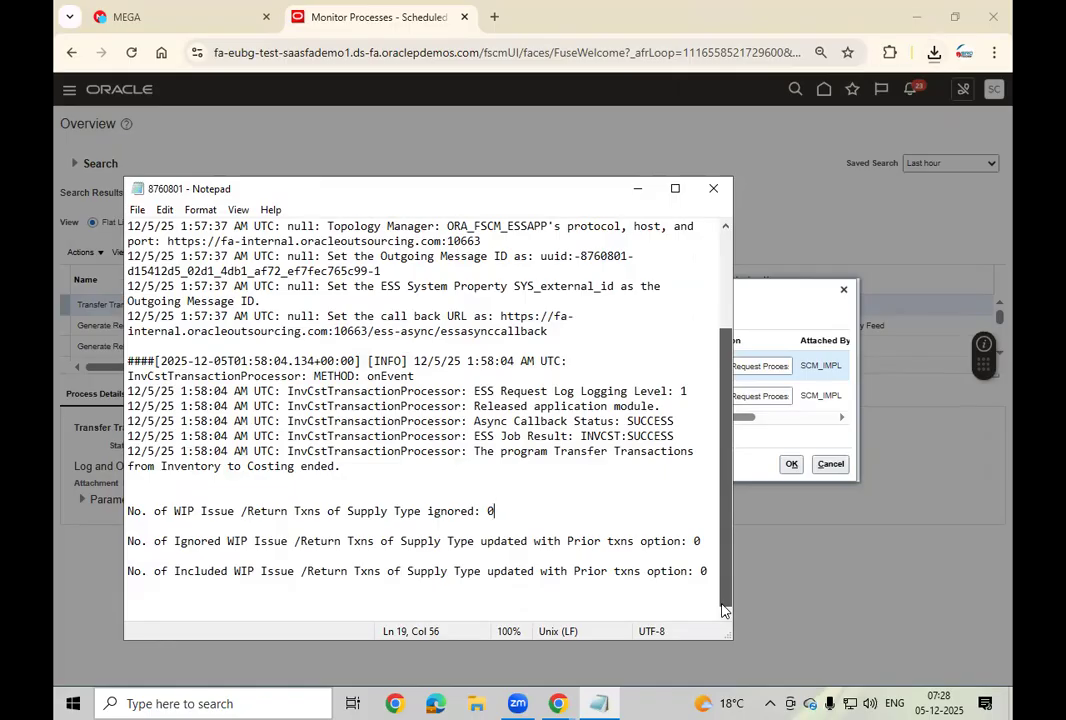
pyautogui.scroll(3, 609, 435)
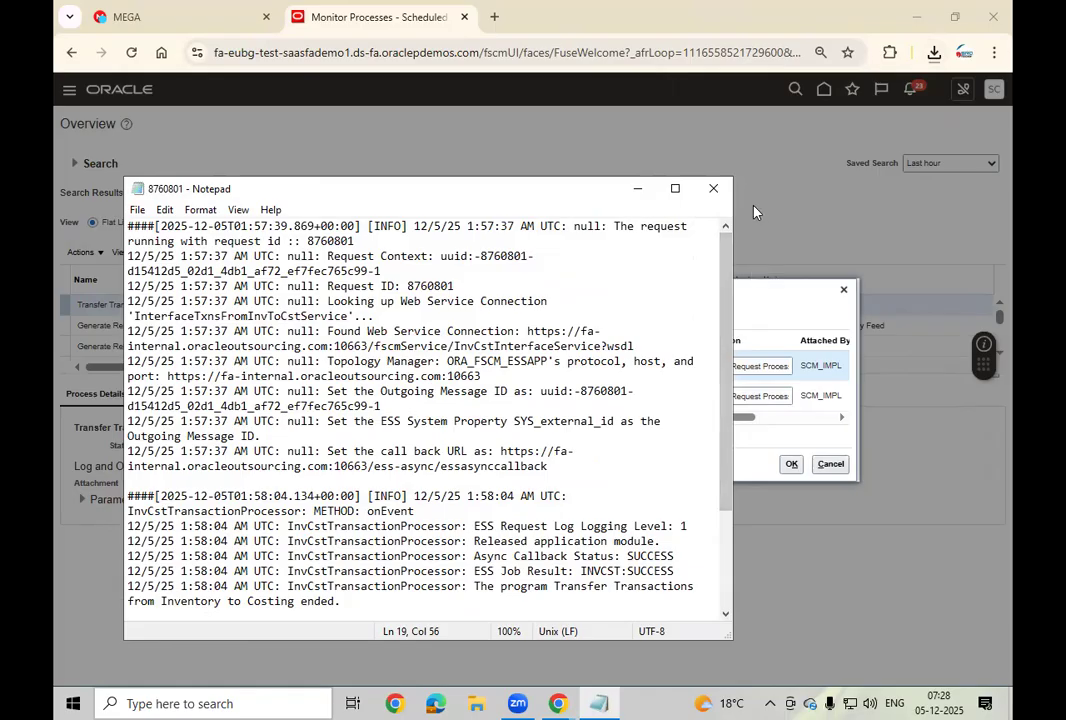
pyautogui.click(713, 188)
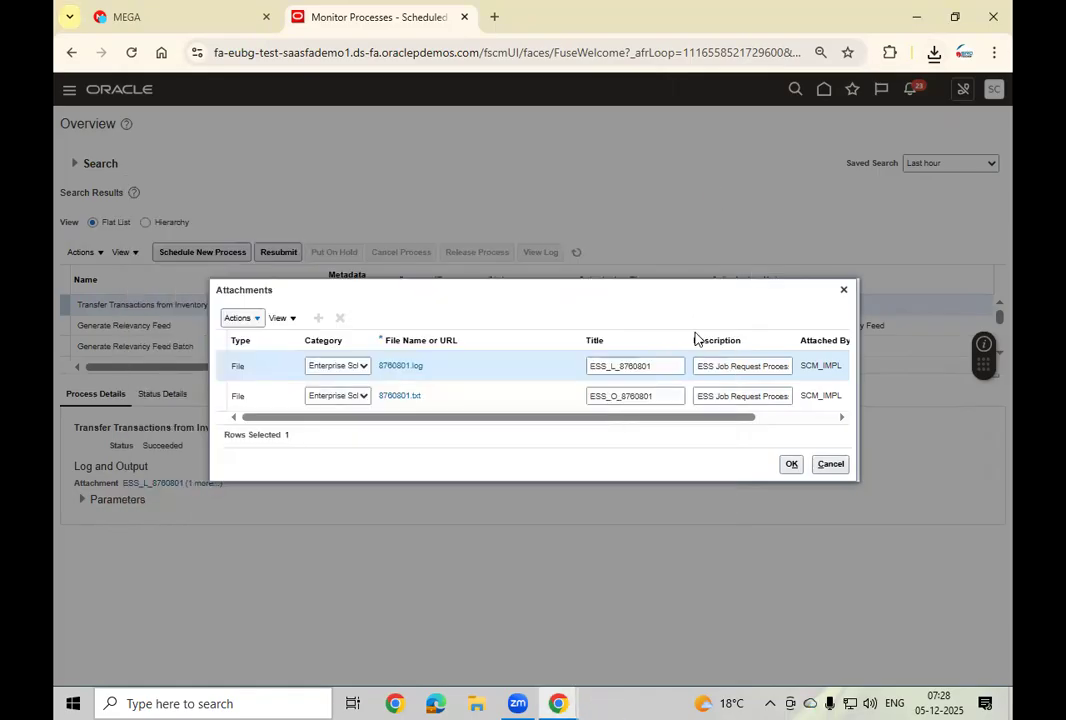
# Download and open the output file 8760801.txt and check the total transactions processed and the first inventory organization
pyautogui.click(398, 396)
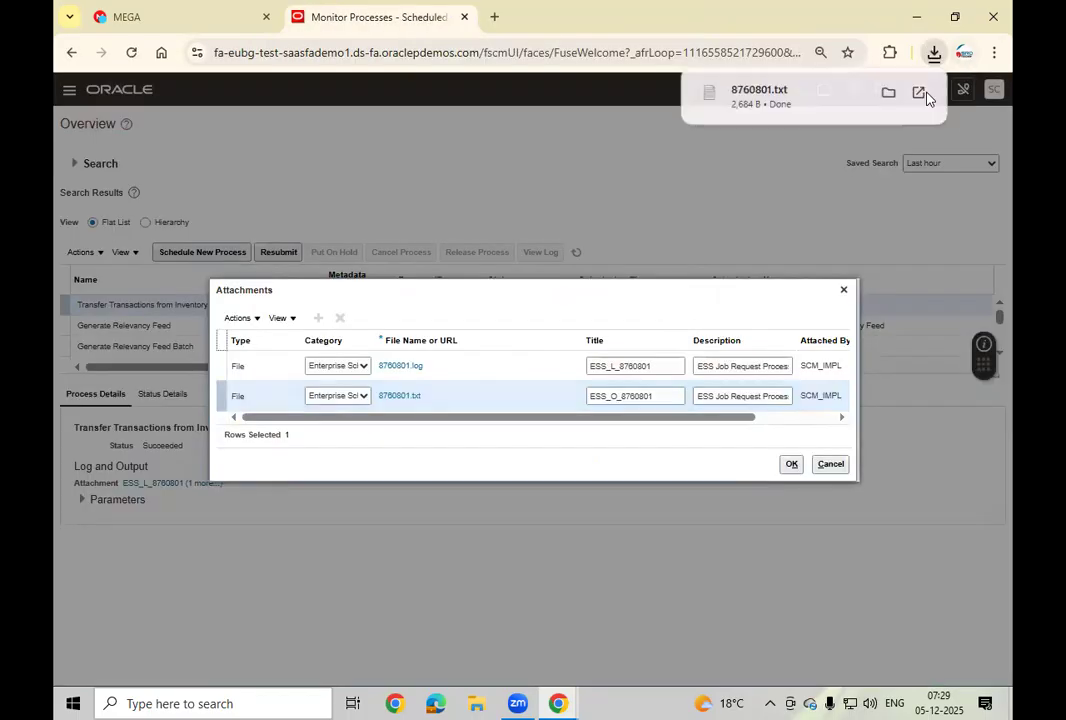
pyautogui.click(797, 90)
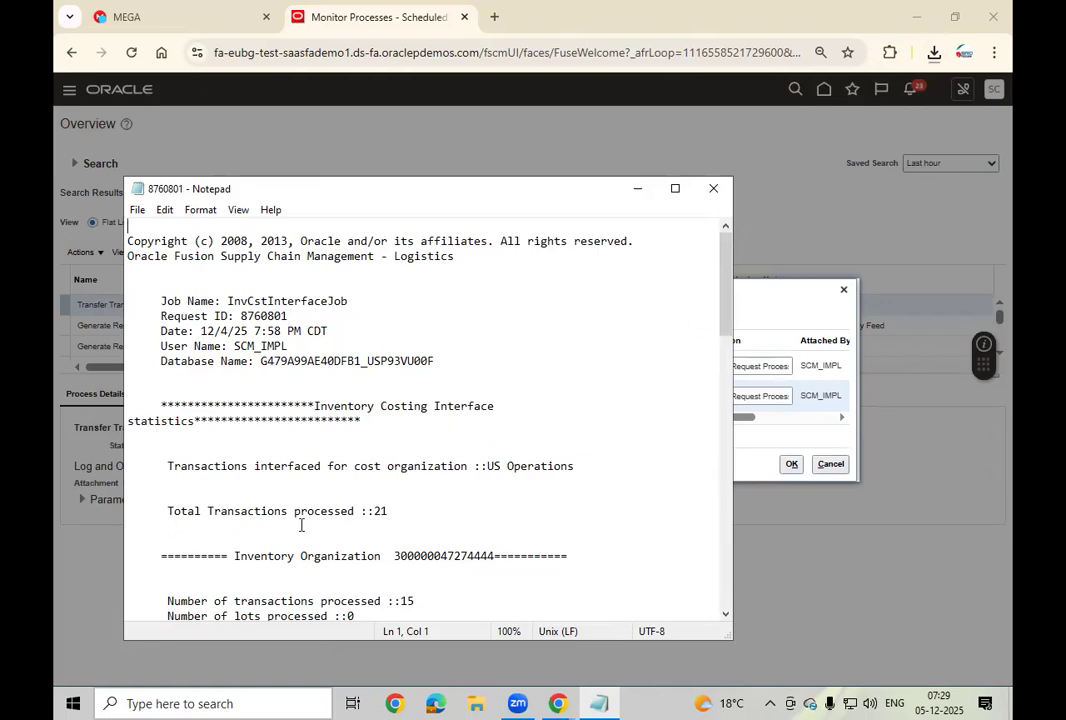
pyautogui.click(397, 510)
pyautogui.moveTo(397, 510); pyautogui.dragTo(374, 511)
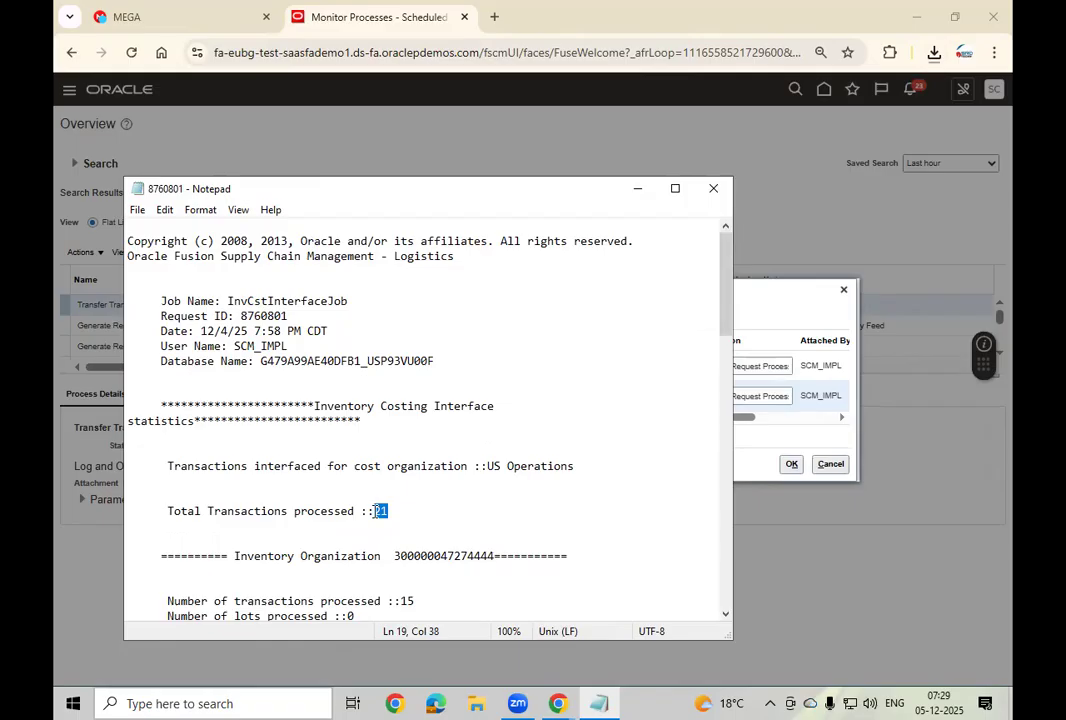
pyautogui.scroll(-4, 475, 499)
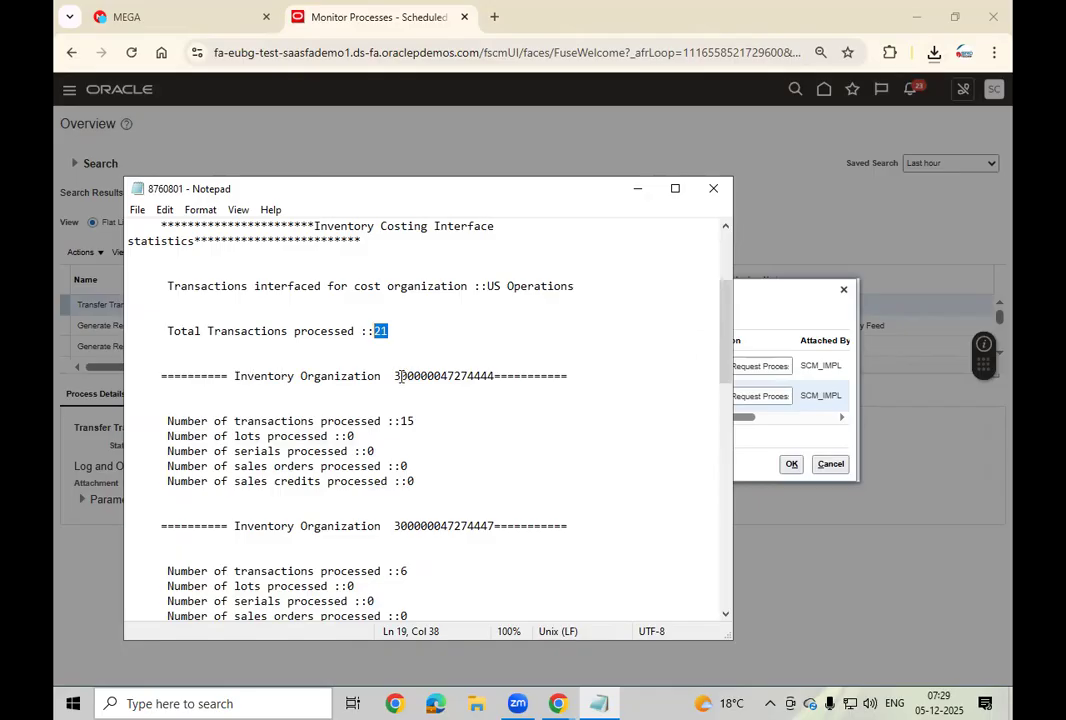
pyautogui.doubleClick(440, 375)
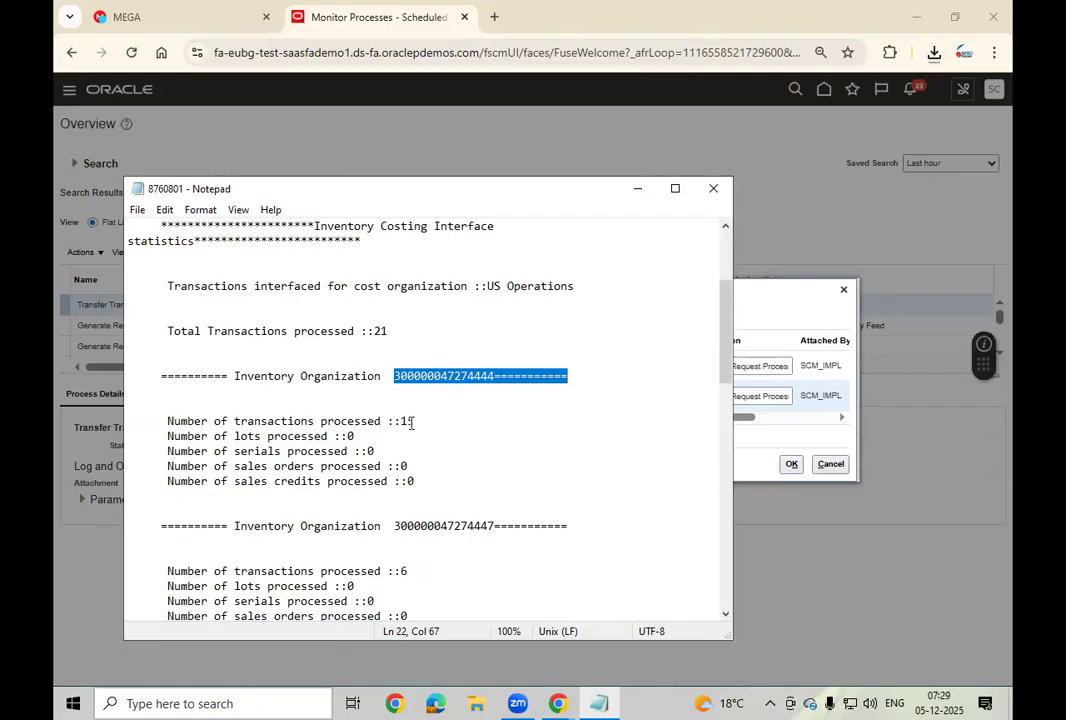
# Examine the output file's per-organization transaction counts, the transactions not interfaced due to improper data and the job status
pyautogui.scroll(-2, 414, 420)
pyautogui.scroll(-3, 414, 420)
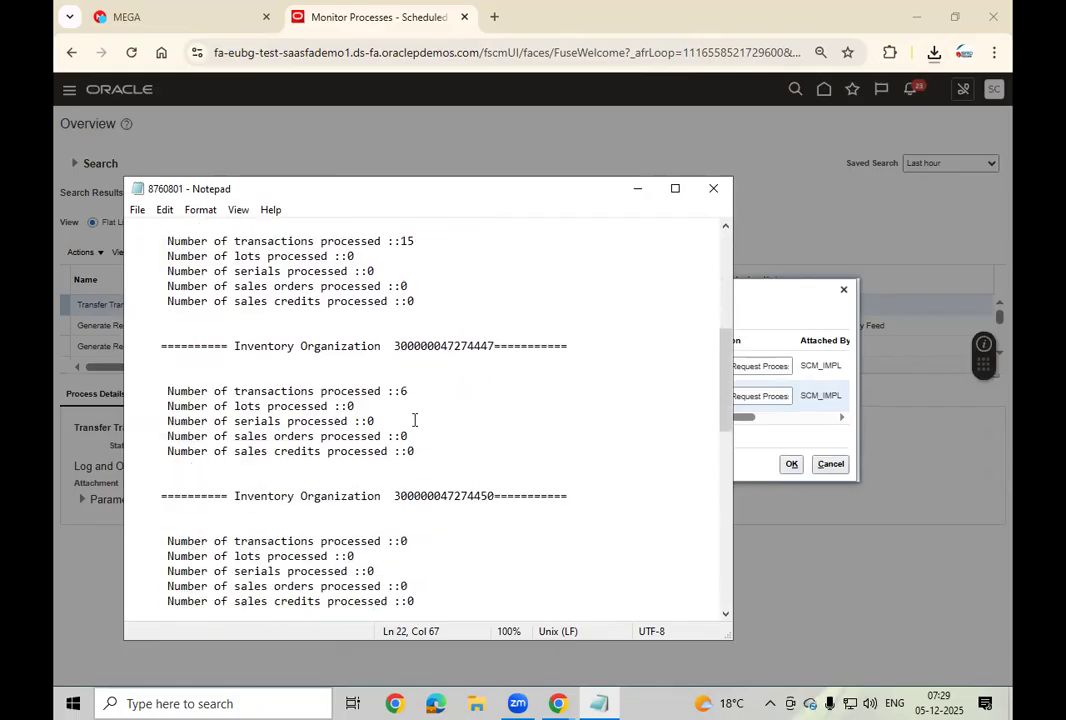
pyautogui.scroll(-3, 414, 420)
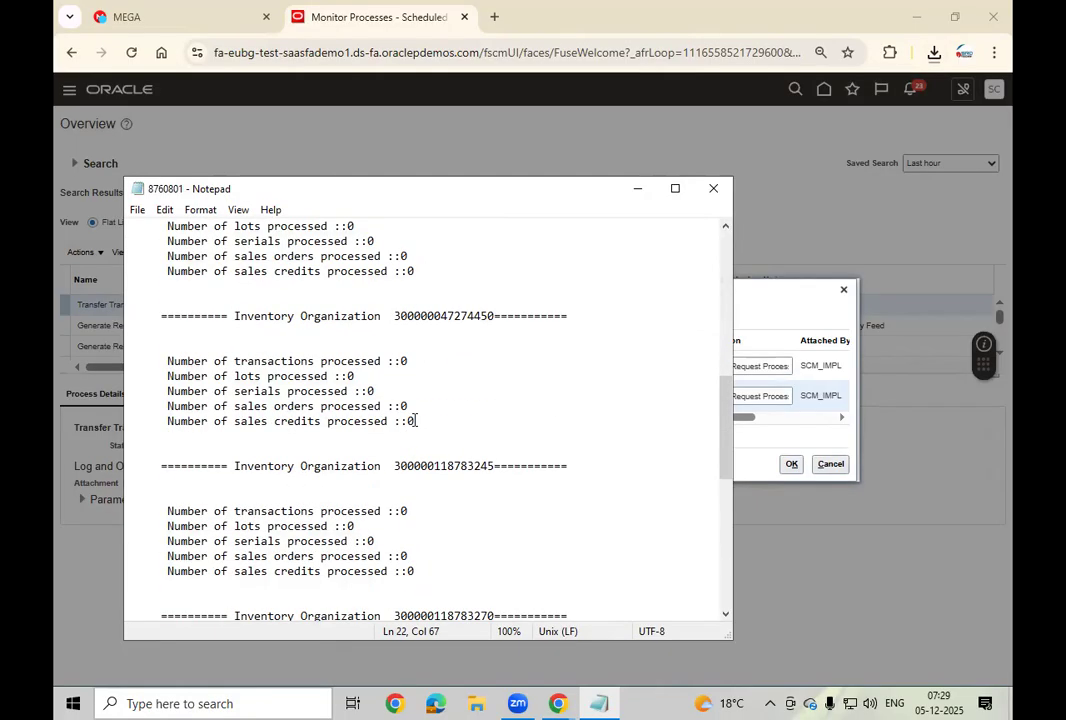
pyautogui.scroll(-4, 414, 420)
pyautogui.scroll(-6, 414, 420)
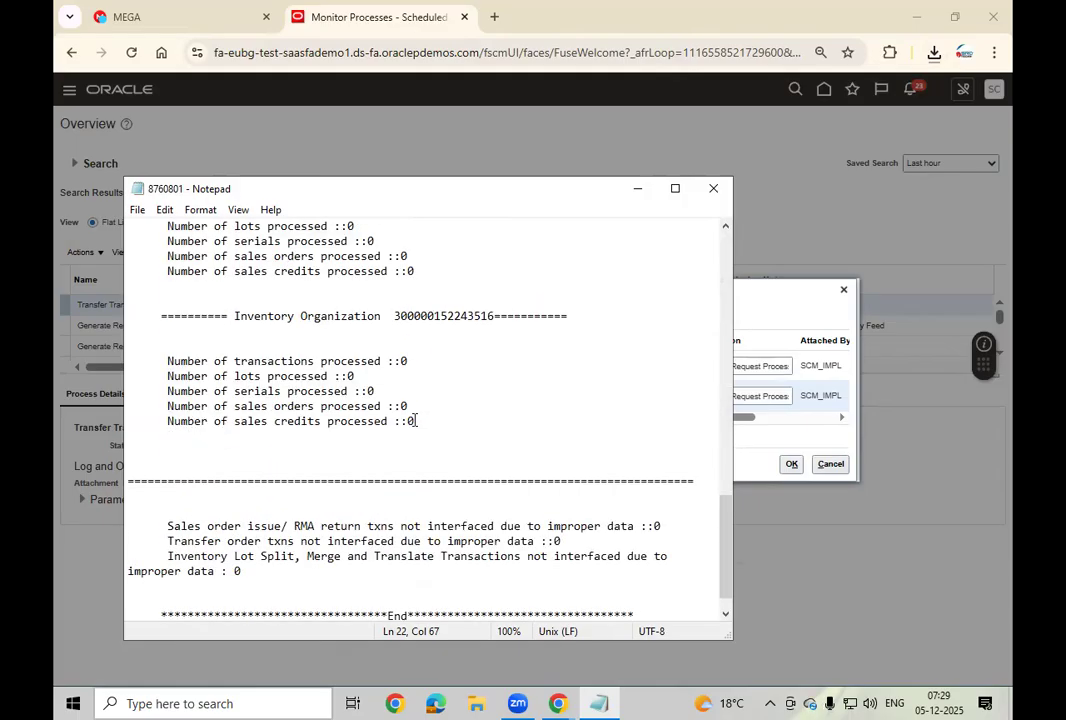
pyautogui.scroll(-1, 414, 420)
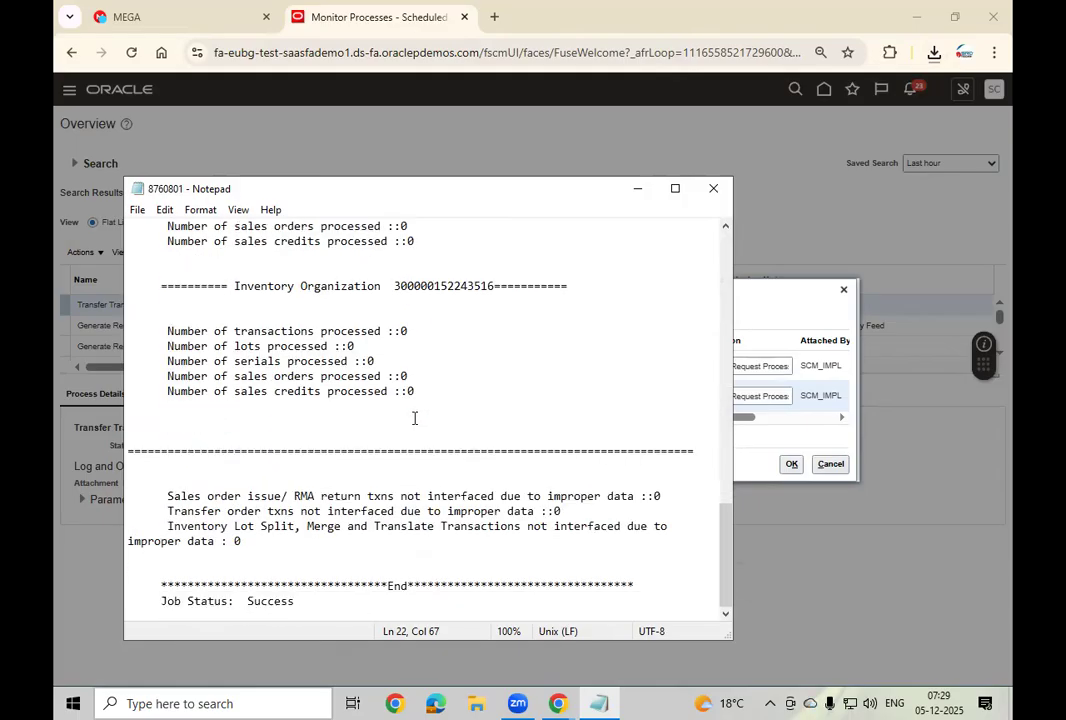
pyautogui.scroll(5, 414, 418)
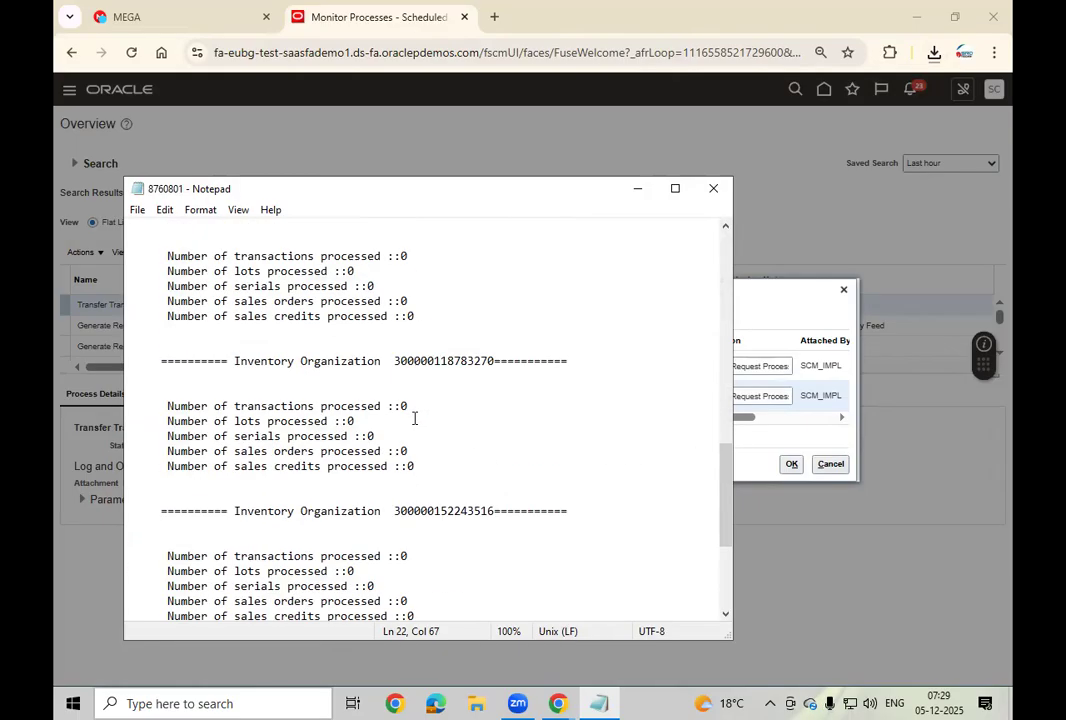
pyautogui.scroll(5, 414, 418)
pyautogui.scroll(4, 414, 418)
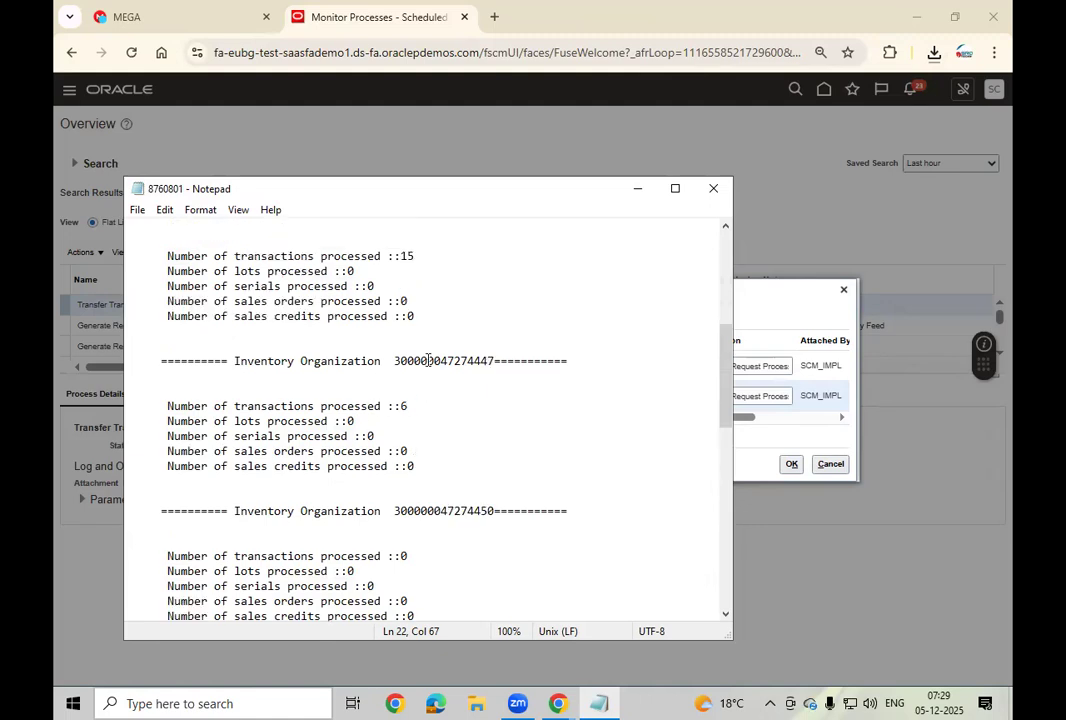
pyautogui.scroll(2, 407, 409)
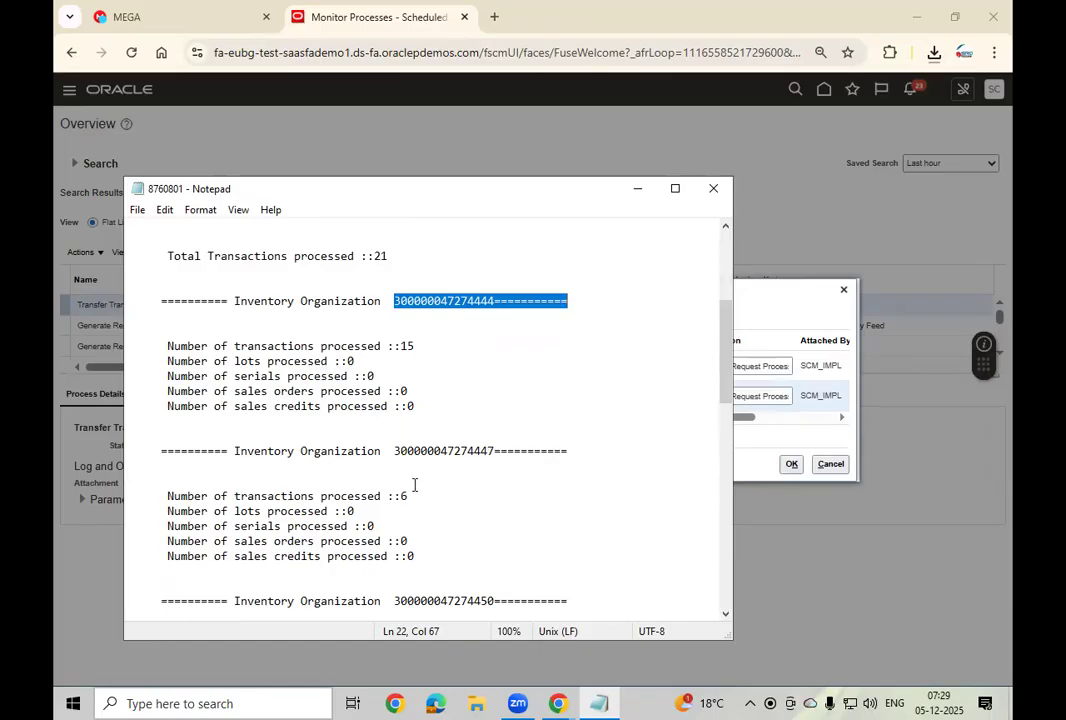
pyautogui.scroll(3, 401, 490)
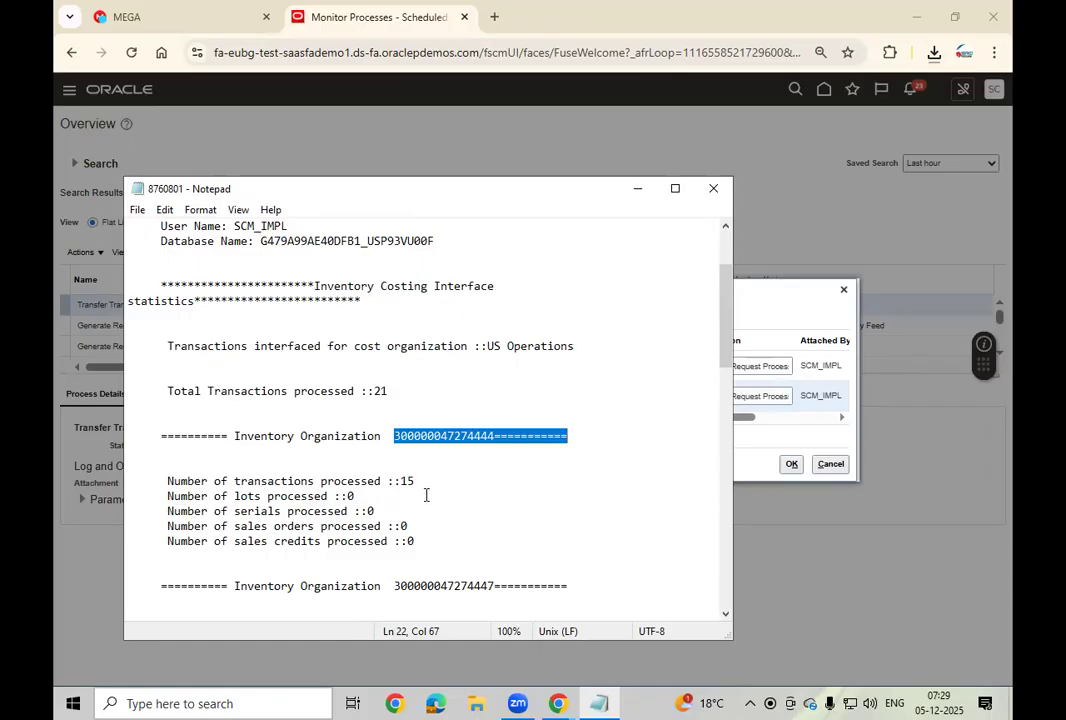
pyautogui.scroll(-4, 426, 495)
pyautogui.scroll(5, 426, 494)
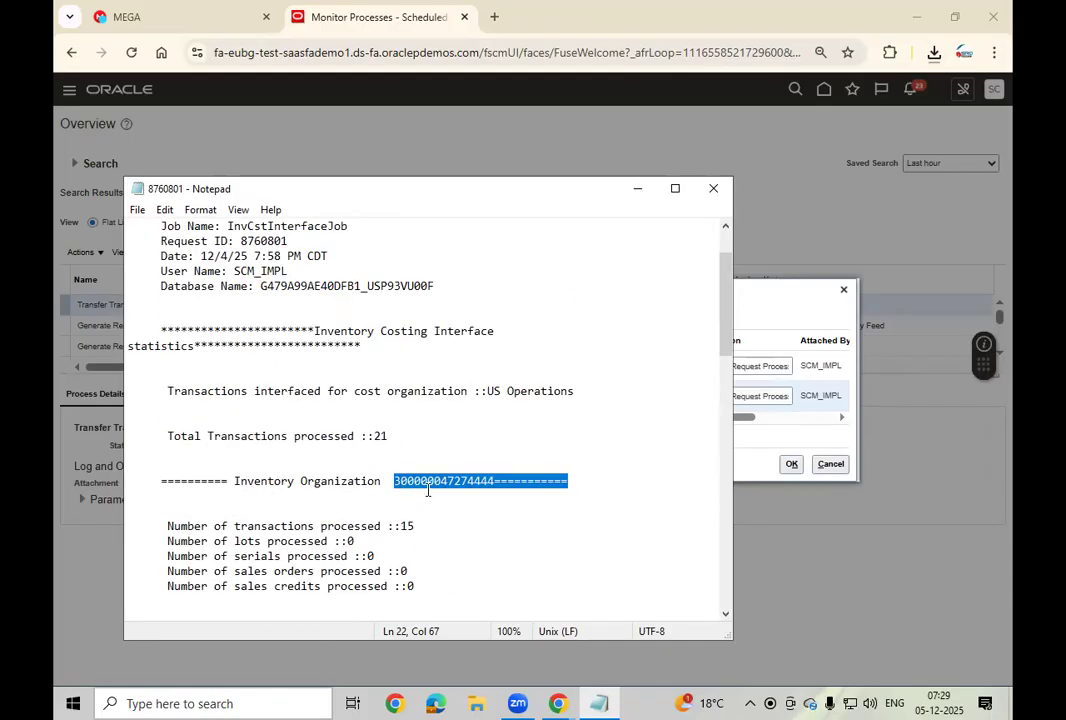
pyautogui.scroll(2, 428, 490)
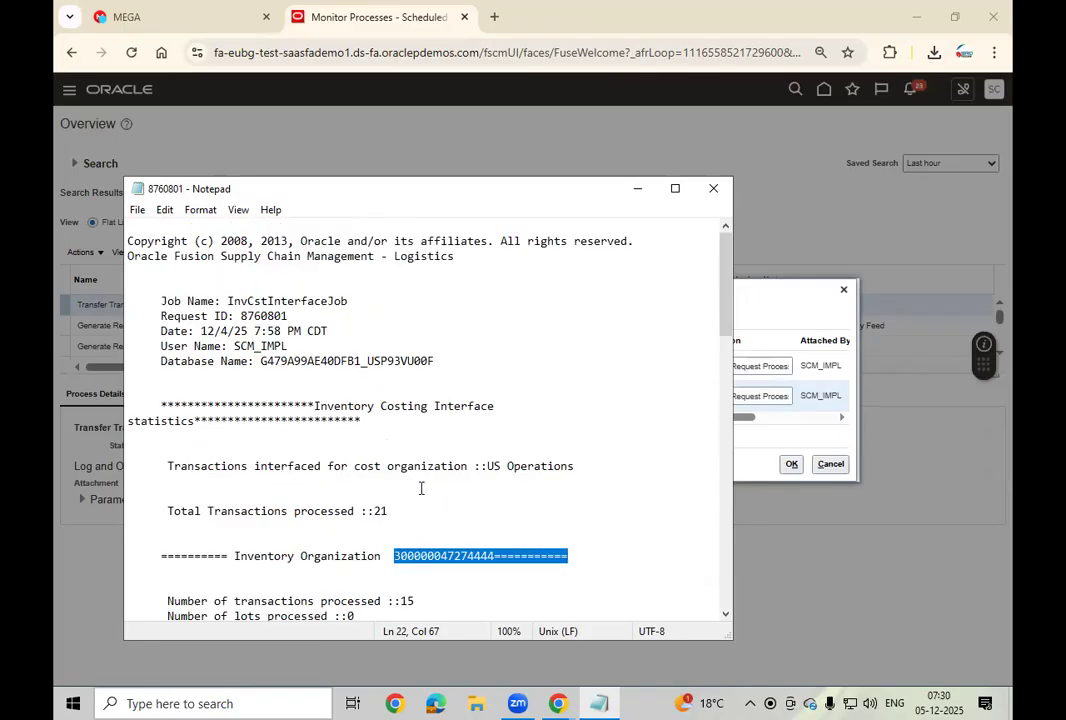
# Close the output file and the attachments list, and open the Cost Accounting work area from the Supply Chain Execution apps
pyautogui.click(716, 190)
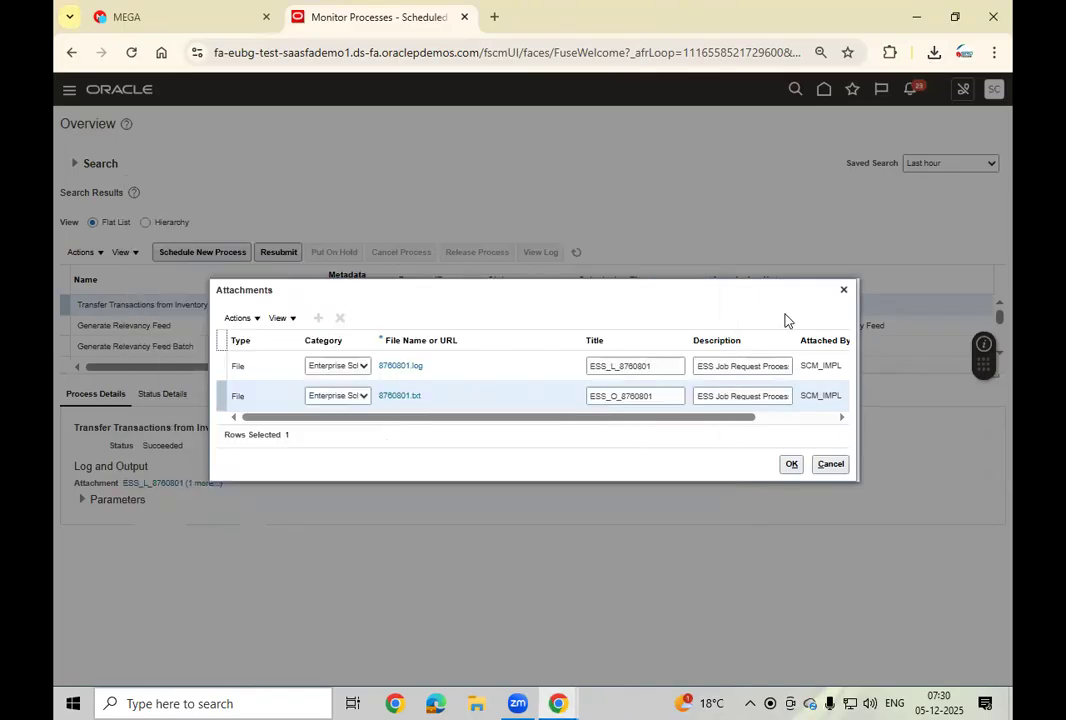
pyautogui.click(831, 465)
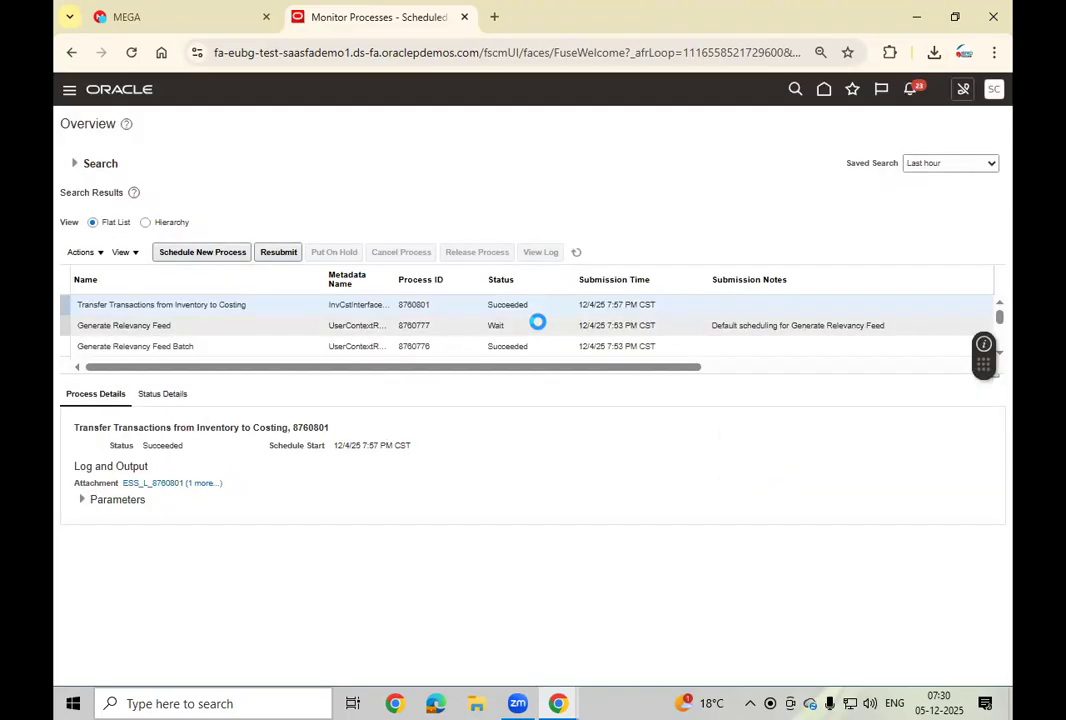
pyautogui.click(823, 91)
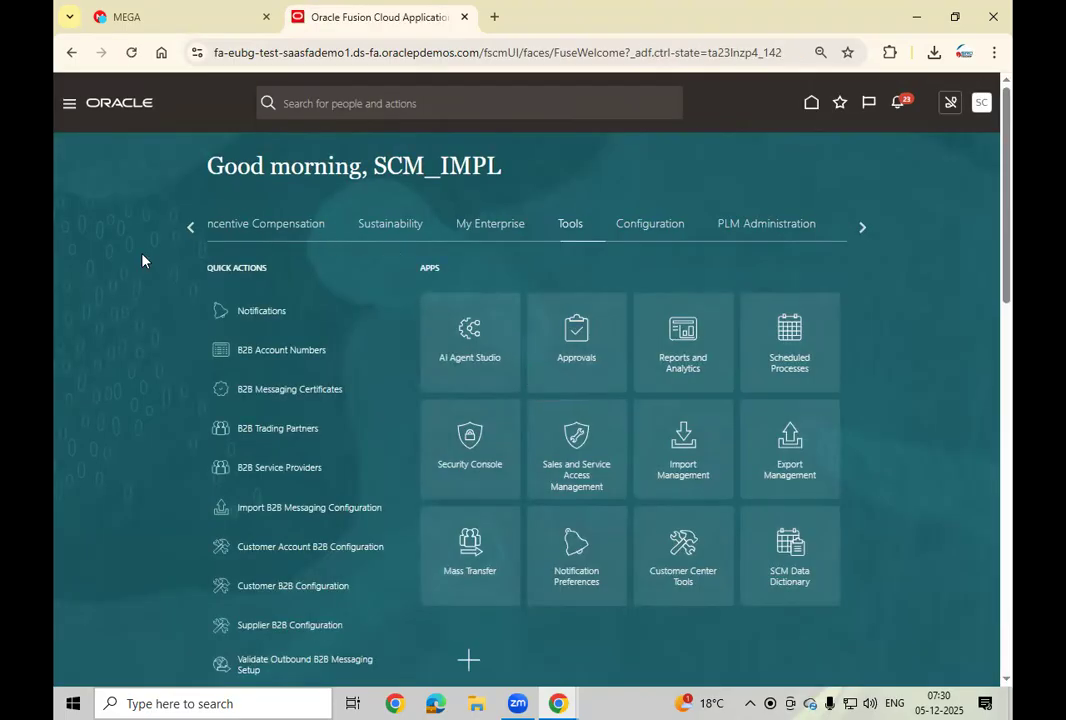
pyautogui.click(192, 227)
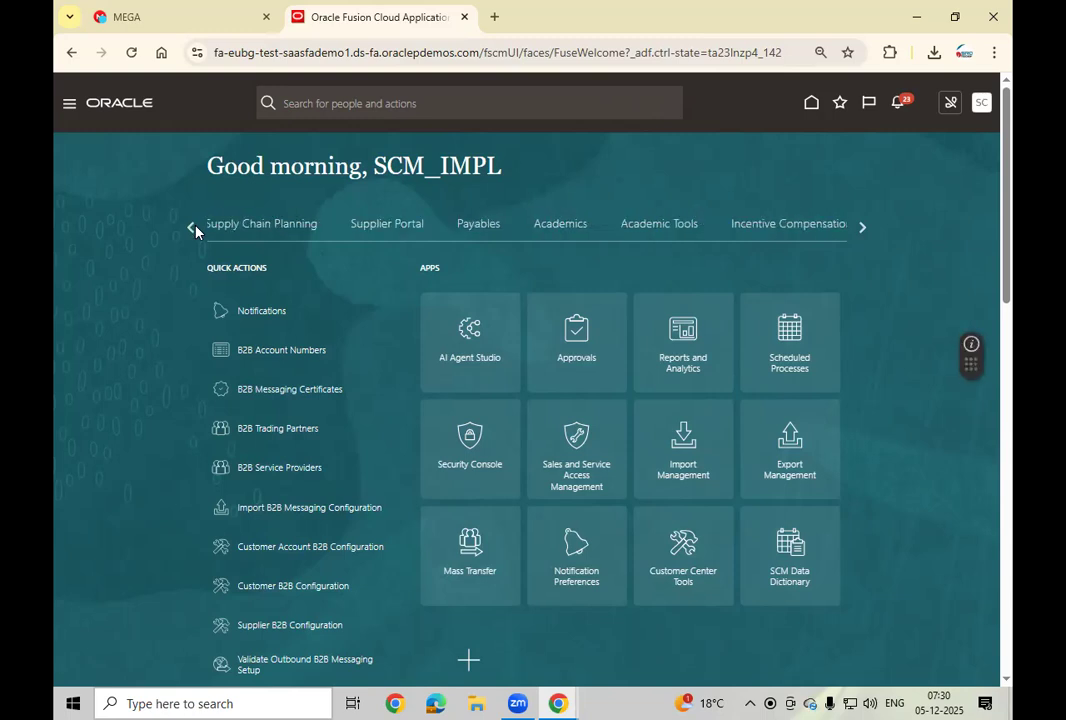
pyautogui.click(195, 230)
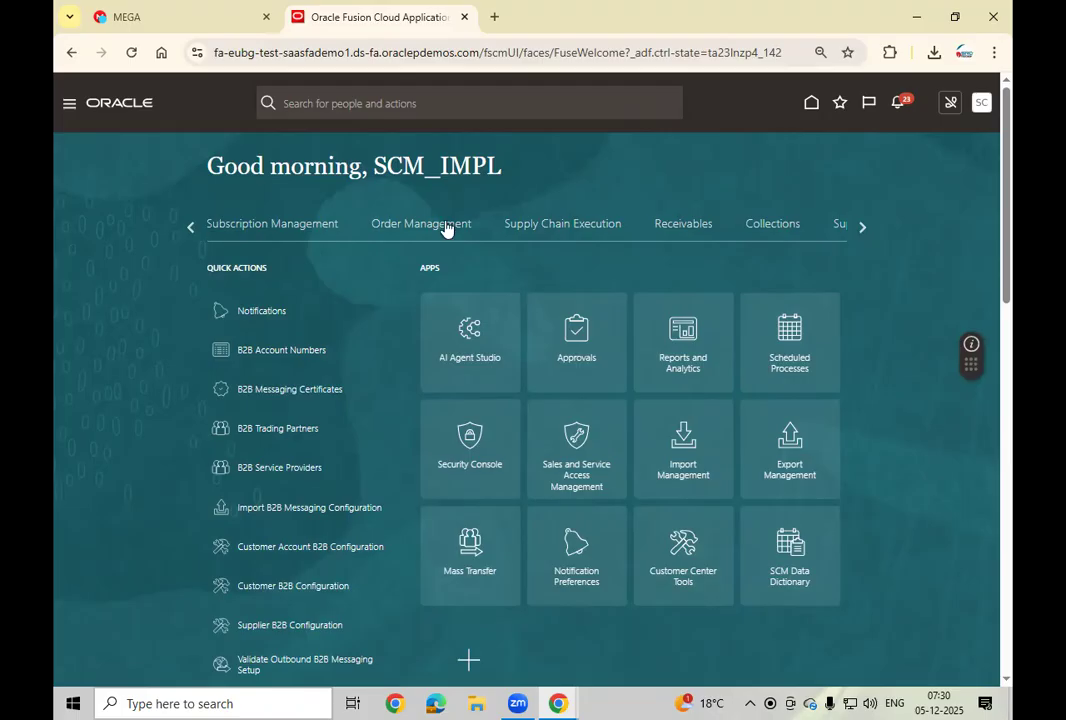
pyautogui.click(538, 230)
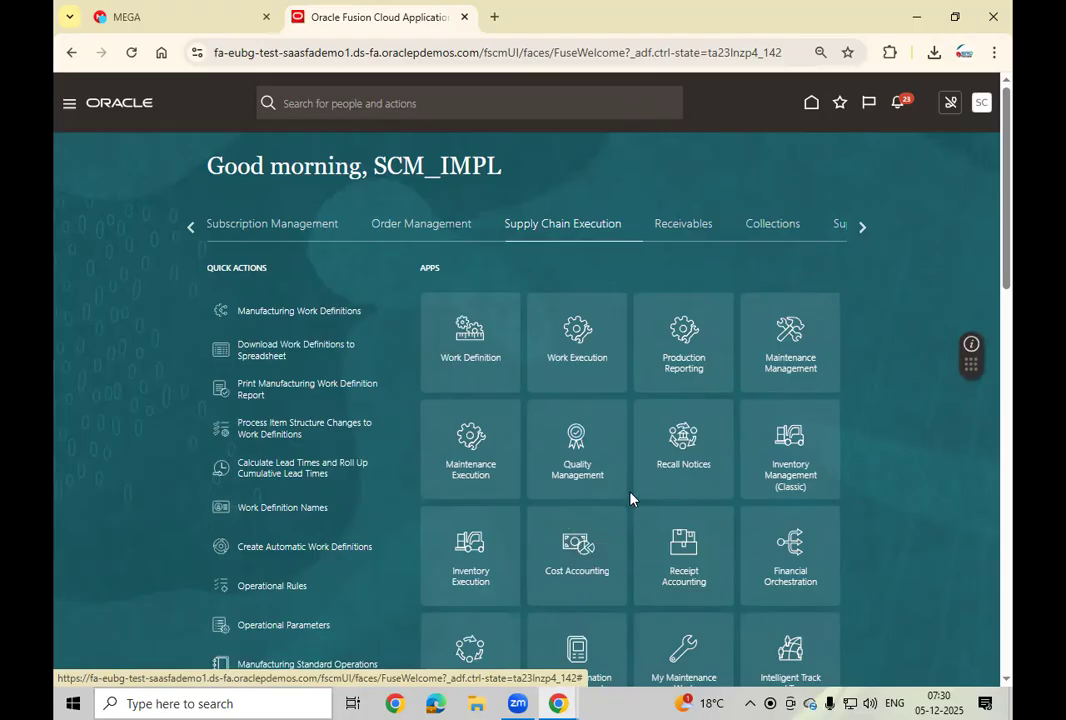
pyautogui.click(597, 577)
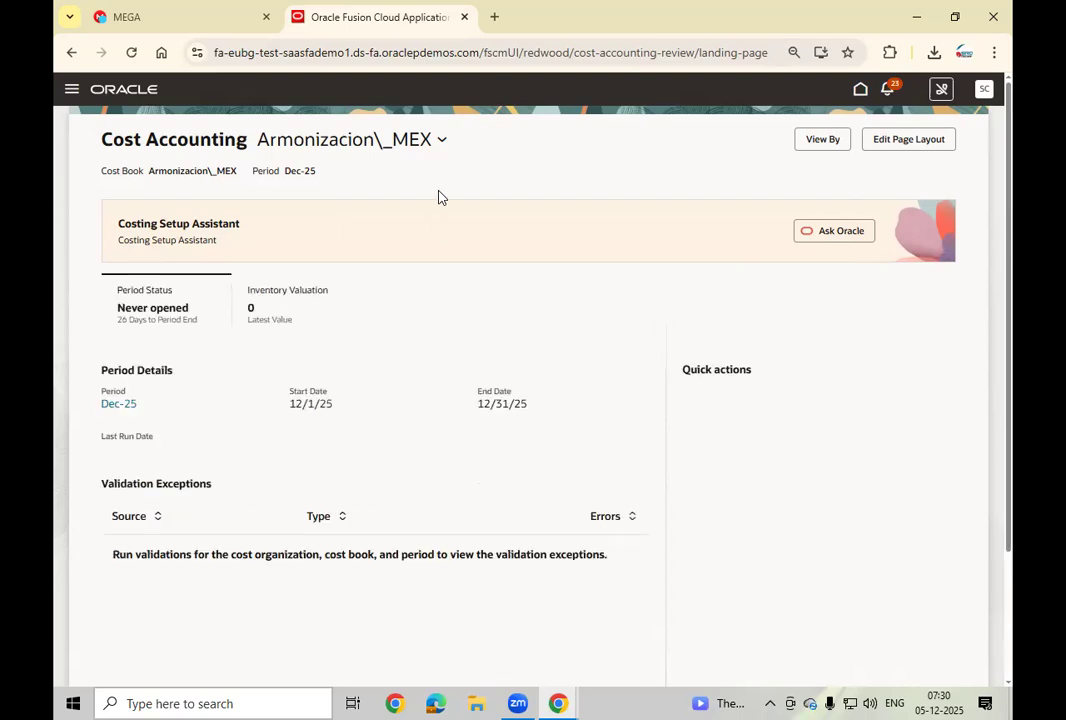
# Switch the Cost Accounting page to the US Operations cost organization
pyautogui.click(443, 146)
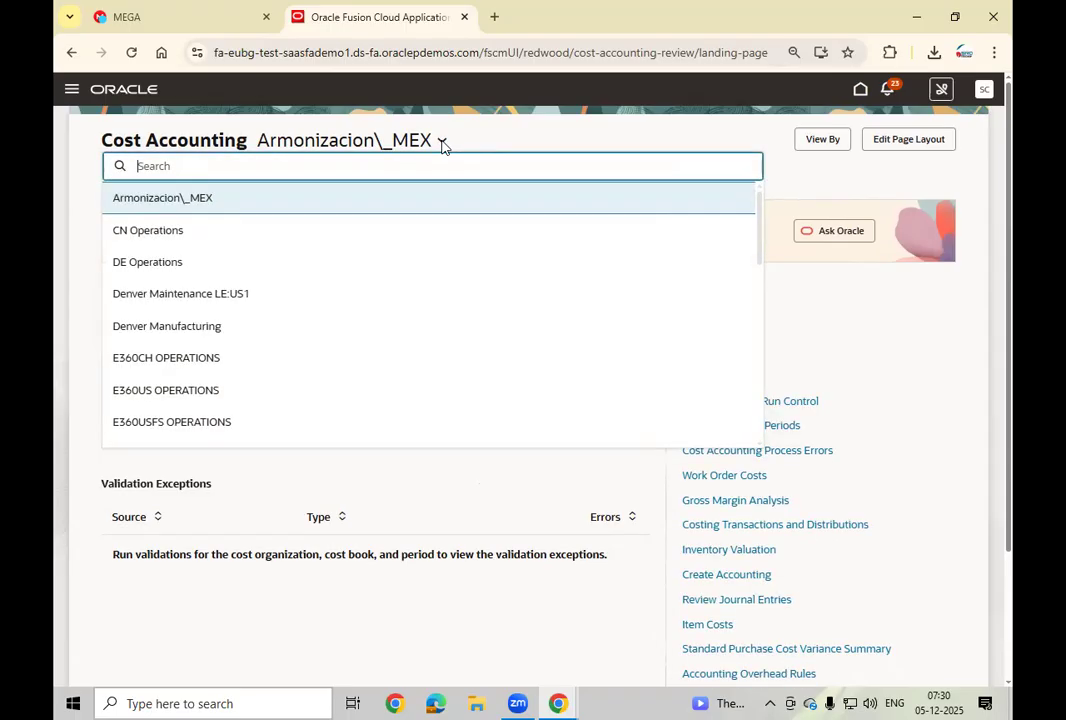
pyautogui.write('us1')
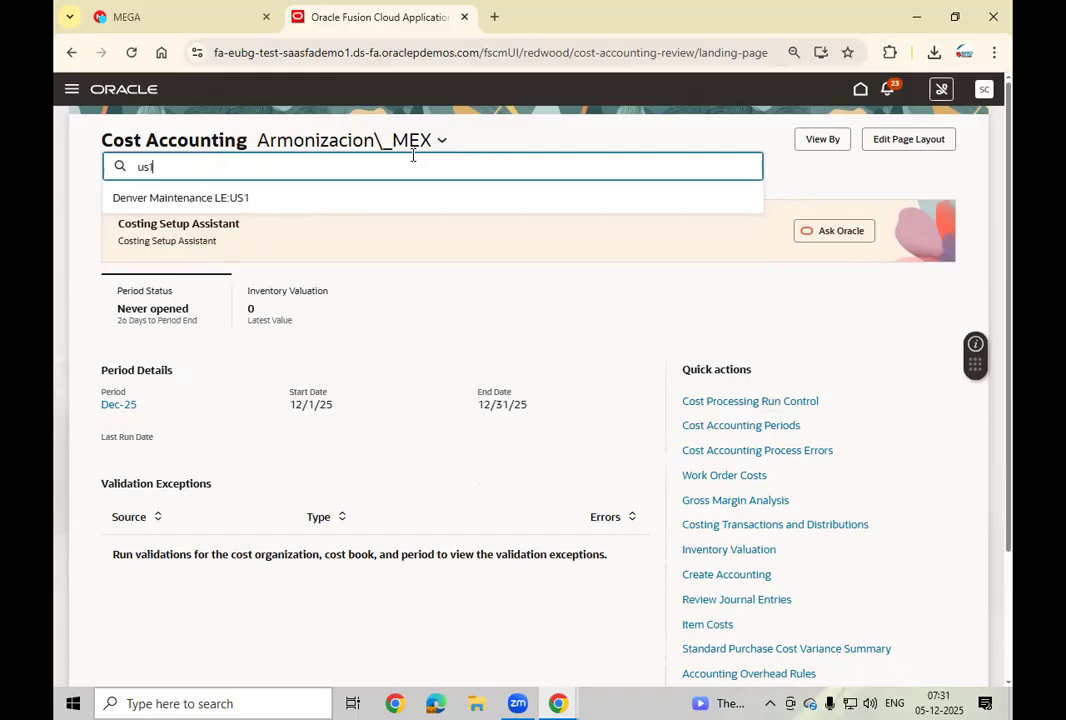
pyautogui.press('BackSpace')
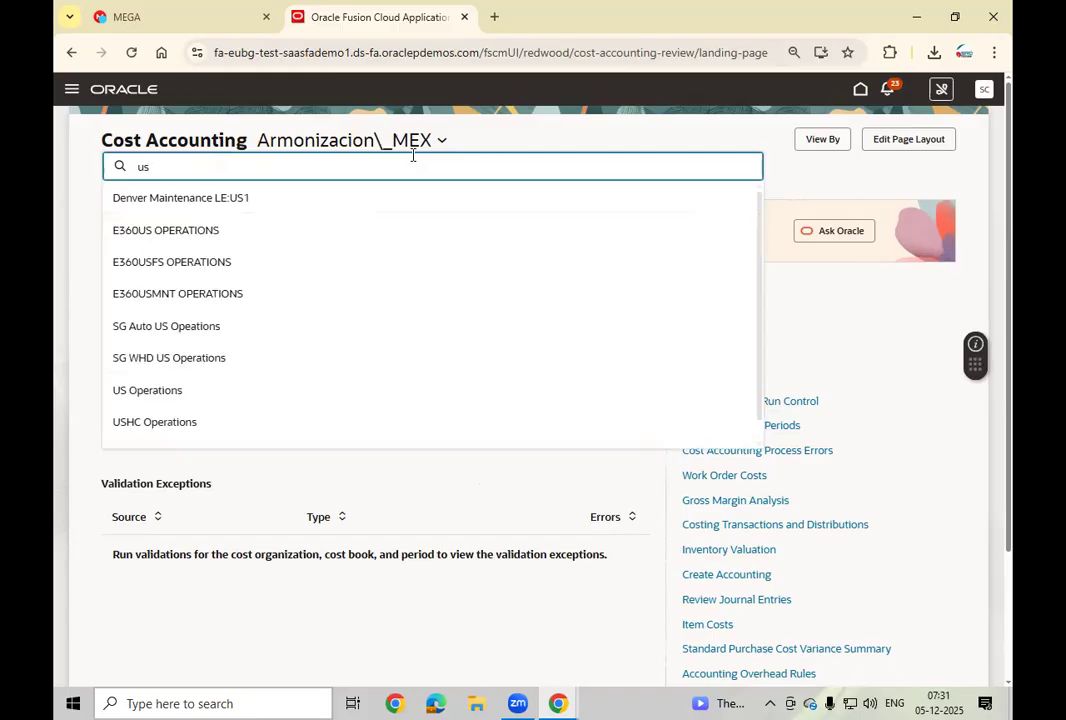
pyautogui.click(190, 393)
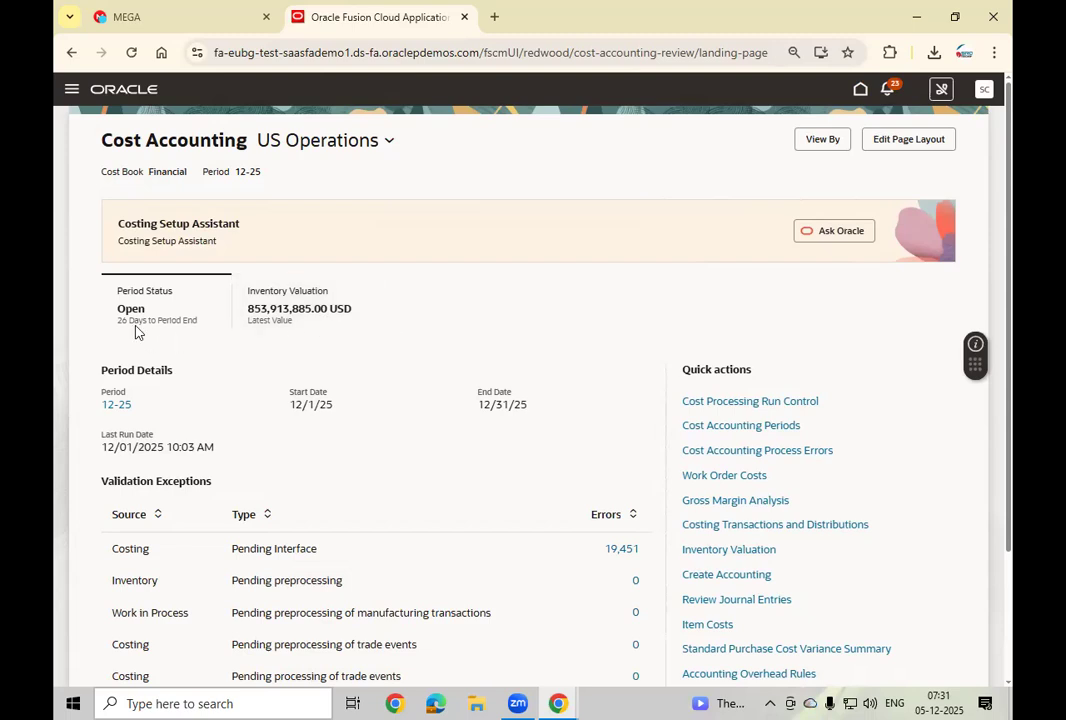
# Open Cost Processing Run Control and create a run control named HN_Dec25 Control with all cost processes enabled
pyautogui.scroll(-3, 328, 385)
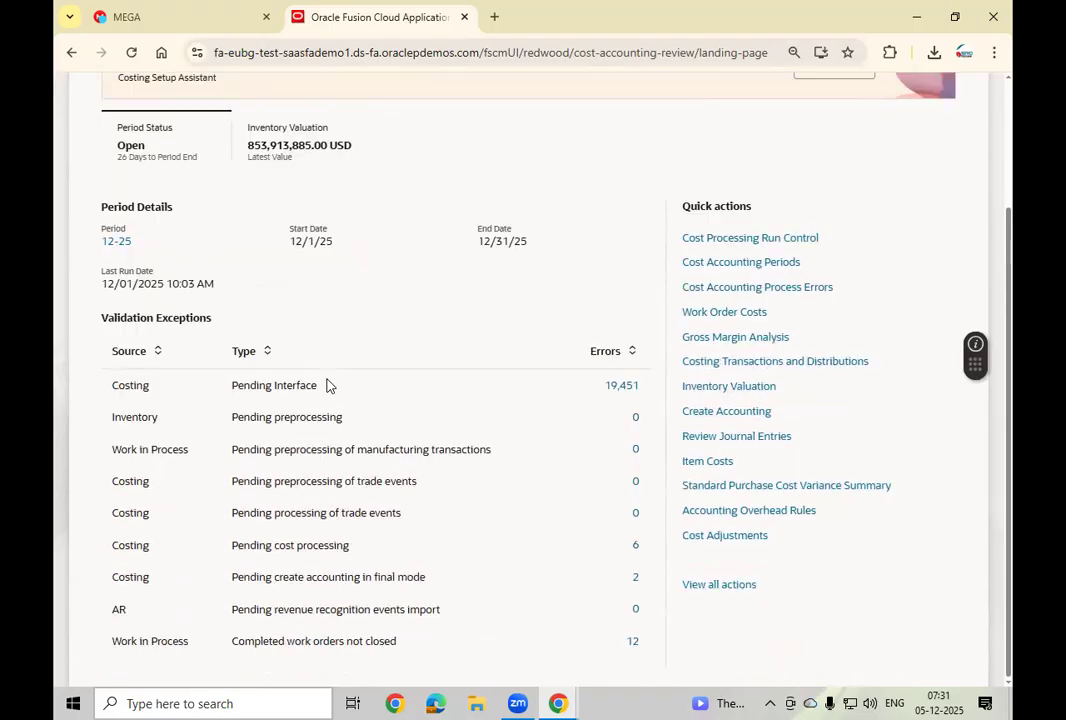
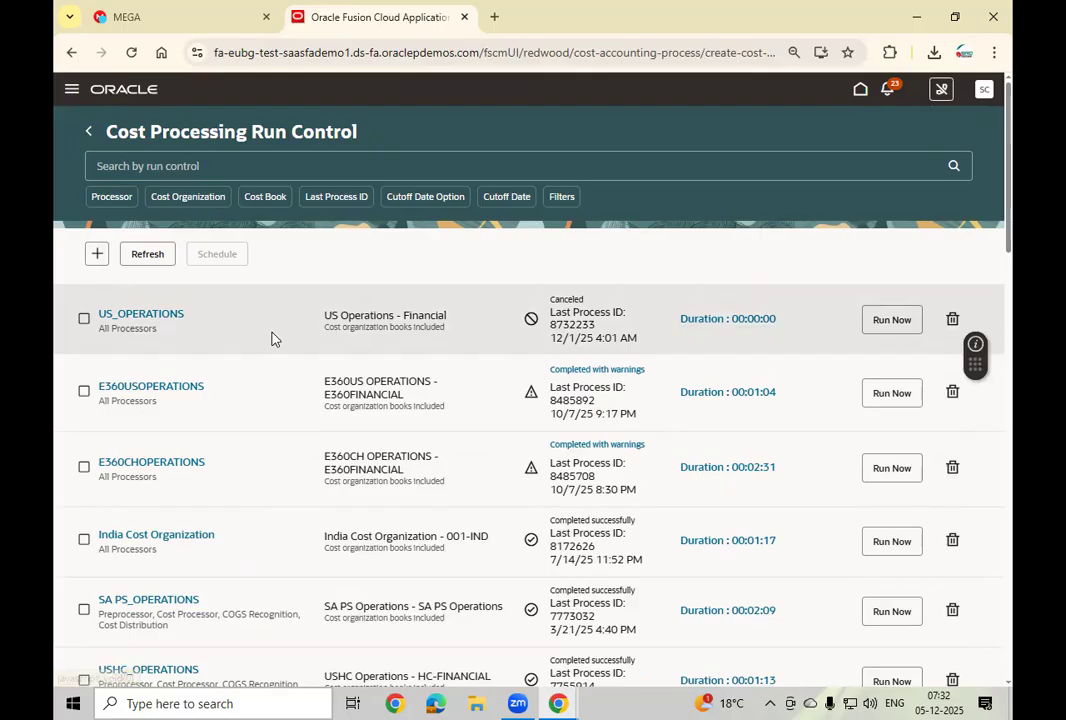
pyautogui.click(97, 255)
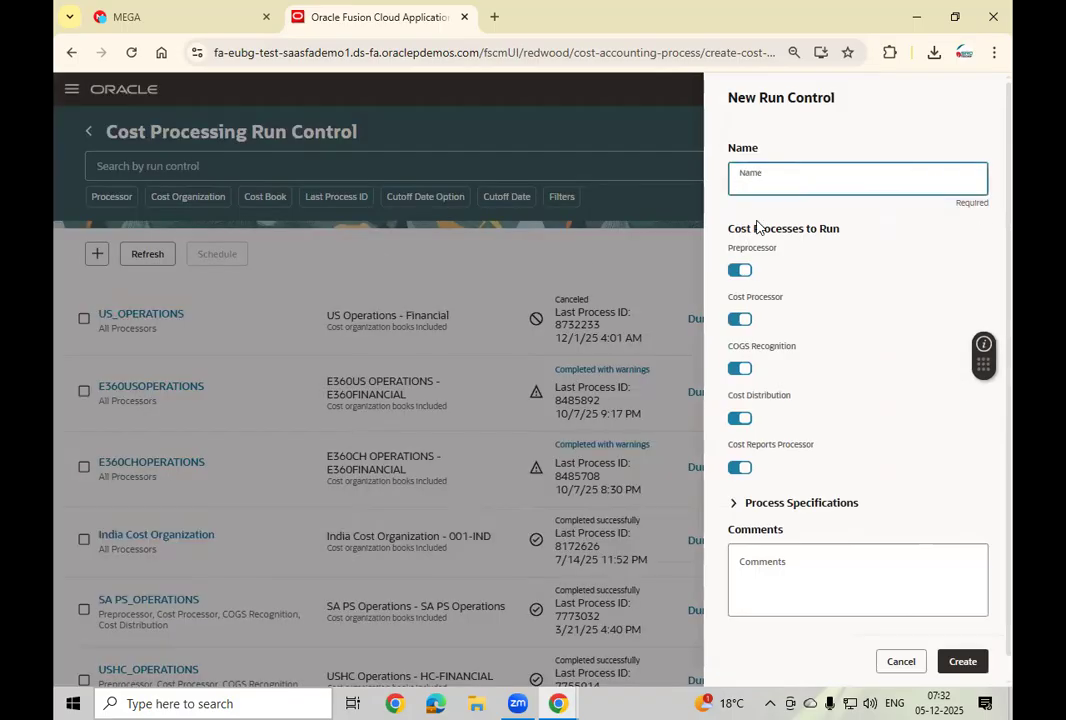
pyautogui.write('HN_Dec')
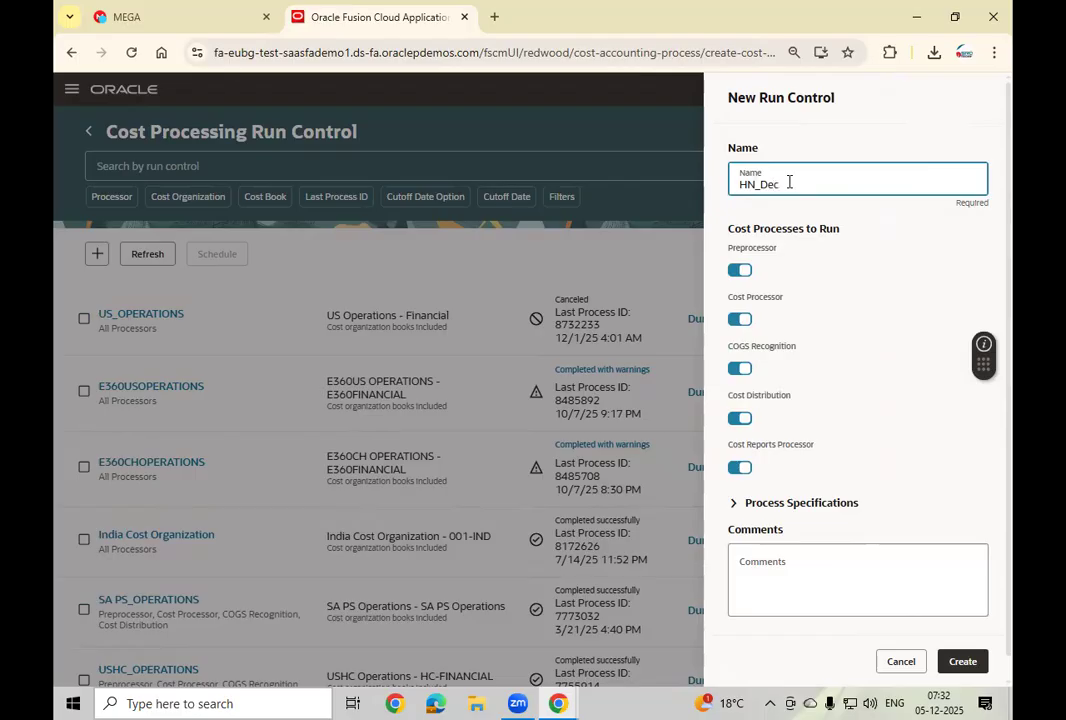
pyautogui.write('25Control')
pyautogui.click(789, 184)
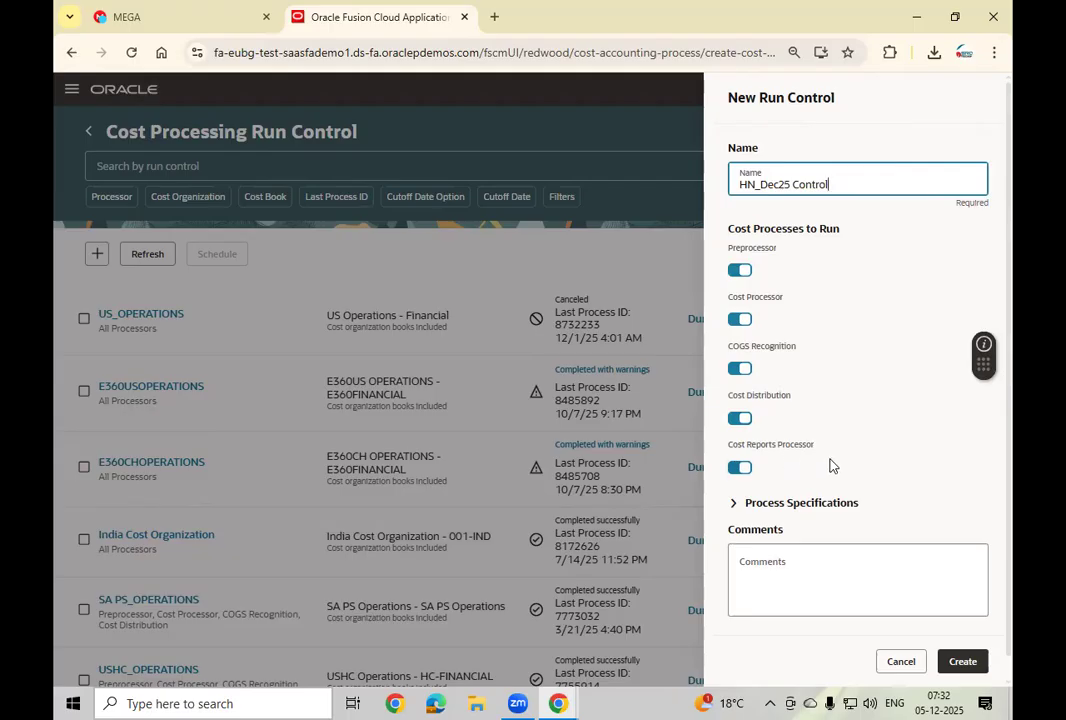
pyautogui.click(734, 503)
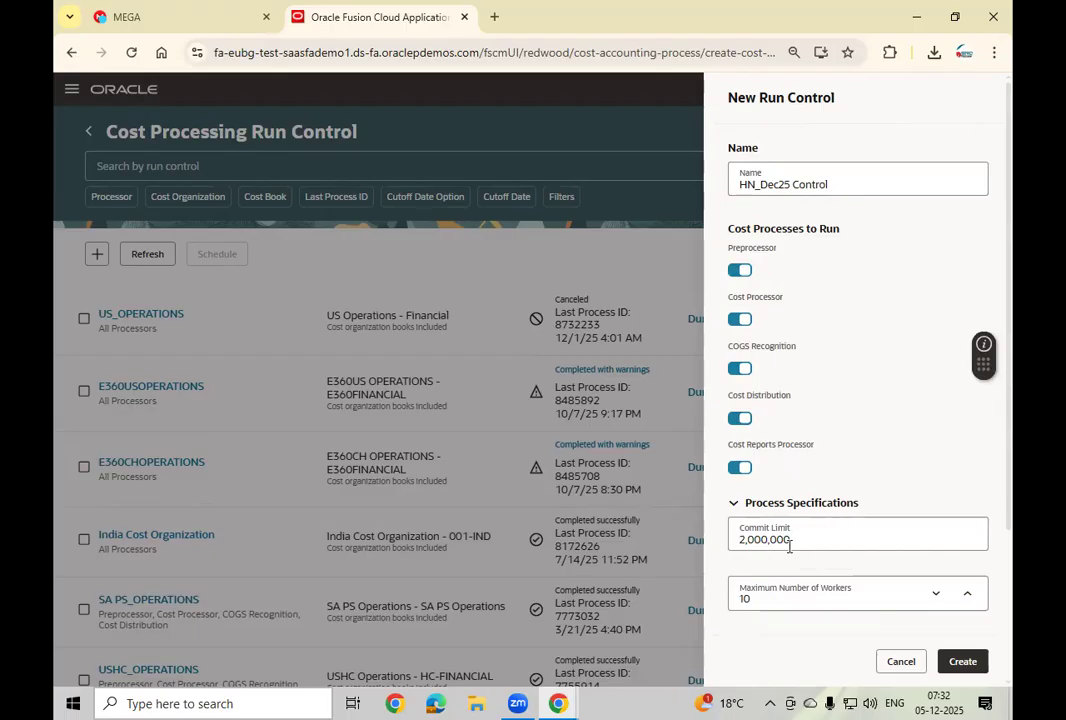
pyautogui.click(962, 661)
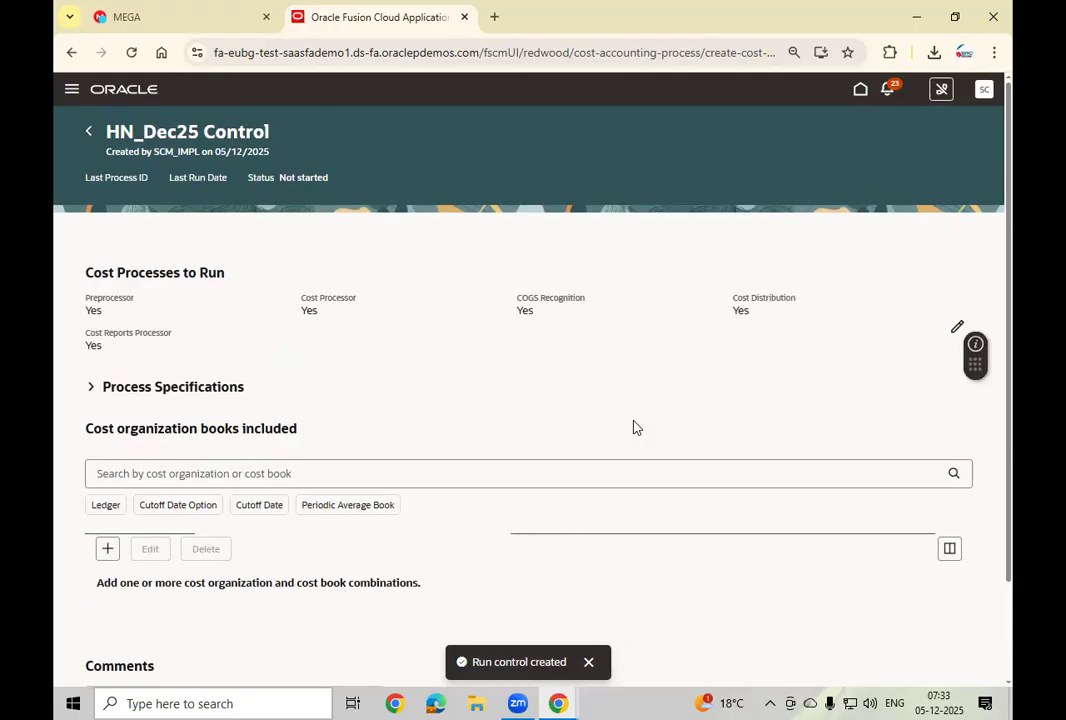
# Start adding a cost organization book to the run control, with cost organization US Operations and cost book Financial
pyautogui.scroll(-1, 469, 504)
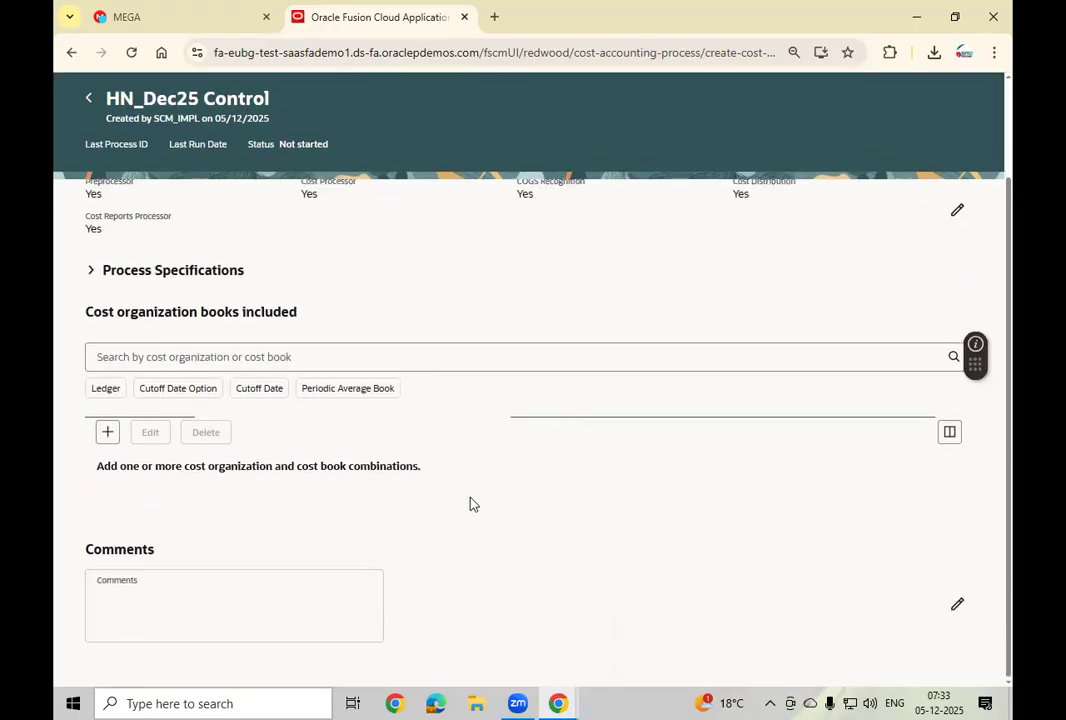
pyautogui.click(107, 432)
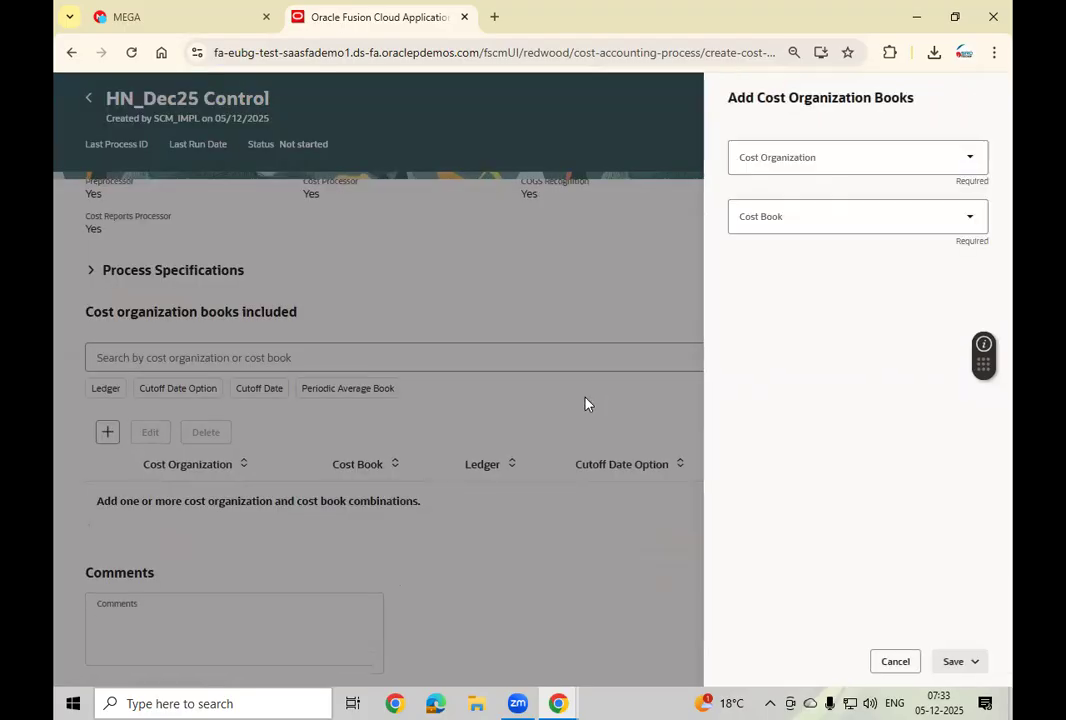
pyautogui.click(873, 171)
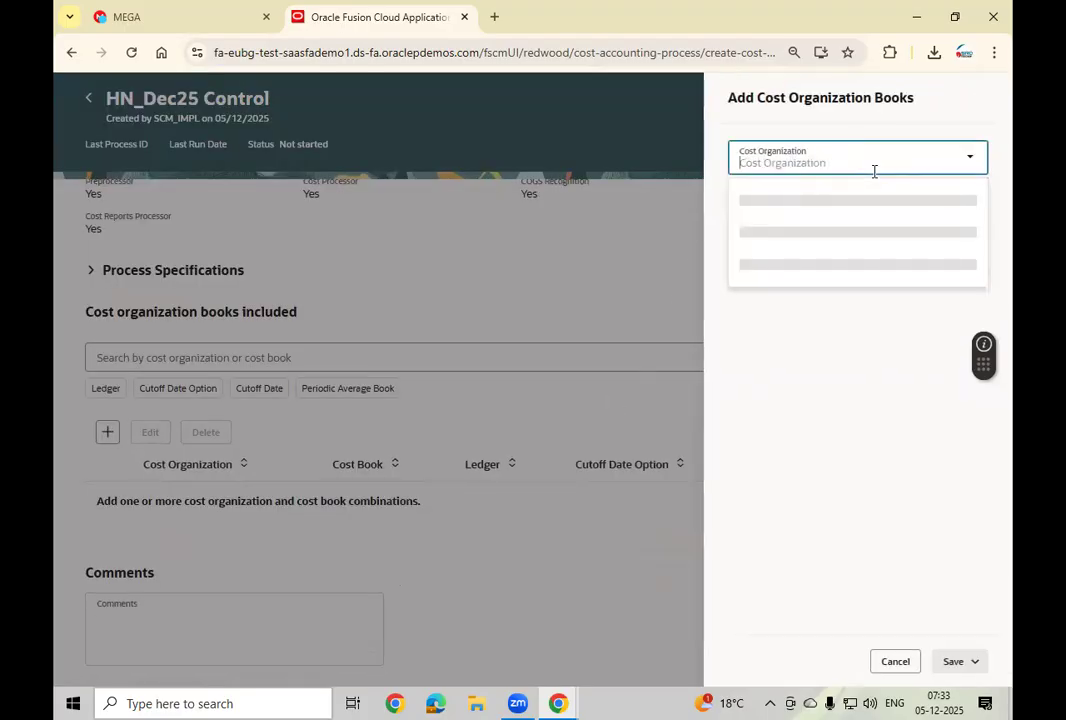
pyautogui.write('us ')
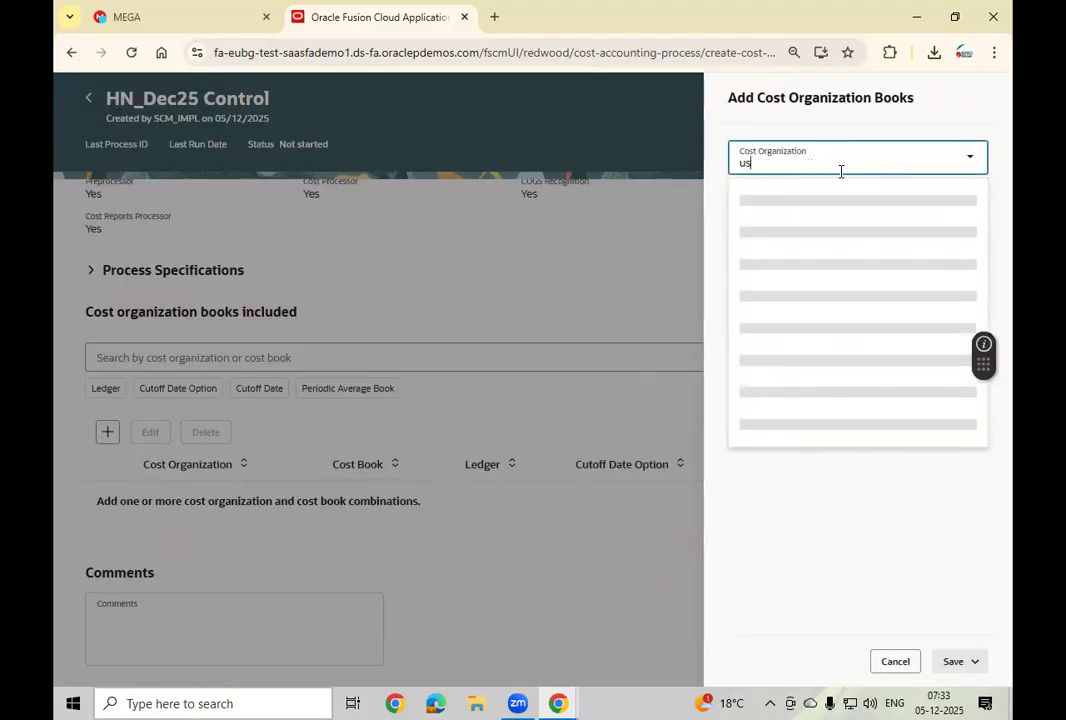
pyautogui.write('op')
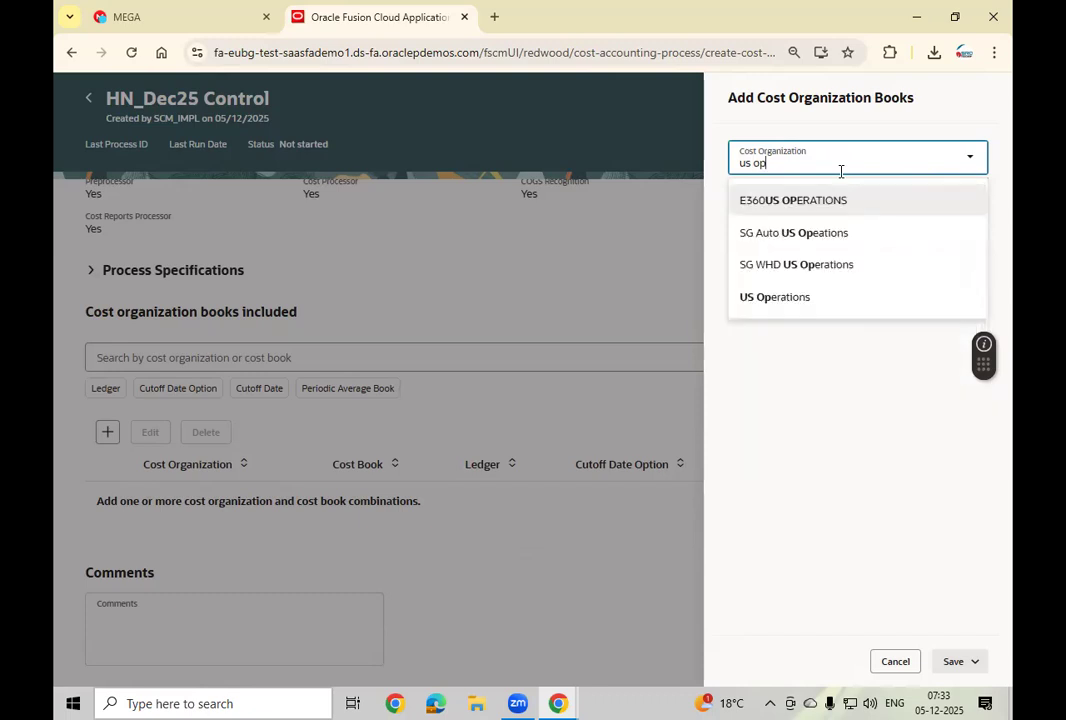
pyautogui.click(808, 297)
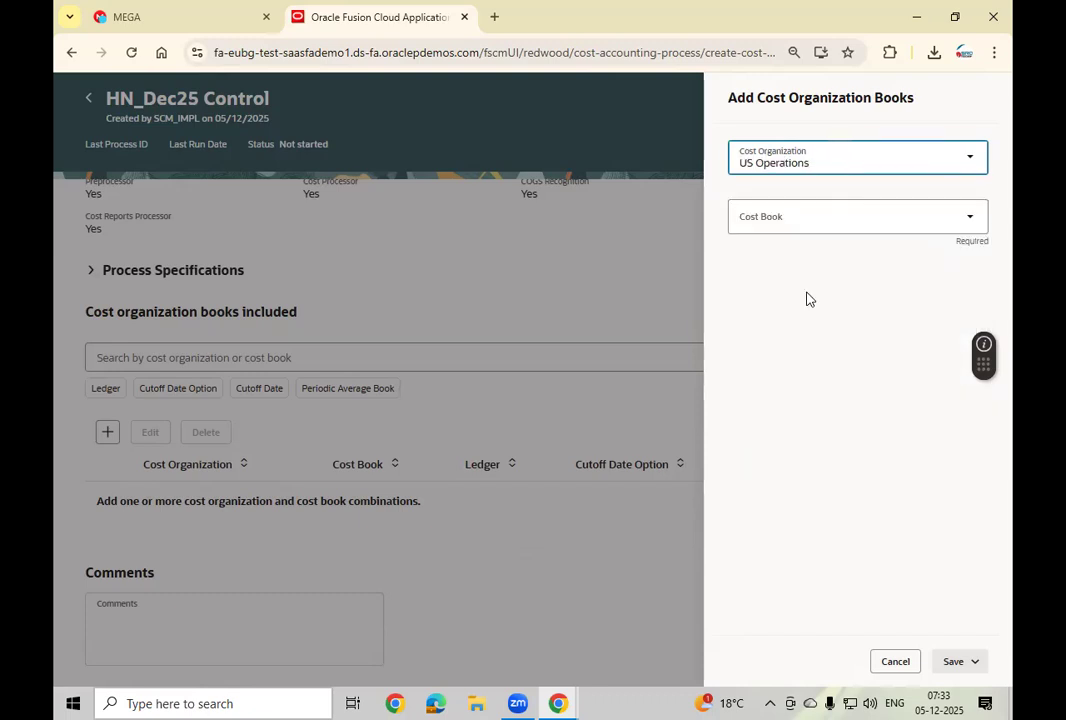
pyautogui.click(916, 219)
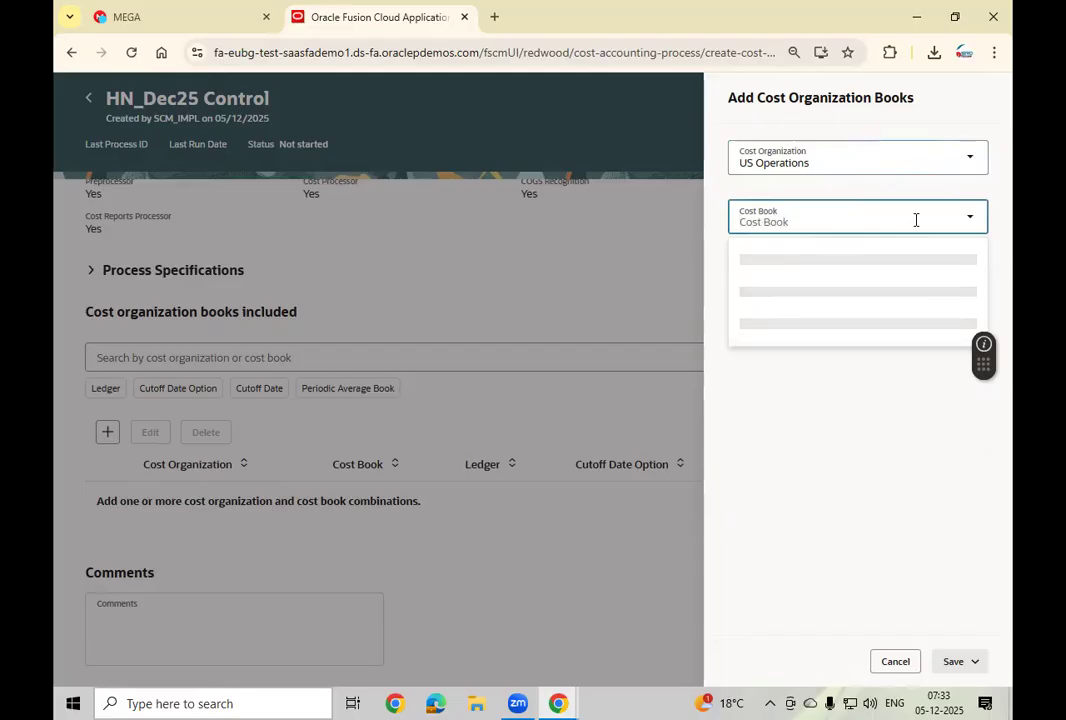
pyautogui.write('fina')
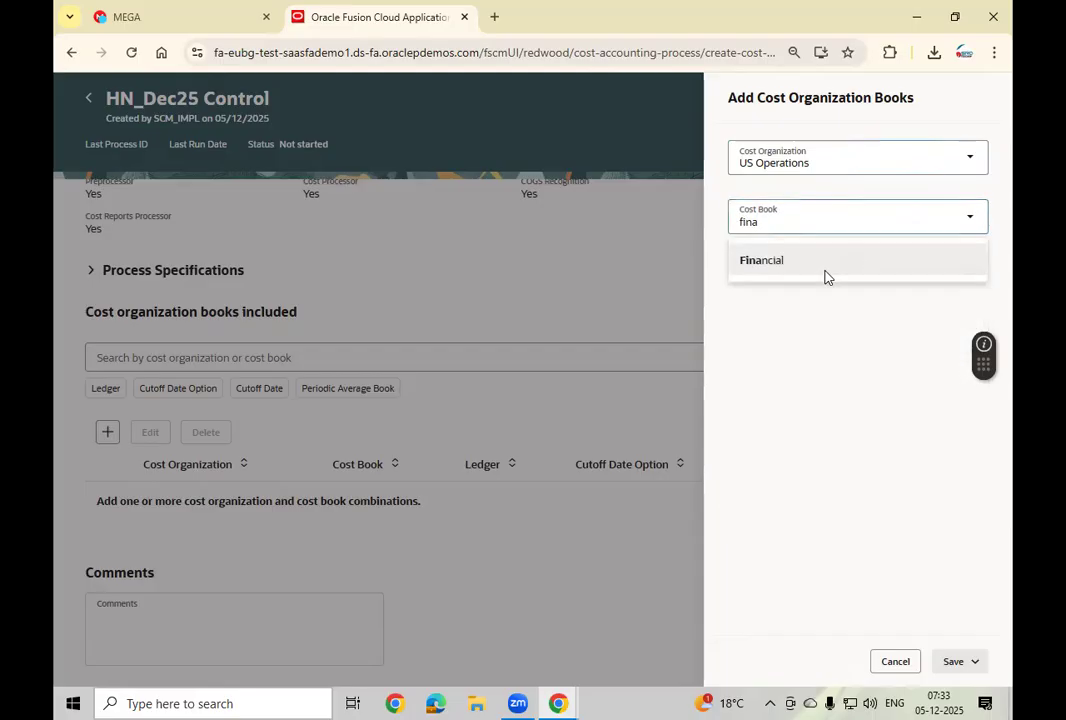
pyautogui.click(826, 277)
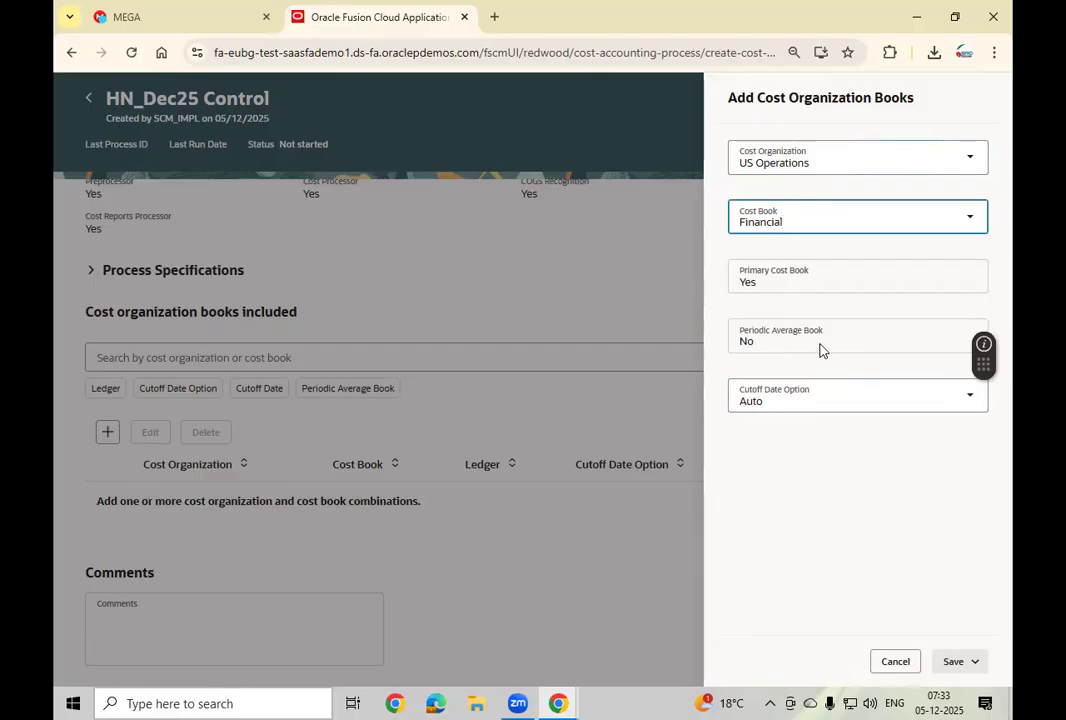
# Set the book's cutoff date option to User defined with cutoff date 12/31/25, then save and close the entry
pyautogui.click(842, 403)
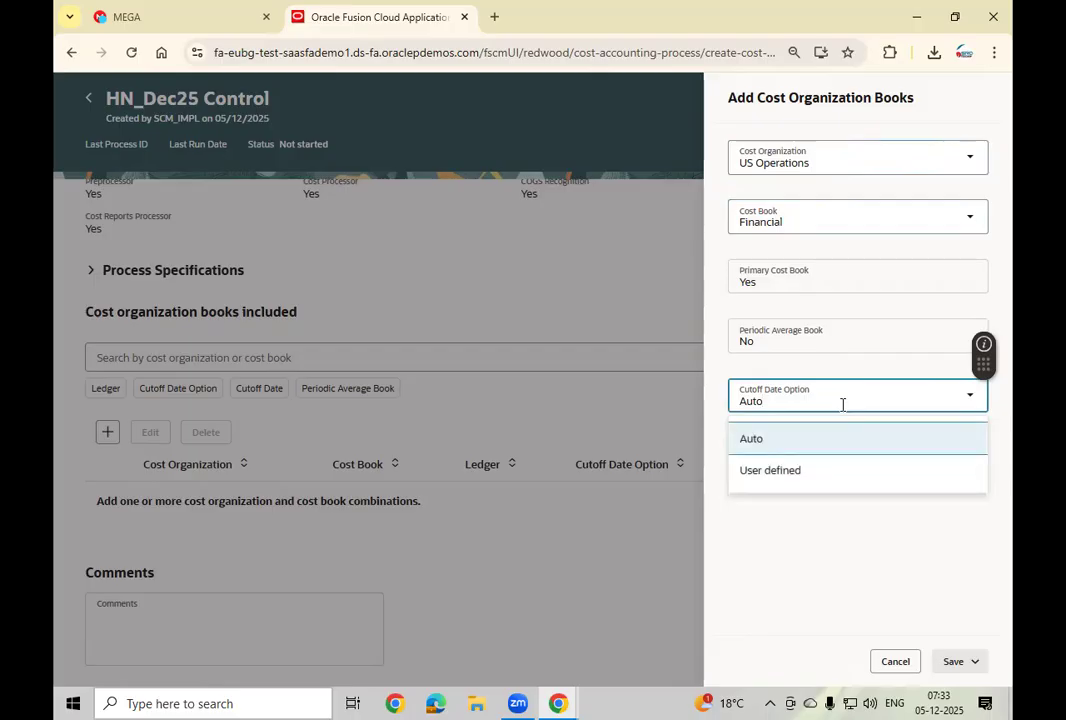
pyautogui.click(797, 472)
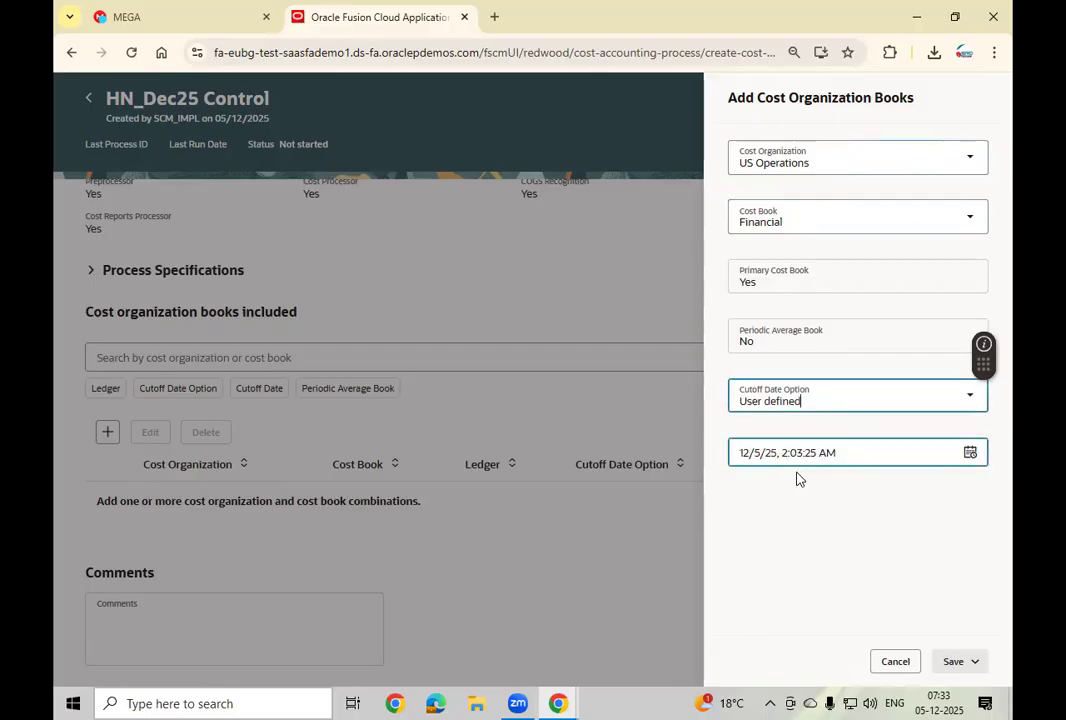
pyautogui.click(969, 452)
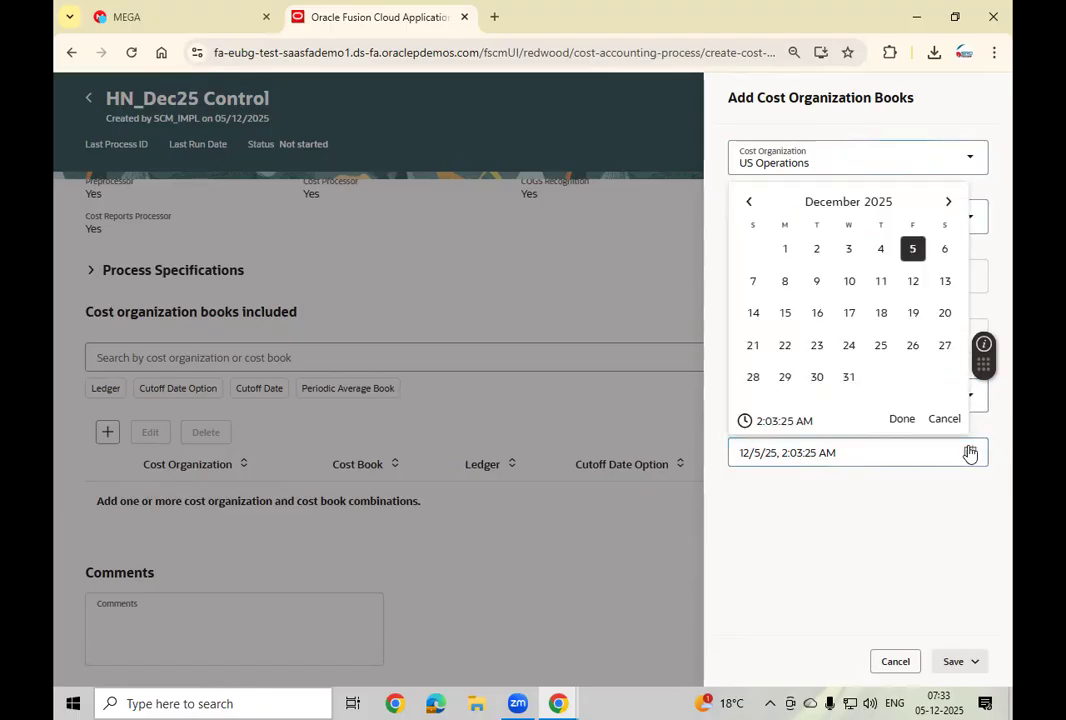
pyautogui.click(848, 377)
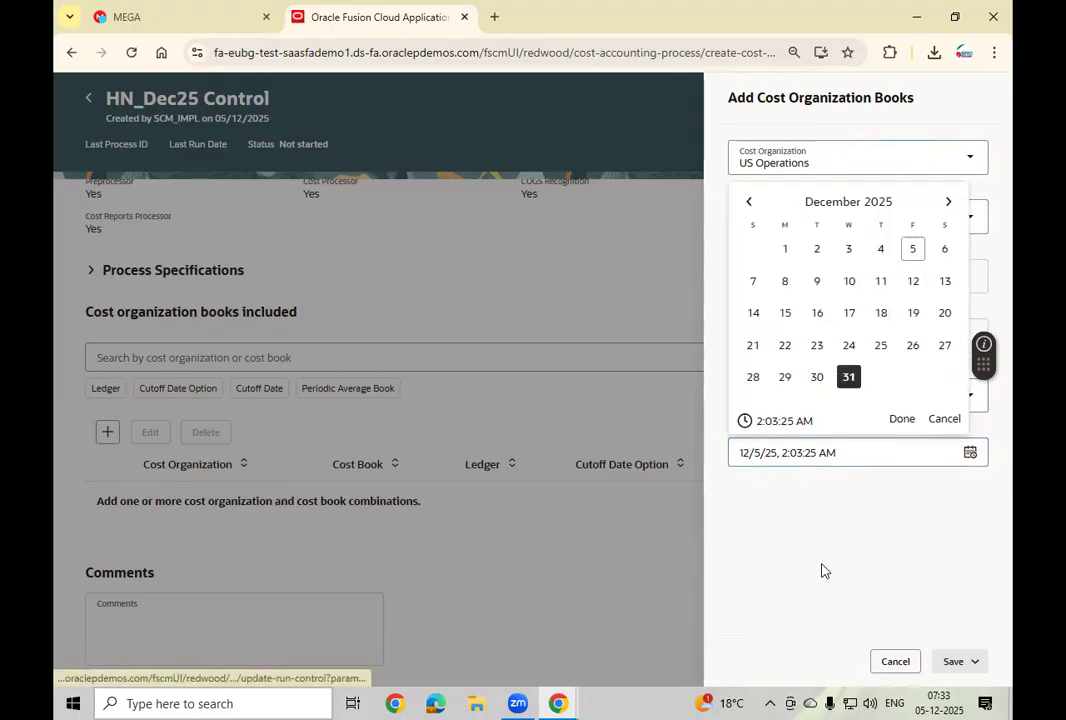
pyautogui.click(903, 420)
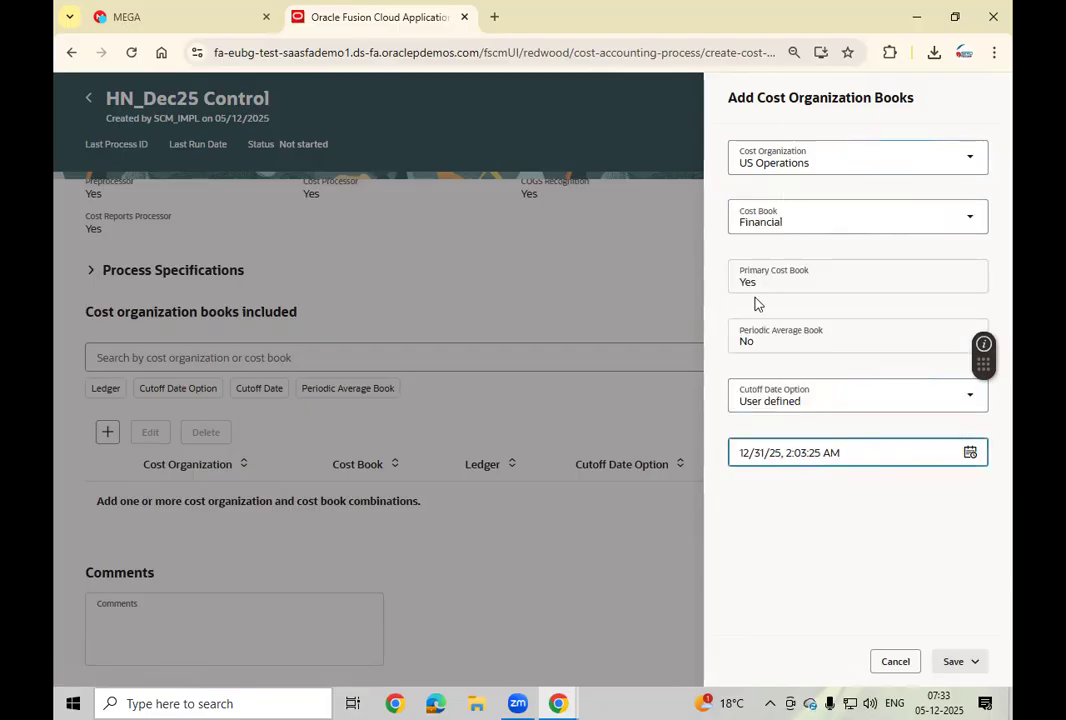
pyautogui.click(974, 664)
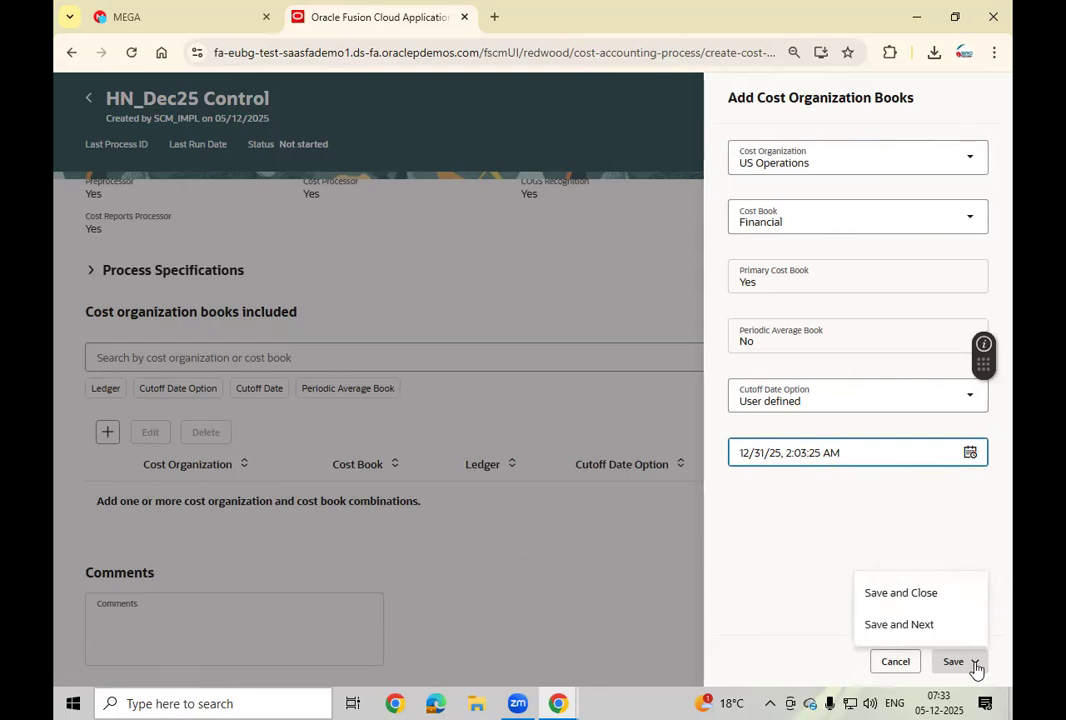
pyautogui.click(926, 602)
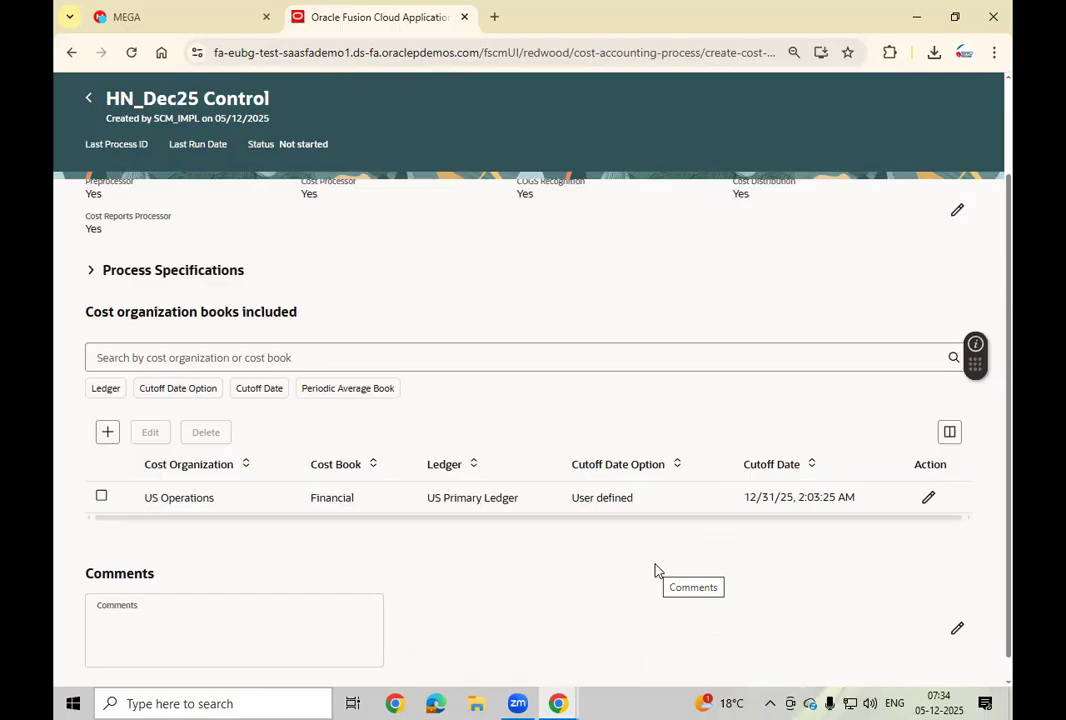
pyautogui.scroll(-1, 655, 570)
pyautogui.scroll(2, 655, 570)
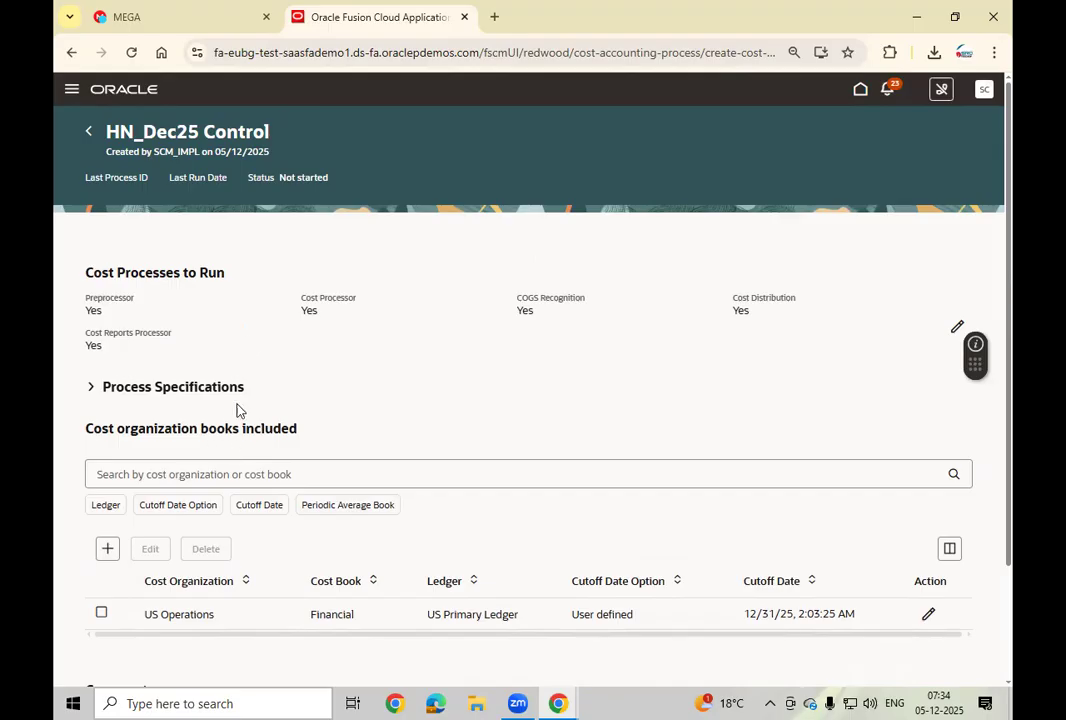
# Return to the list of cost processing run controls, then select HN_Dec25 Control and run it immediately
pyautogui.click(90, 136)
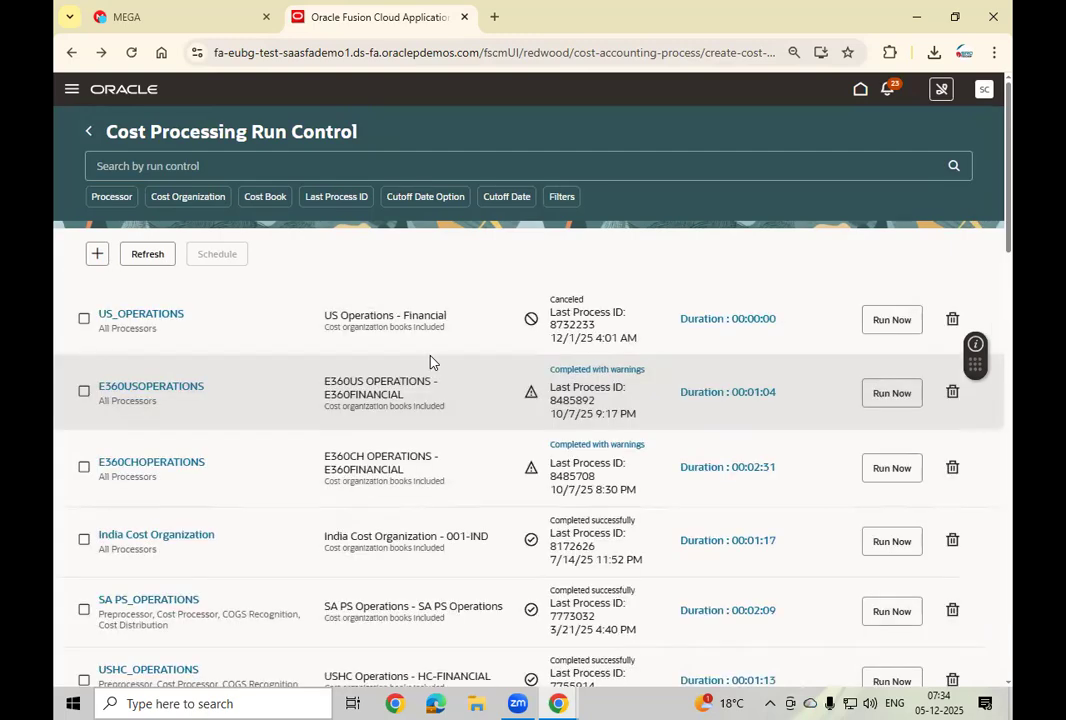
pyautogui.scroll(-3, 254, 376)
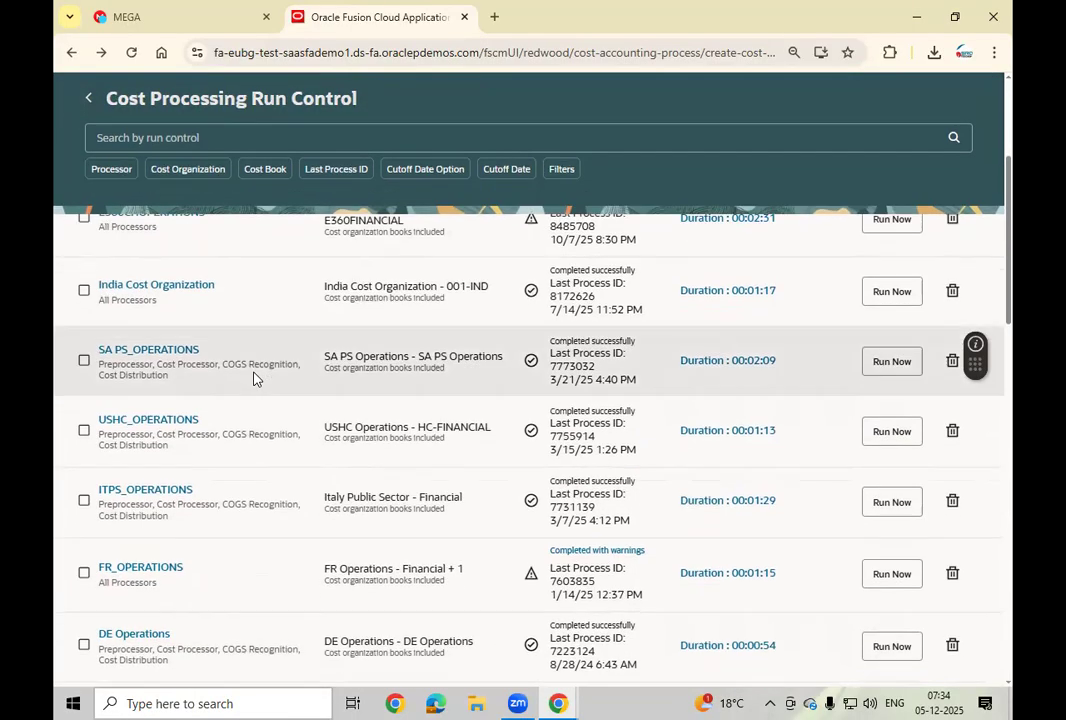
pyautogui.scroll(-3, 251, 452)
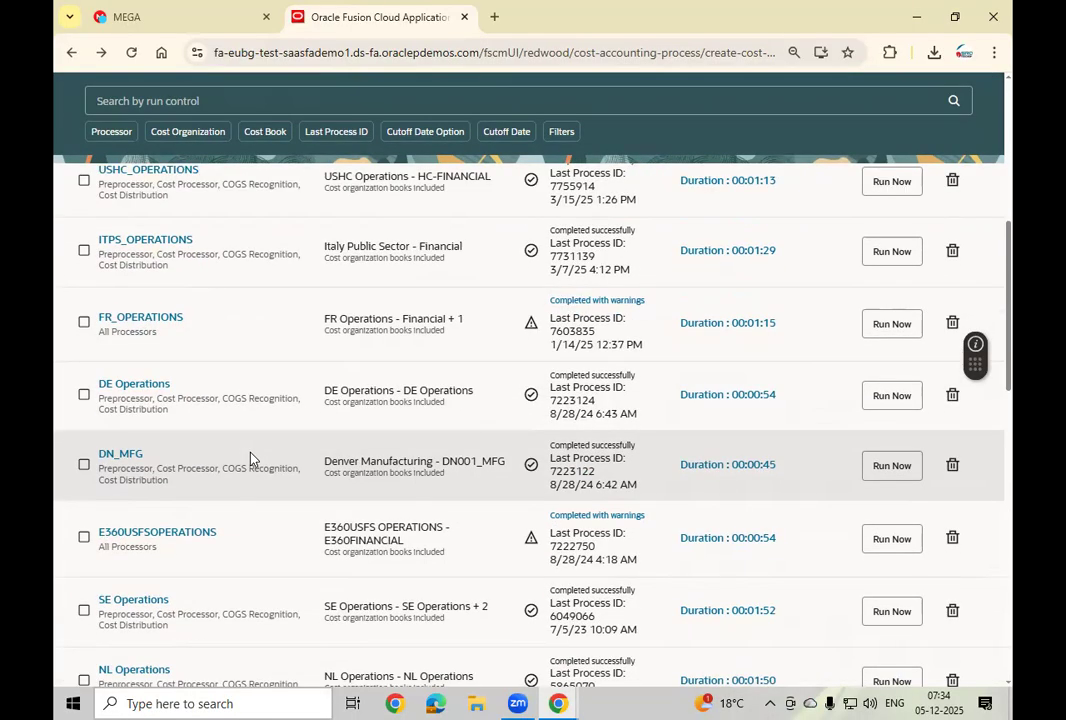
pyautogui.scroll(-2, 251, 452)
pyautogui.scroll(-5, 251, 452)
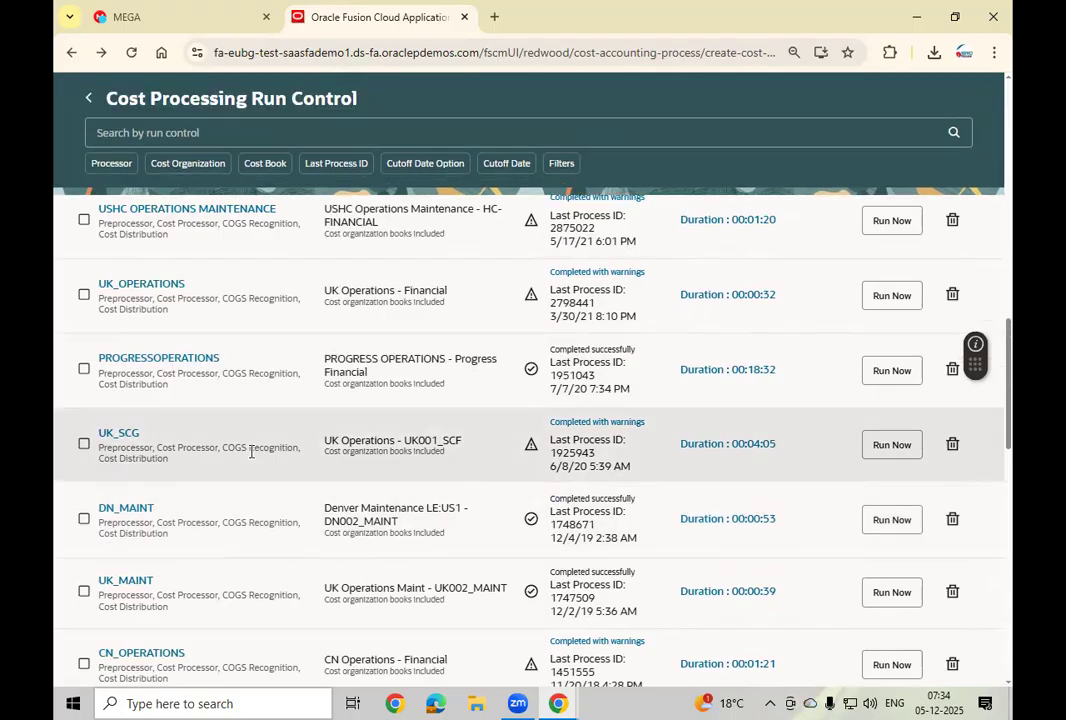
pyautogui.scroll(-10, 251, 452)
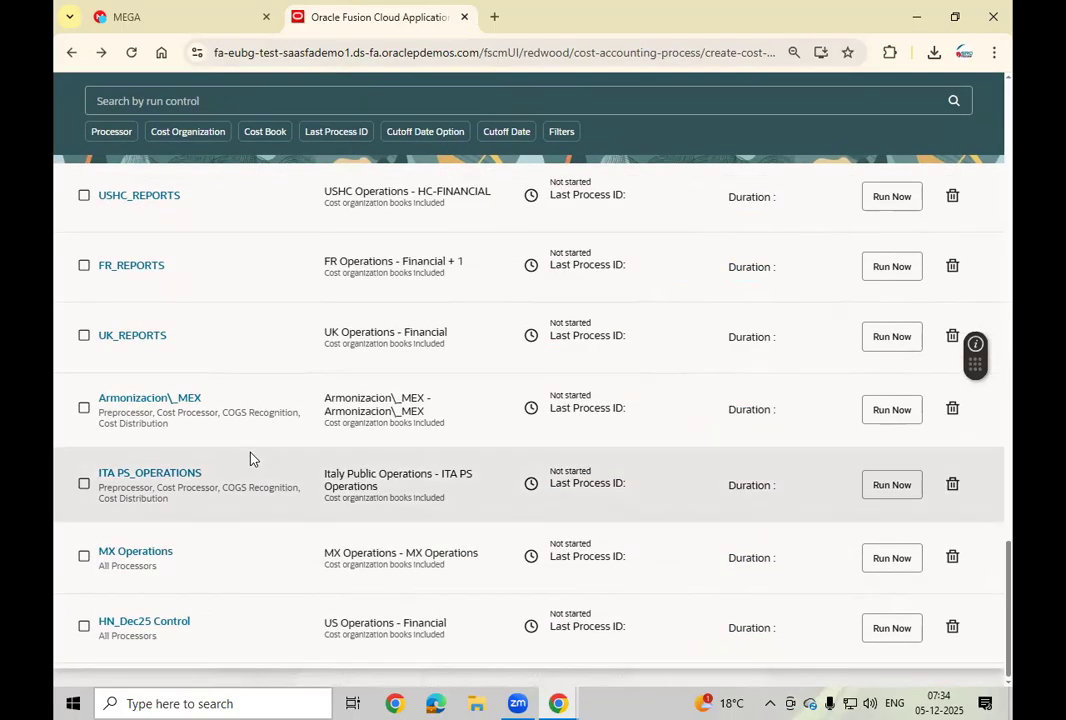
pyautogui.click(130, 656)
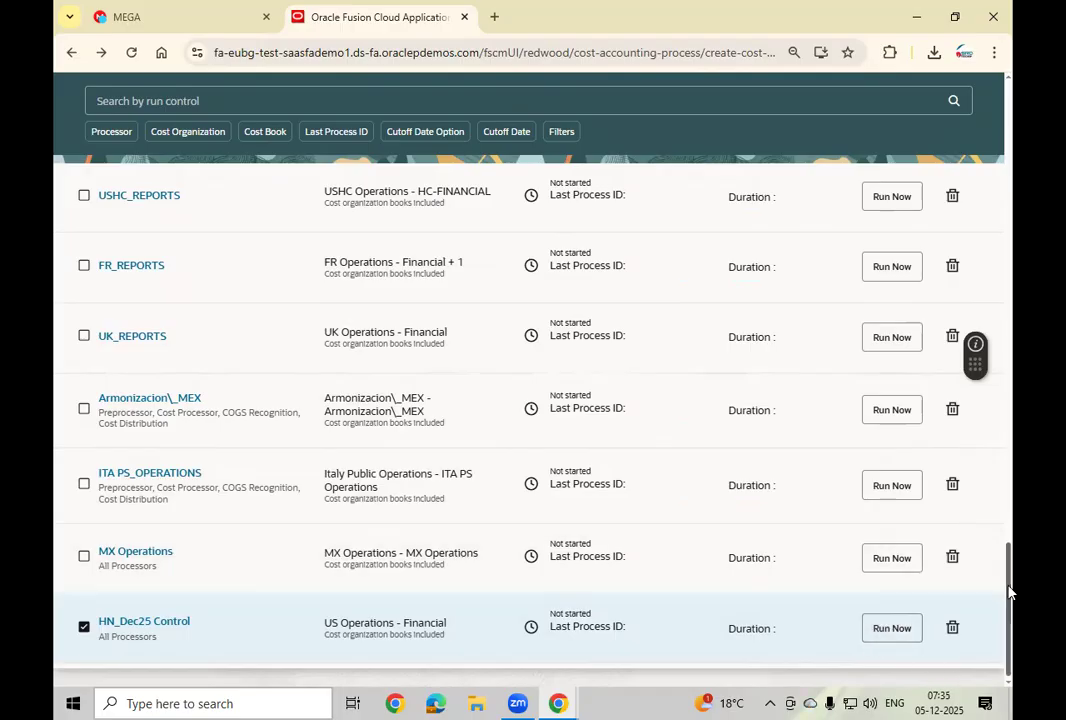
pyautogui.moveTo(1008, 567); pyautogui.dragTo(1012, 133)
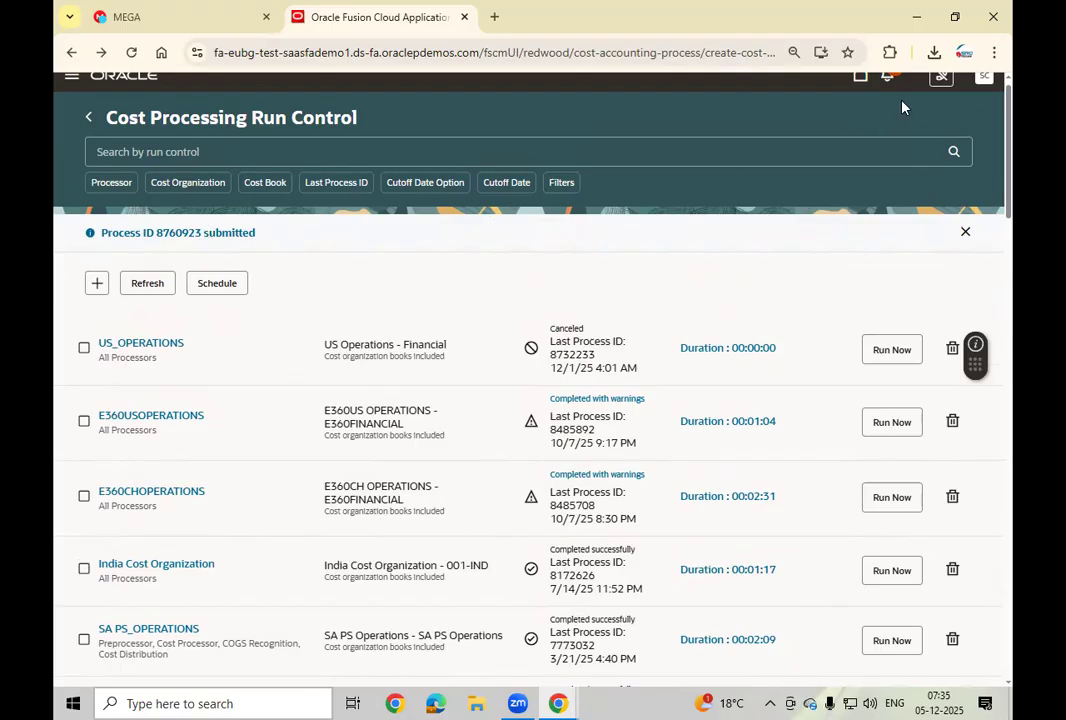
# Go to the home page and open Scheduled Processes from the Tools group
pyautogui.click(859, 79)
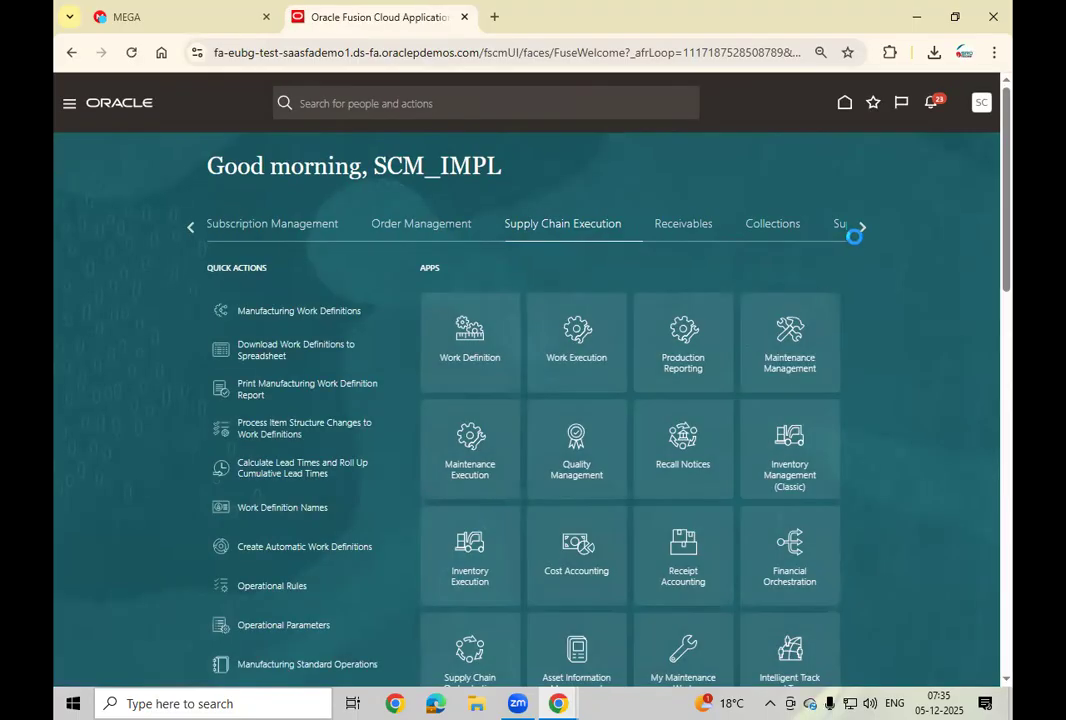
pyautogui.click(860, 230)
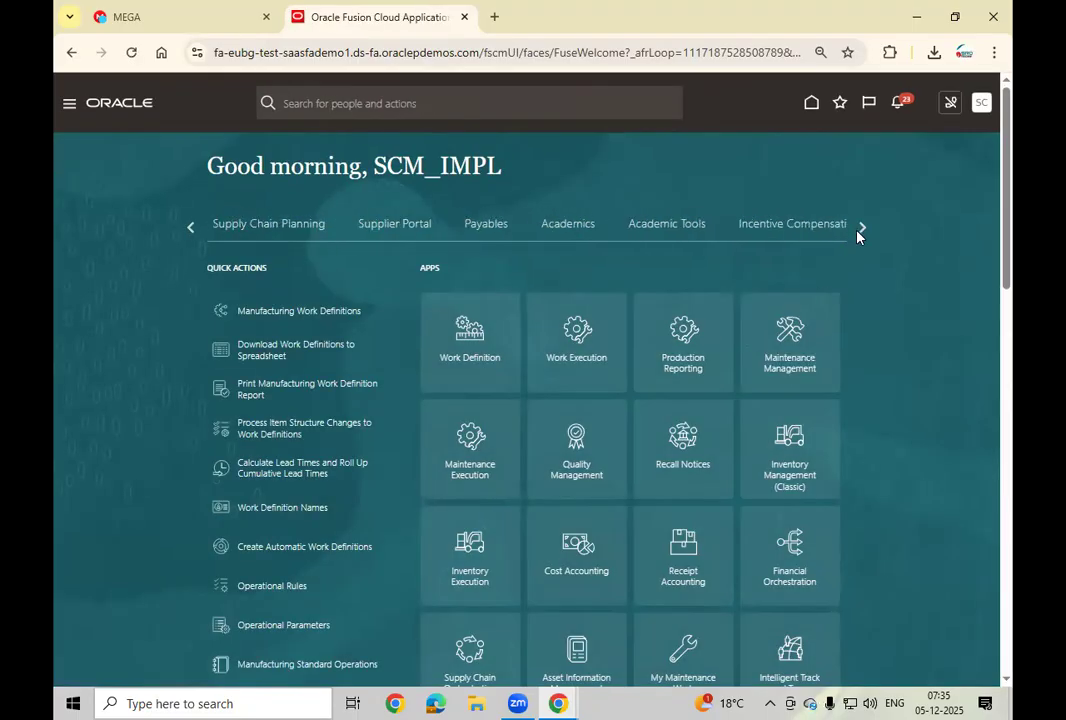
pyautogui.click(860, 230)
pyautogui.click(860, 230)
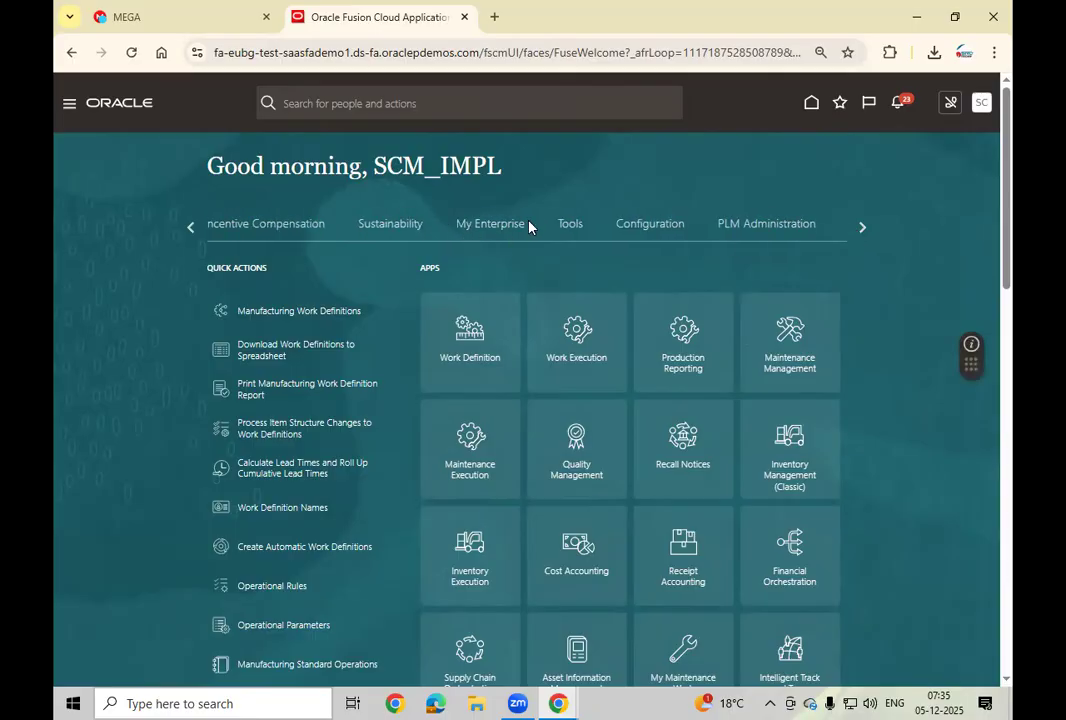
pyautogui.click(571, 226)
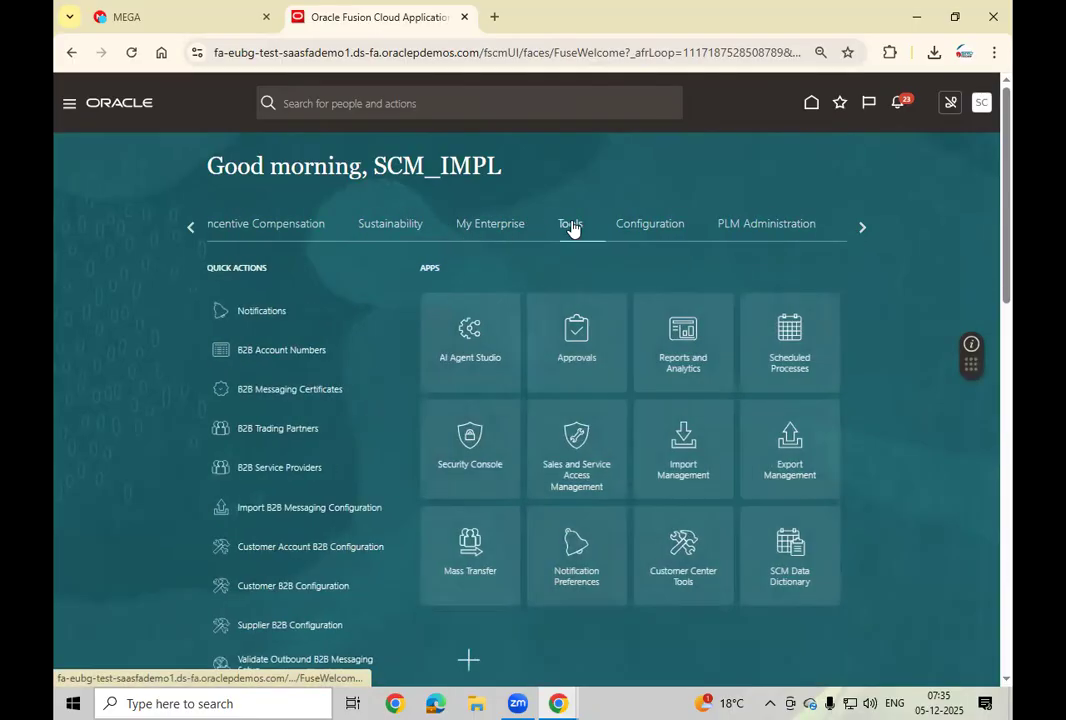
pyautogui.click(800, 367)
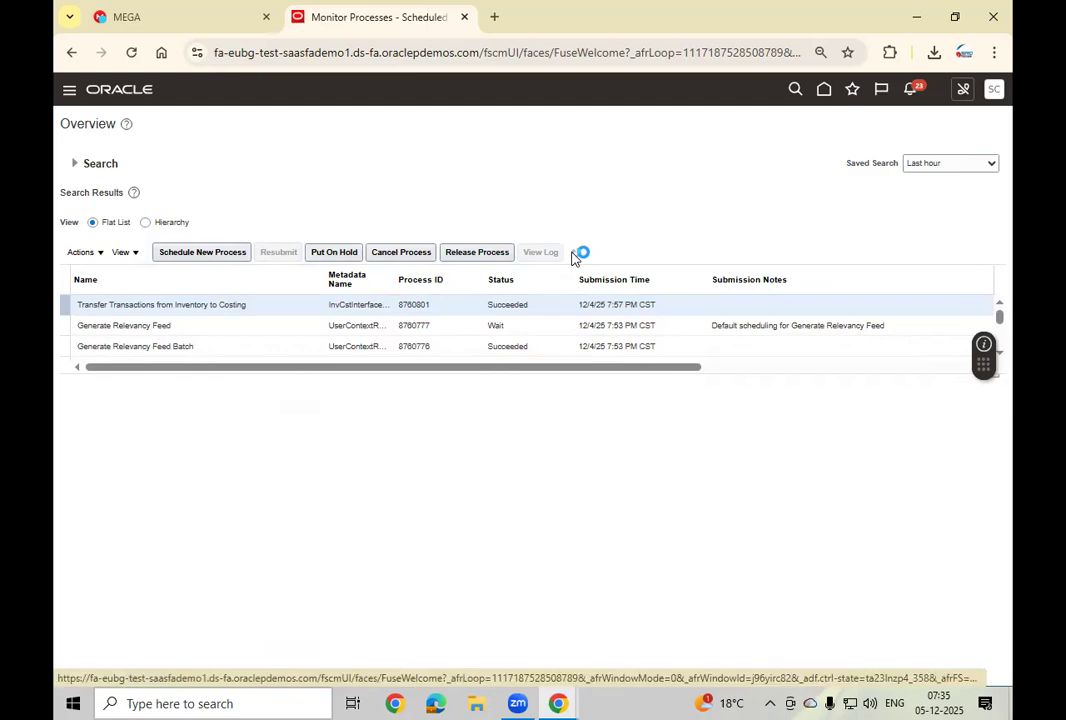
# Refresh and enlarge the process list, and check the details of the Create Cost Accounting Distributions process submitted at 8:04 PM
pyautogui.click(577, 256)
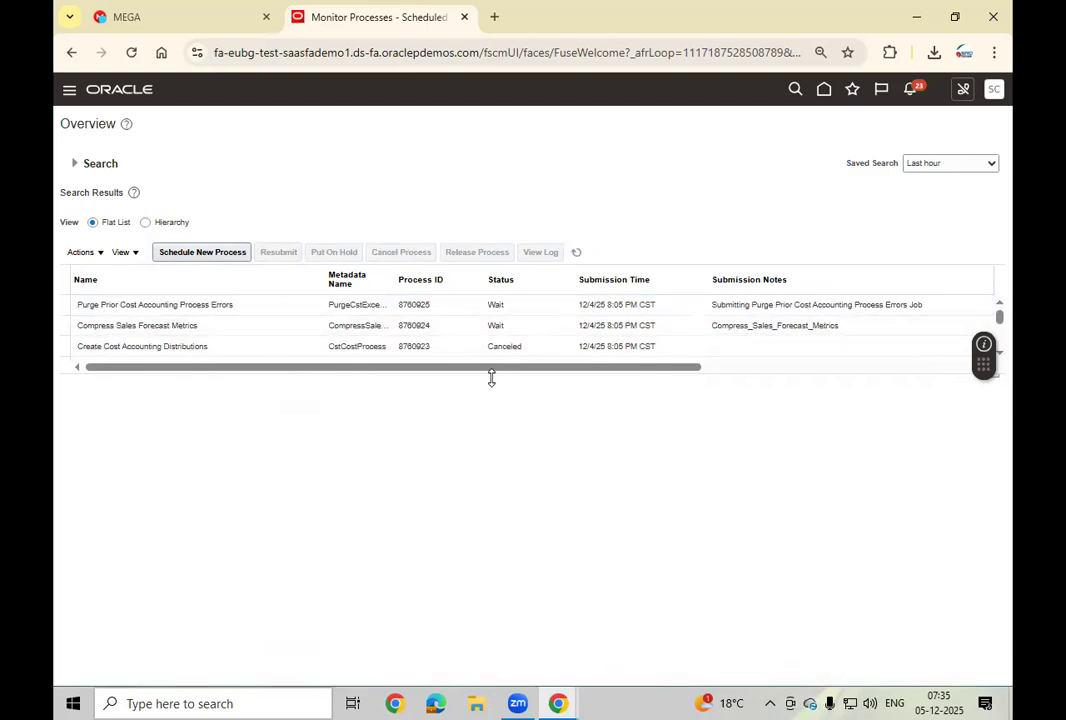
pyautogui.moveTo(507, 387); pyautogui.dragTo(500, 492)
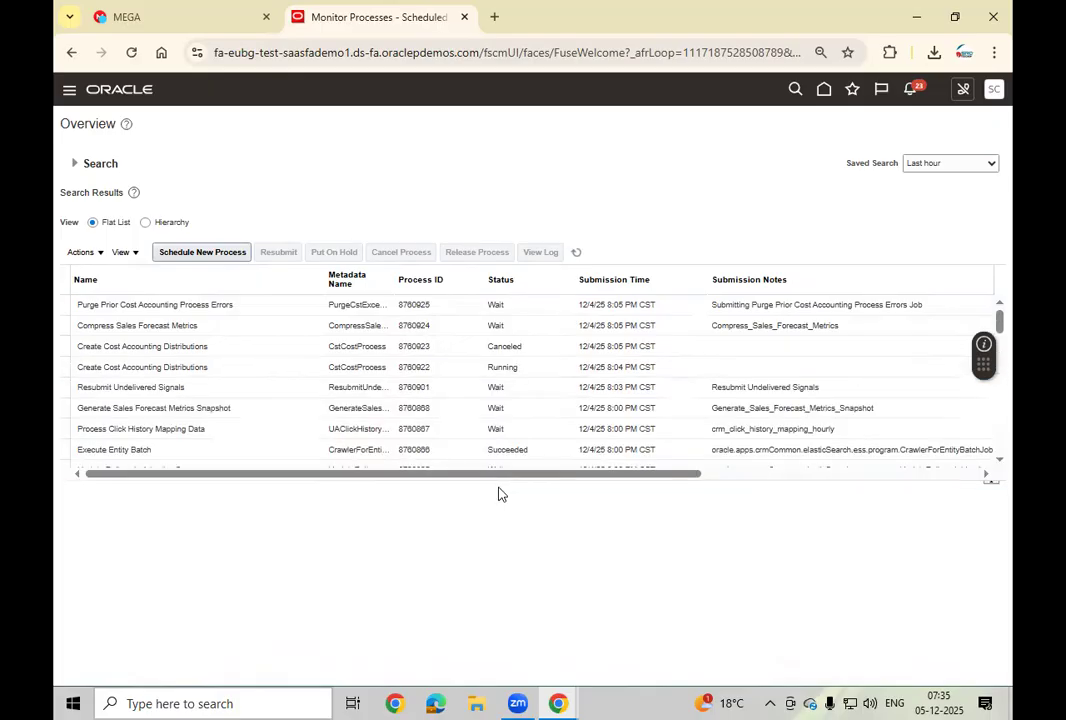
pyautogui.click(527, 367)
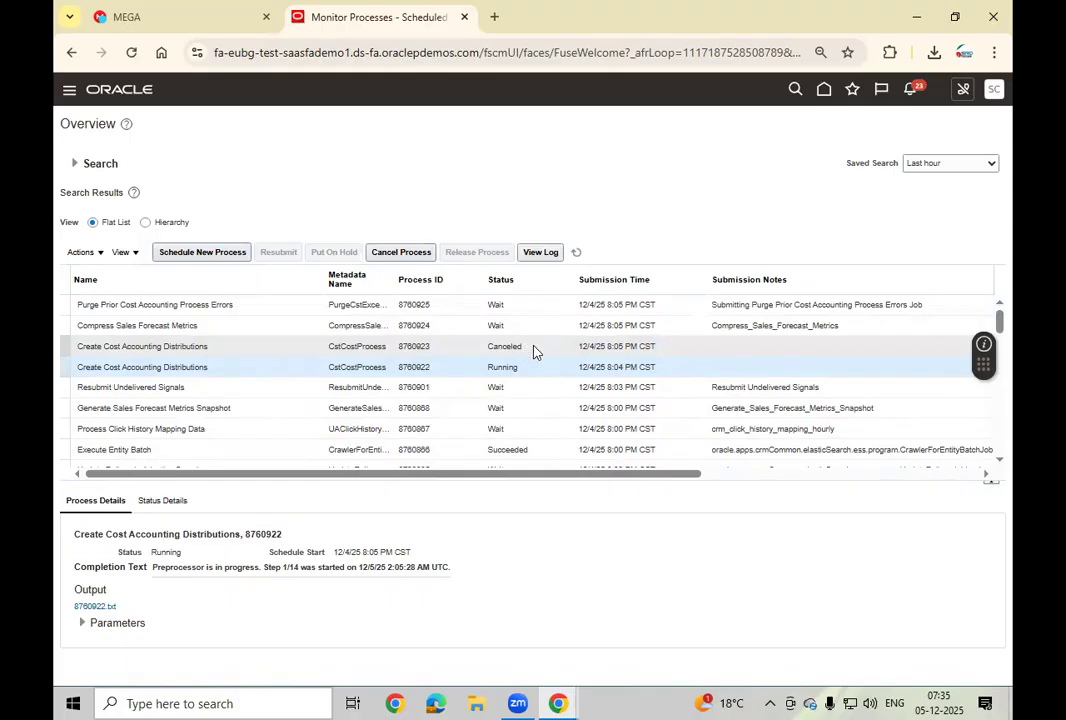
pyautogui.click(575, 256)
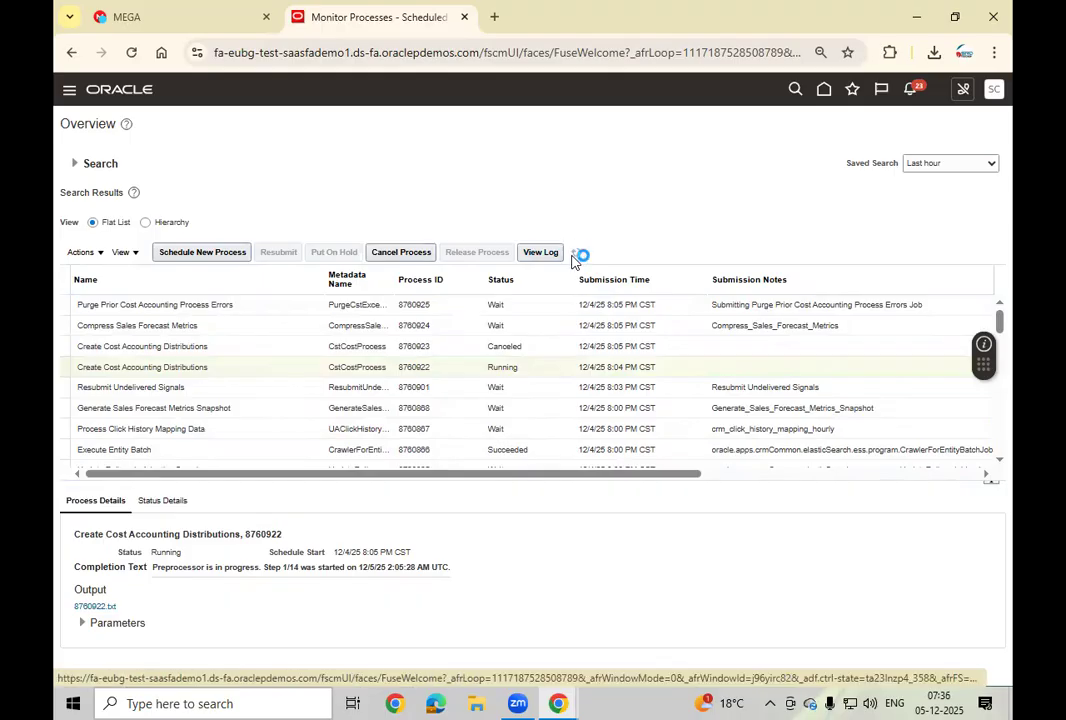
pyautogui.click(575, 254)
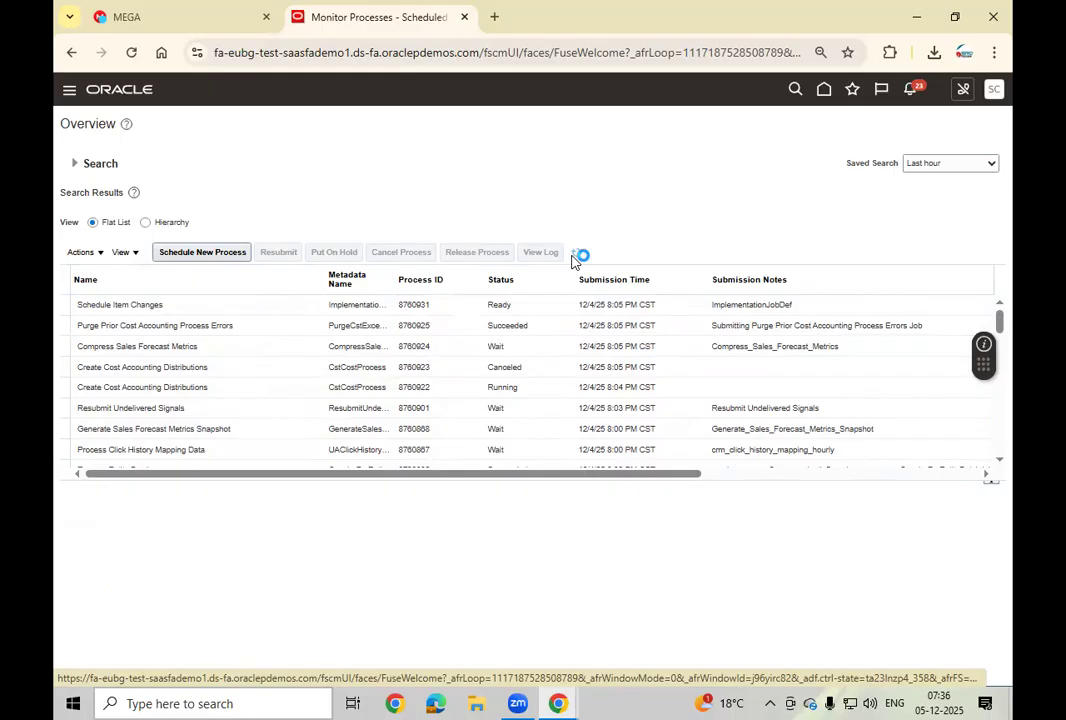
pyautogui.click(575, 256)
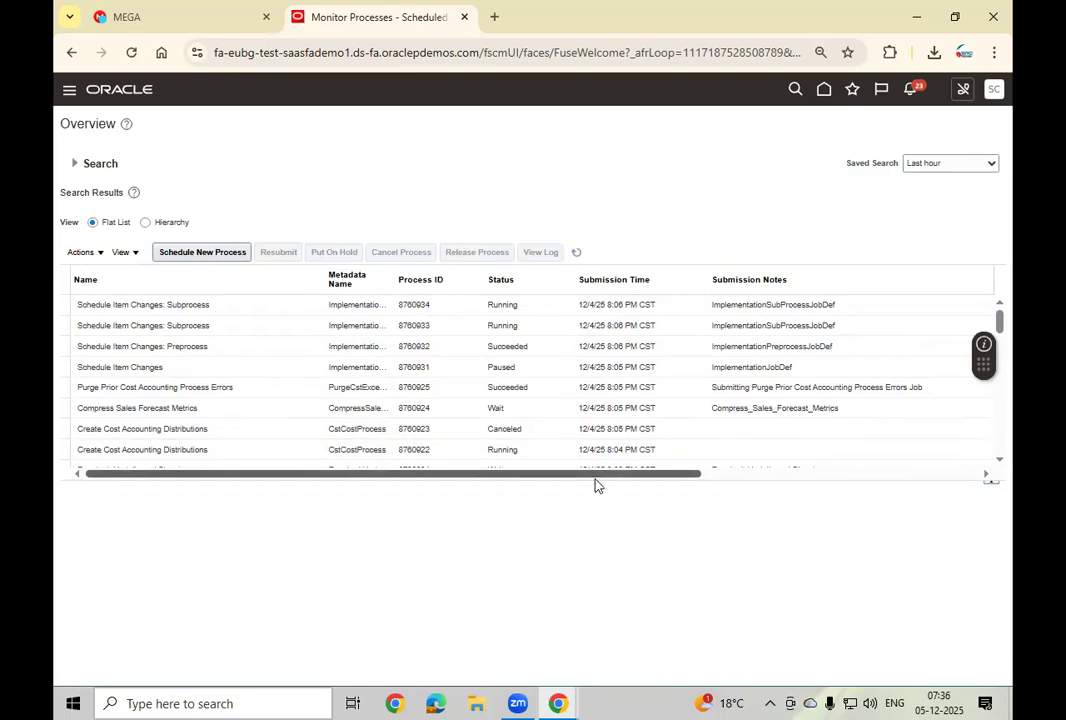
pyautogui.moveTo(590, 497); pyautogui.dragTo(560, 614)
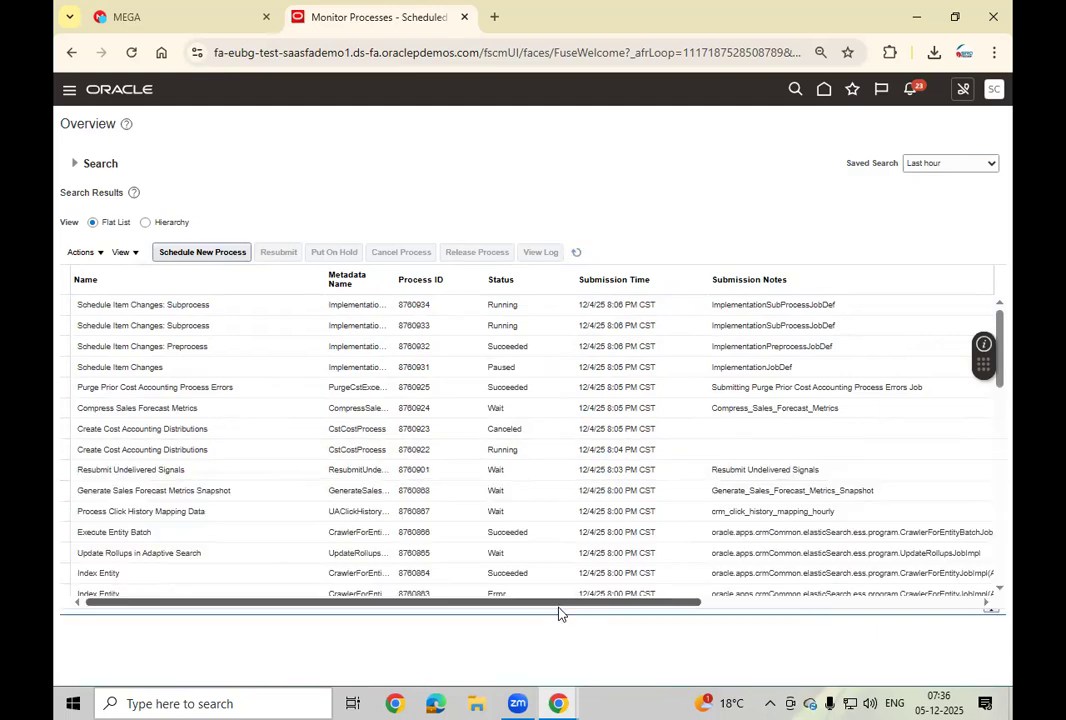
pyautogui.click(544, 445)
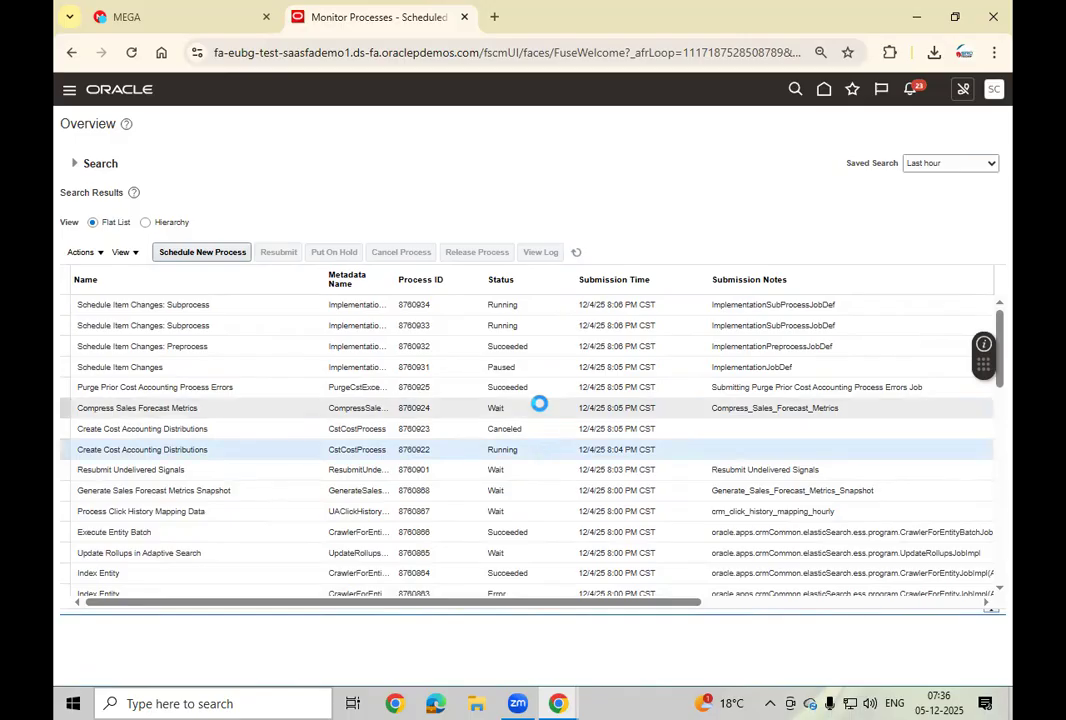
# Keep refreshing the process list until the 8:04 PM Create Cost Accounting Distributions process stops running, and view its details
pyautogui.click(578, 252)
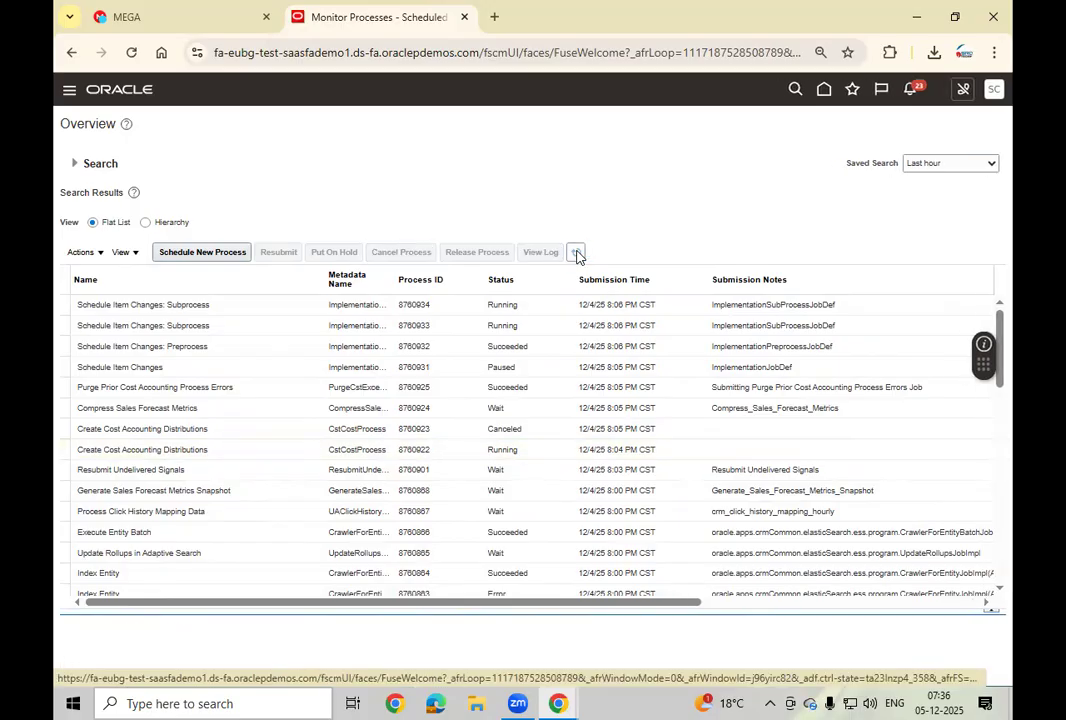
pyautogui.click(577, 253)
pyautogui.click(577, 254)
pyautogui.click(577, 255)
pyautogui.click(577, 255)
pyautogui.click(577, 255)
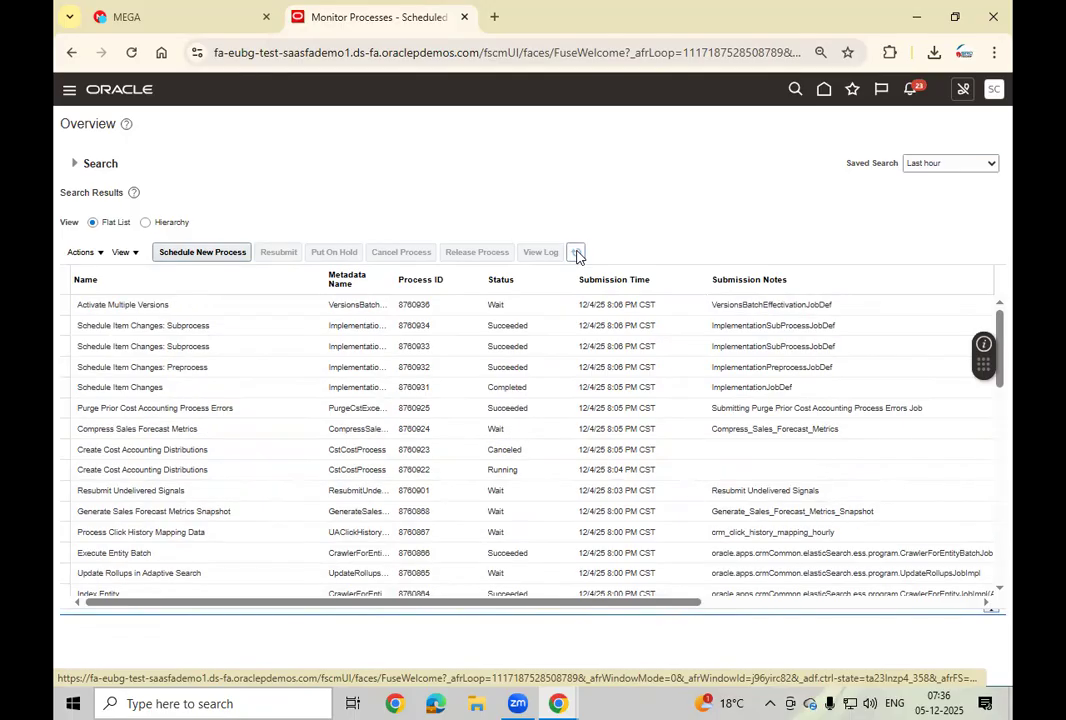
pyautogui.click(577, 255)
pyautogui.click(577, 255)
pyautogui.click(577, 255)
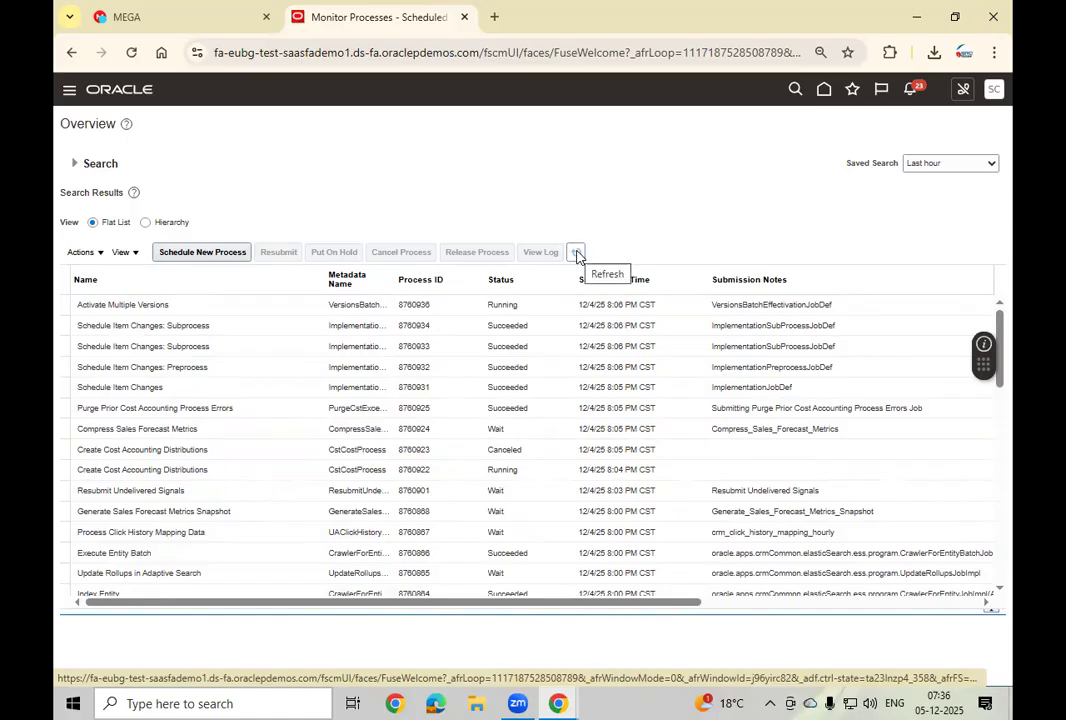
pyautogui.click(577, 255)
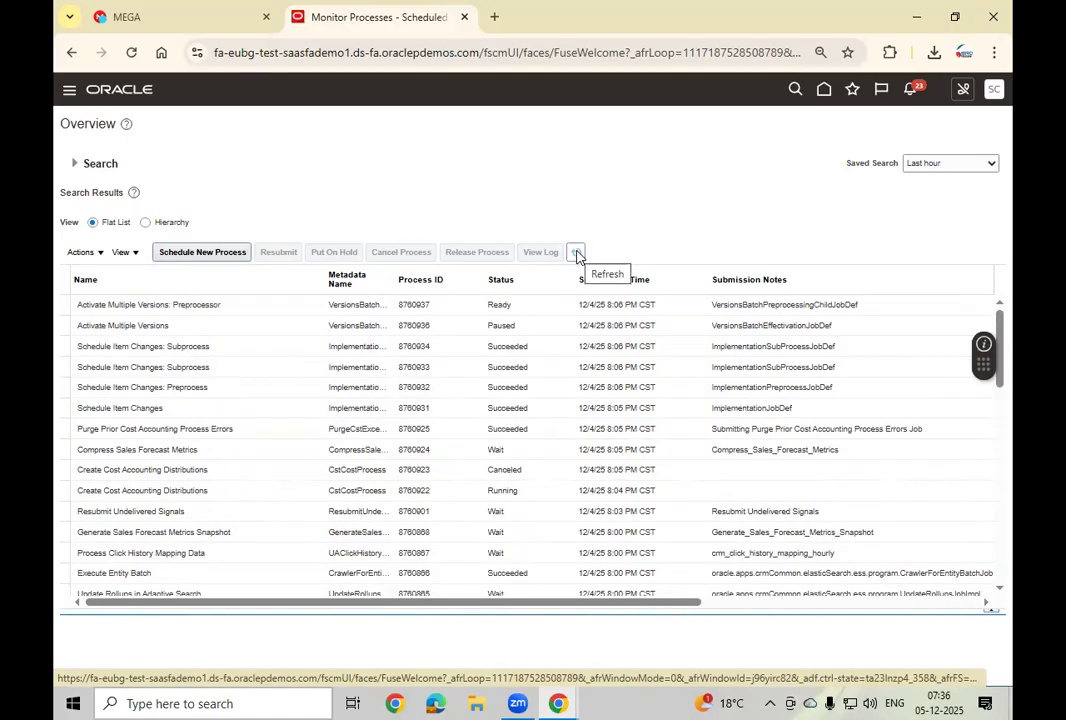
pyautogui.click(577, 255)
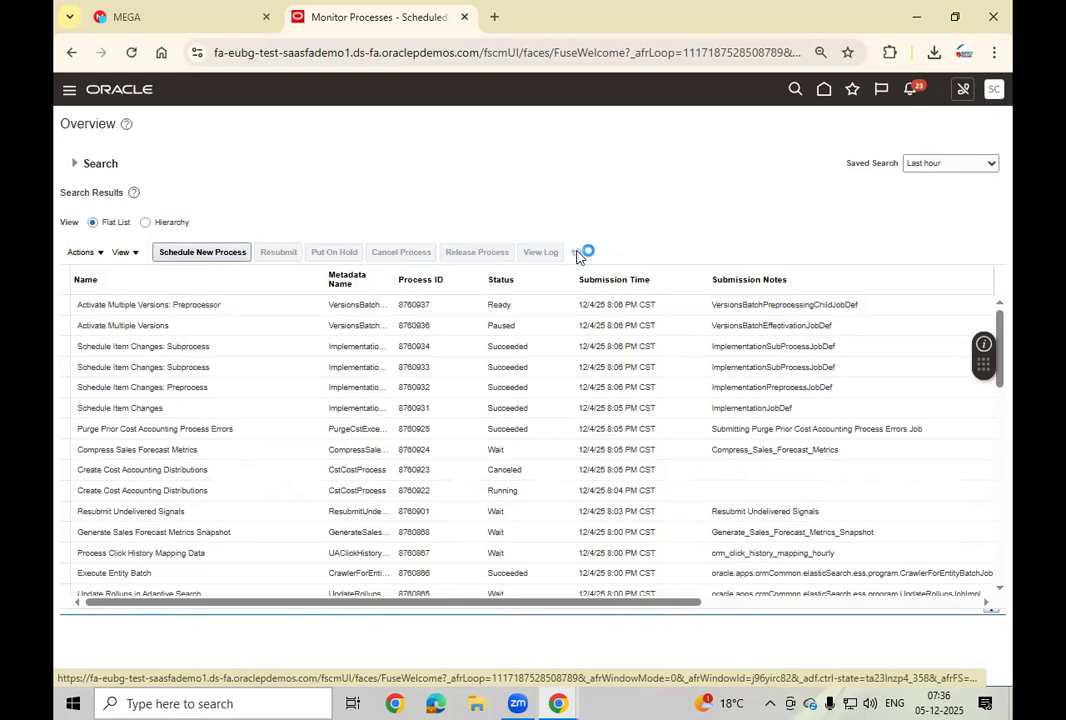
pyautogui.click(577, 256)
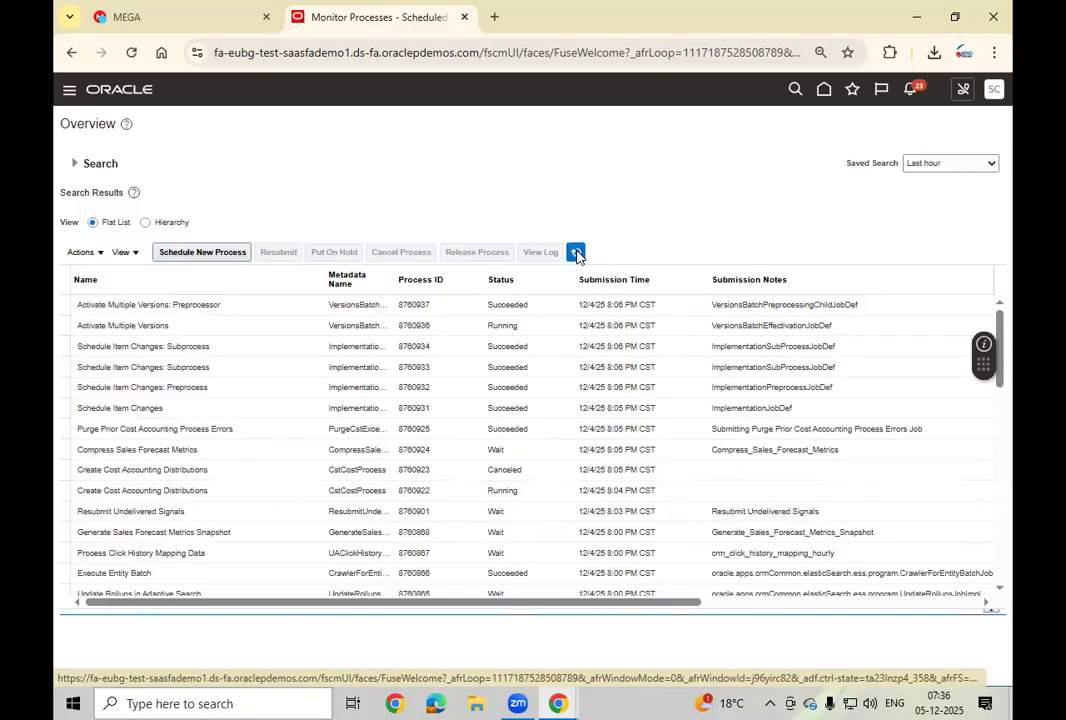
pyautogui.click(580, 257)
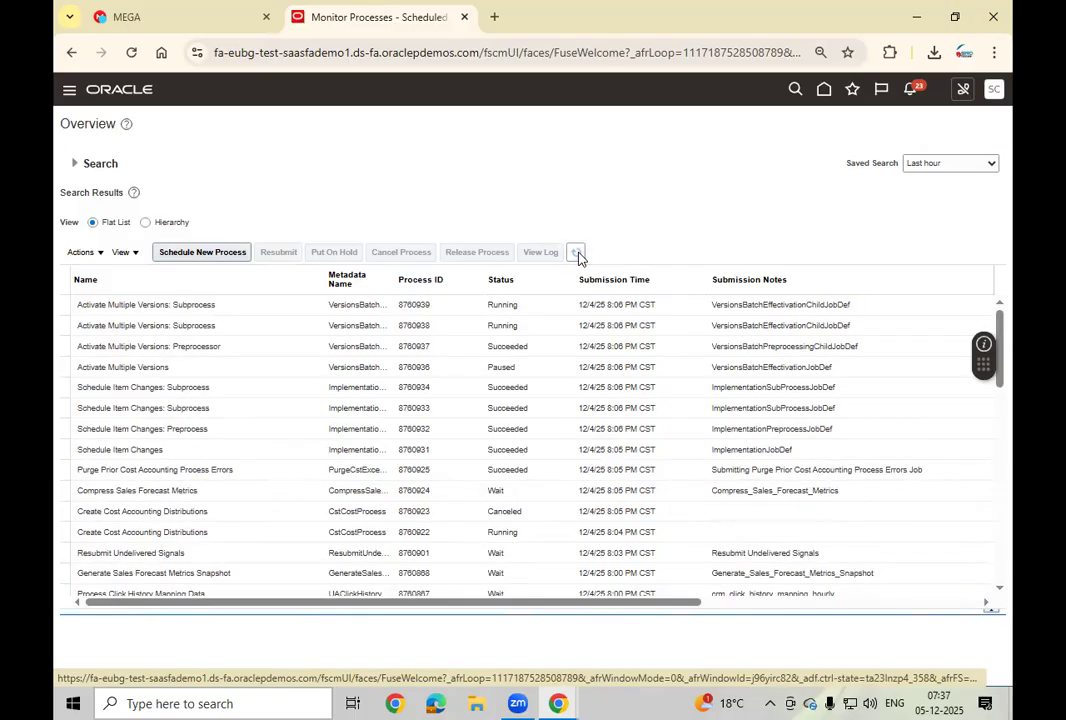
pyautogui.click(537, 530)
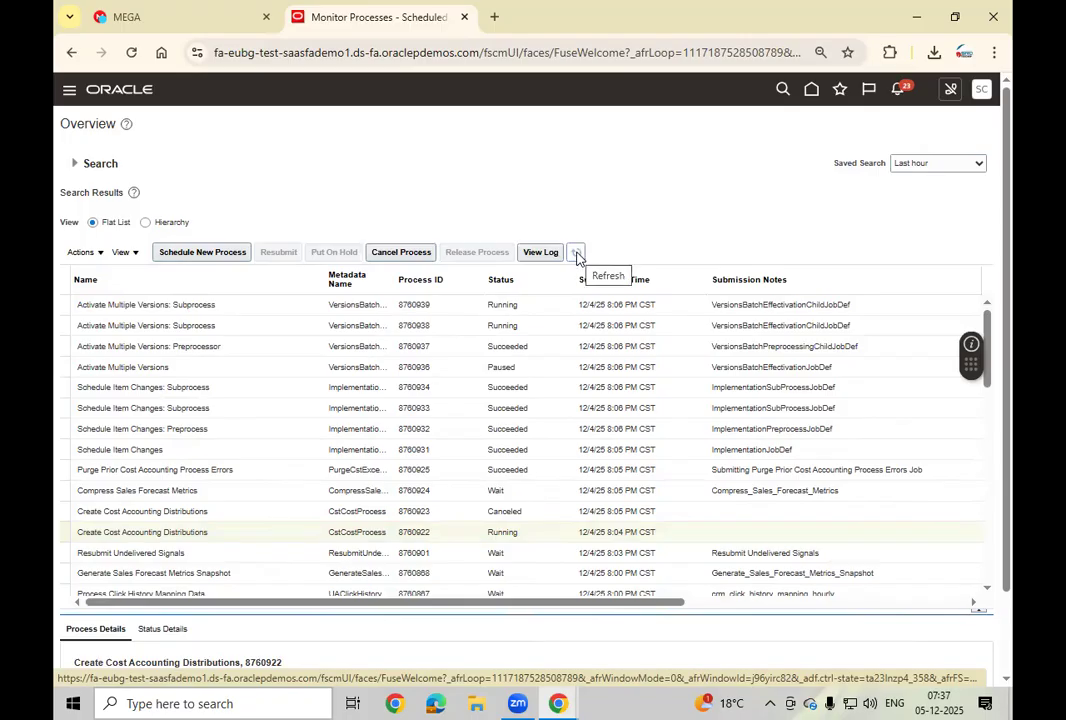
pyautogui.click(577, 254)
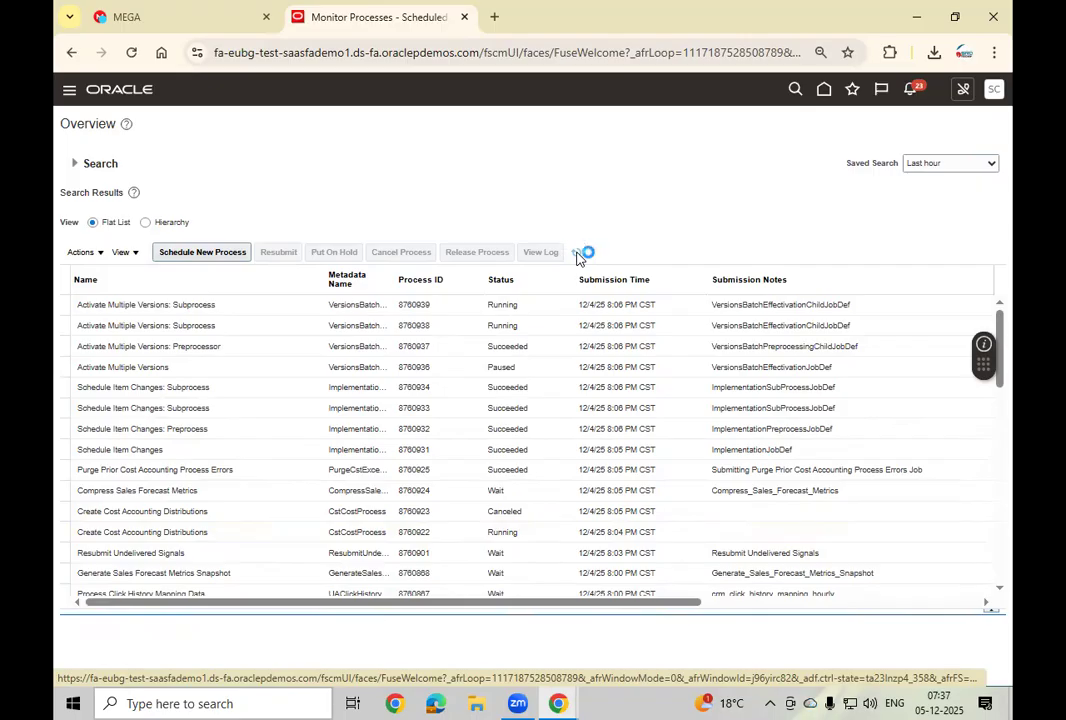
pyautogui.click(577, 255)
pyautogui.click(577, 255)
pyautogui.click(577, 255)
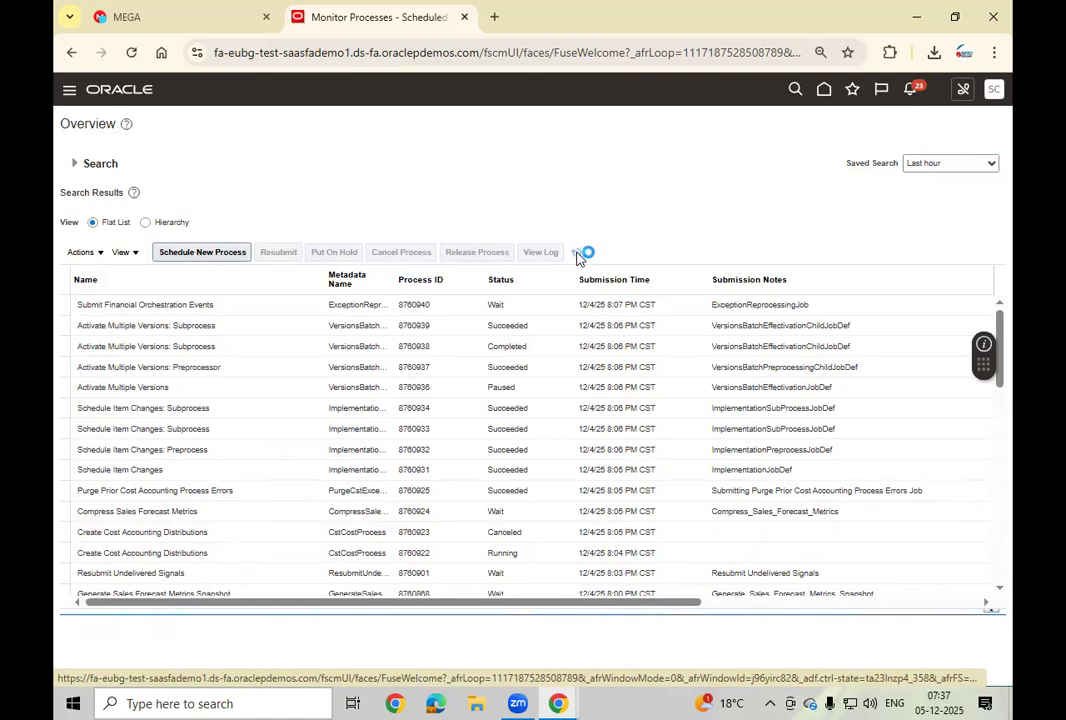
pyautogui.click(577, 255)
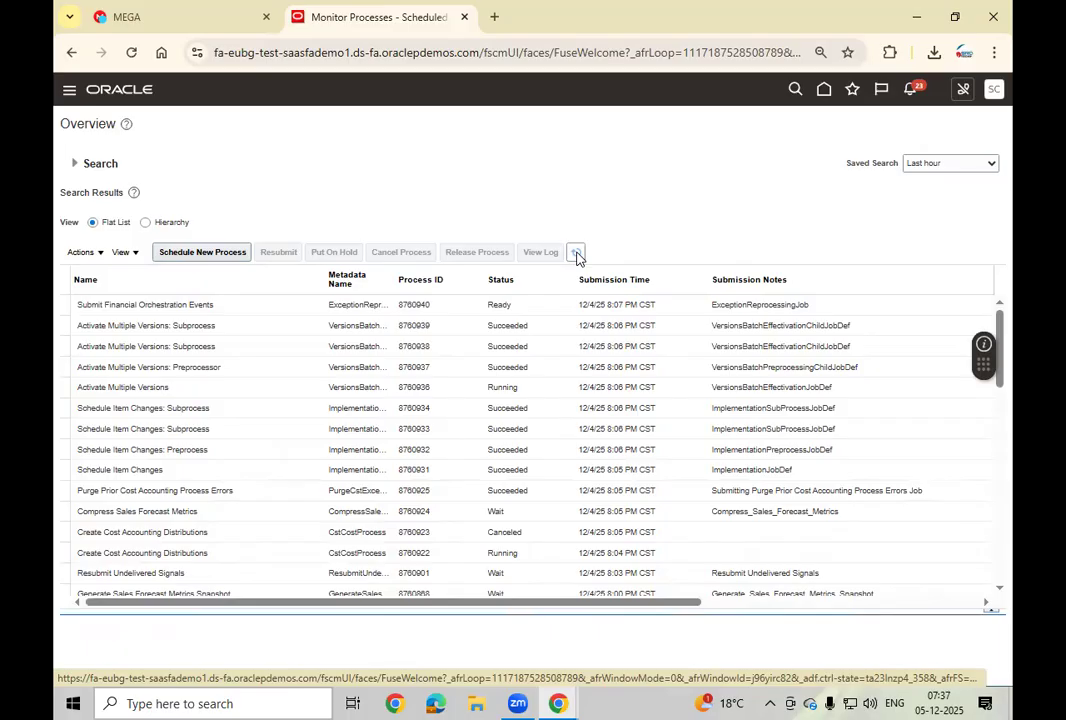
pyautogui.click(576, 253)
pyautogui.click(576, 253)
pyautogui.click(577, 255)
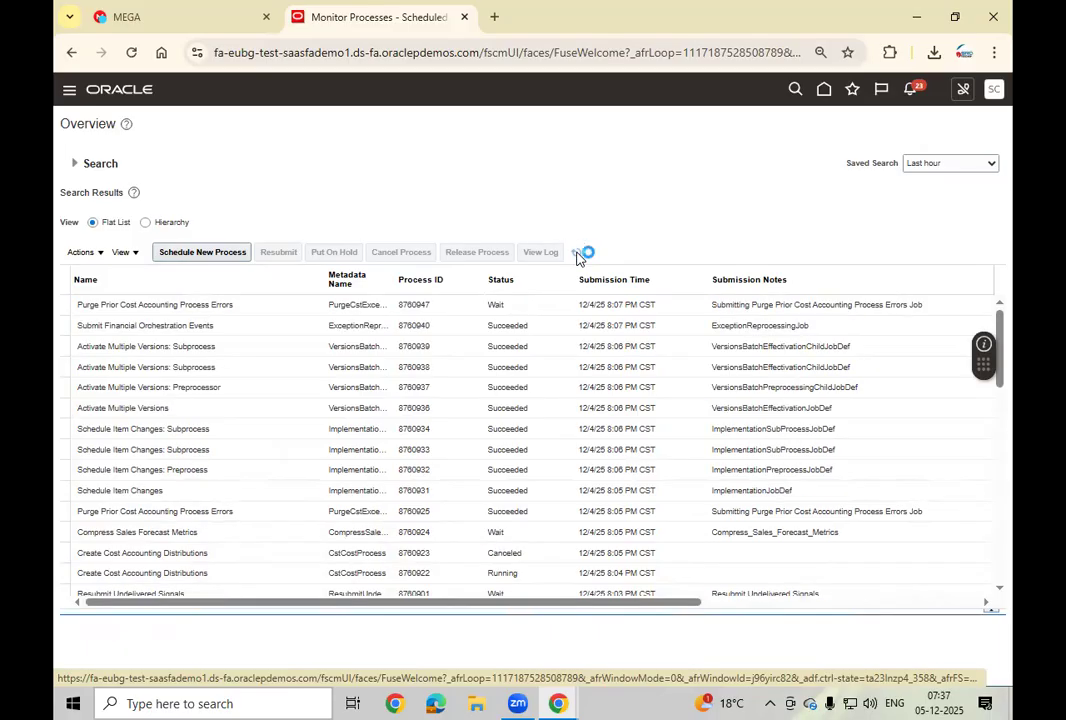
pyautogui.click(577, 255)
pyautogui.click(532, 567)
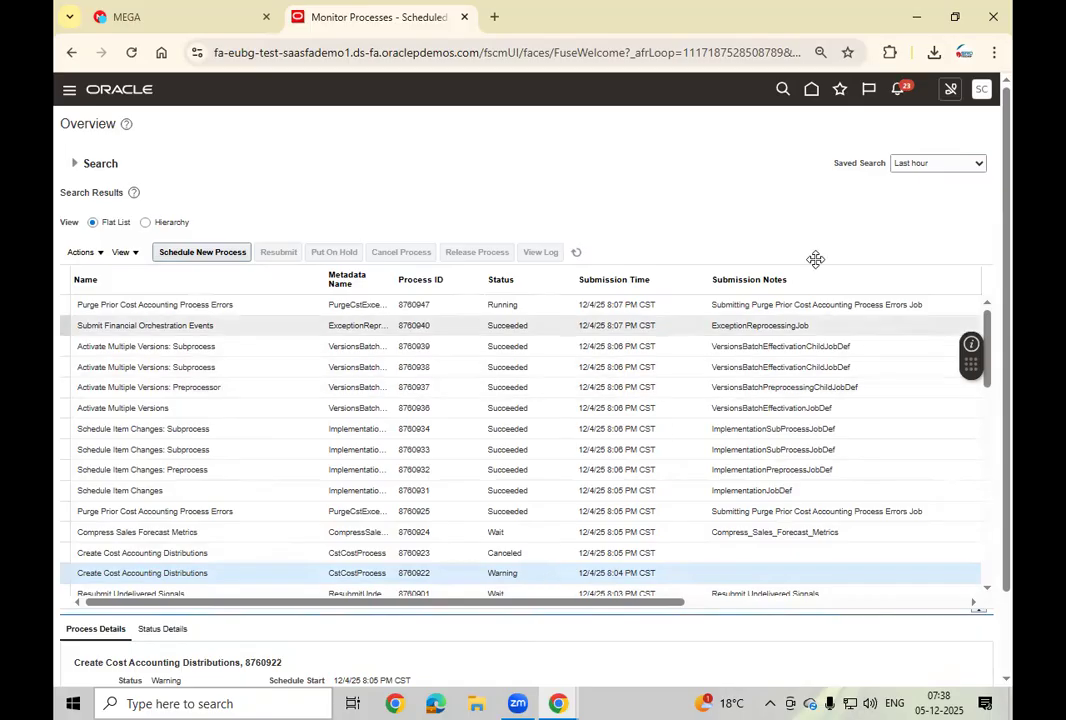
# Go to the home page and open Cost Accounting from the Supply Chain Execution group
pyautogui.click(810, 89)
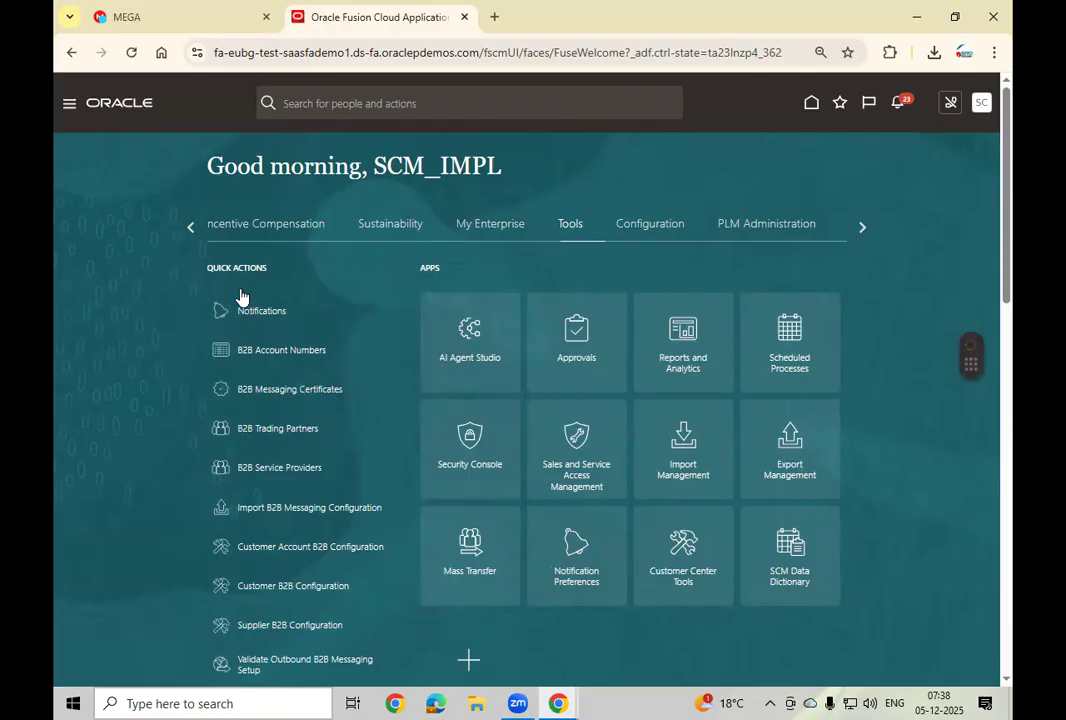
pyautogui.click(191, 229)
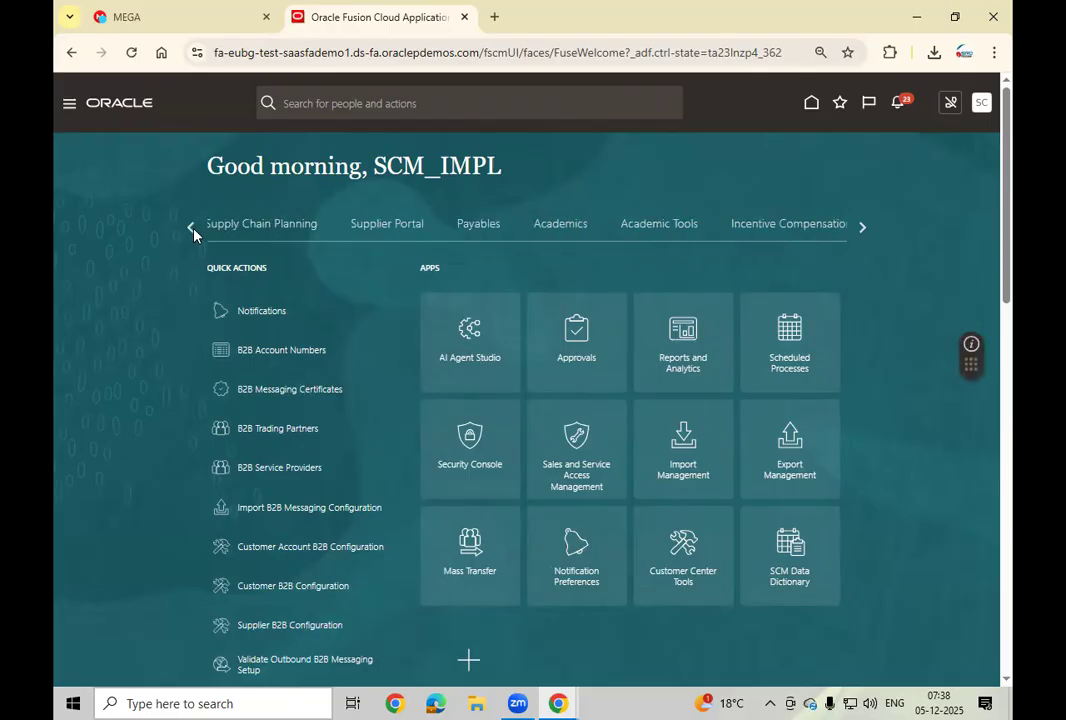
pyautogui.click(191, 229)
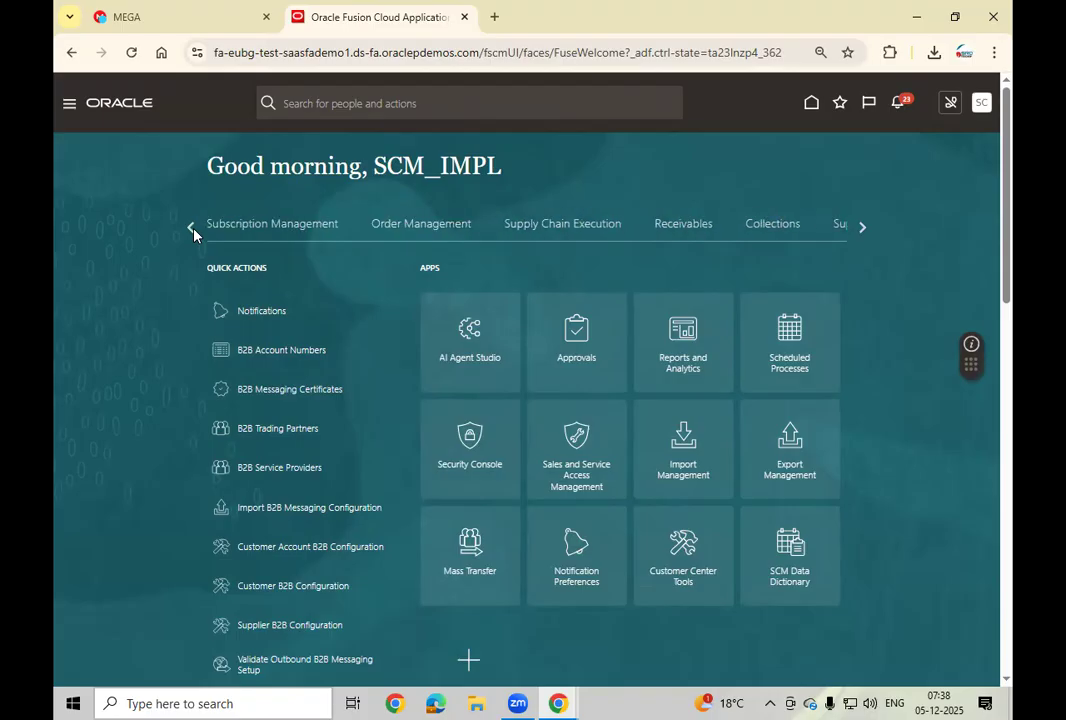
pyautogui.click(583, 227)
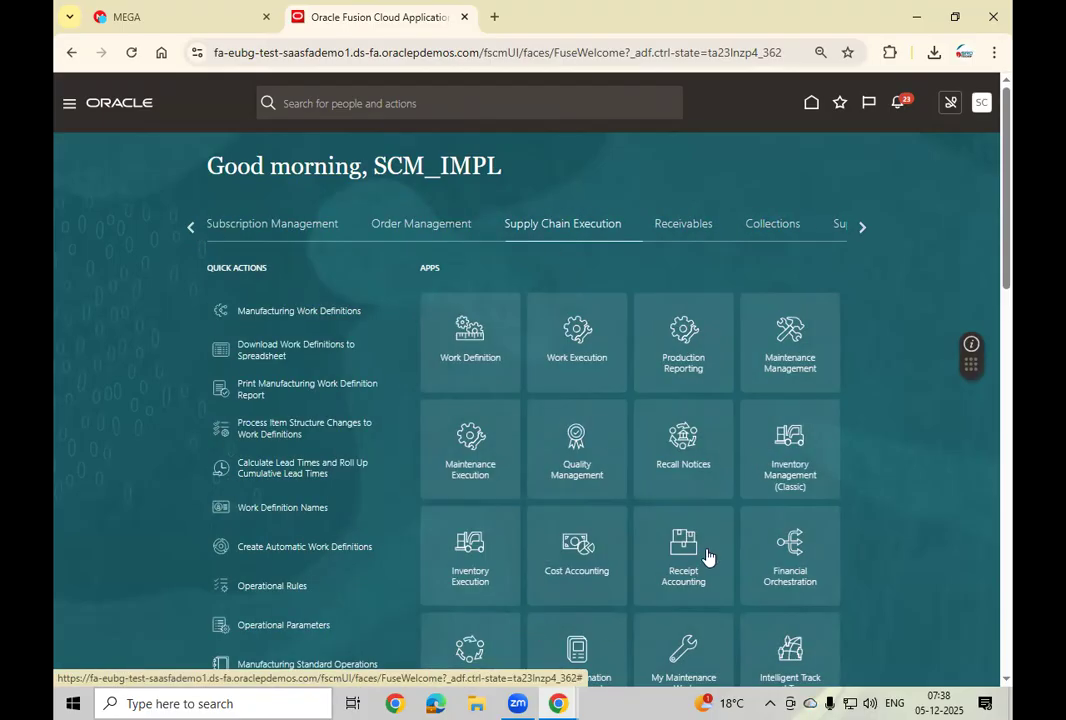
pyautogui.click(578, 575)
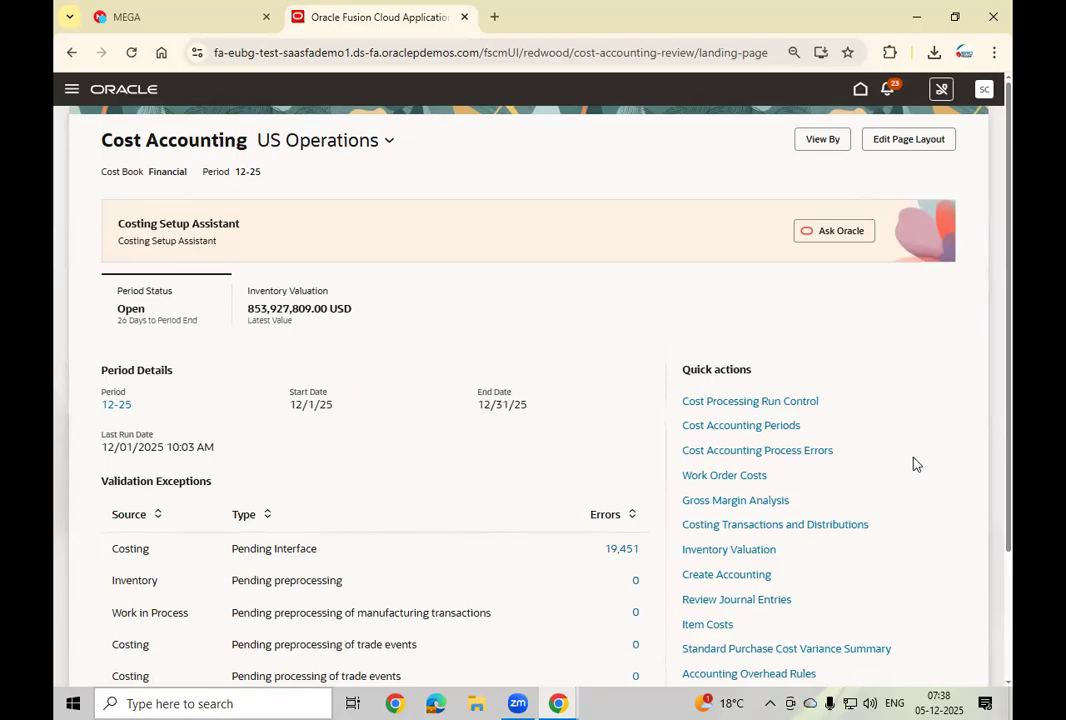
# Open Costing Transactions and Distributions from the Cost Accounting quick actions
pyautogui.scroll(-1, 917, 464)
pyautogui.scroll(-1, 917, 464)
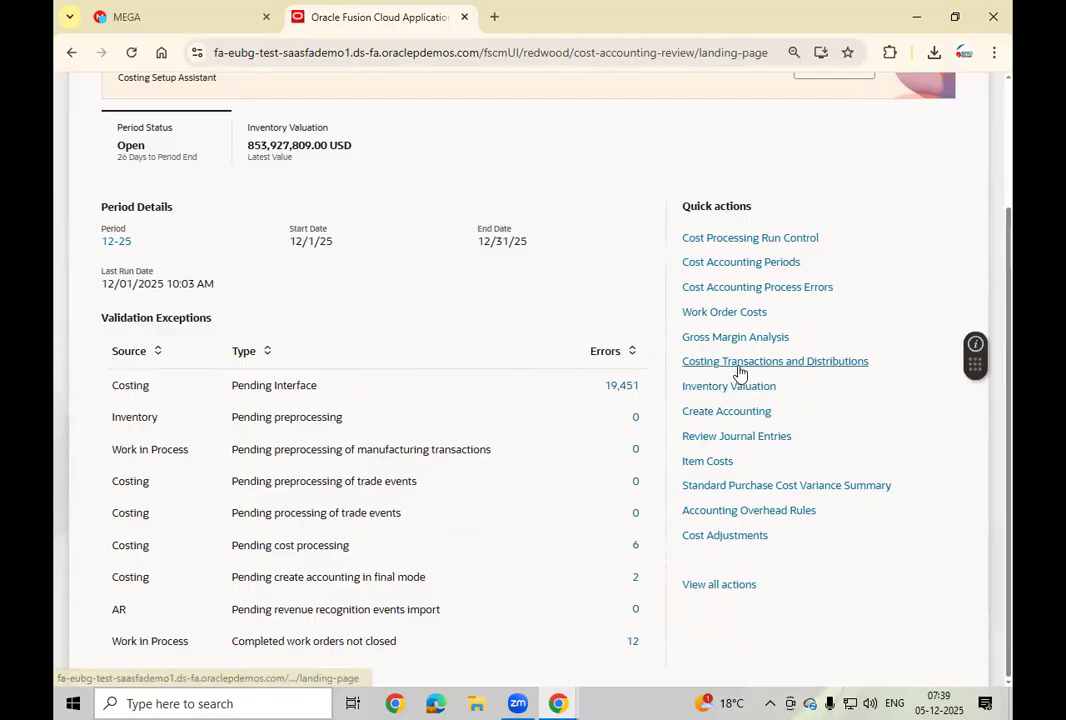
pyautogui.click(805, 370)
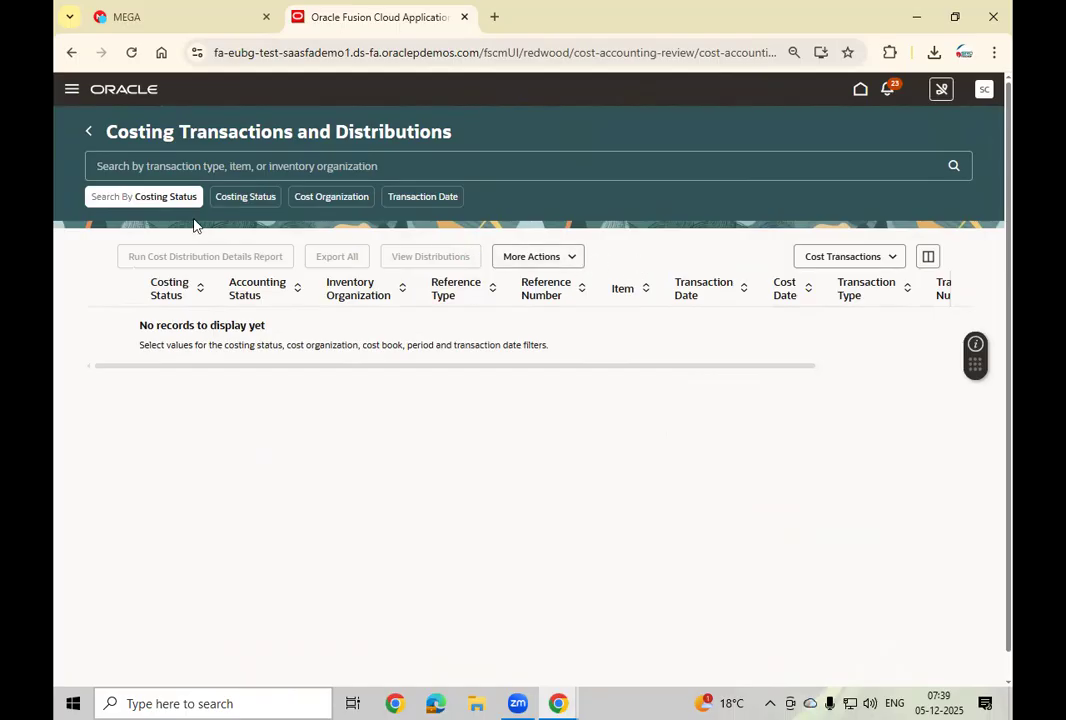
# Filter the costing transactions by the cost organization US Operations
pyautogui.click(332, 199)
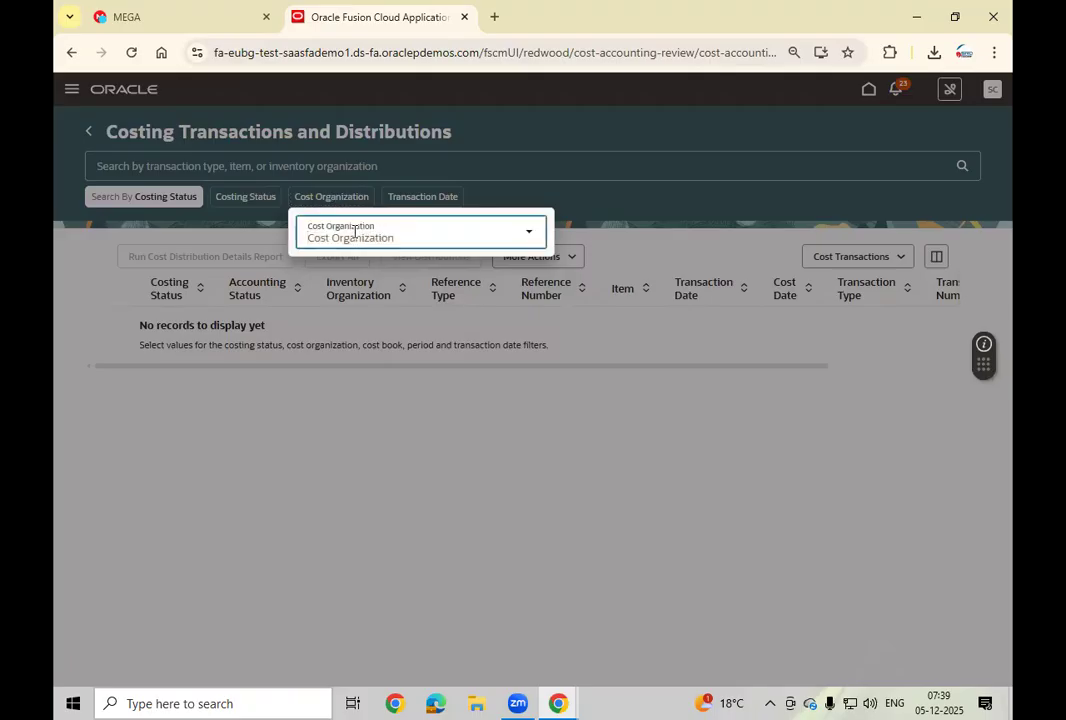
pyautogui.write('us')
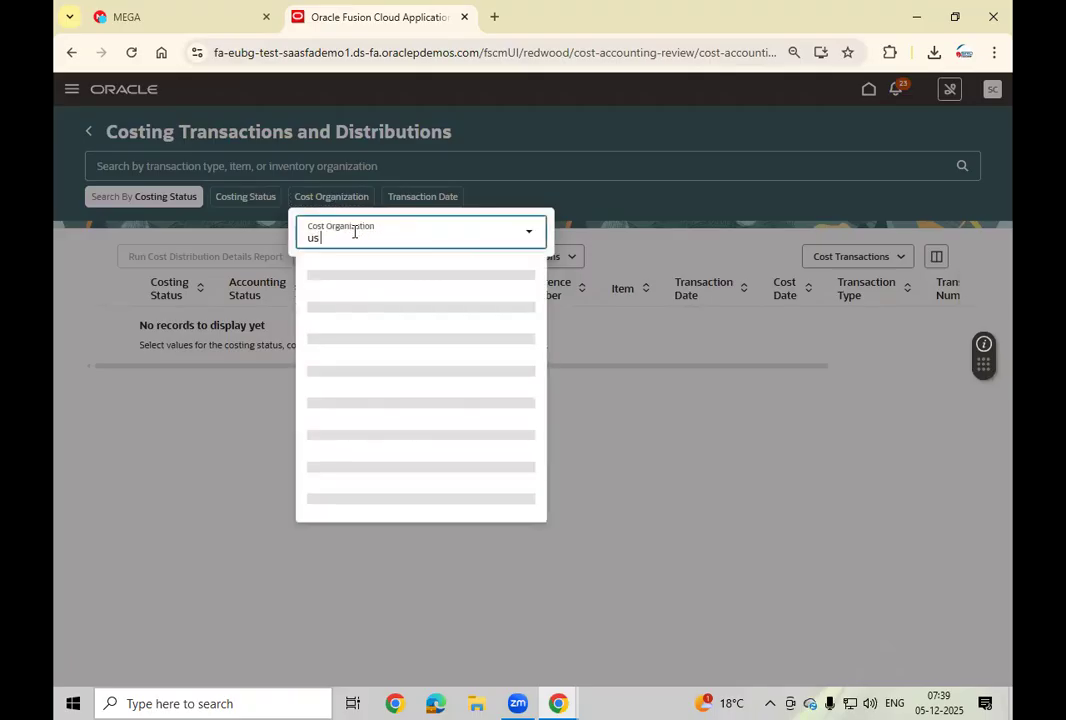
pyautogui.write(' o')
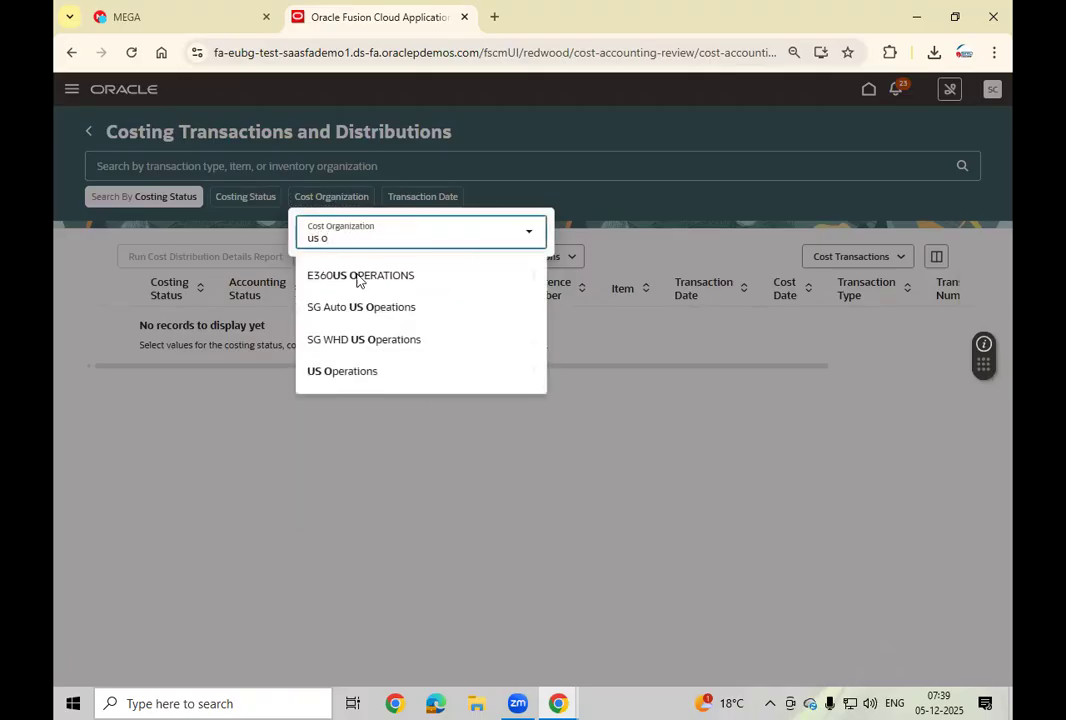
pyautogui.click(358, 371)
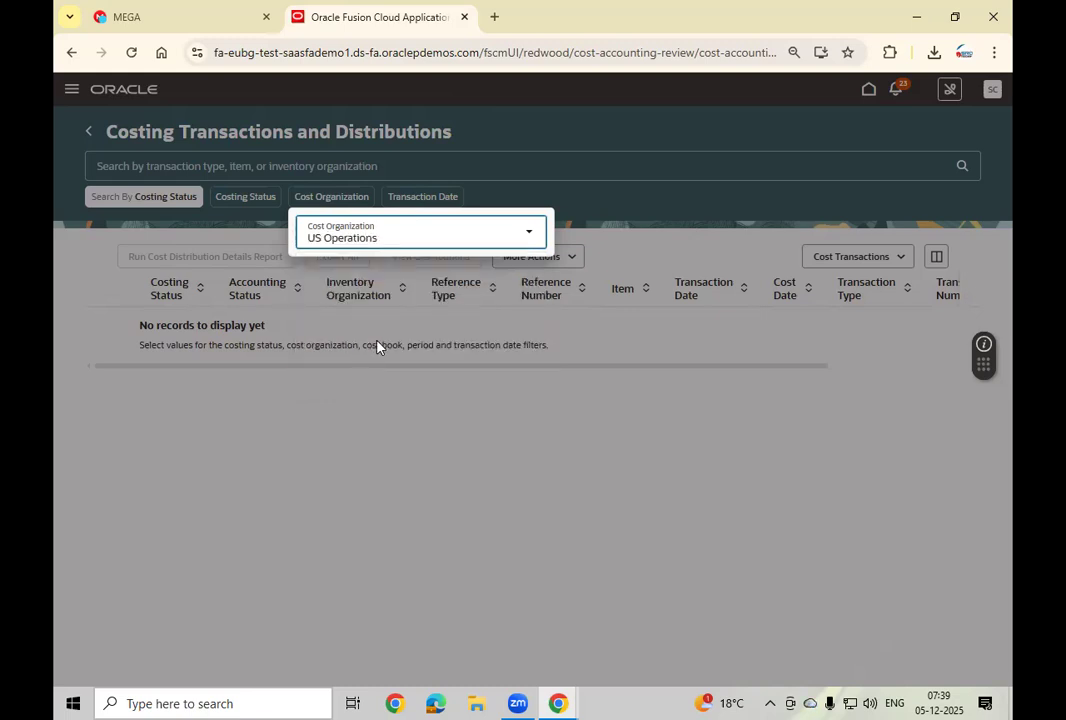
pyautogui.click(595, 241)
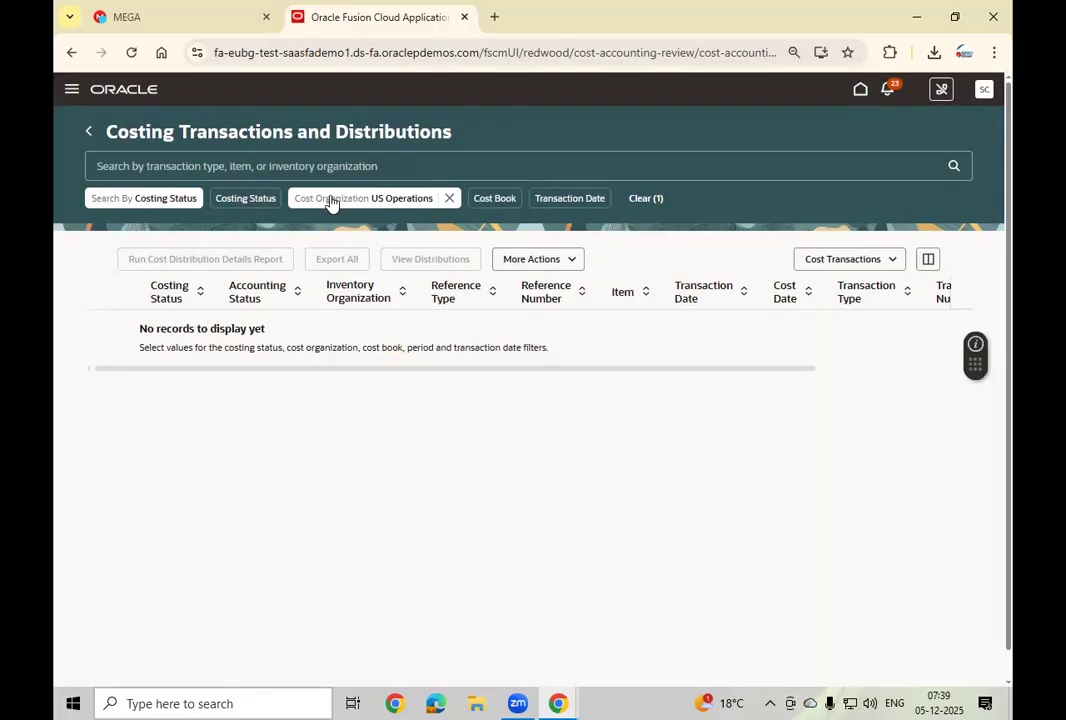
# Set the transaction date filter to start on 12/2/25 and end on 12/5/25
pyautogui.click(574, 199)
pyautogui.click(614, 228)
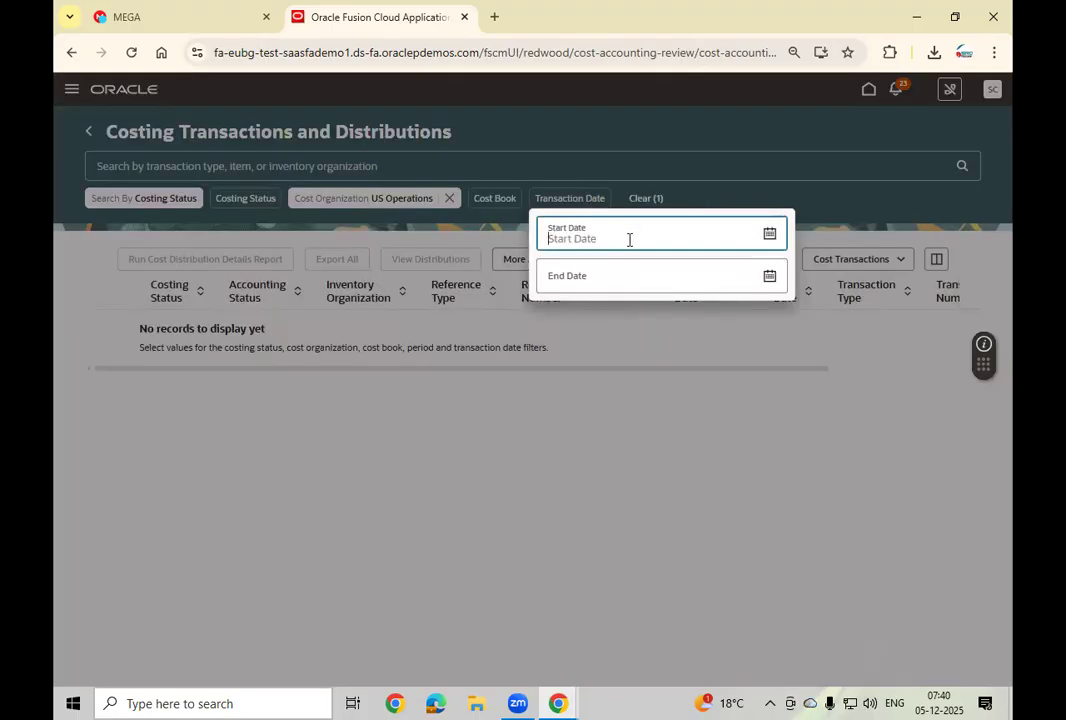
pyautogui.click(766, 242)
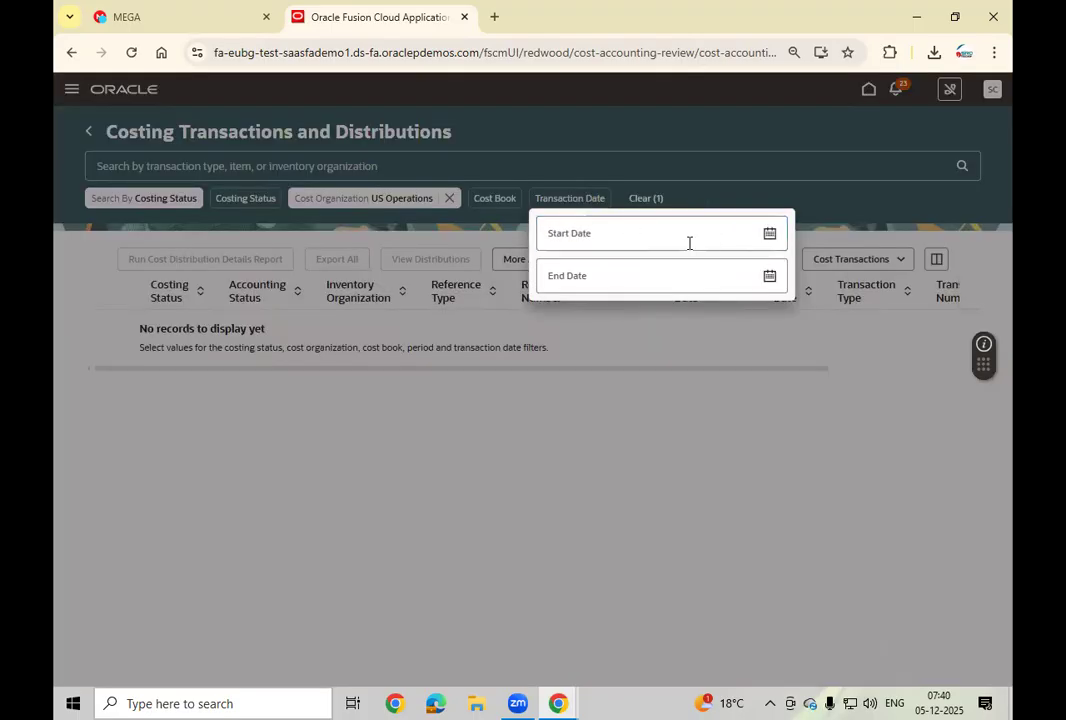
pyautogui.click(771, 237)
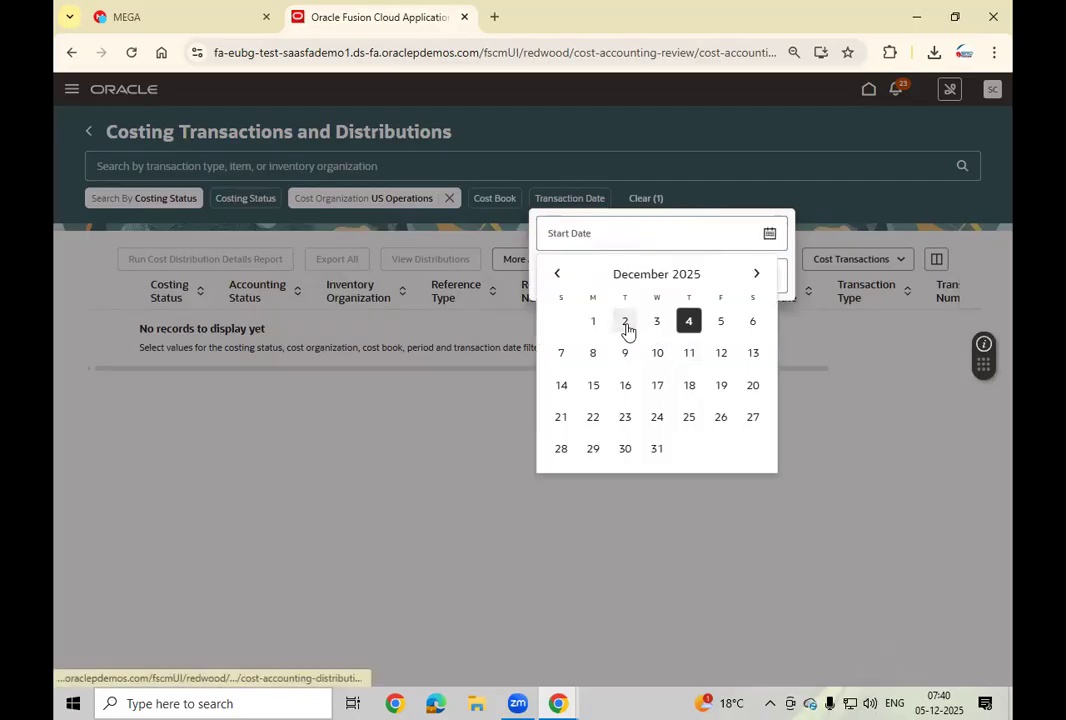
pyautogui.click(626, 325)
pyautogui.click(767, 279)
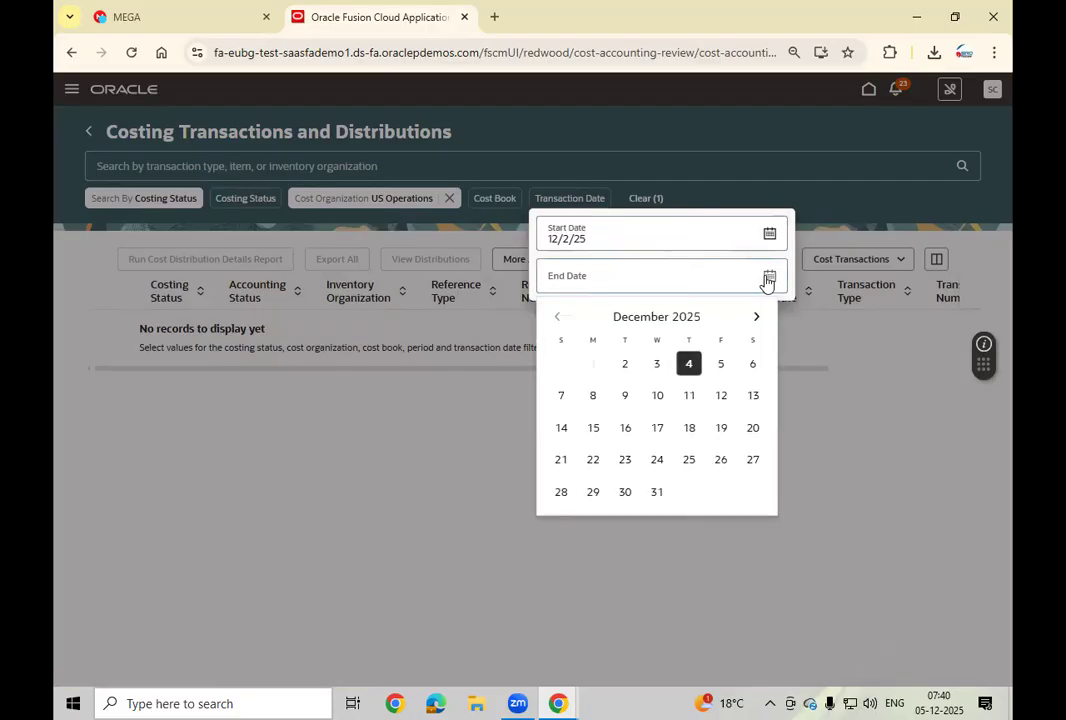
pyautogui.click(716, 371)
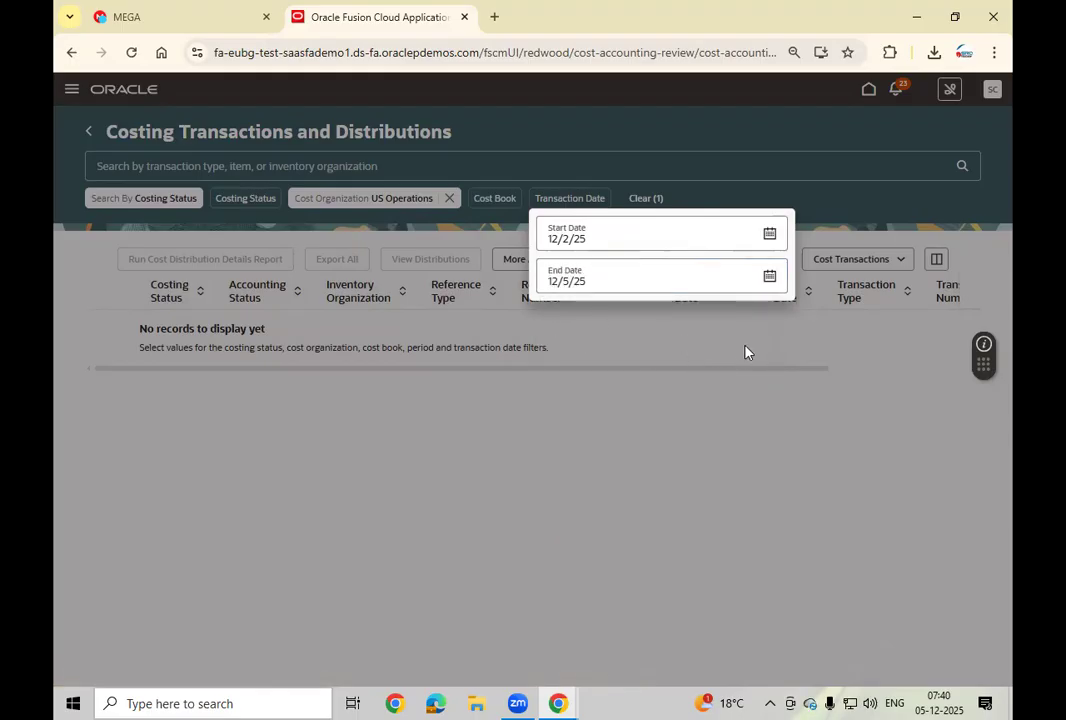
pyautogui.click(696, 455)
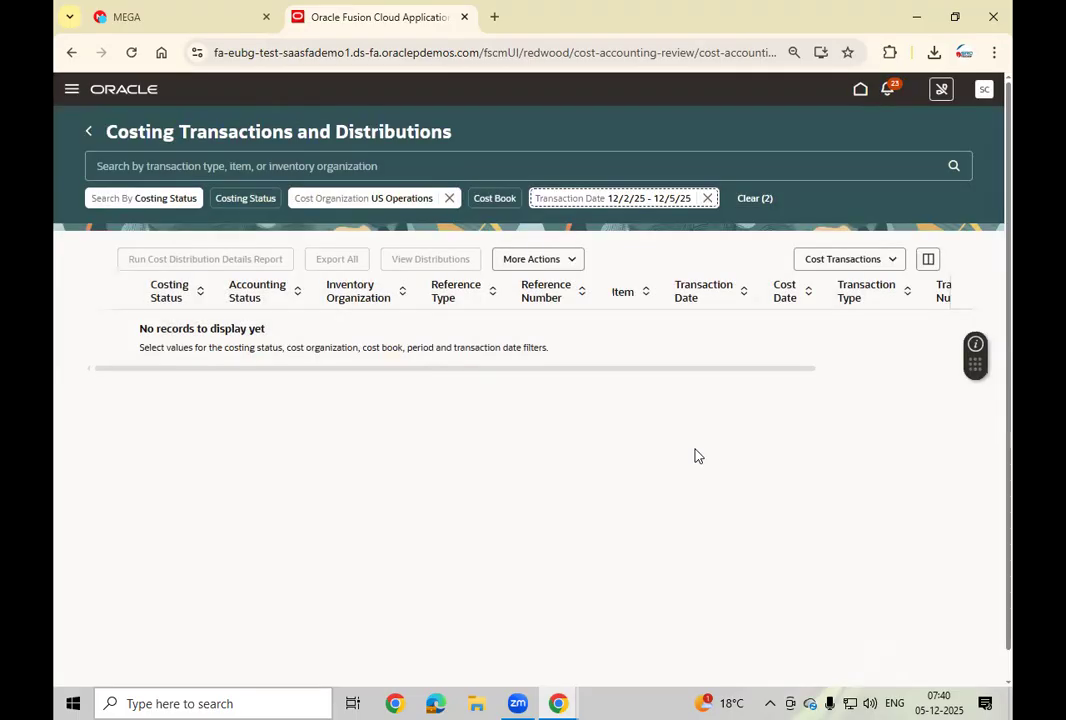
# Check the available search criteria, and clear the cost organization and transaction date filters
pyautogui.click(178, 204)
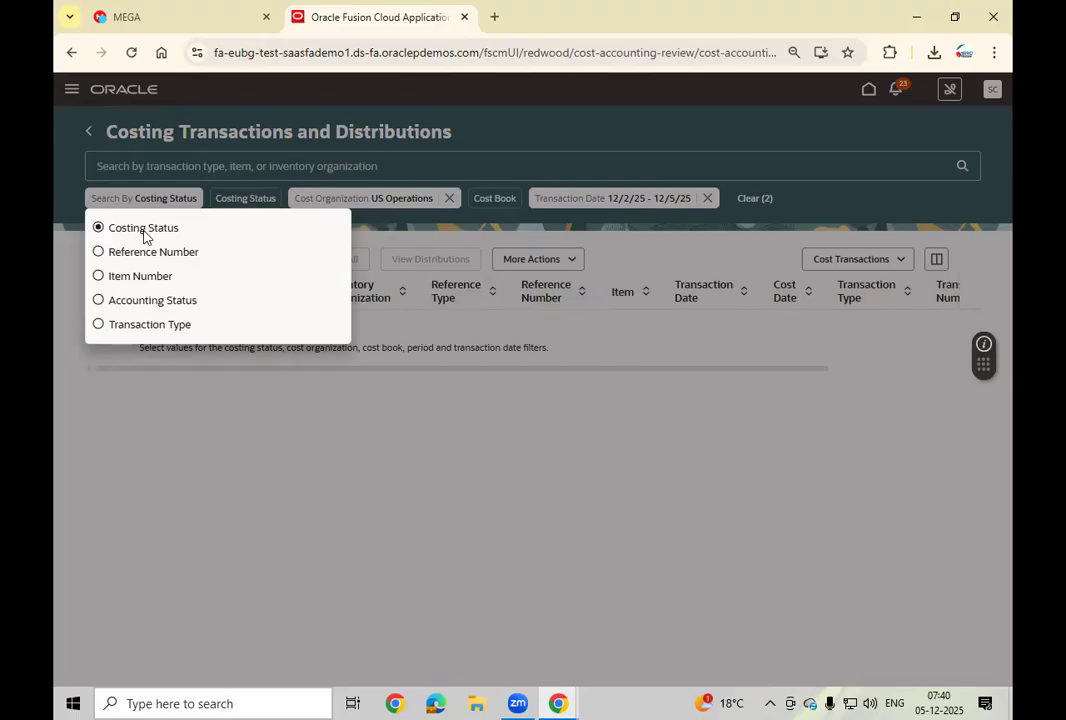
pyautogui.click(479, 451)
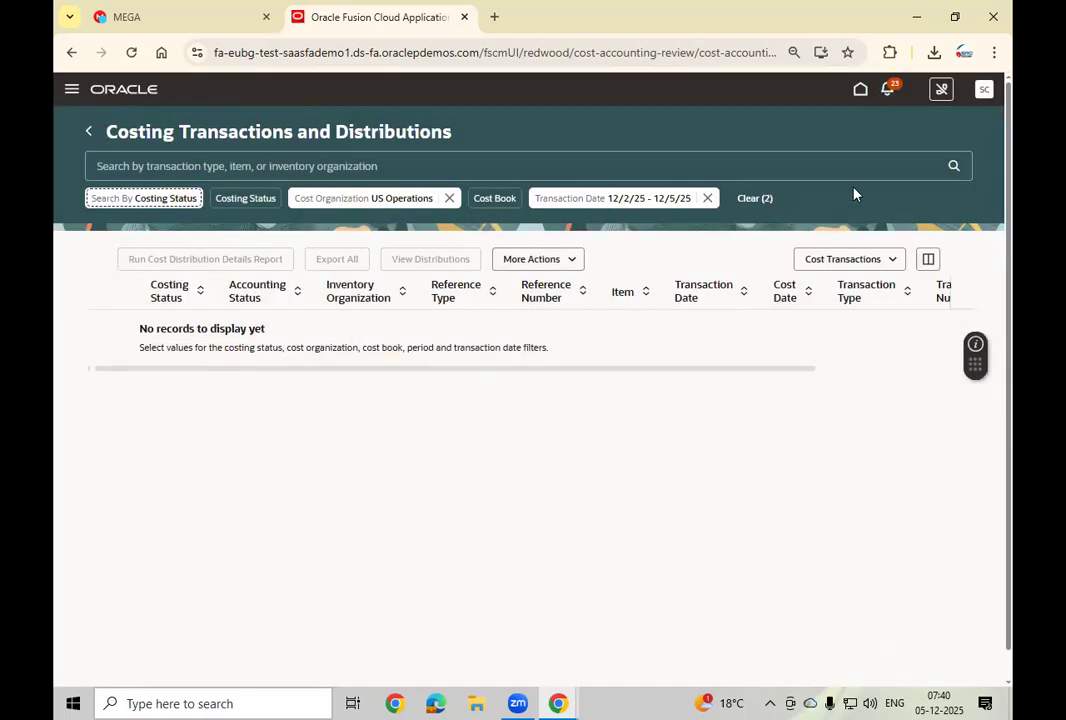
pyautogui.click(798, 199)
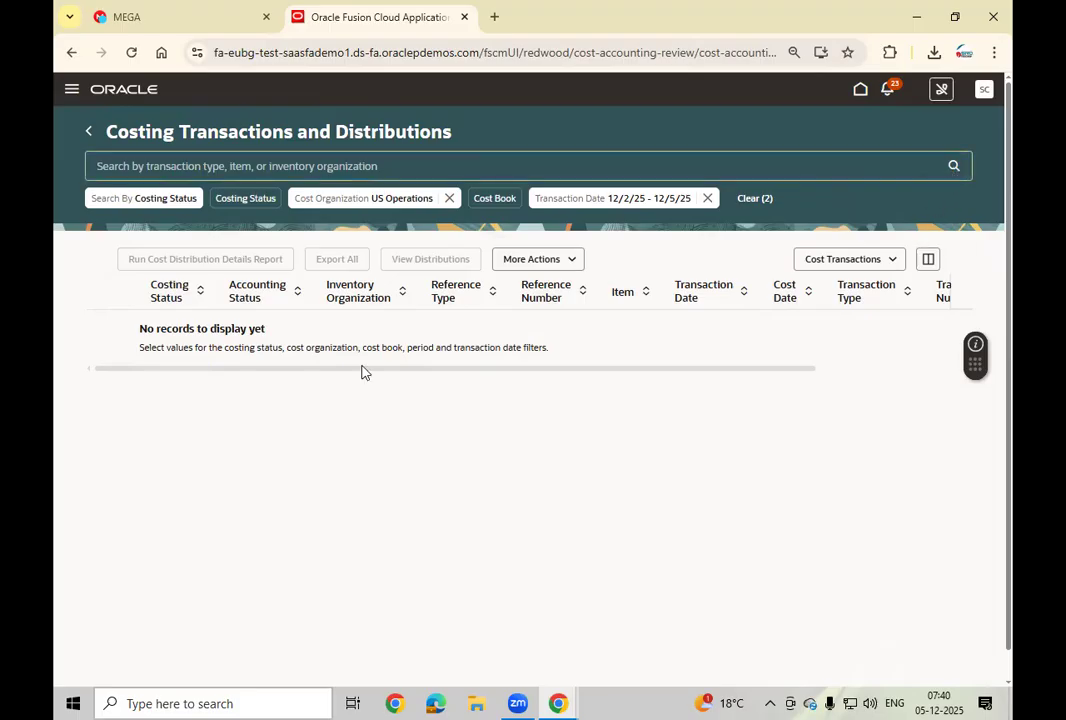
pyautogui.click(754, 203)
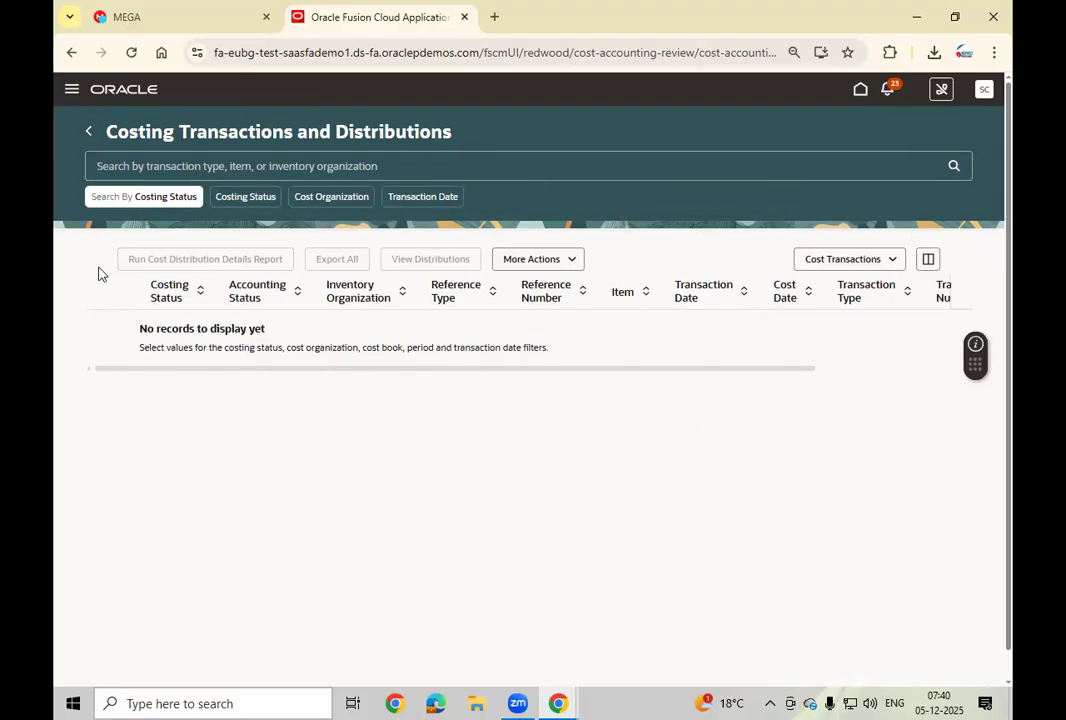
# Switch the search criterion to Transaction Type, and check the additional actions and the available transaction views
pyautogui.click(167, 199)
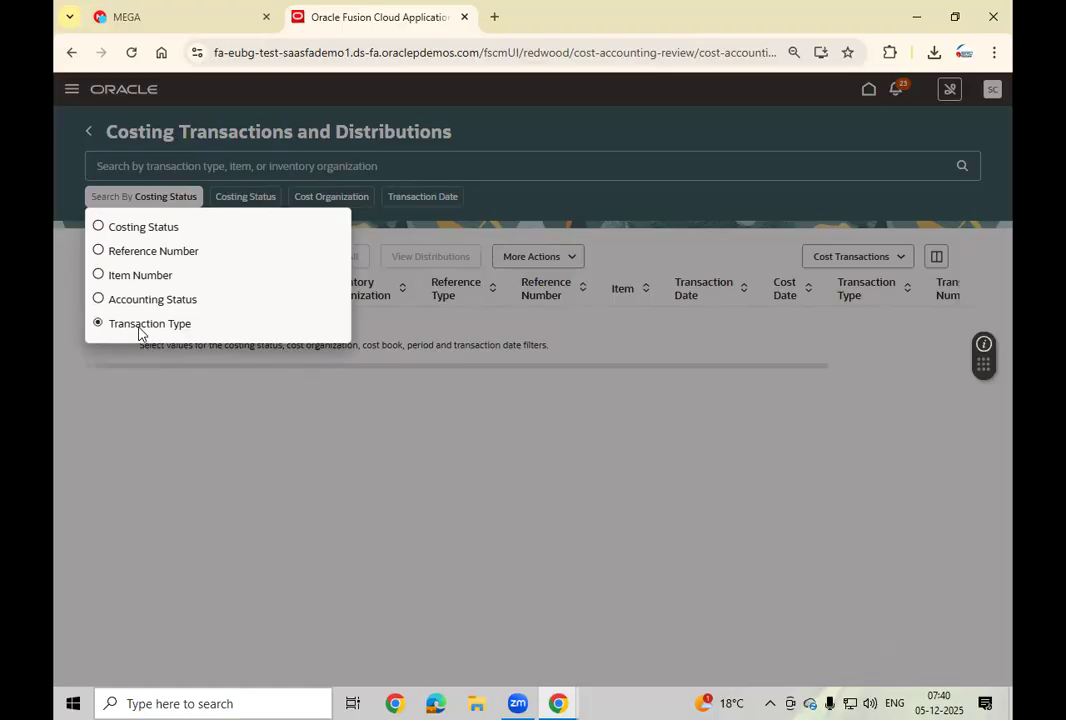
pyautogui.click(190, 463)
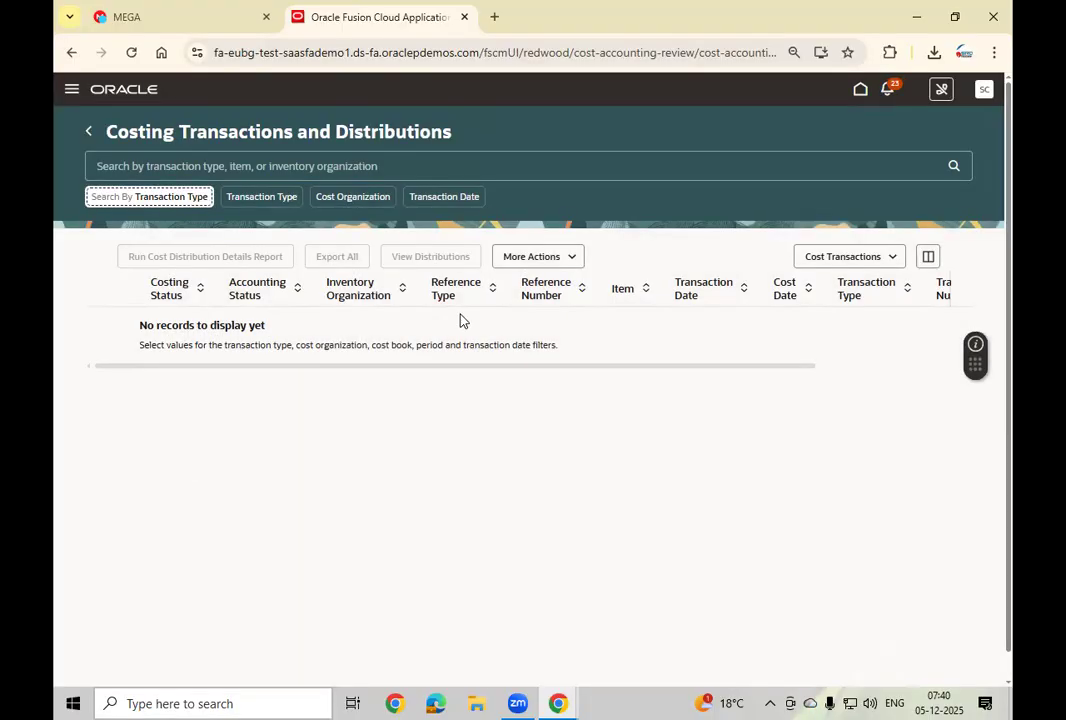
pyautogui.click(557, 262)
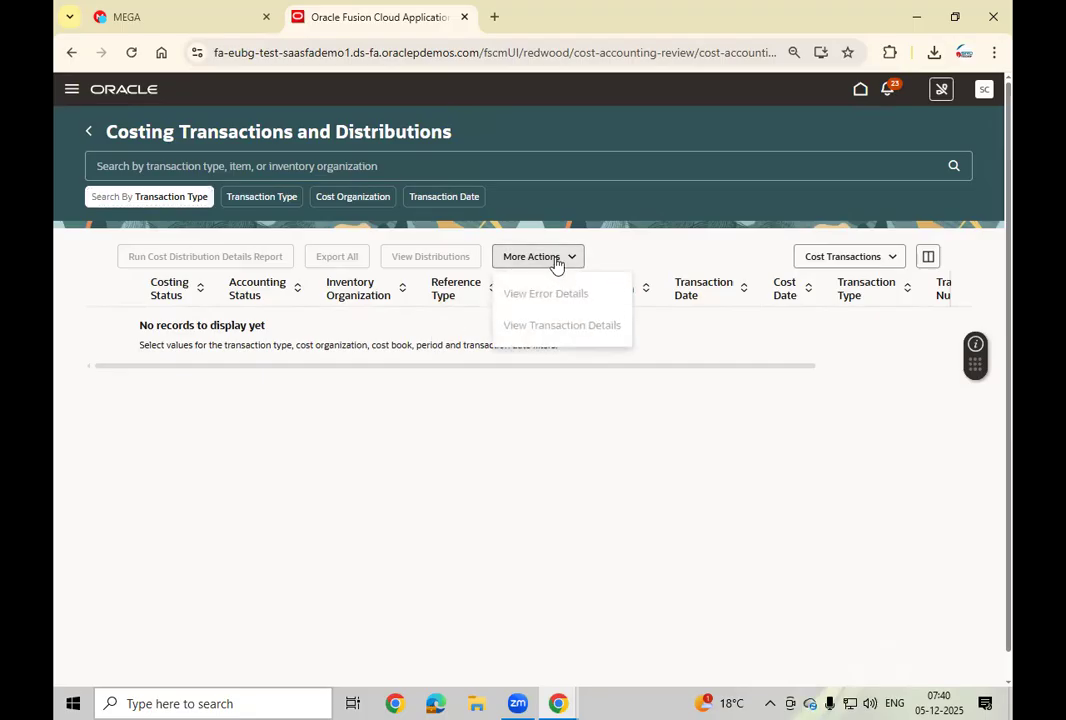
pyautogui.click(515, 471)
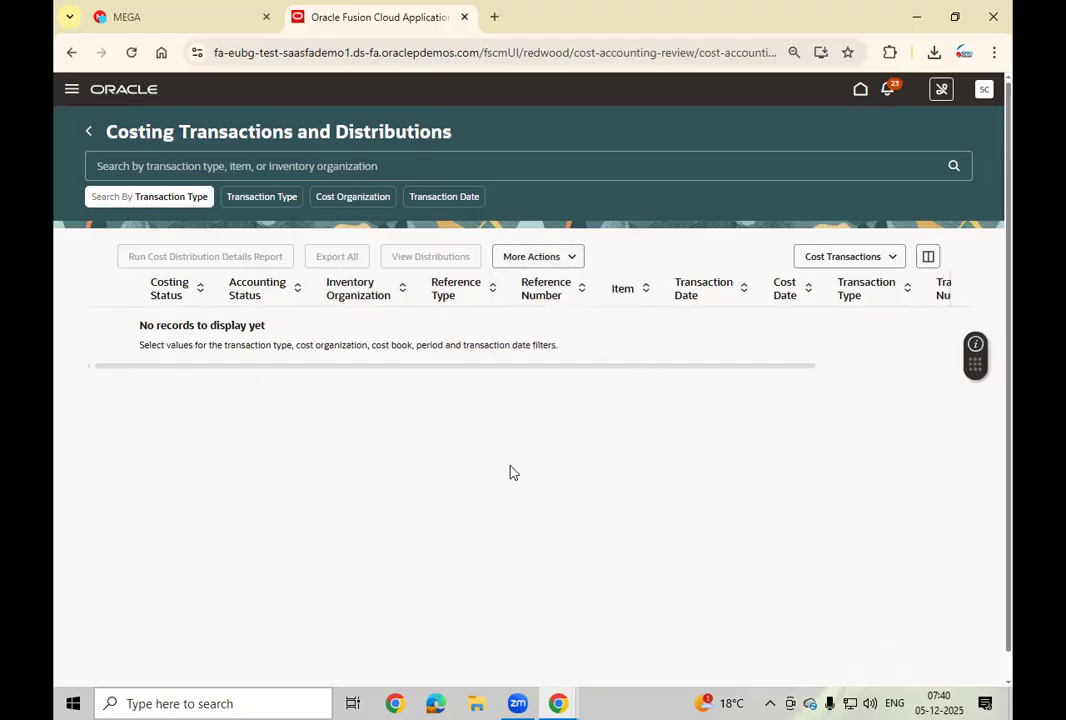
pyautogui.click(812, 262)
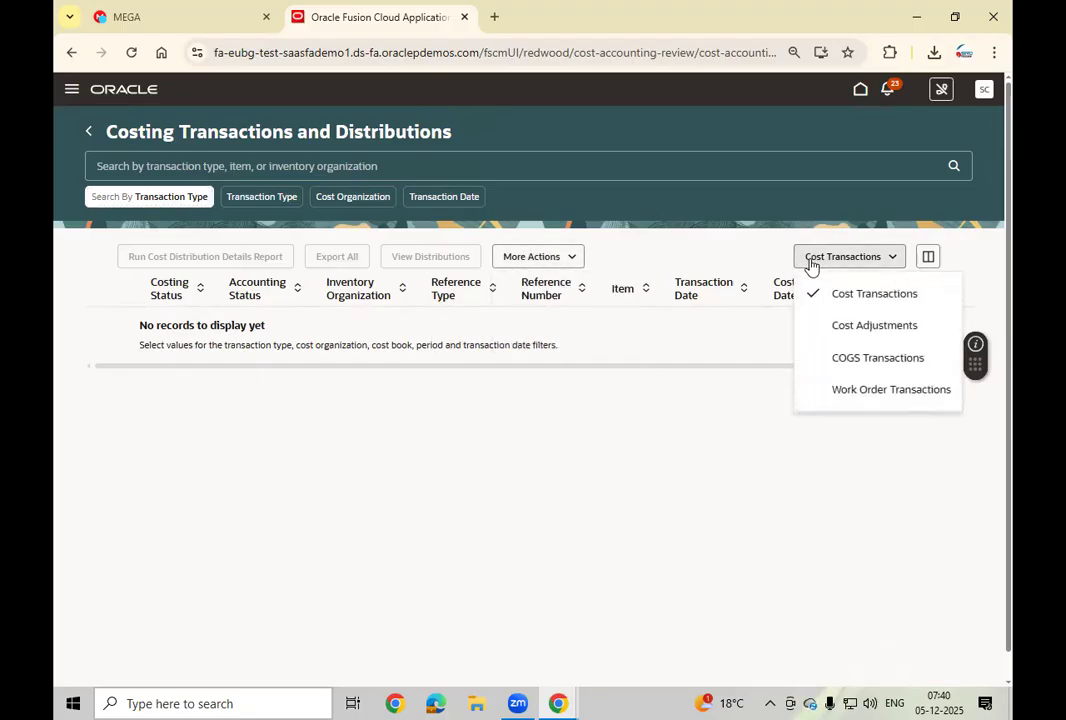
pyautogui.click(580, 450)
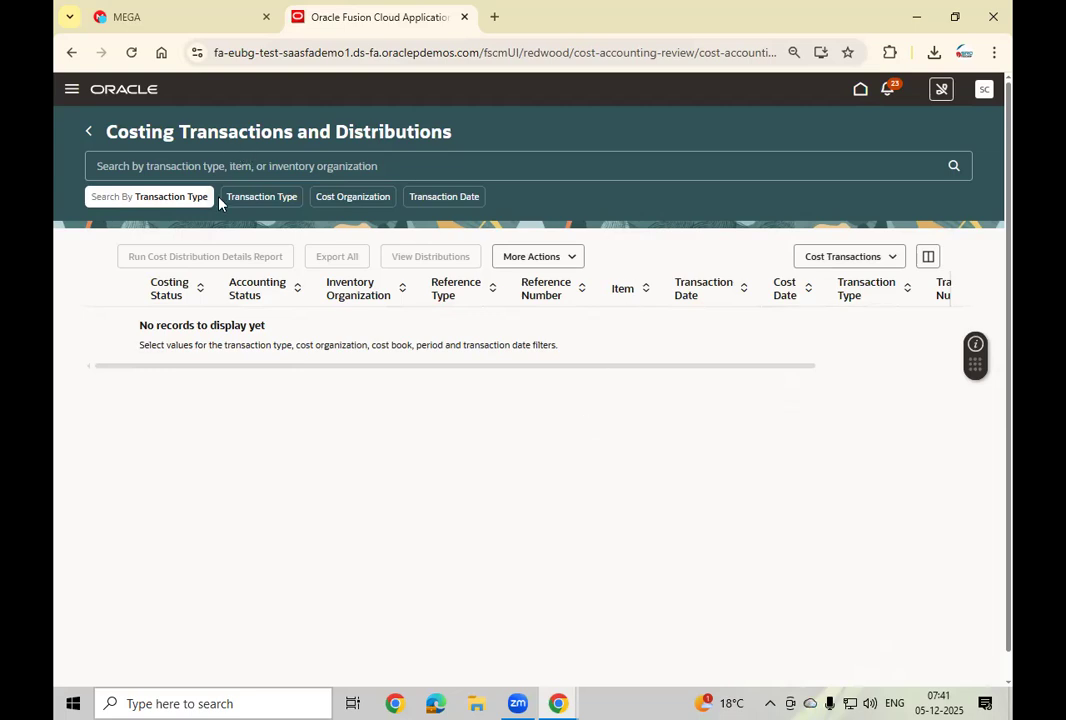
# With the search set to Transaction Type, filter by the US Operations cost organization
pyautogui.click(347, 198)
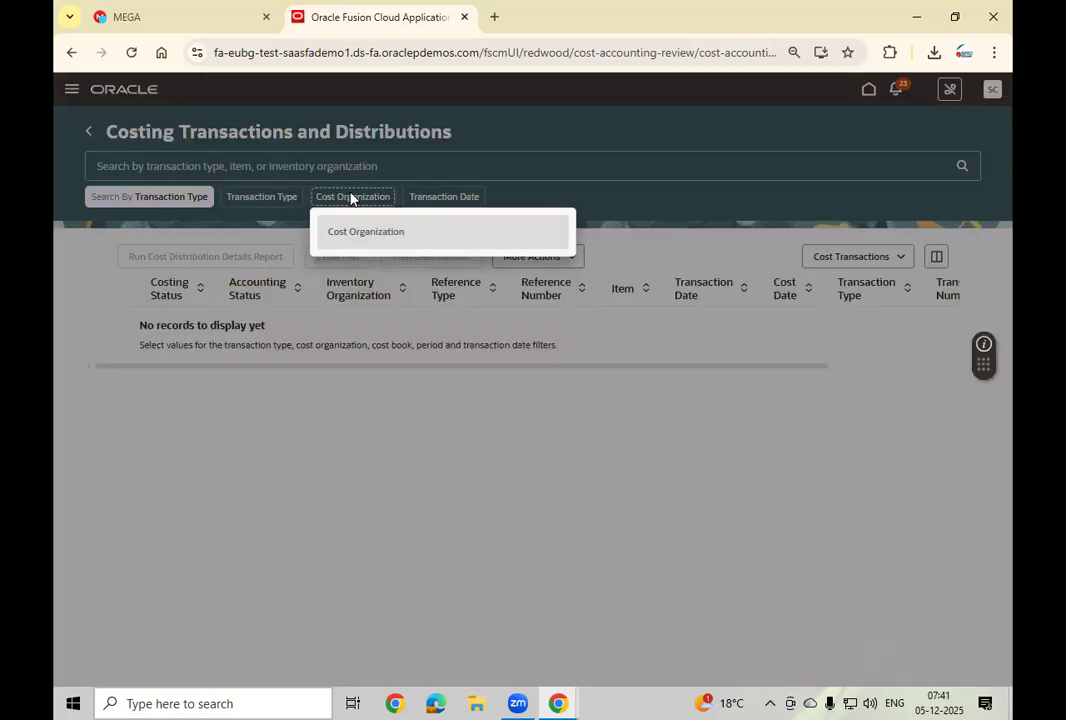
pyautogui.write('us')
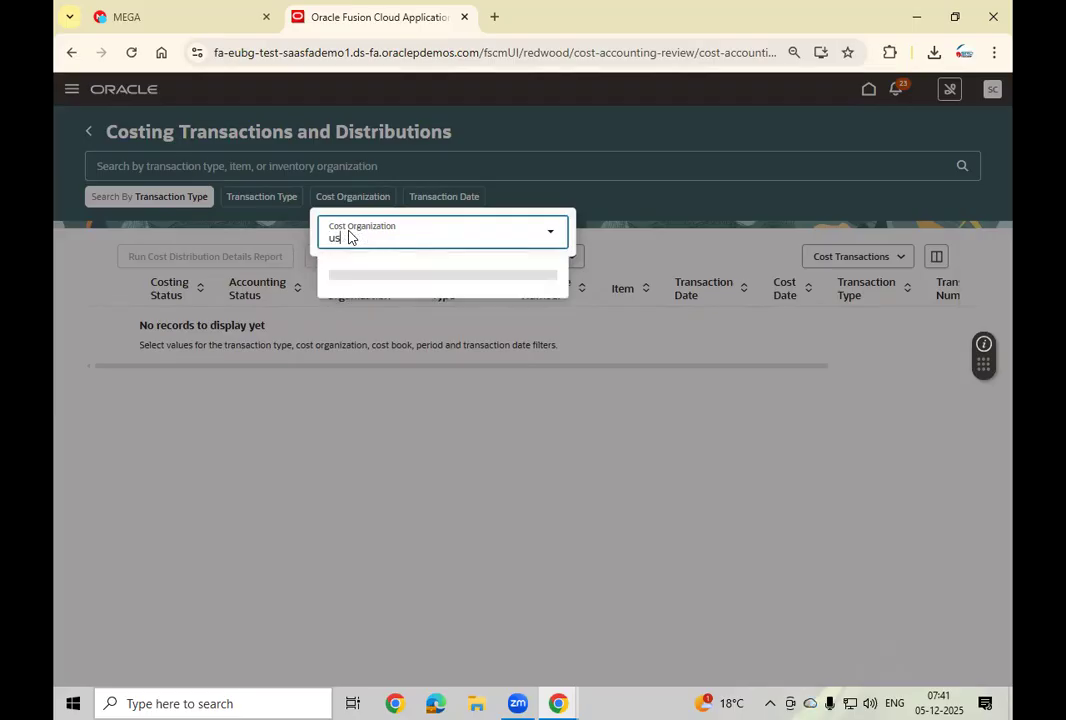
pyautogui.write(' op')
pyautogui.click(376, 372)
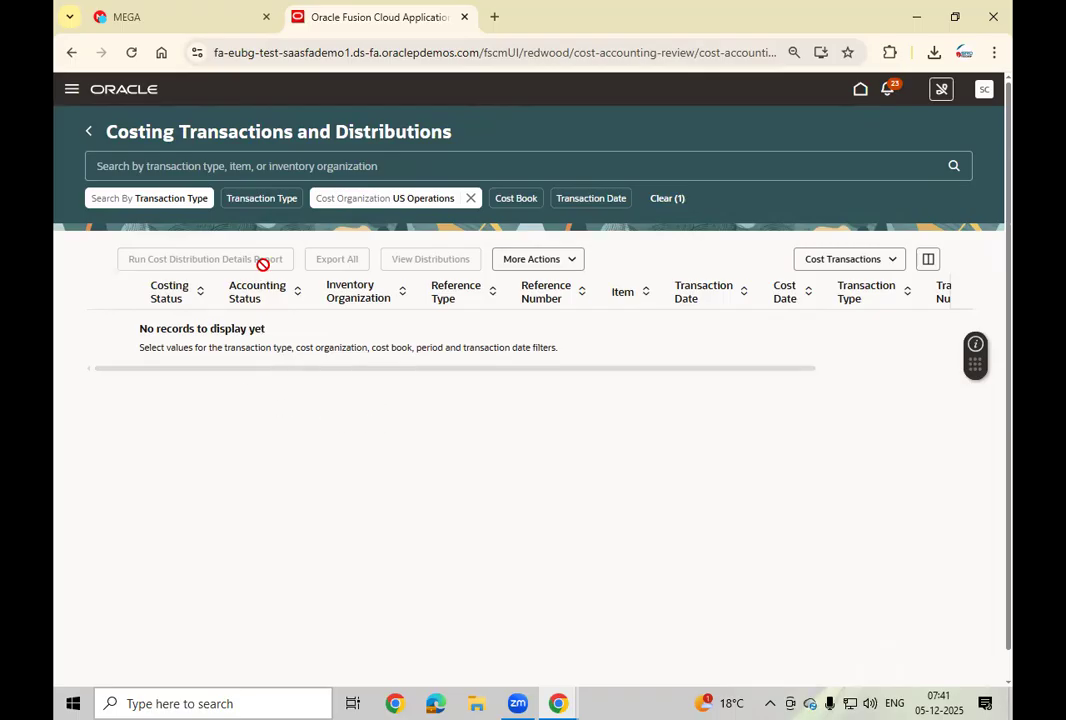
# Return to the Cost Accounting overview, browse all available quick actions, and reopen Costing Transactions and Distributions
pyautogui.click(89, 131)
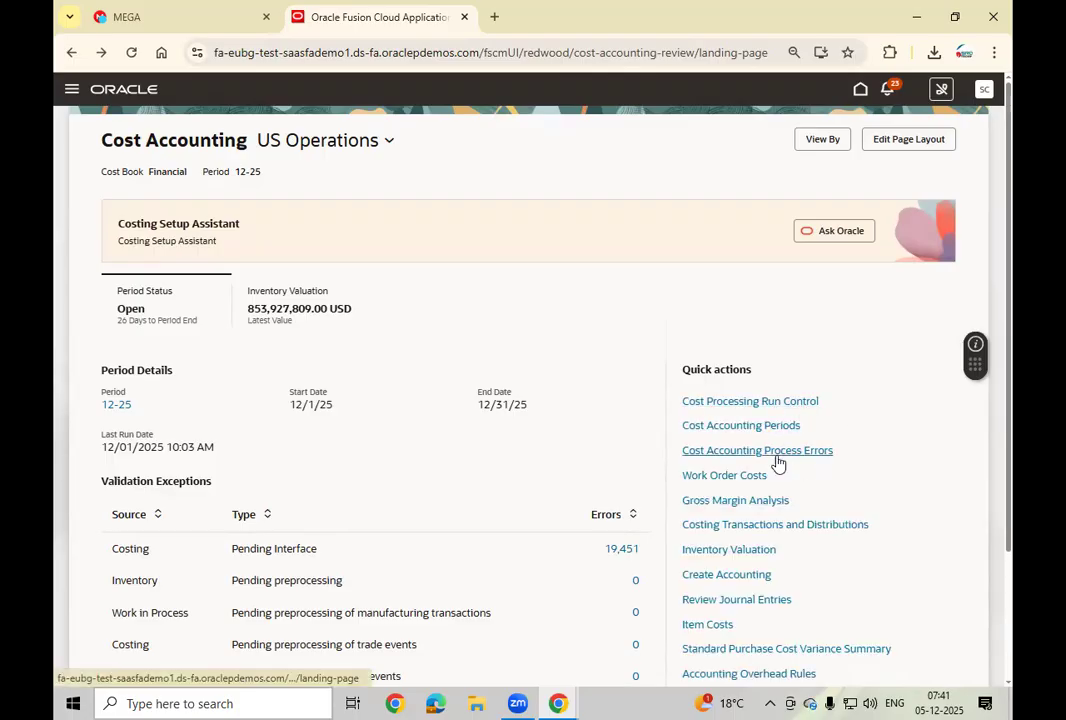
pyautogui.scroll(-3, 864, 487)
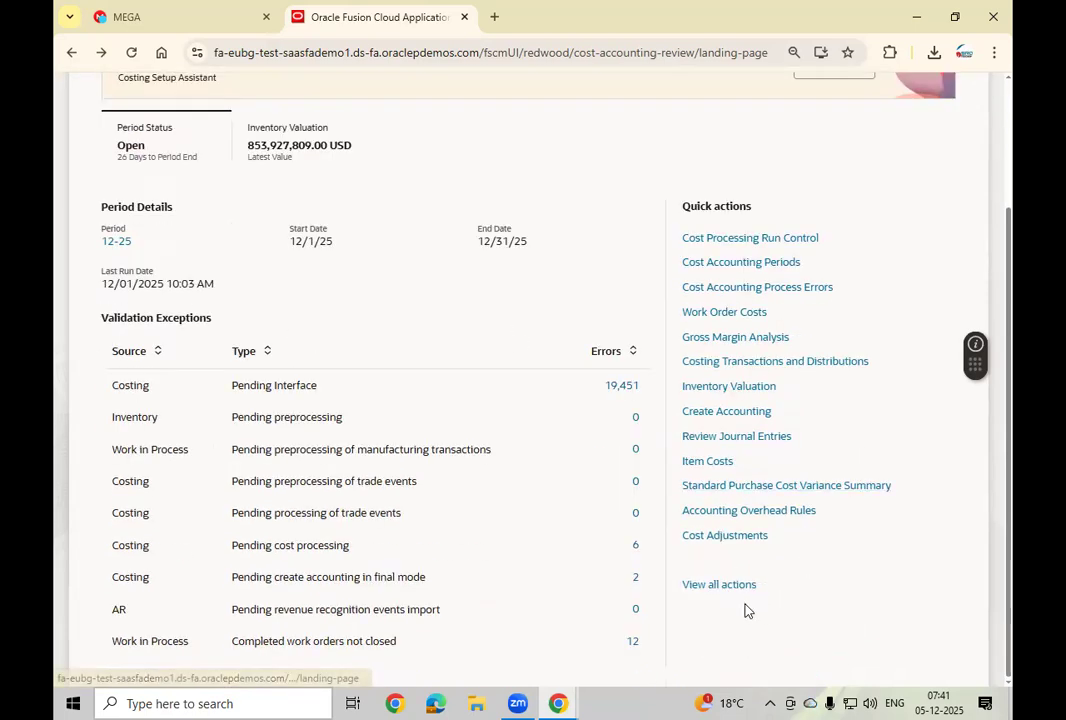
pyautogui.click(740, 591)
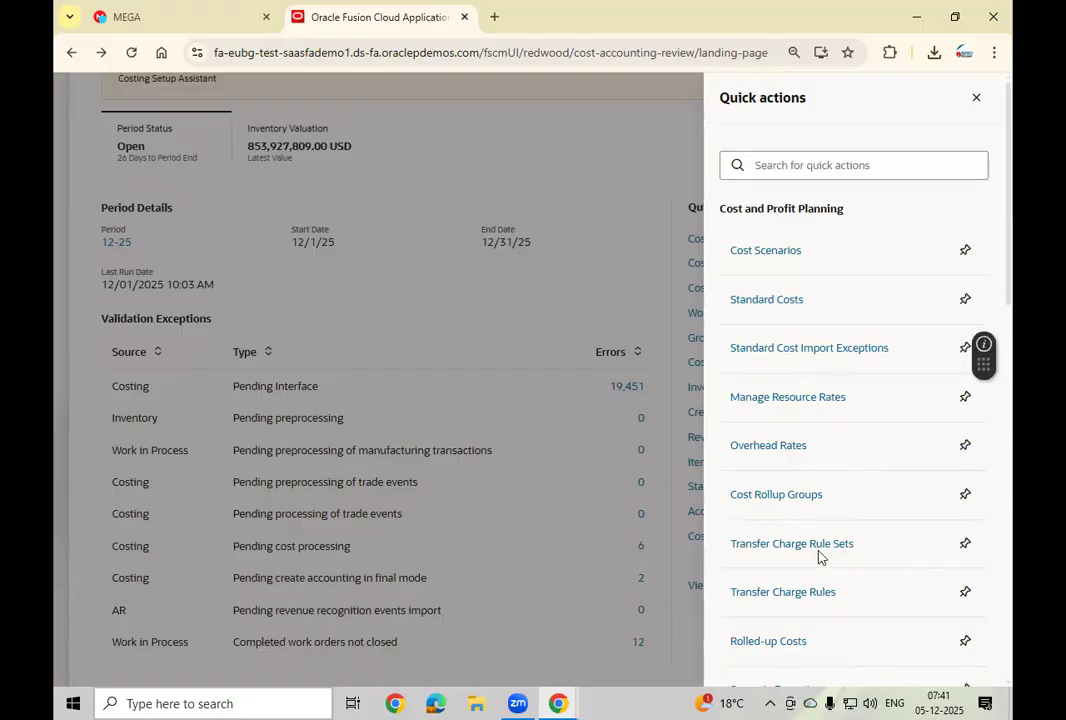
pyautogui.scroll(-2, 826, 503)
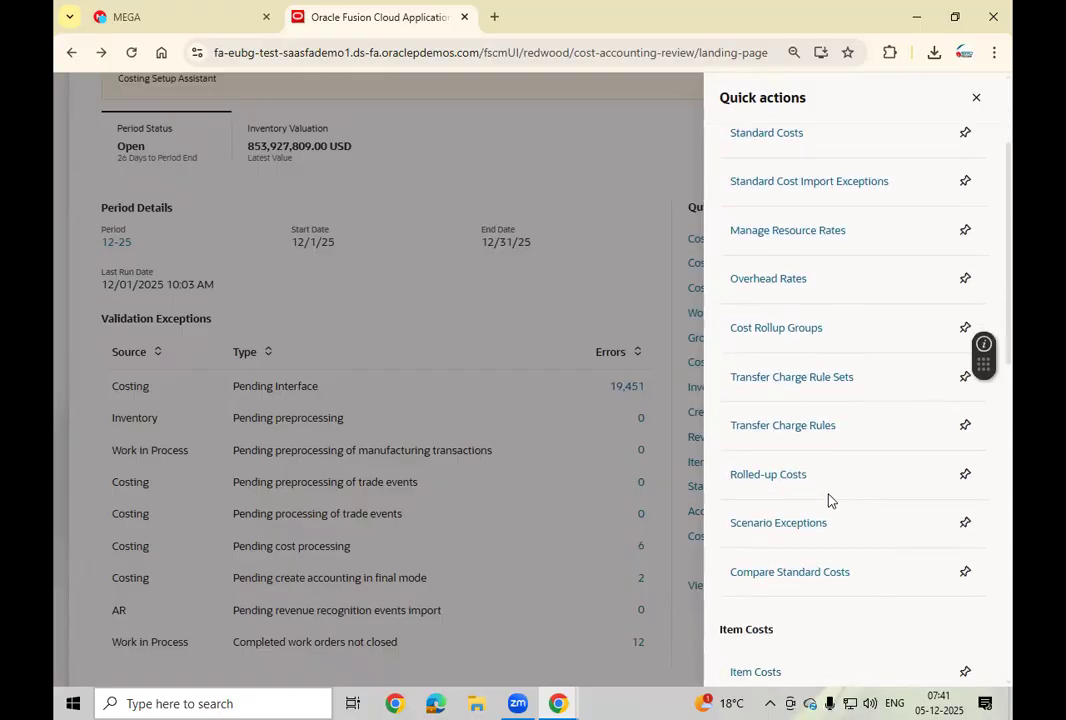
pyautogui.scroll(-2, 828, 498)
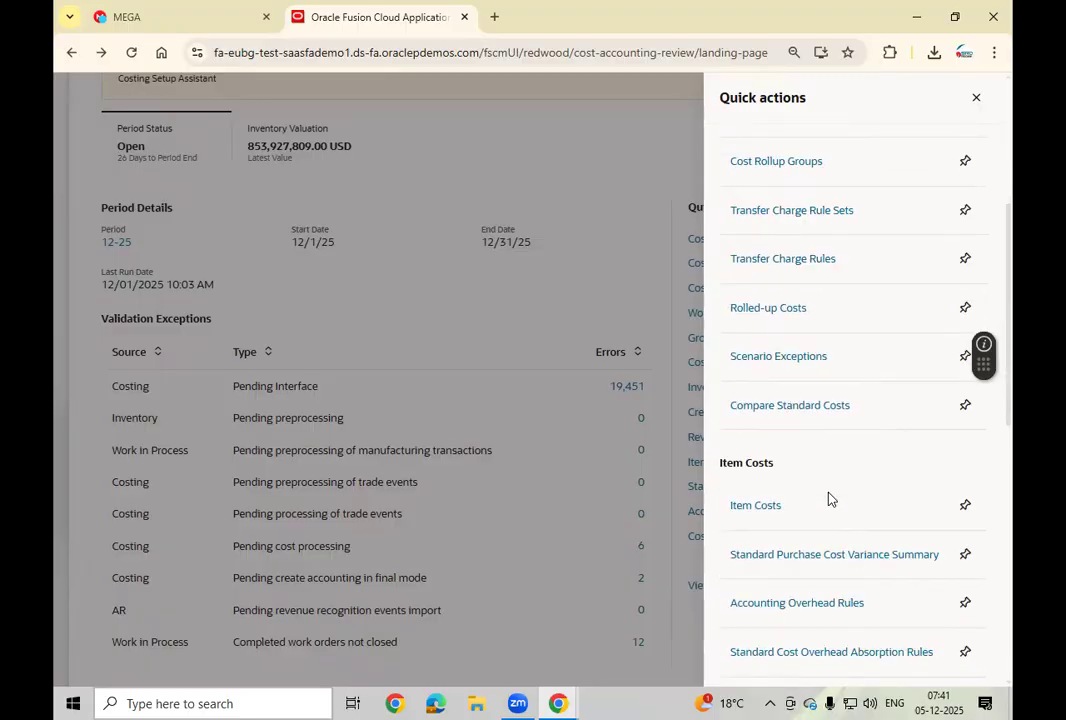
pyautogui.scroll(-1, 830, 499)
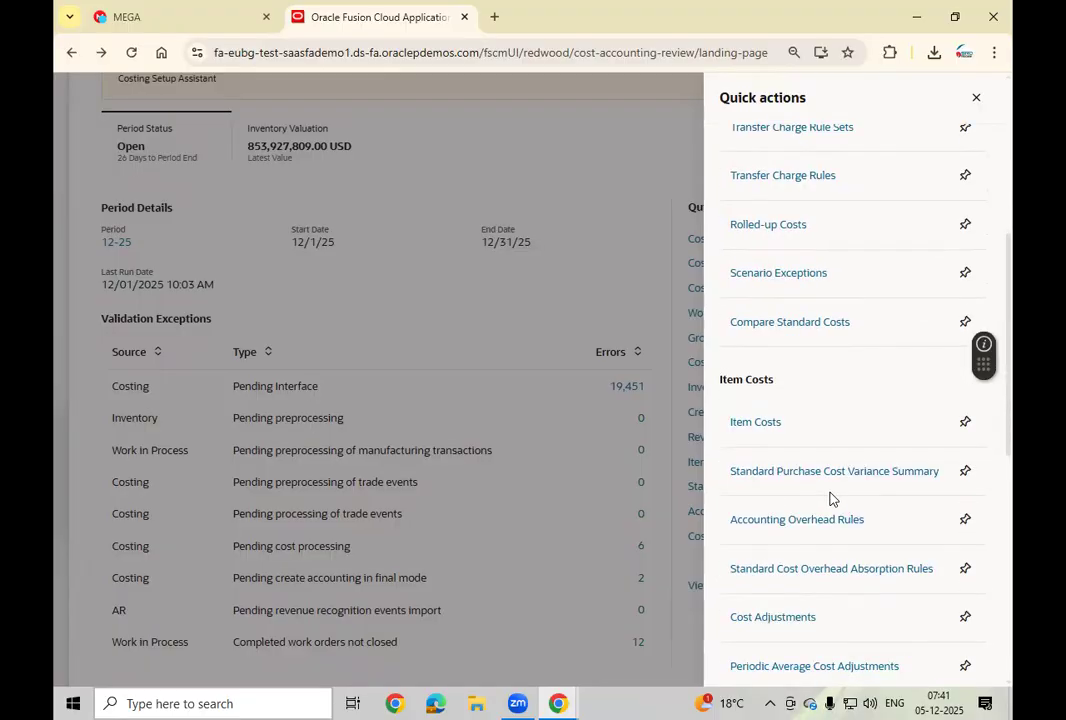
pyautogui.scroll(-2, 829, 498)
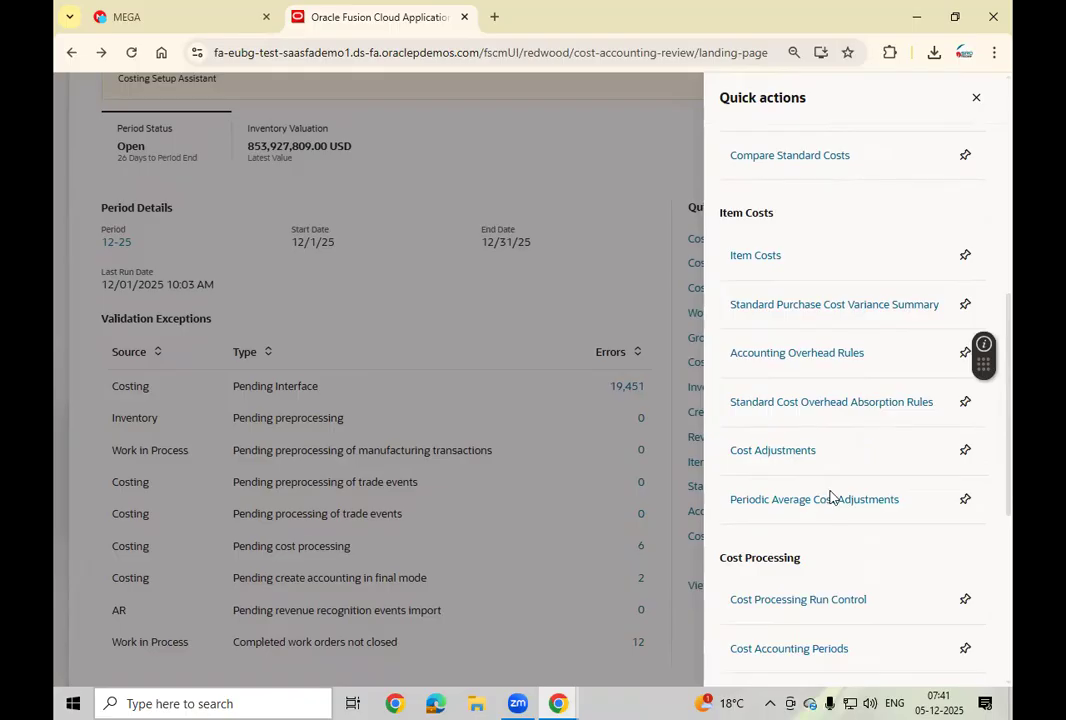
pyautogui.scroll(-1, 829, 497)
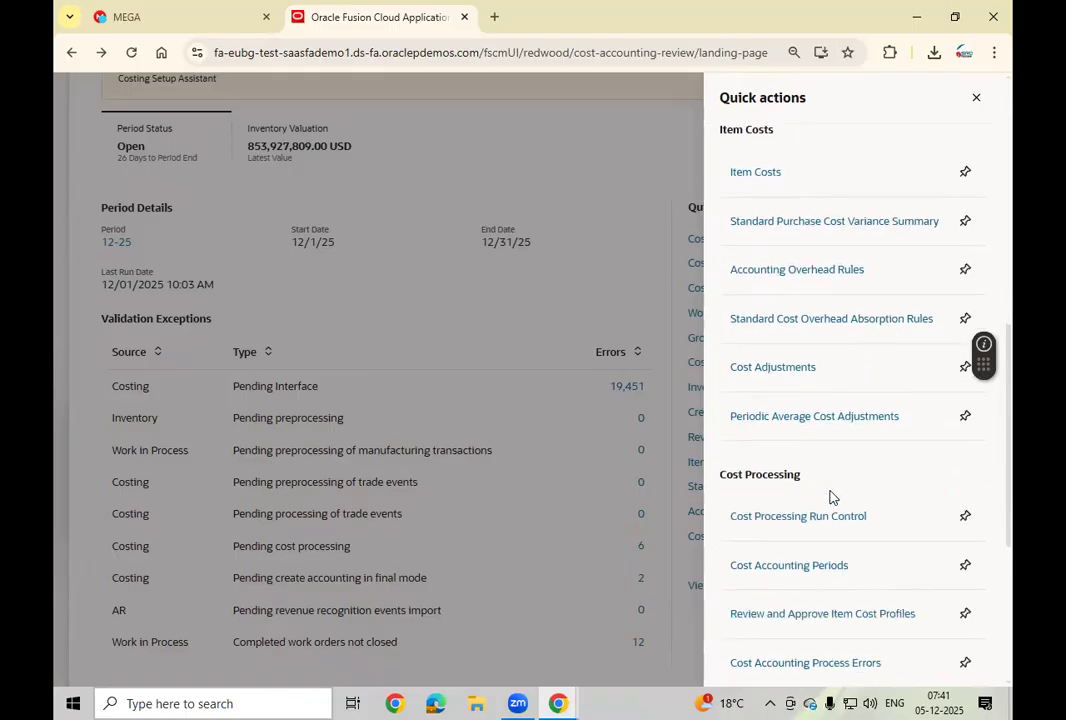
pyautogui.scroll(-1, 832, 497)
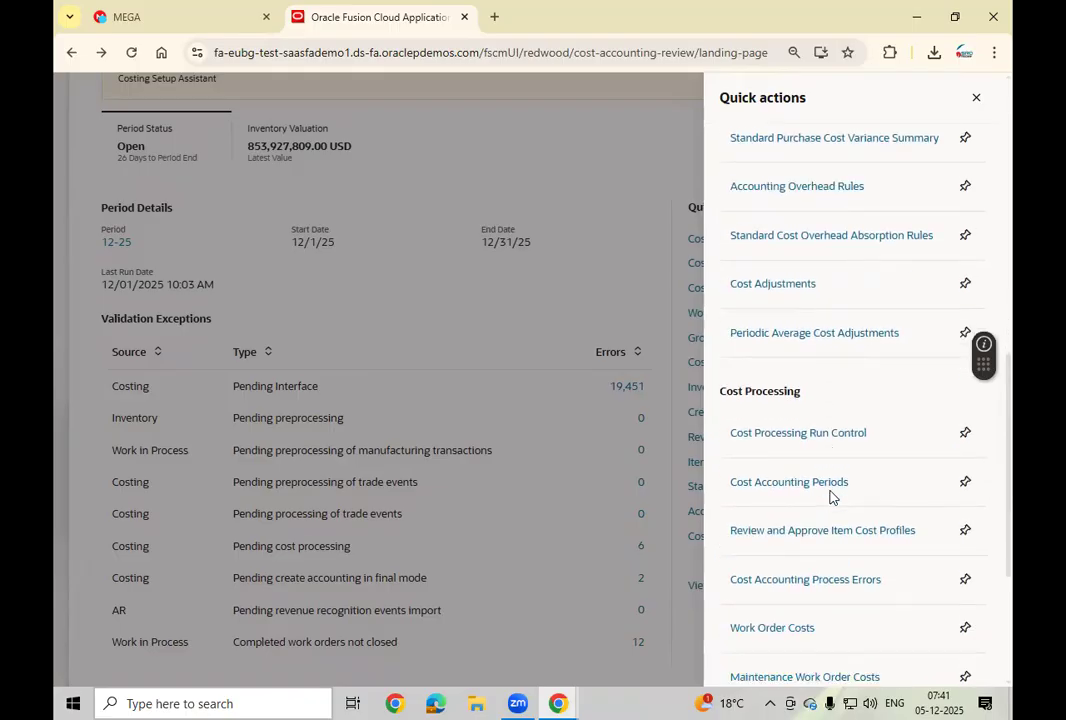
pyautogui.scroll(-1, 829, 498)
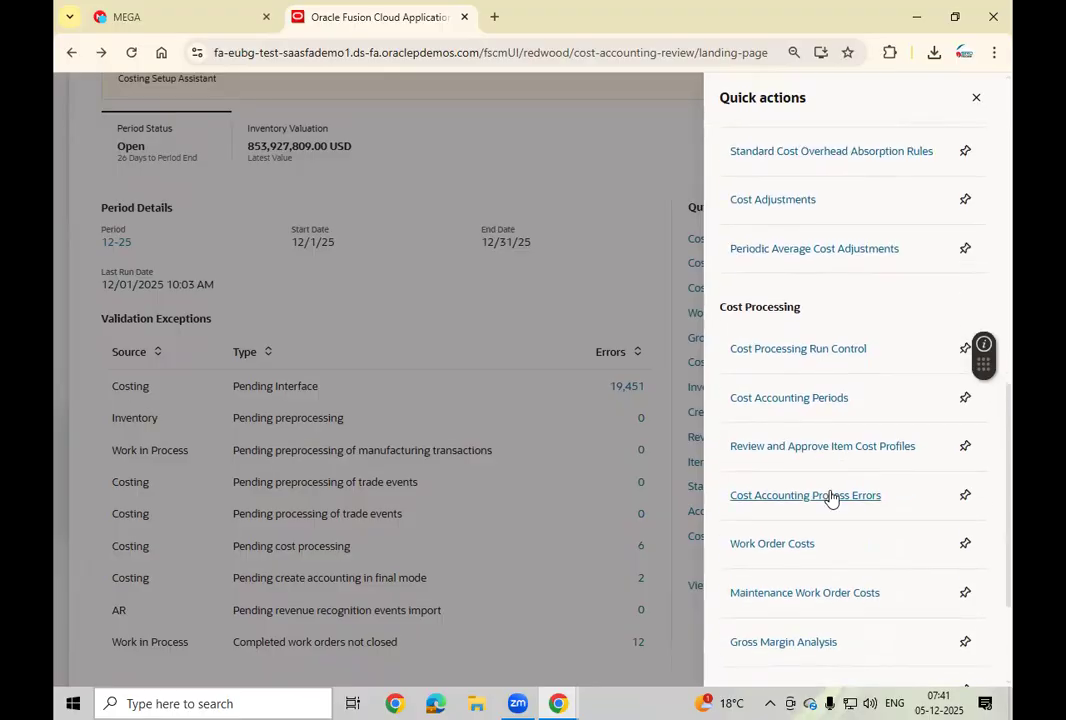
pyautogui.scroll(-1, 829, 498)
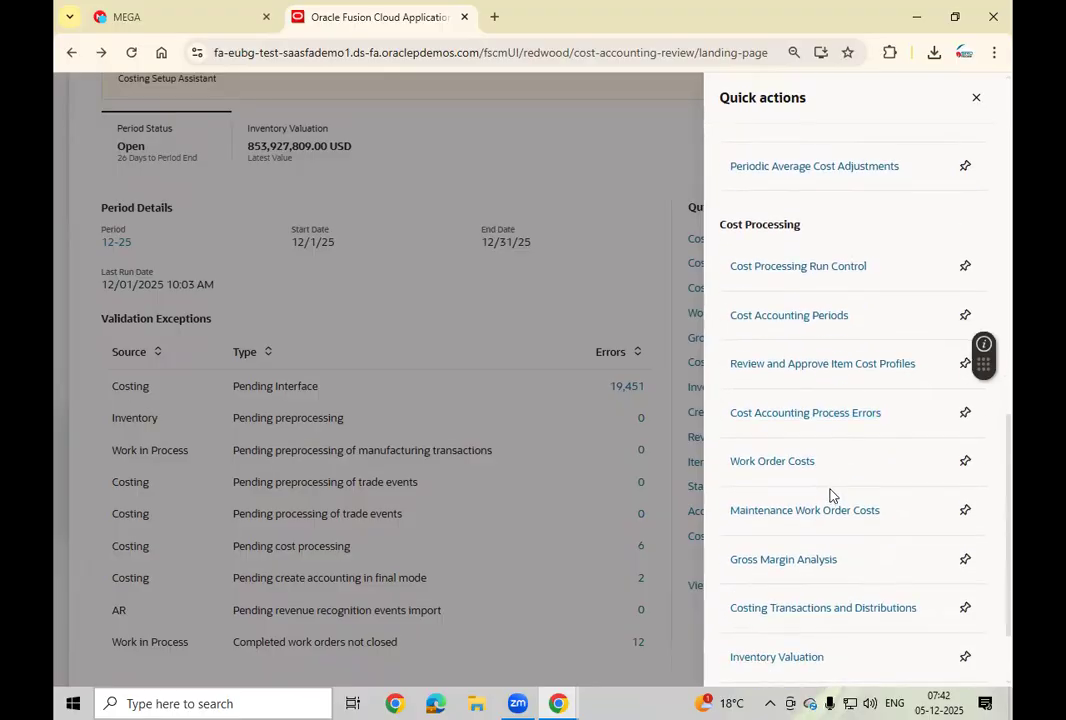
pyautogui.scroll(-1, 829, 496)
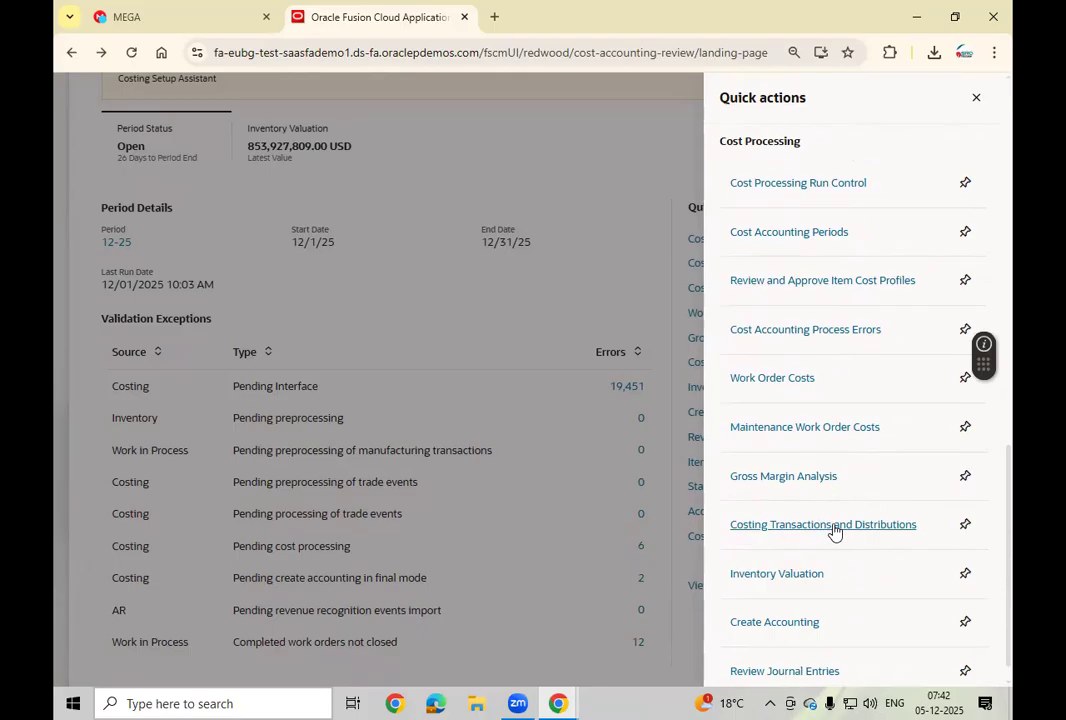
pyautogui.scroll(-1, 835, 531)
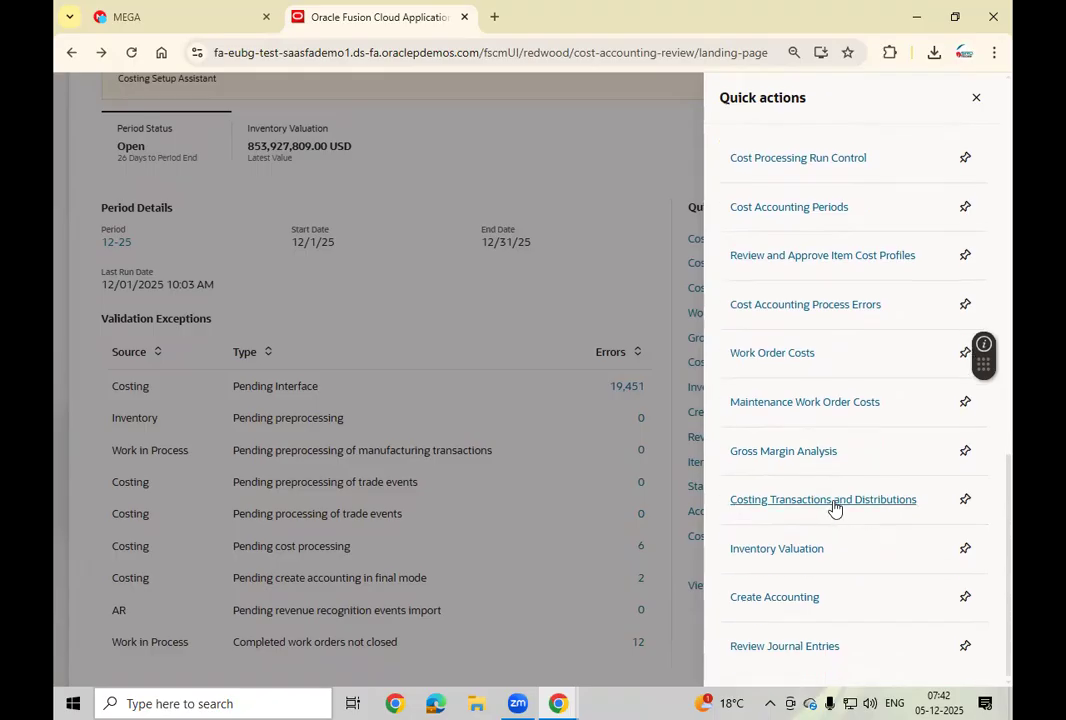
pyautogui.click(835, 500)
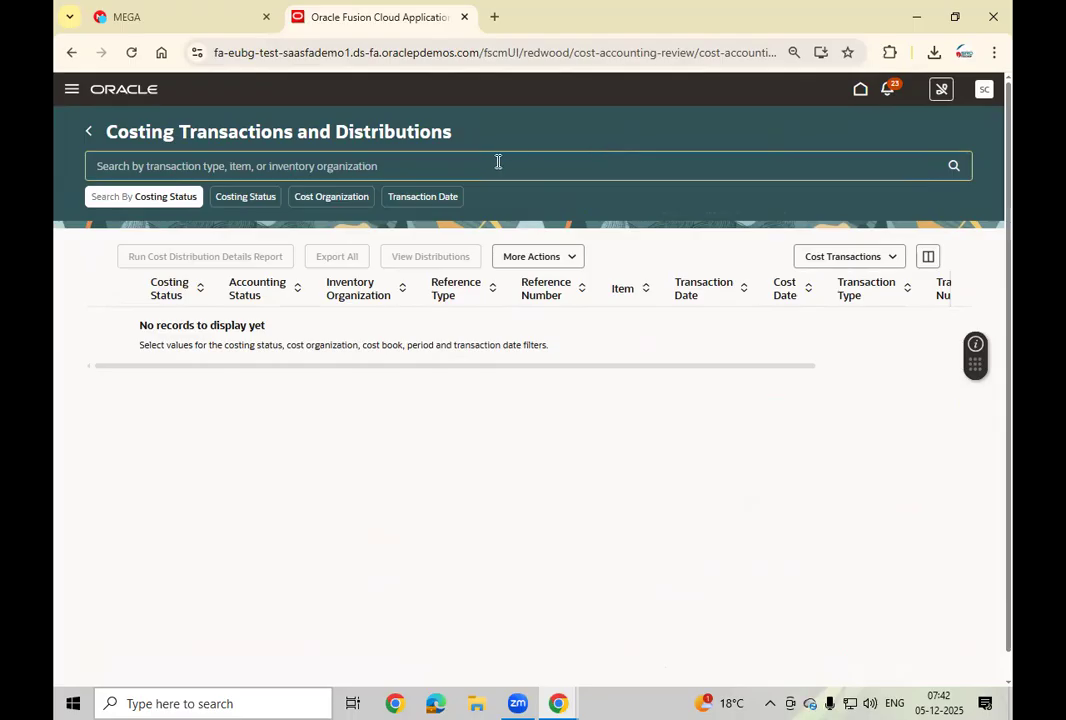
# Search the costing transactions for AS00101 with the search criterion set to Item Number
pyautogui.write('AS00')
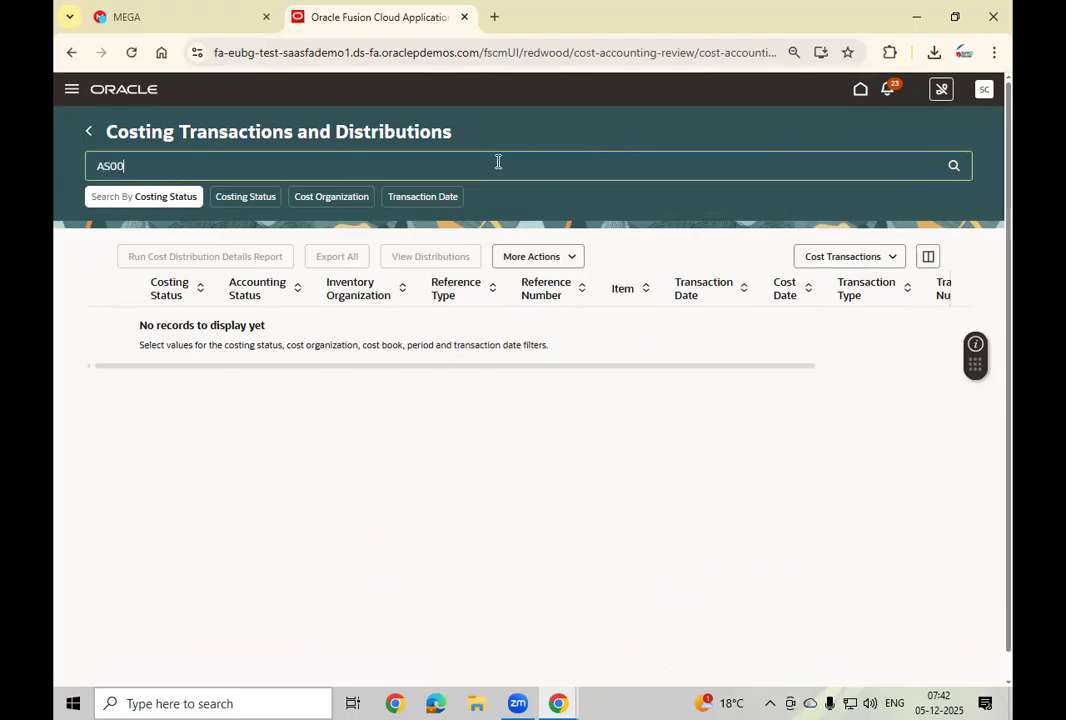
pyautogui.write('101')
pyautogui.click(155, 200)
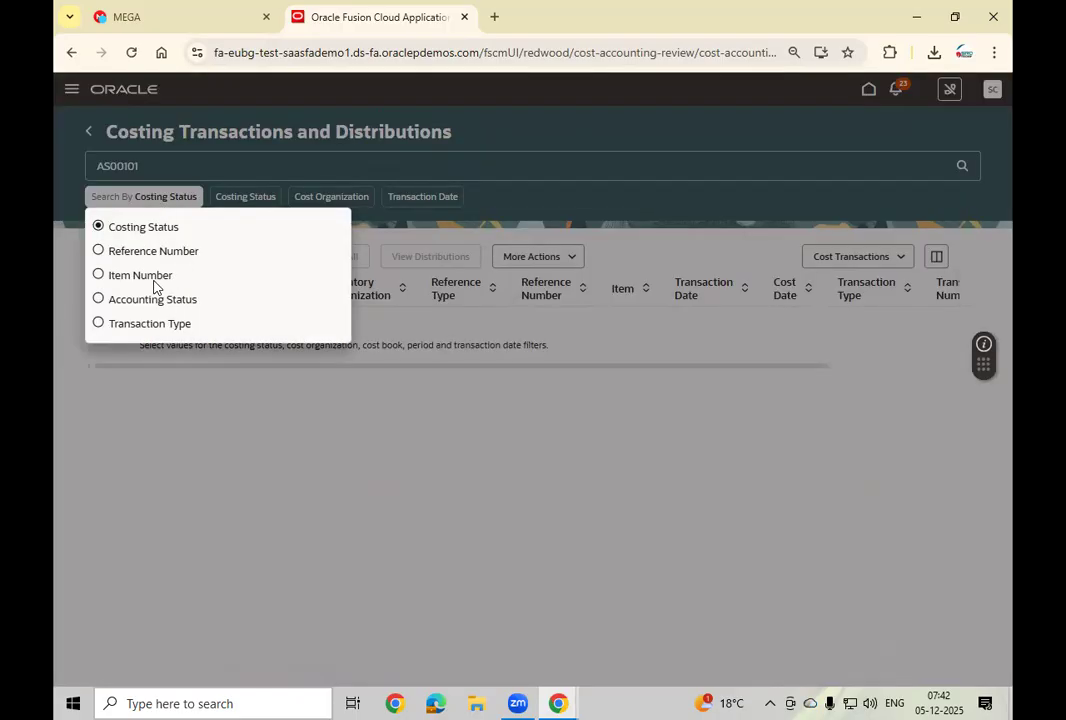
pyautogui.click(154, 279)
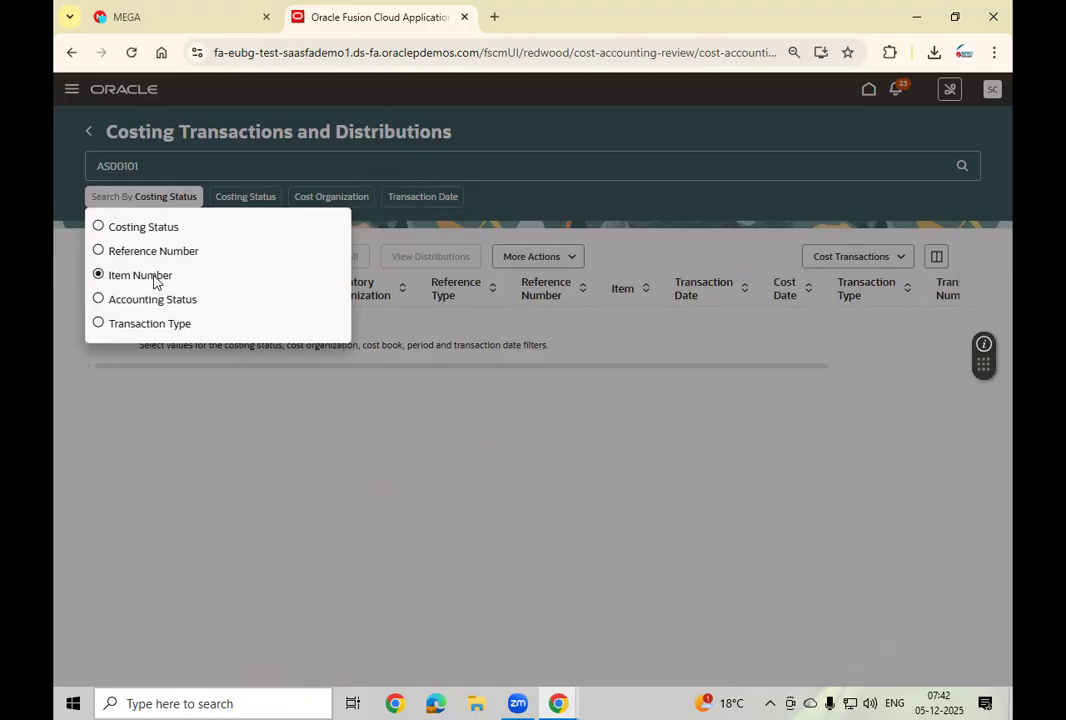
pyautogui.click(289, 459)
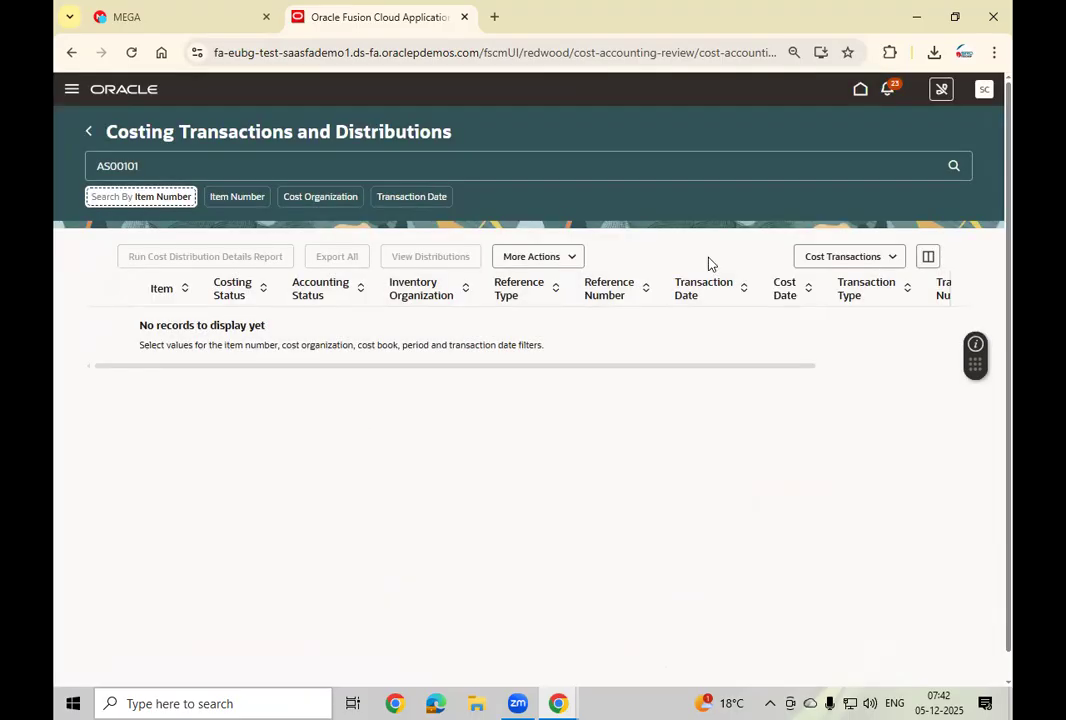
pyautogui.click(952, 168)
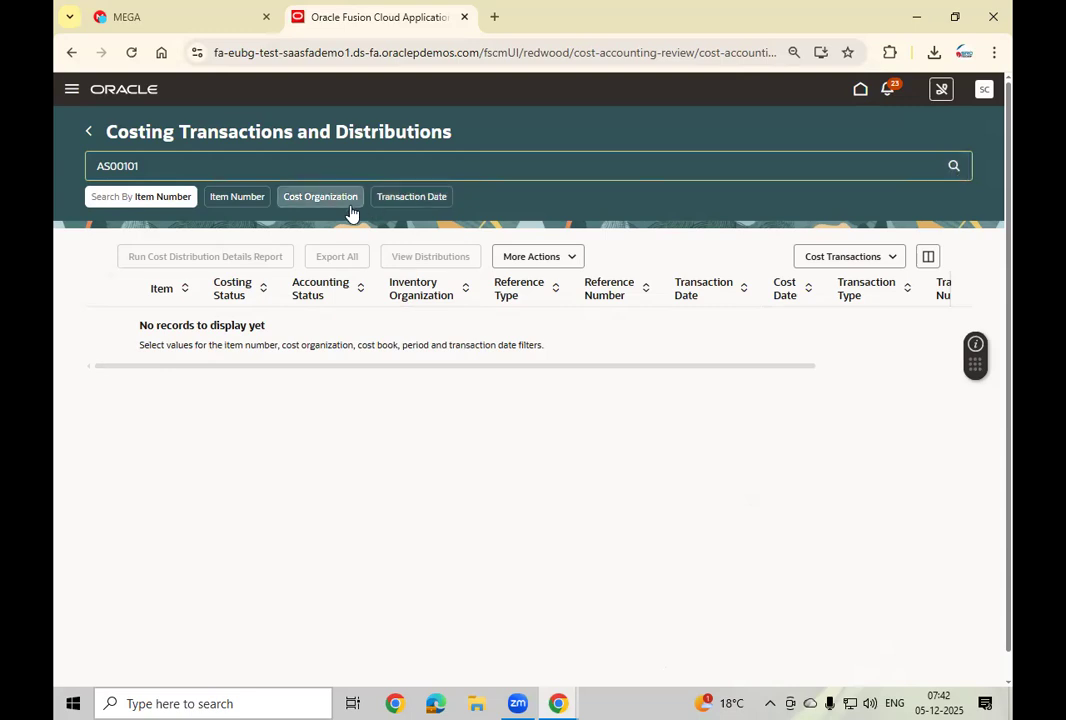
# Add an Item Number filter for AS00101 and run the costing transaction search again
pyautogui.click(236, 199)
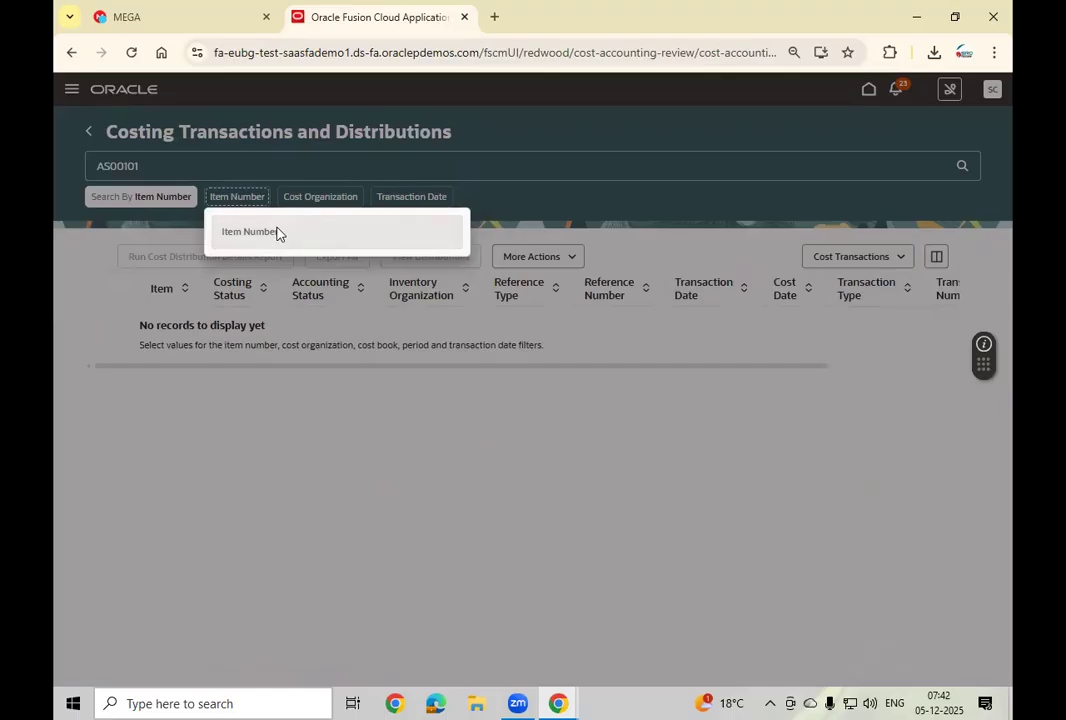
pyautogui.click(275, 231)
pyautogui.write('A')
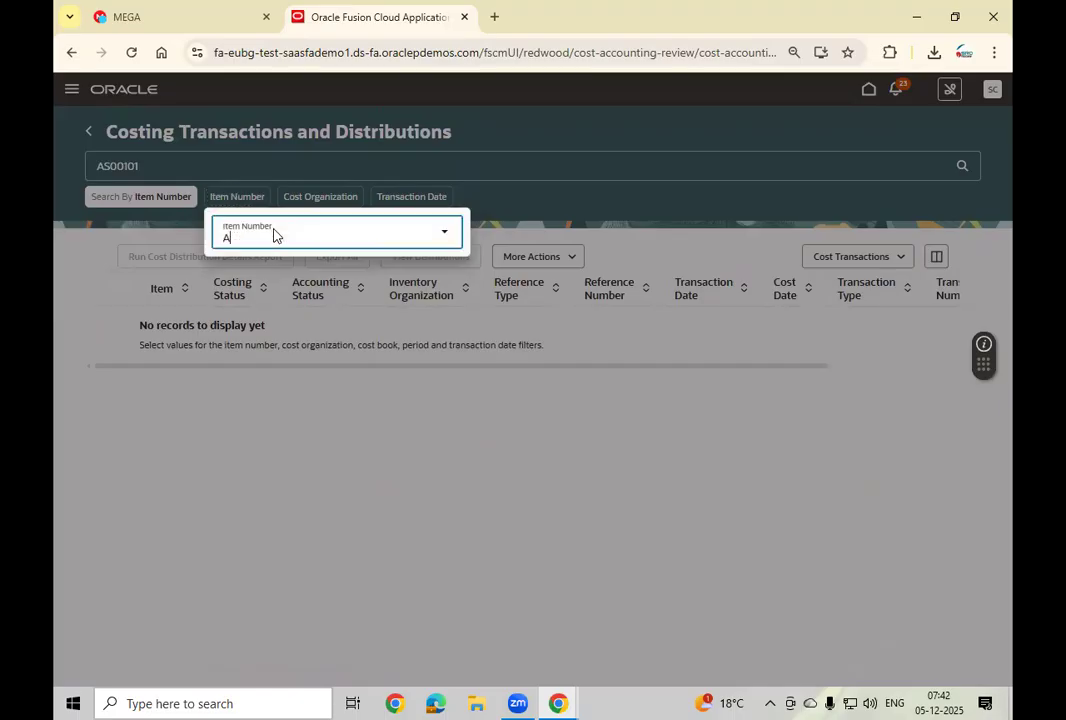
pyautogui.write('S00101')
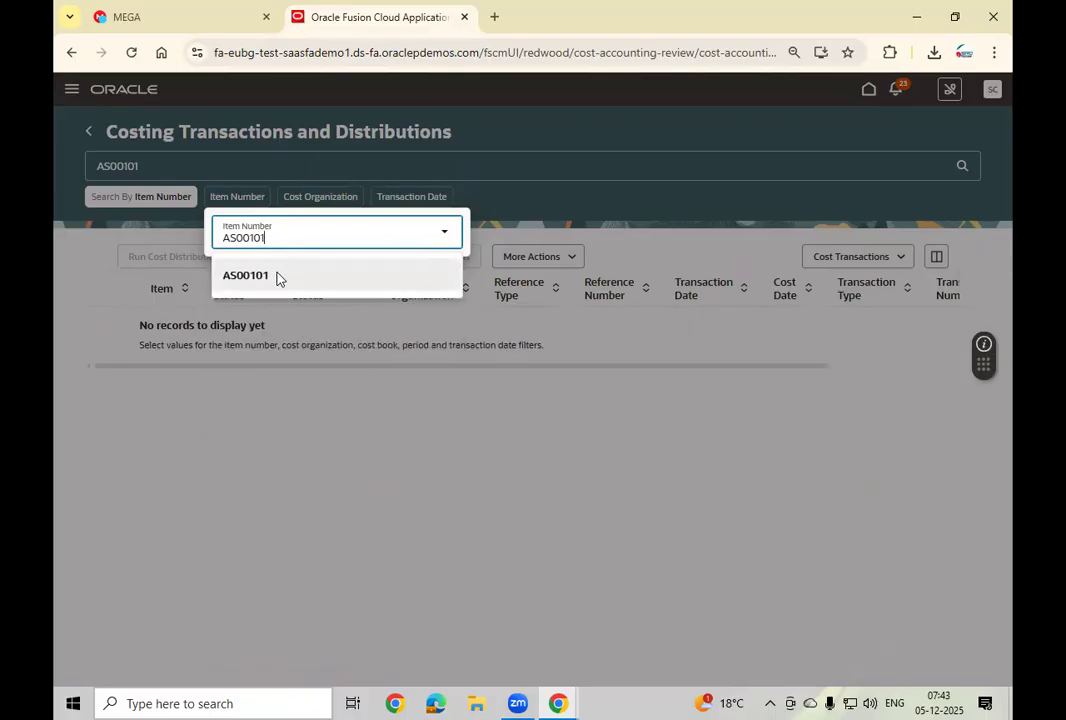
pyautogui.click(282, 278)
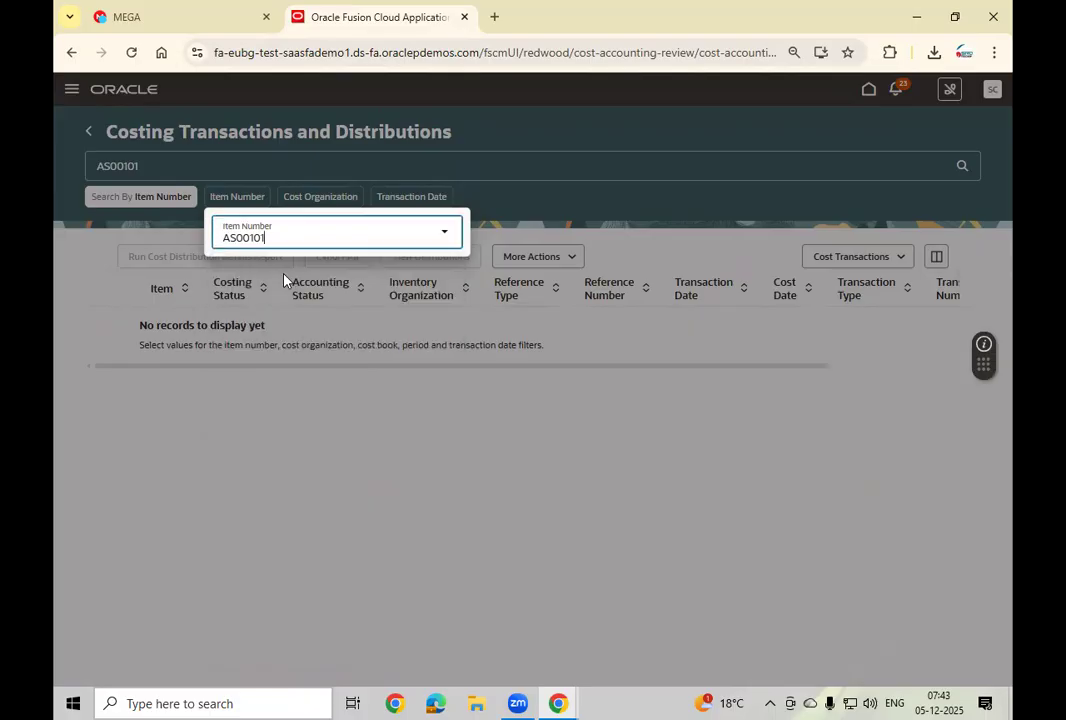
pyautogui.click(503, 251)
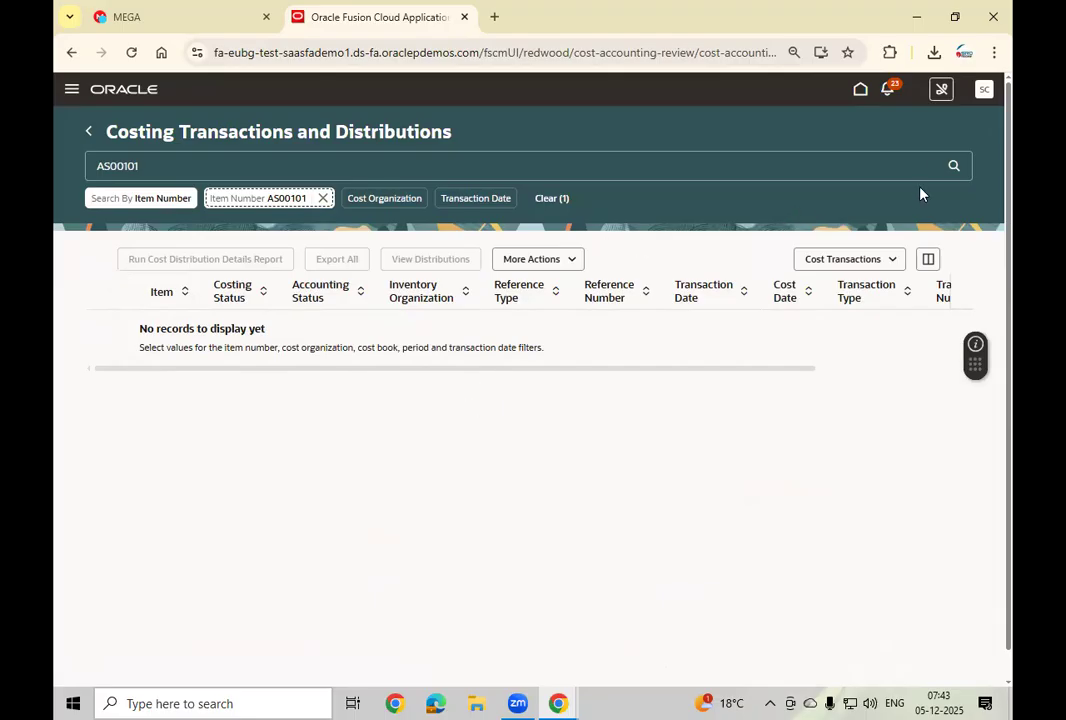
pyautogui.click(956, 171)
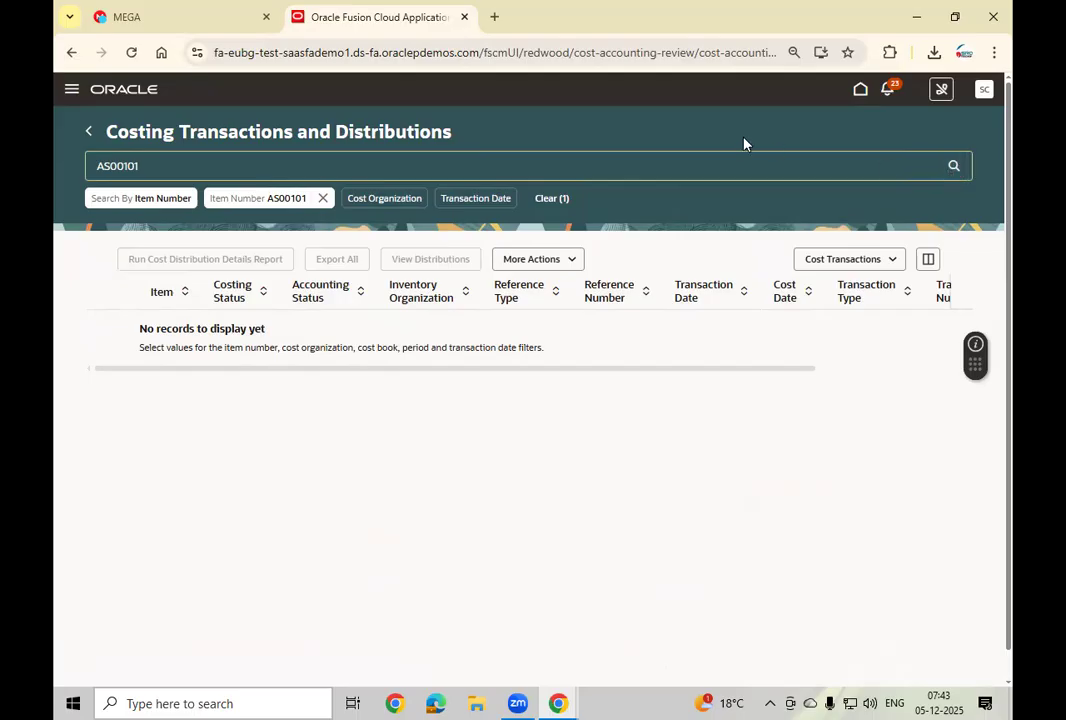
# Go back to the home page and open Cost Accounting from the Supply Chain Execution apps
pyautogui.click(859, 91)
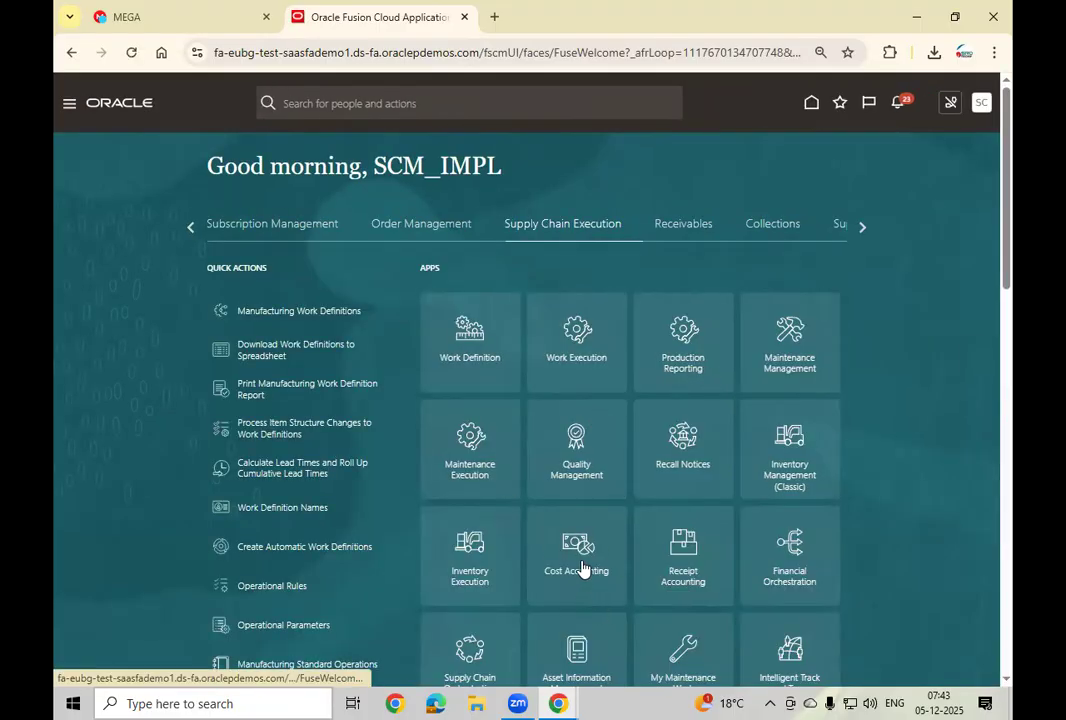
pyautogui.scroll(-3, 608, 542)
pyautogui.scroll(-1, 608, 540)
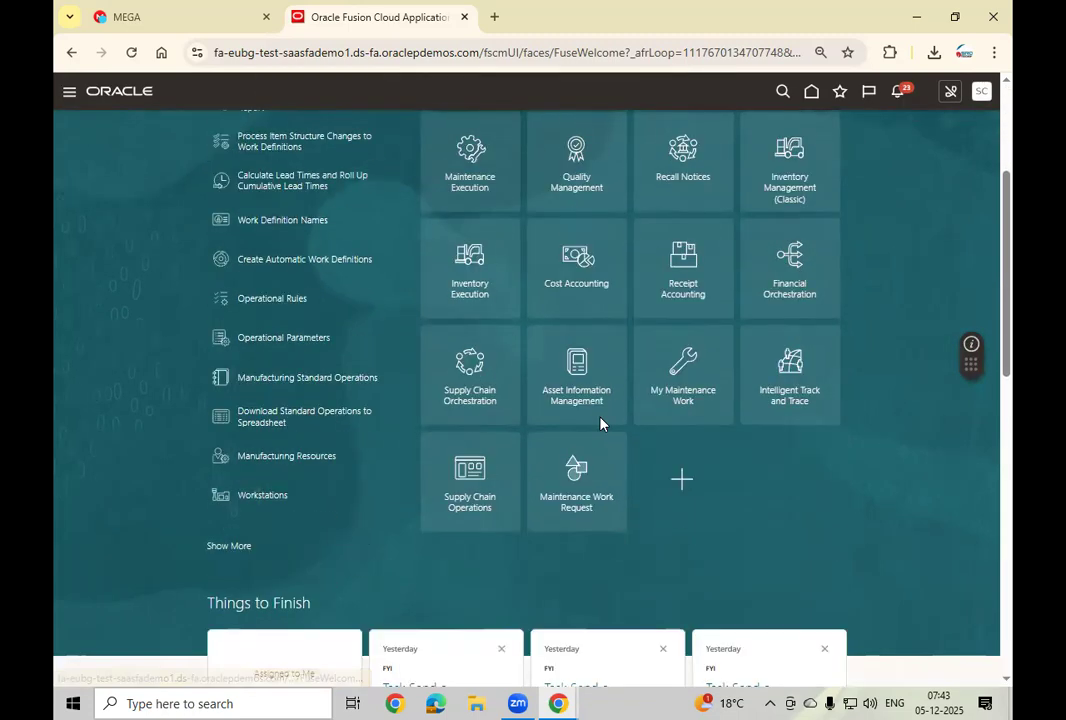
pyautogui.click(583, 262)
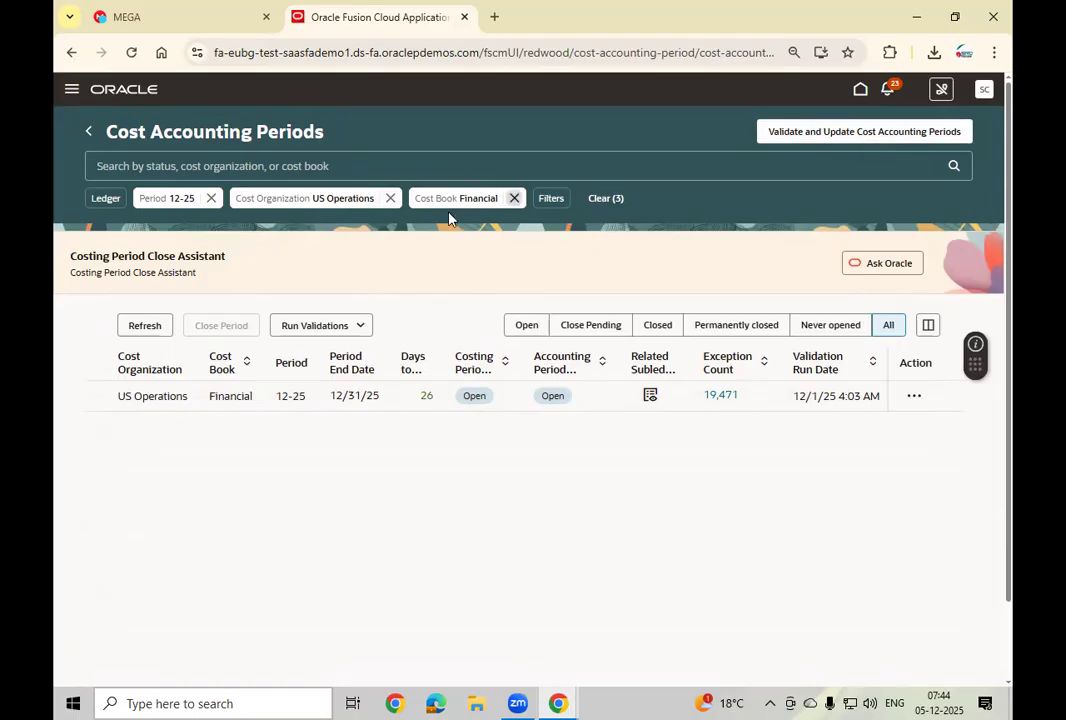
# Leave Cost Accounting Periods for the Cost Accounting overview and open the Create Accounting process
pyautogui.click(85, 133)
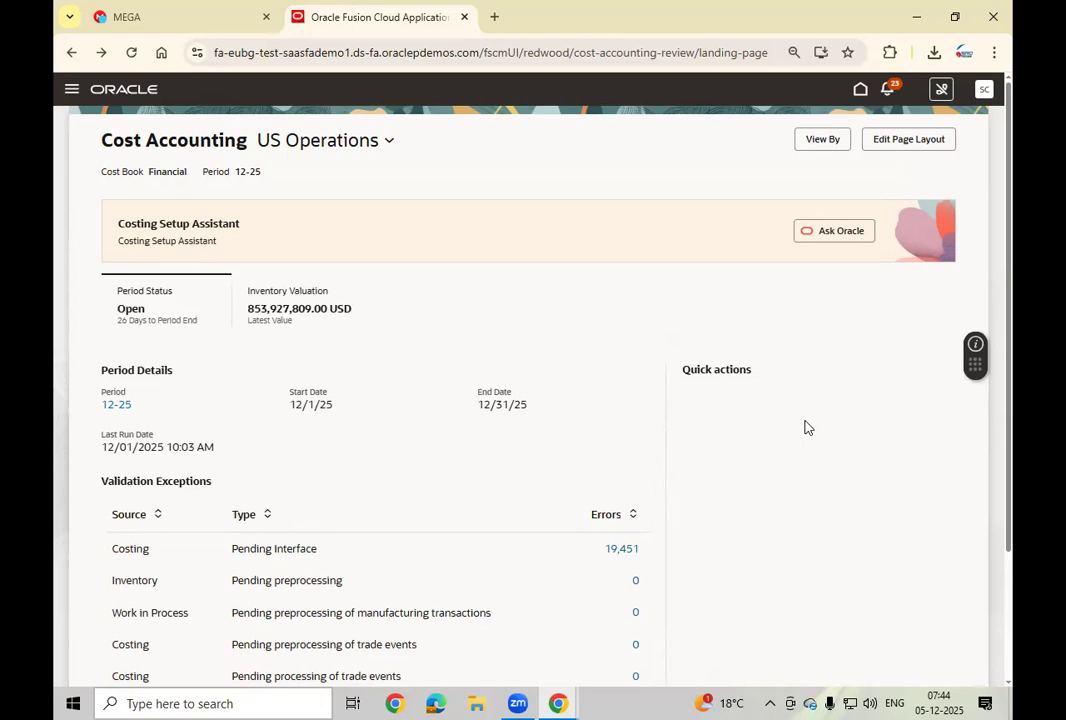
pyautogui.scroll(-2, 808, 427)
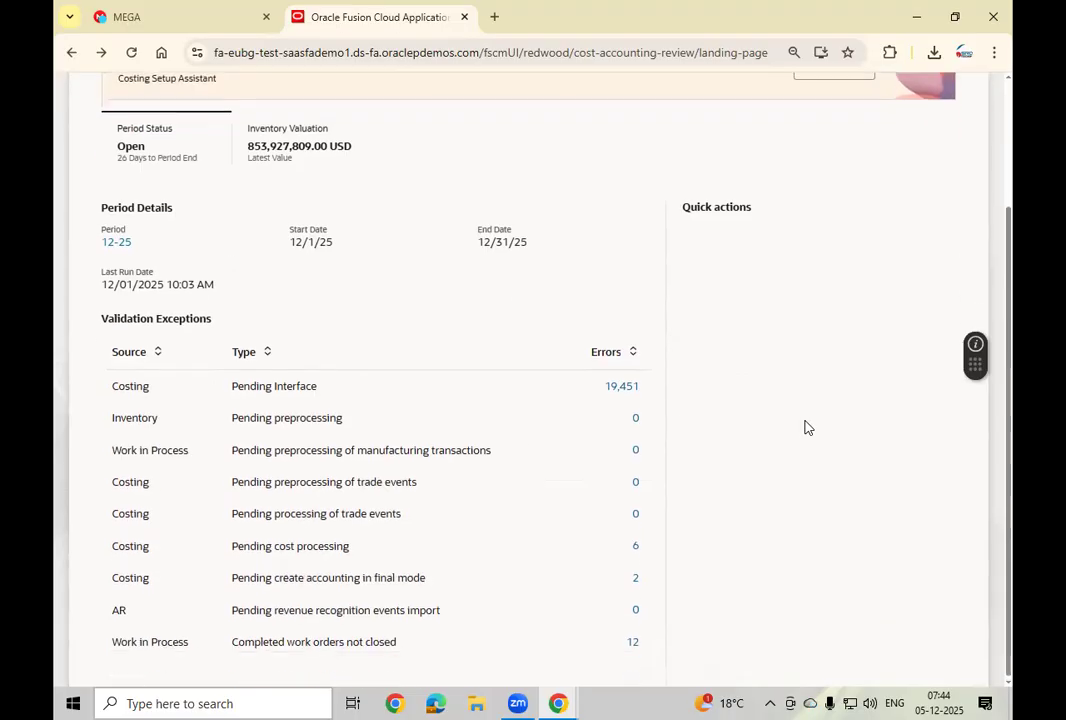
pyautogui.scroll(2, 805, 428)
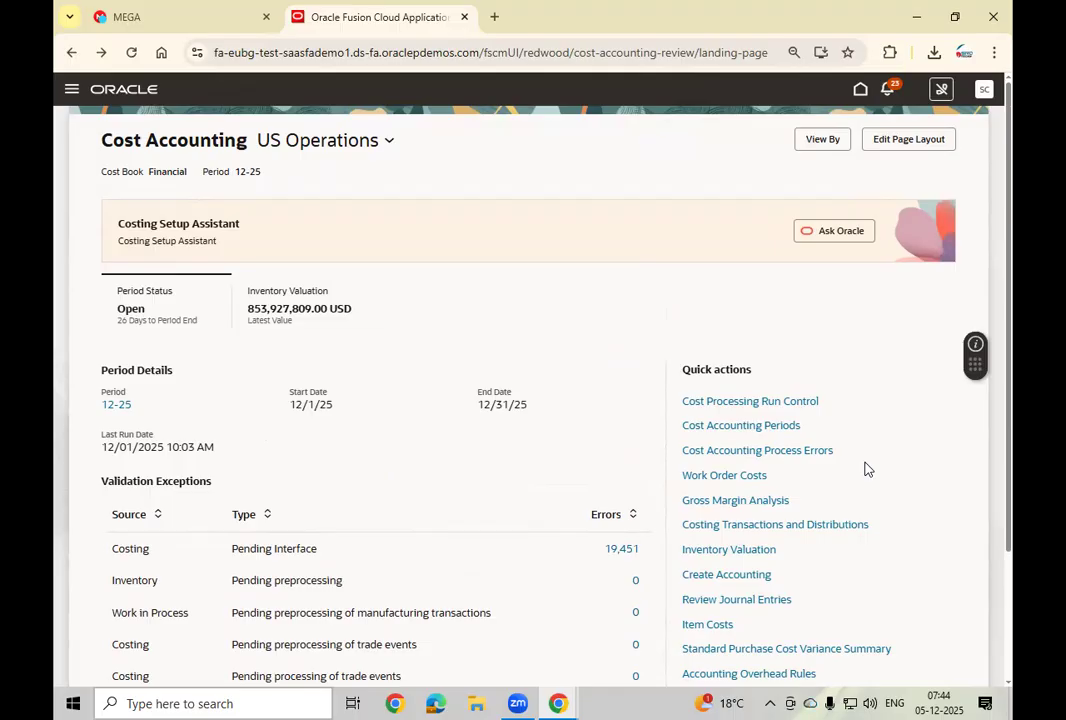
pyautogui.scroll(-1, 867, 469)
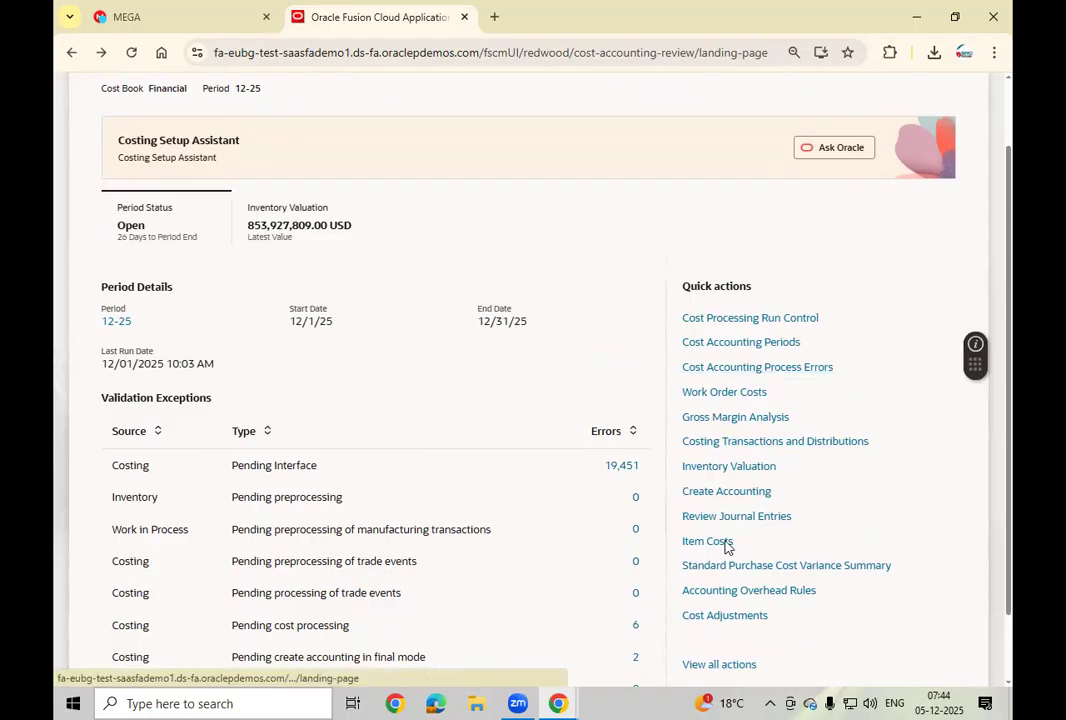
pyautogui.click(755, 500)
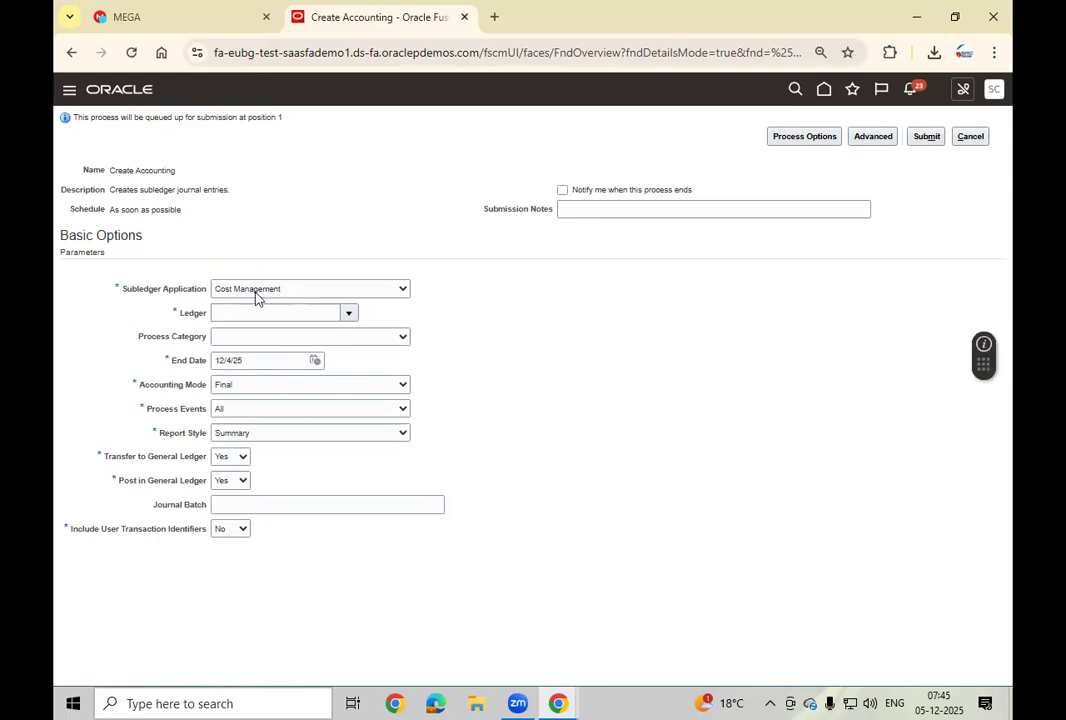
# Search the ledgers for "us pri" and select US Primary Ledger as the ledger for Create Accounting
pyautogui.click(348, 312)
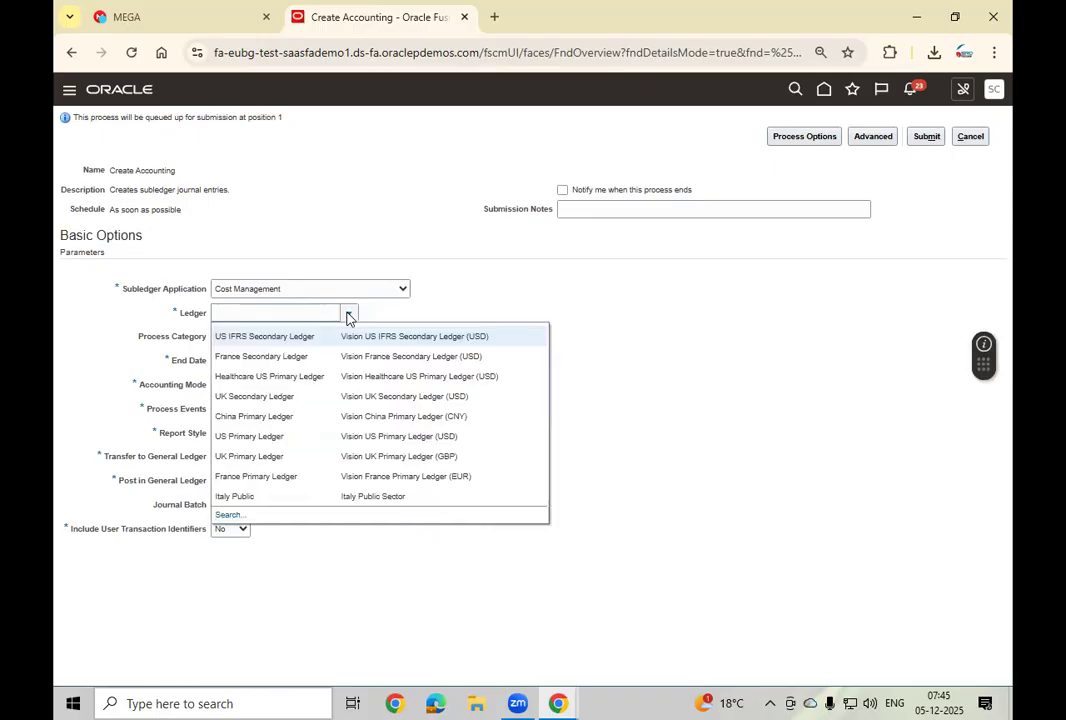
pyautogui.click(236, 515)
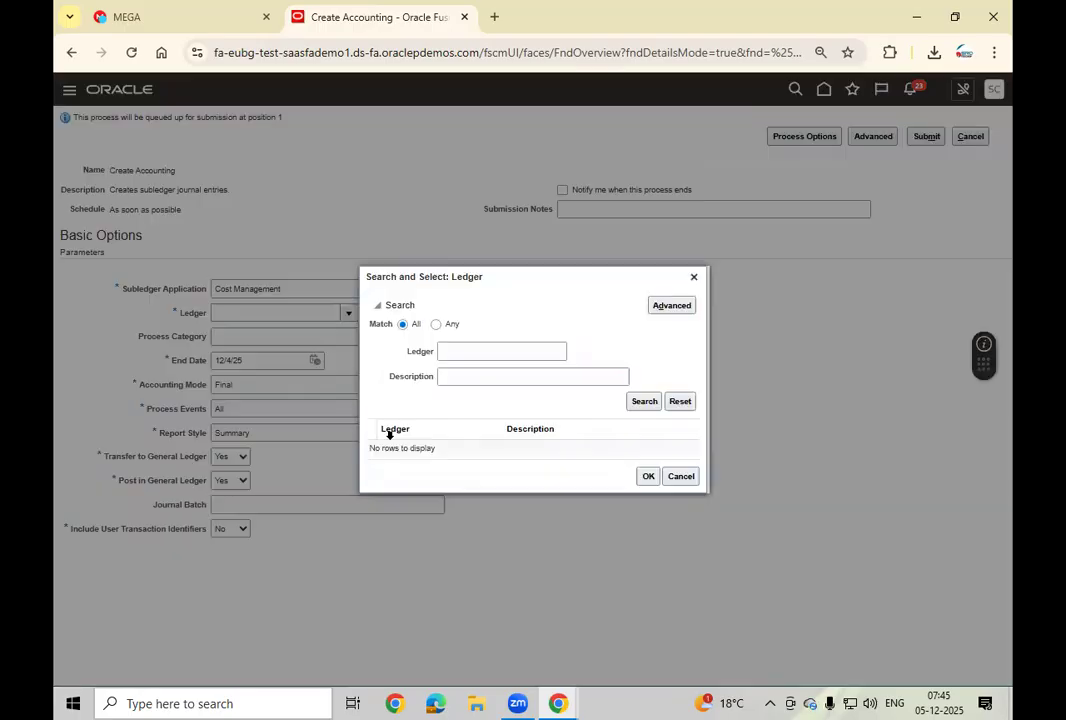
pyautogui.click(484, 355)
pyautogui.write('us pri')
pyautogui.click(644, 401)
pyautogui.click(435, 447)
pyautogui.click(647, 480)
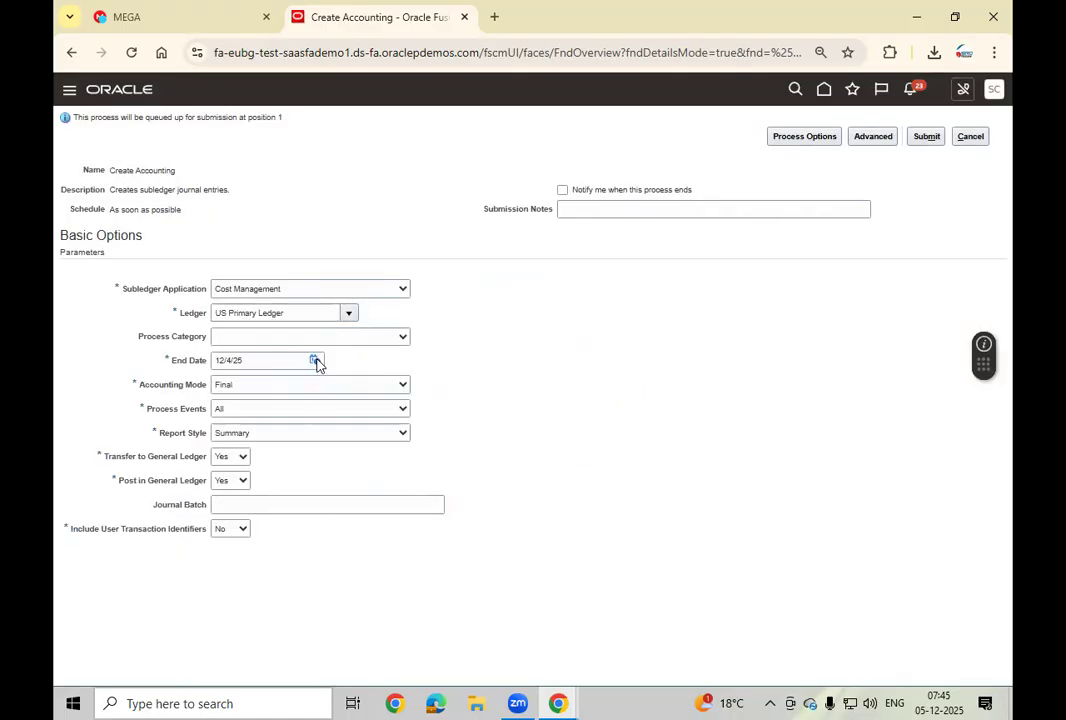
# Set the accounting end date to 12/31/25 and submit the Create Accounting process
pyautogui.click(315, 360)
pyautogui.click(401, 501)
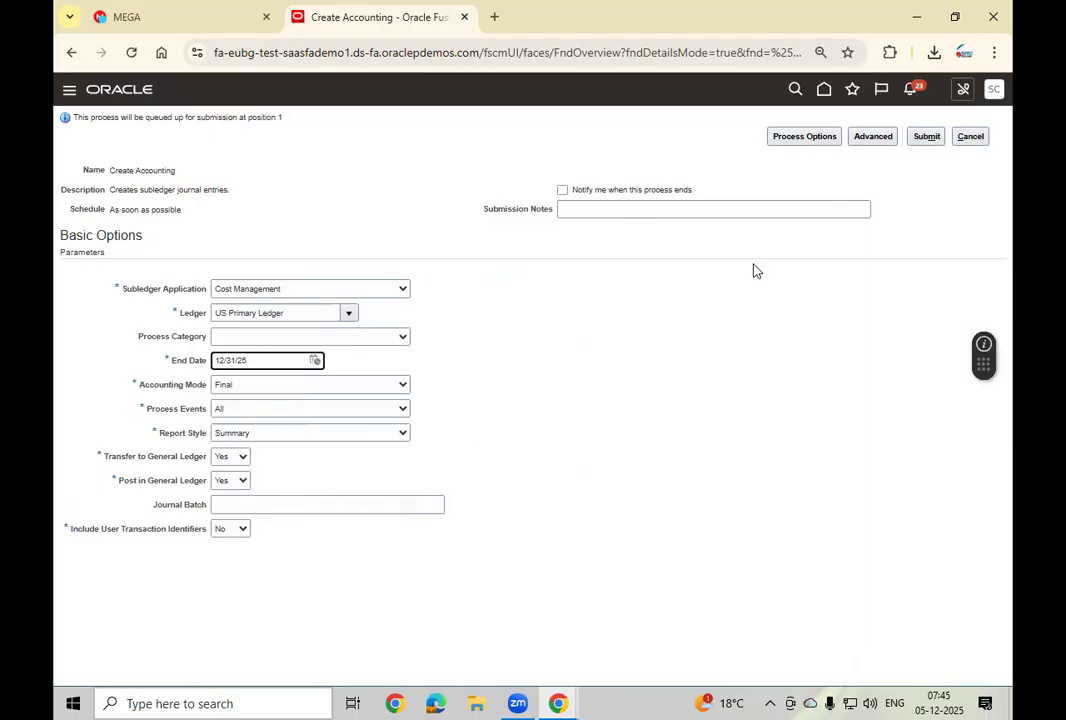
pyautogui.click(927, 138)
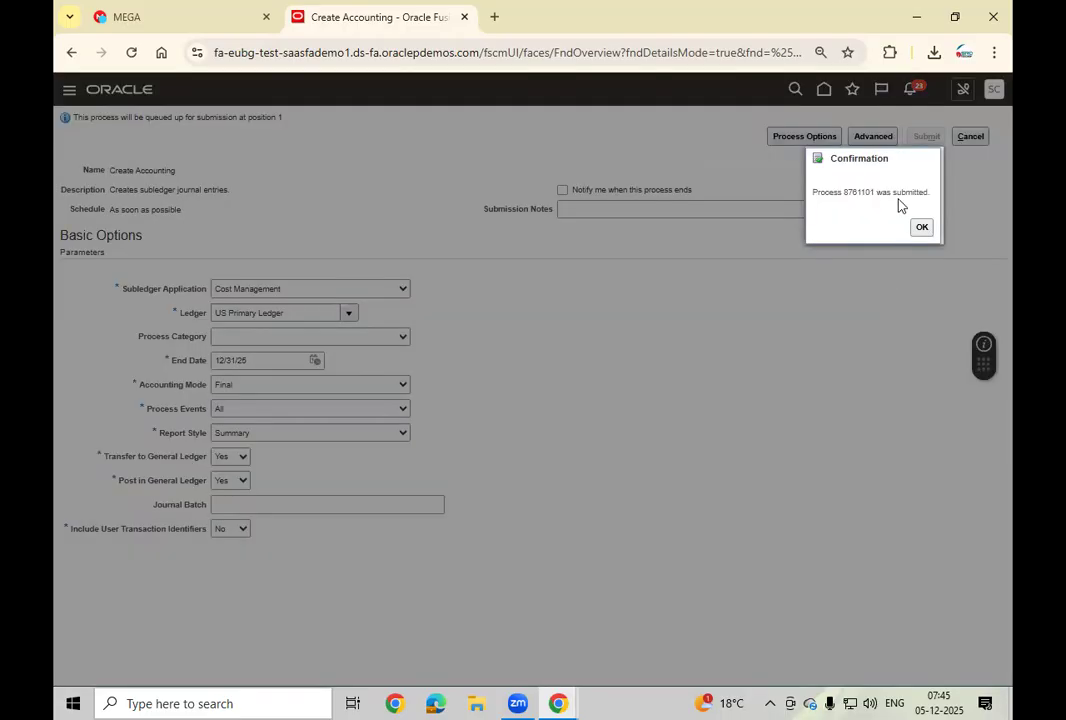
pyautogui.click(929, 228)
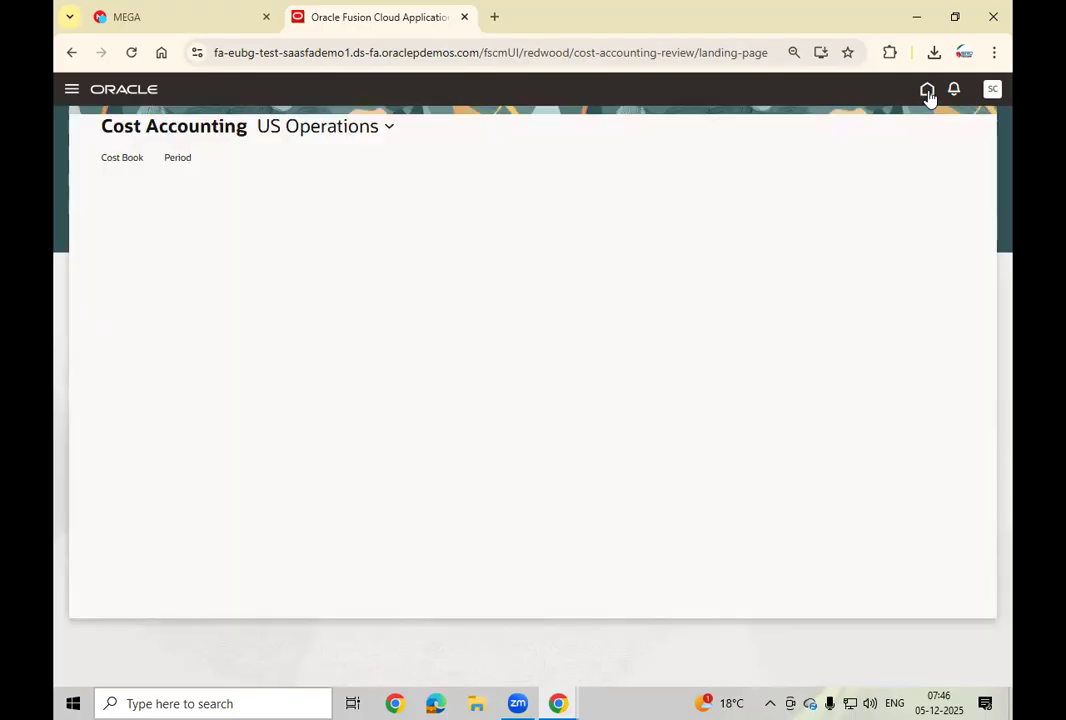
# Return to the home page and open Scheduled Processes from the Tools apps
pyautogui.click(927, 91)
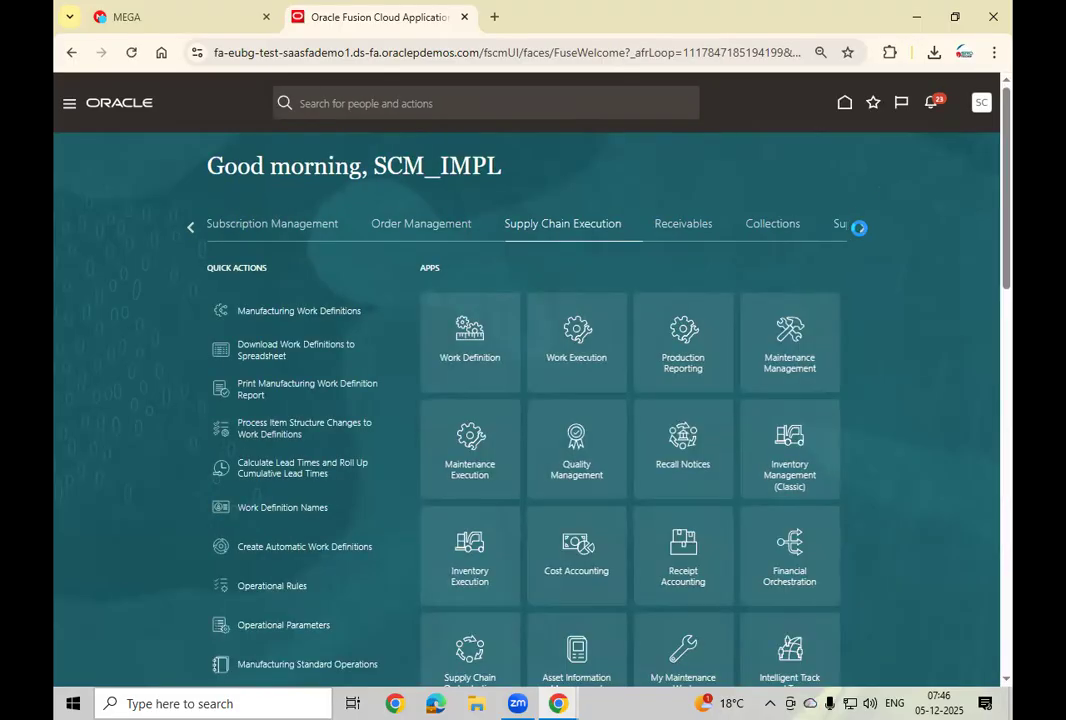
pyautogui.click(860, 229)
pyautogui.click(861, 230)
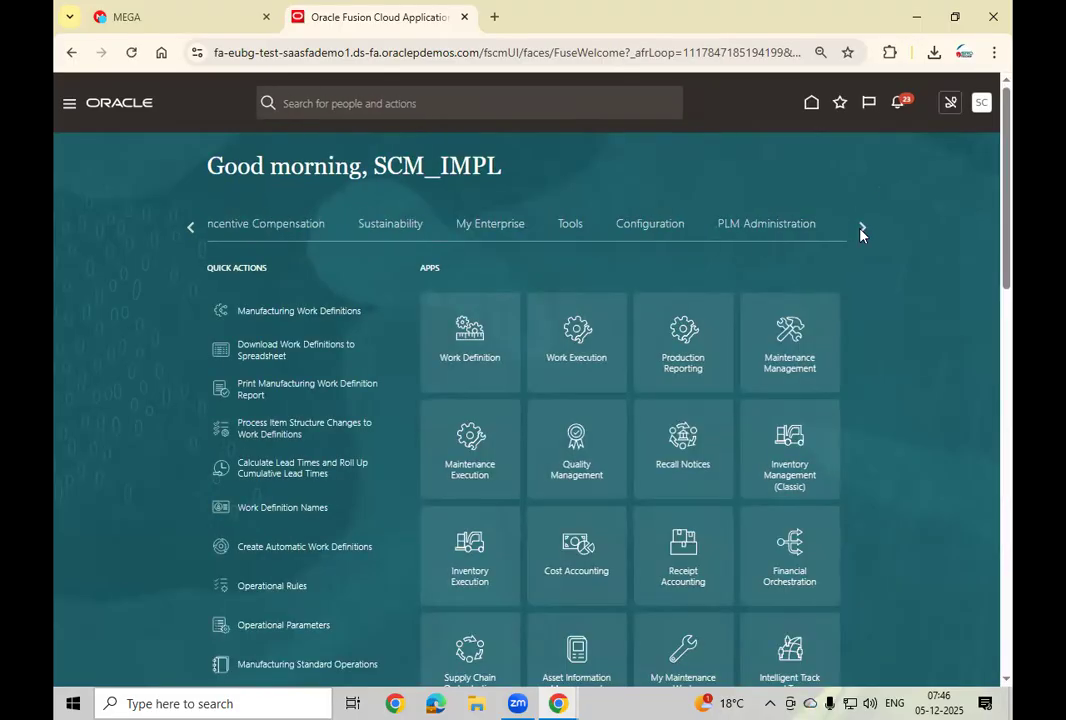
pyautogui.click(579, 227)
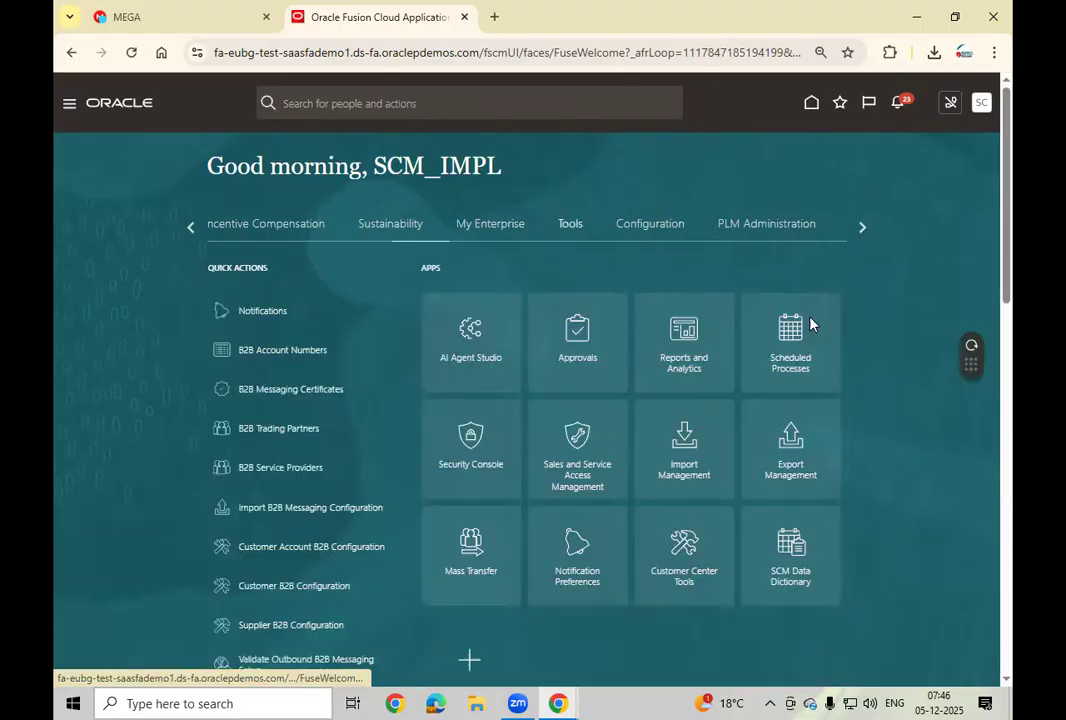
pyautogui.click(780, 369)
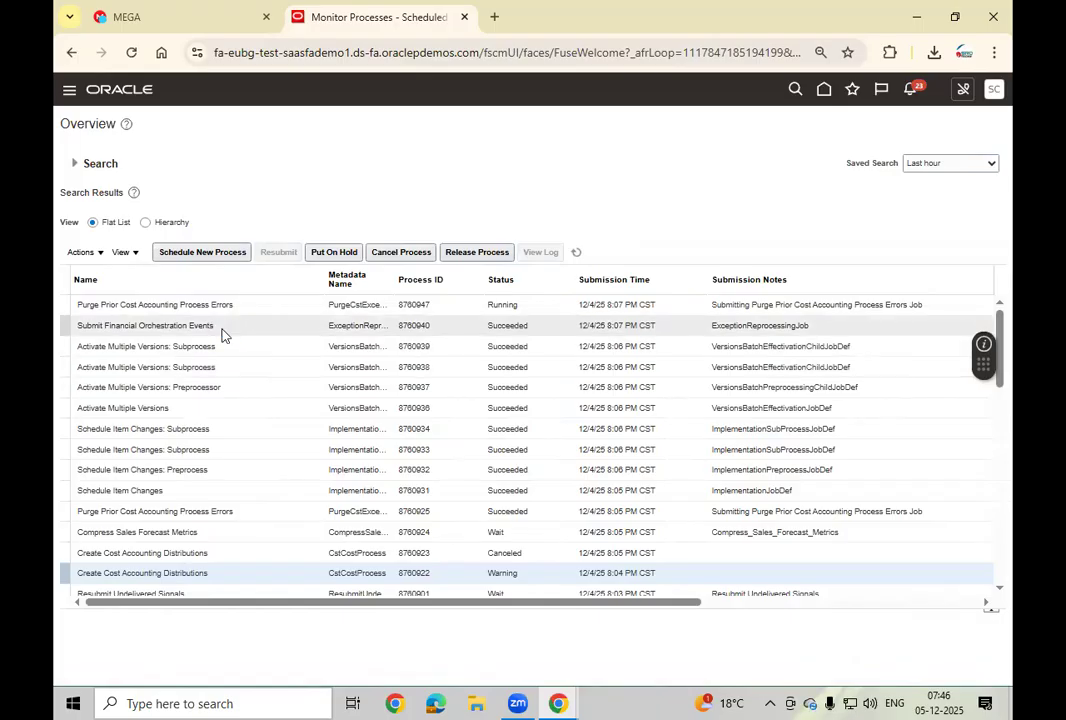
# Refresh the scheduled process list repeatedly to monitor Create Accounting and its subprocesses
pyautogui.click(575, 253)
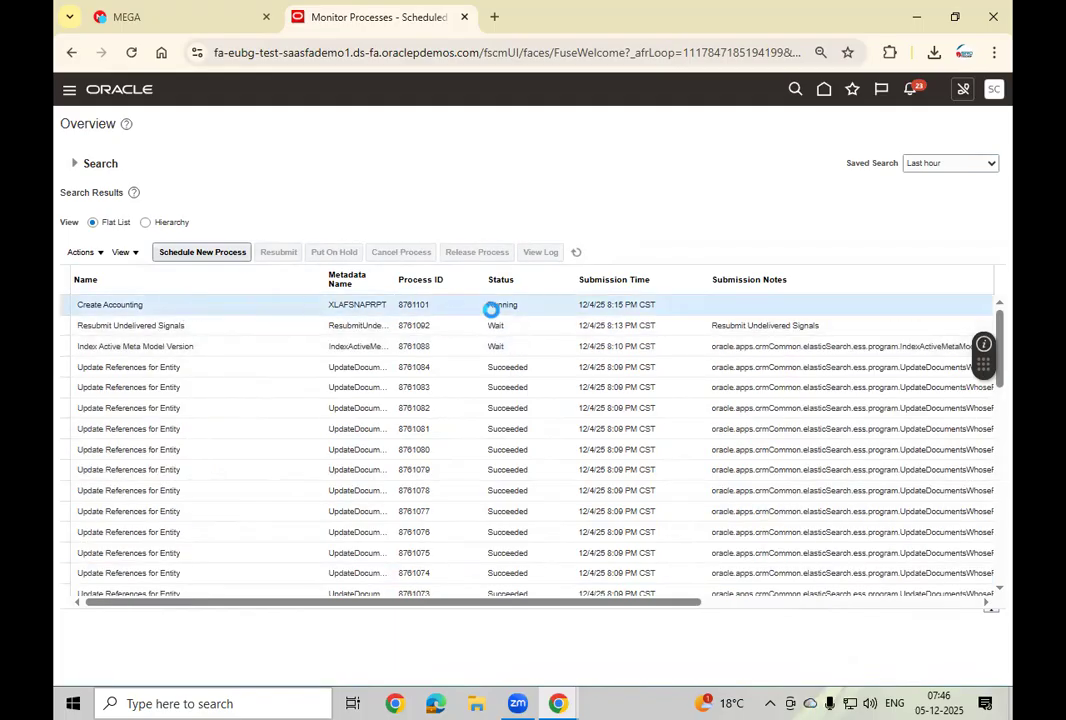
pyautogui.click(578, 253)
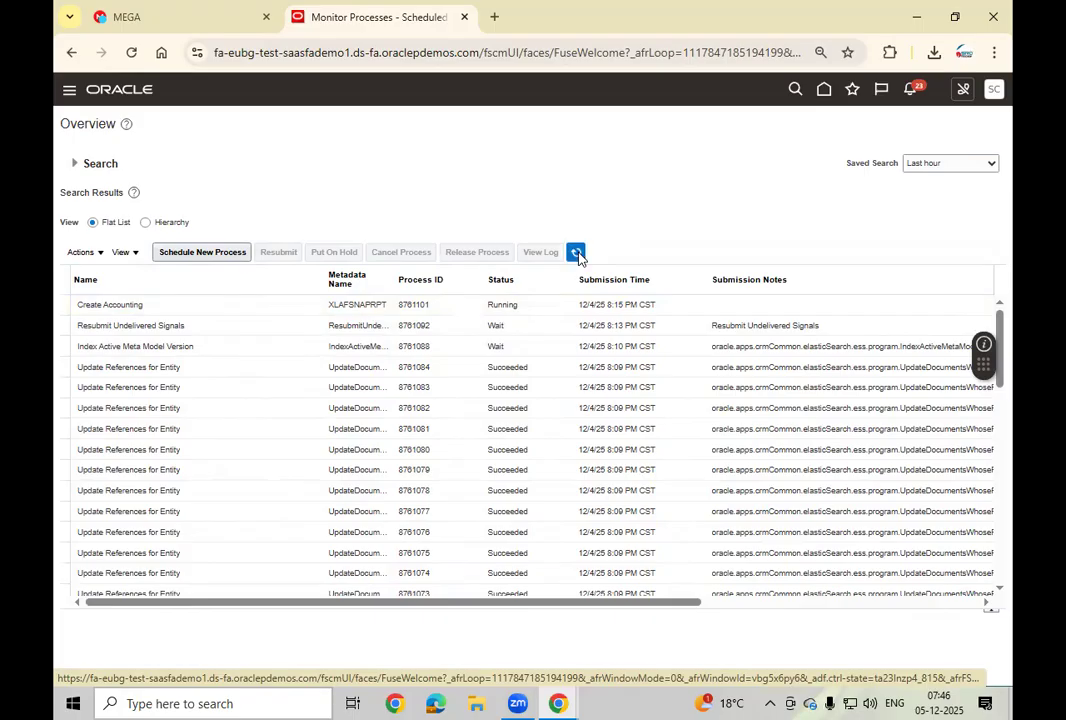
pyautogui.click(577, 253)
pyautogui.click(577, 253)
pyautogui.click(578, 255)
pyautogui.click(578, 256)
pyautogui.click(578, 256)
pyautogui.click(577, 255)
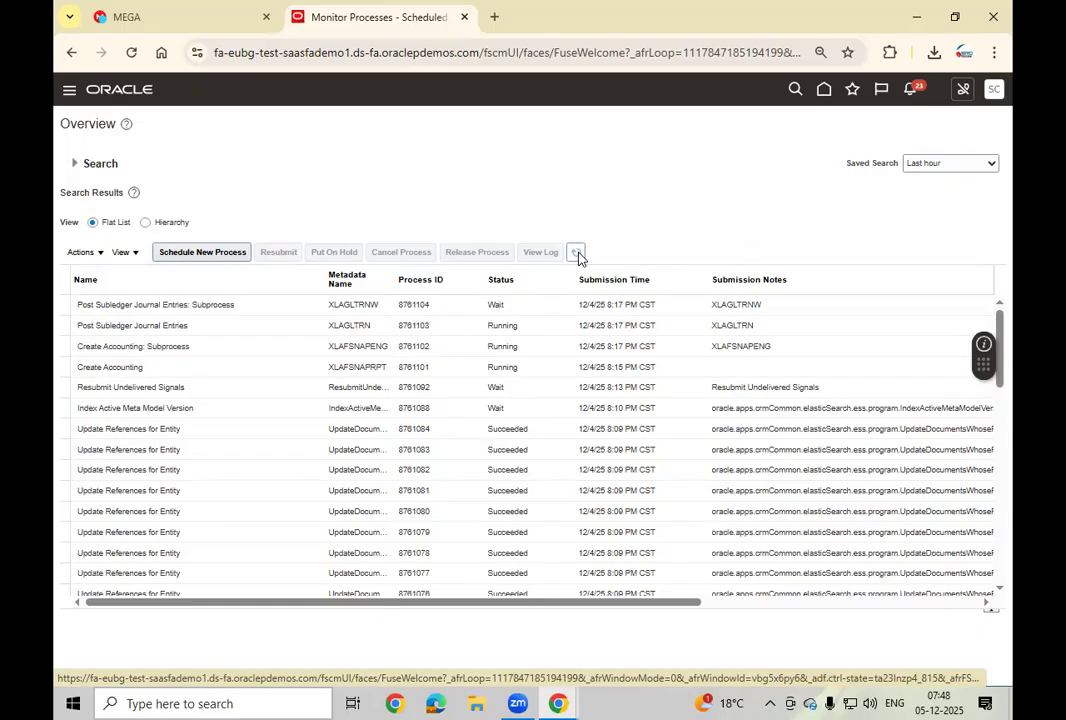
pyautogui.click(577, 253)
pyautogui.click(577, 254)
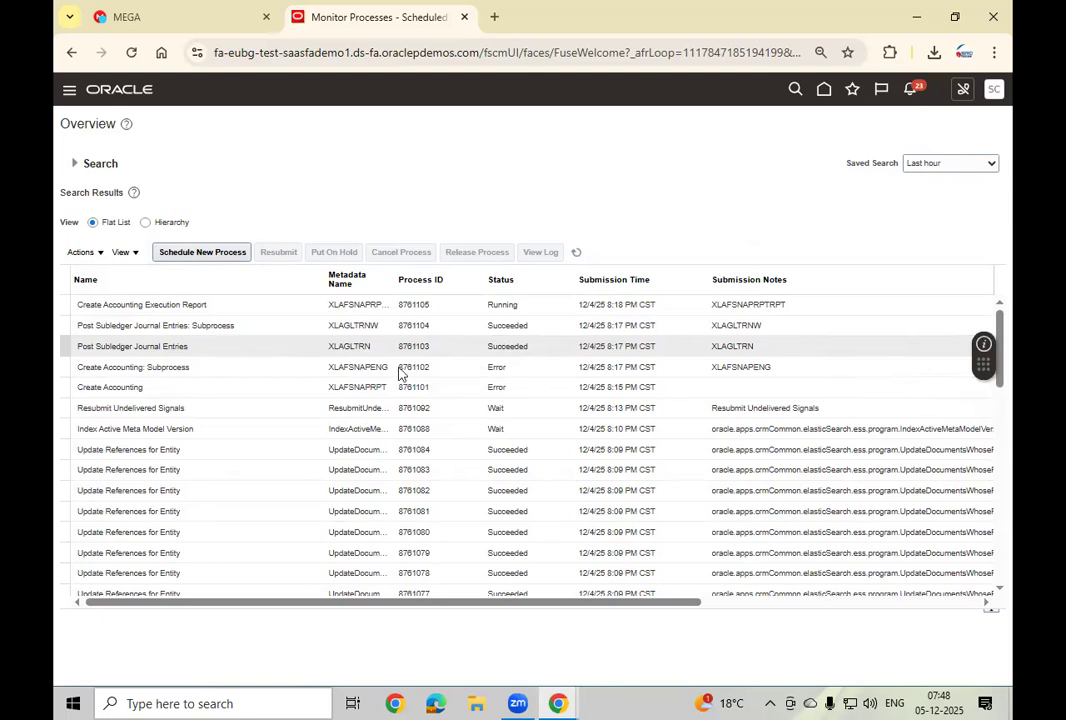
pyautogui.click(210, 388)
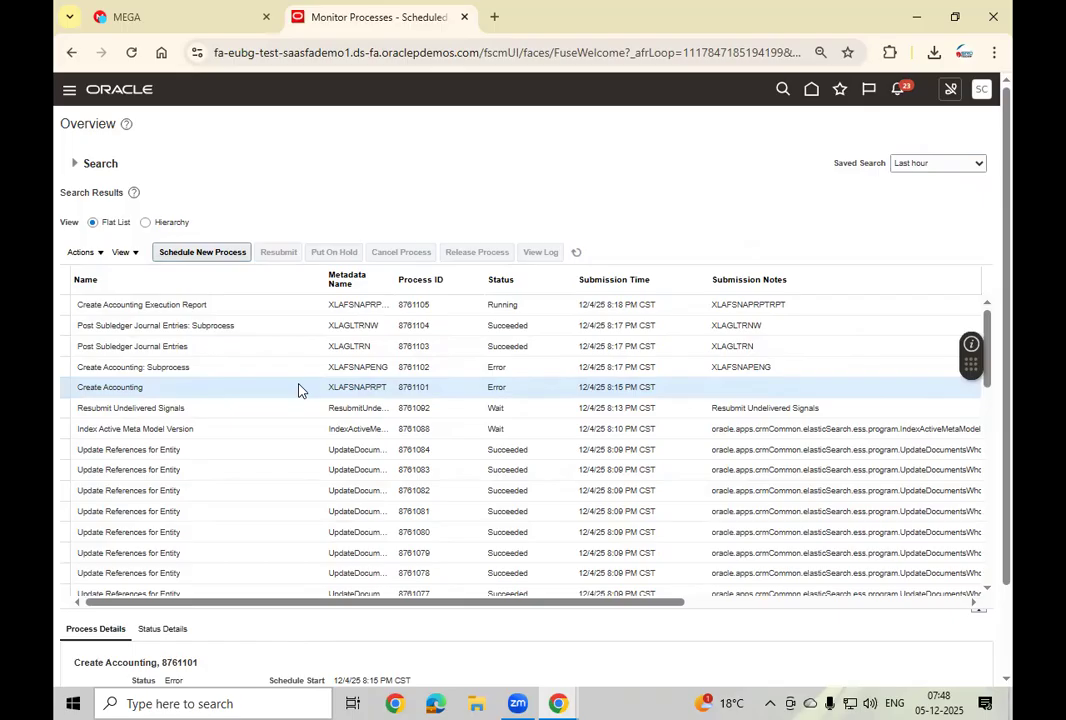
pyautogui.click(576, 253)
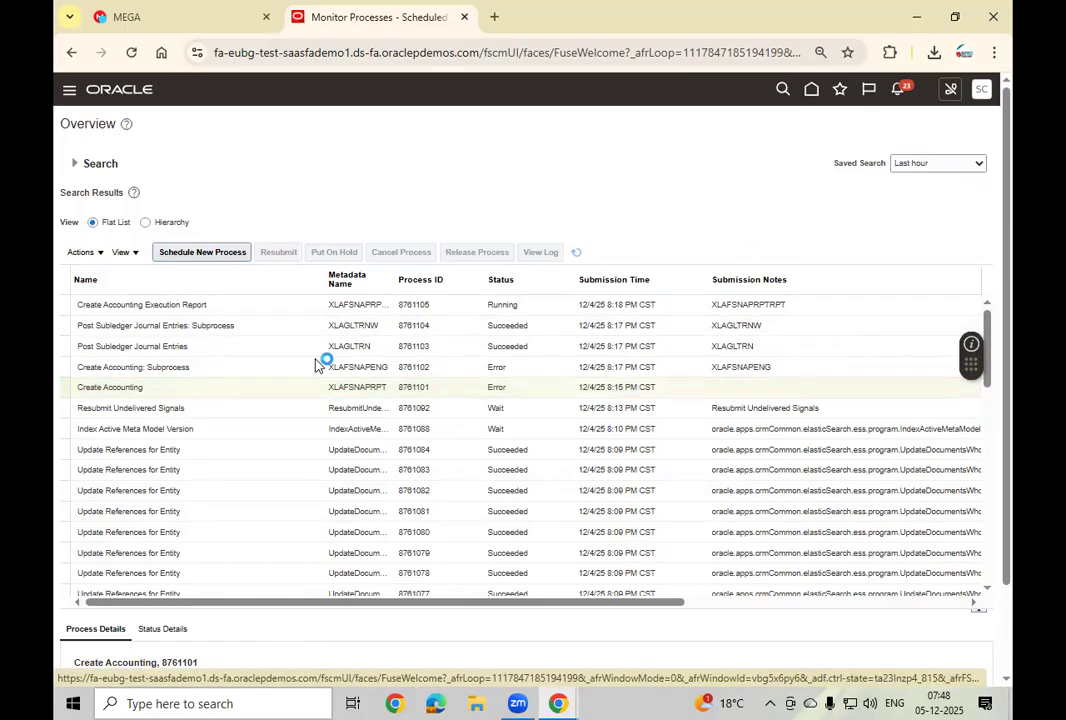
pyautogui.click(577, 253)
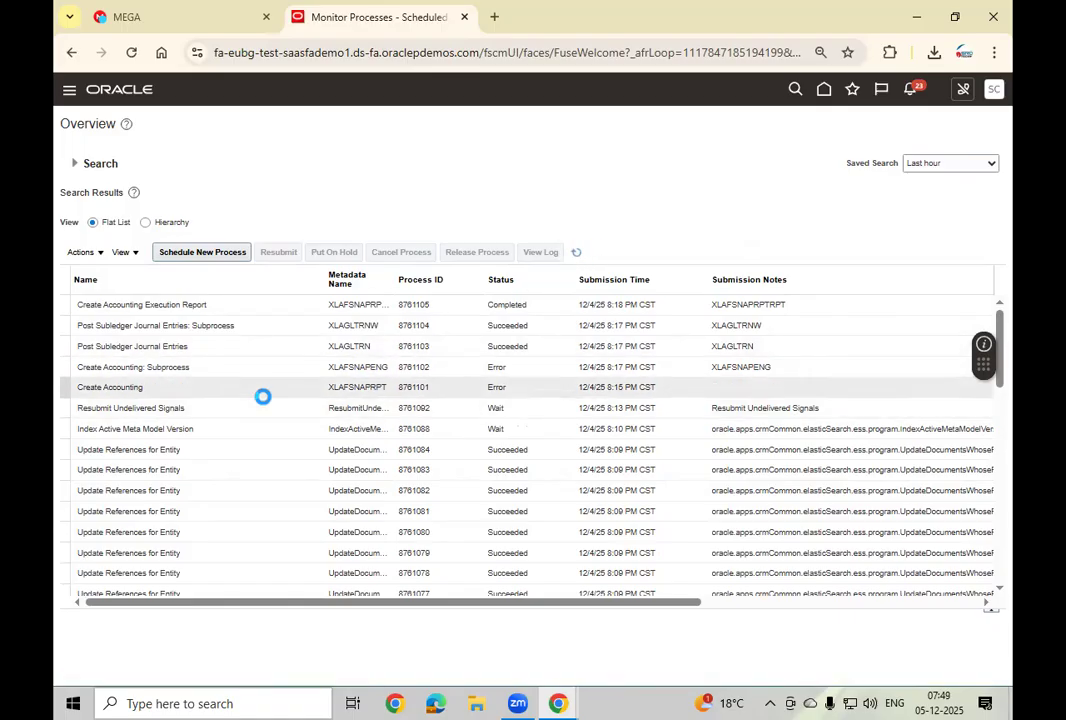
# Republish the output of the Create Accounting Execution Report process and export it as a PDF
pyautogui.click(244, 308)
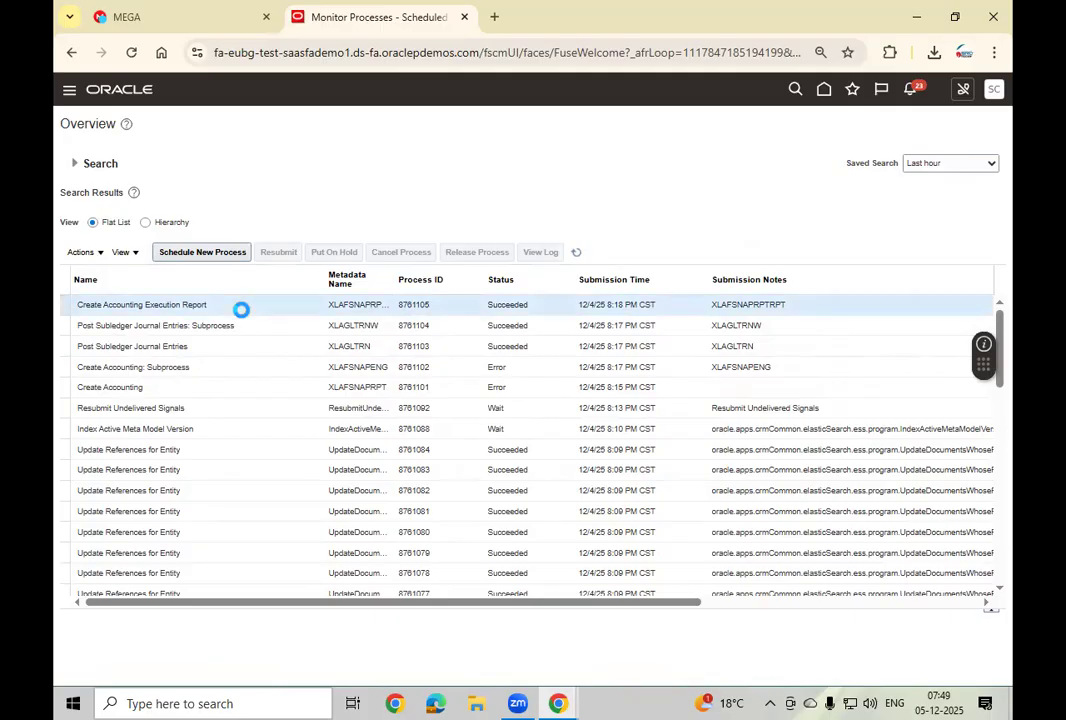
pyautogui.moveTo(538, 607); pyautogui.dragTo(450, 508)
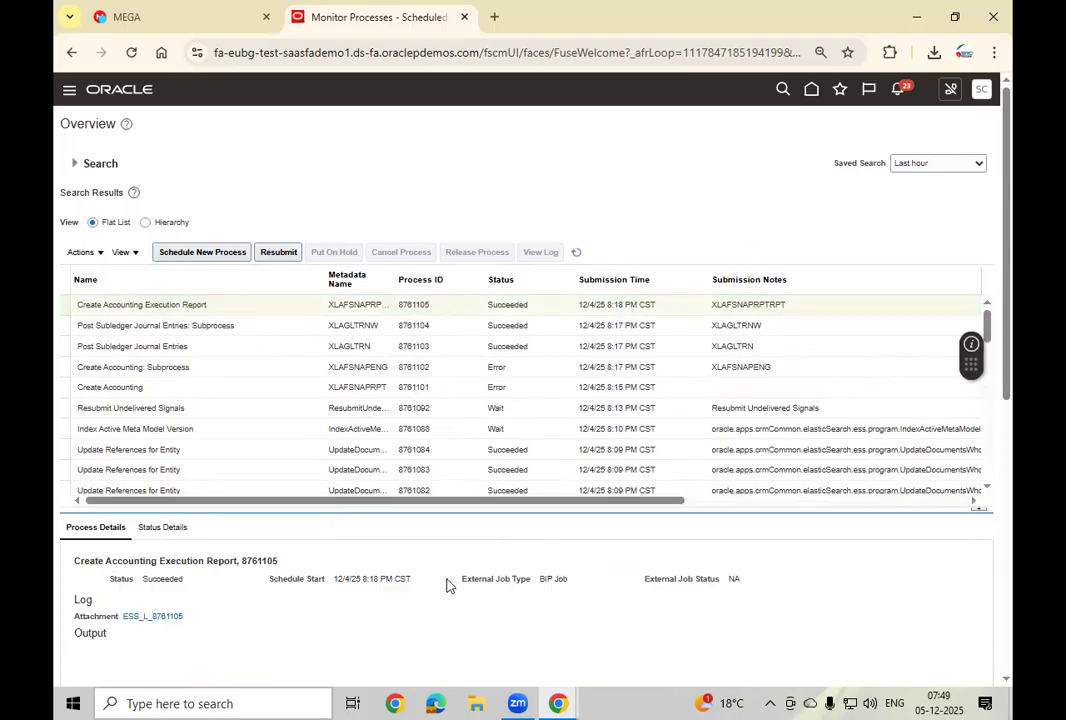
pyautogui.scroll(-3, 427, 532)
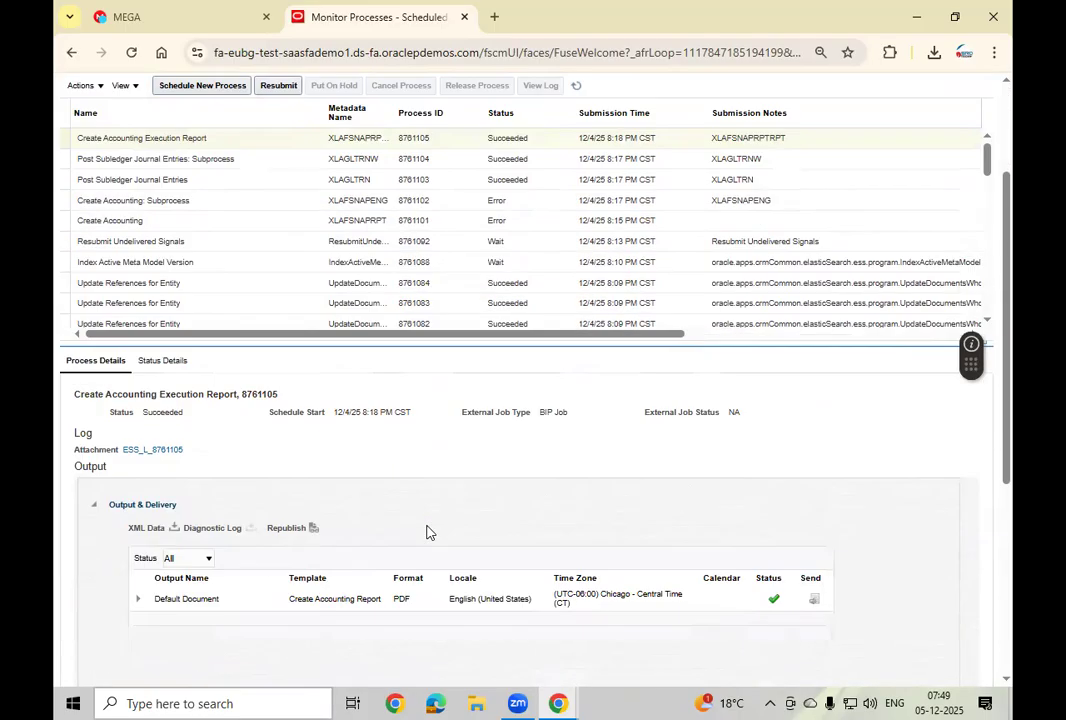
pyautogui.click(310, 531)
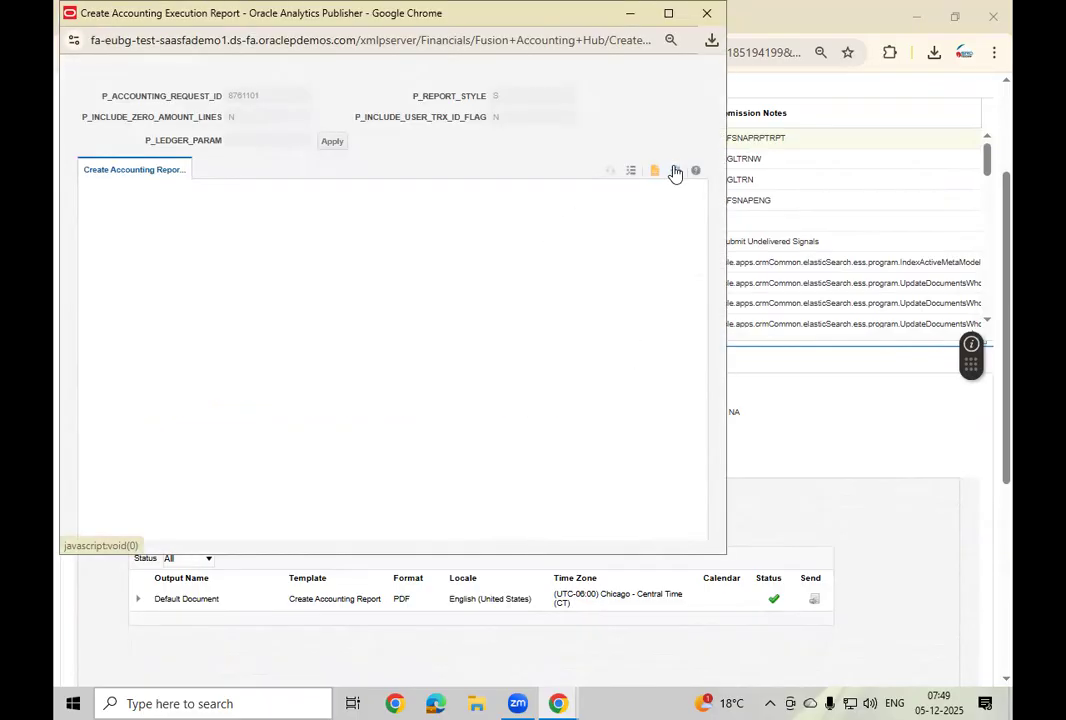
pyautogui.click(675, 172)
pyautogui.moveTo(652, 196)
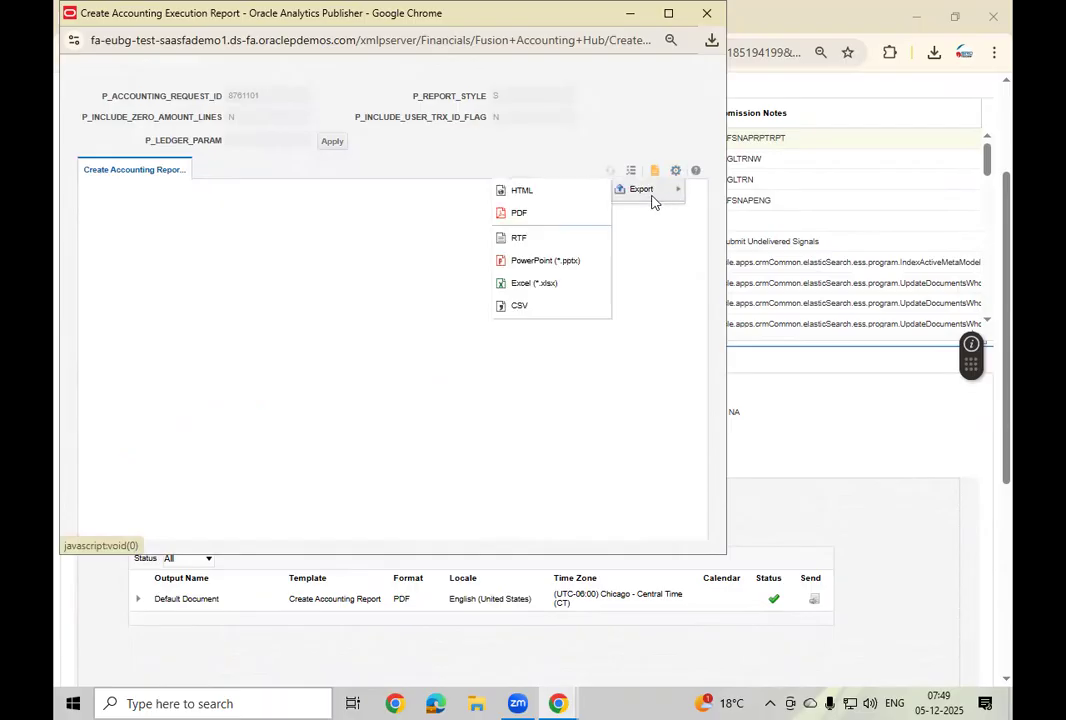
pyautogui.click(535, 215)
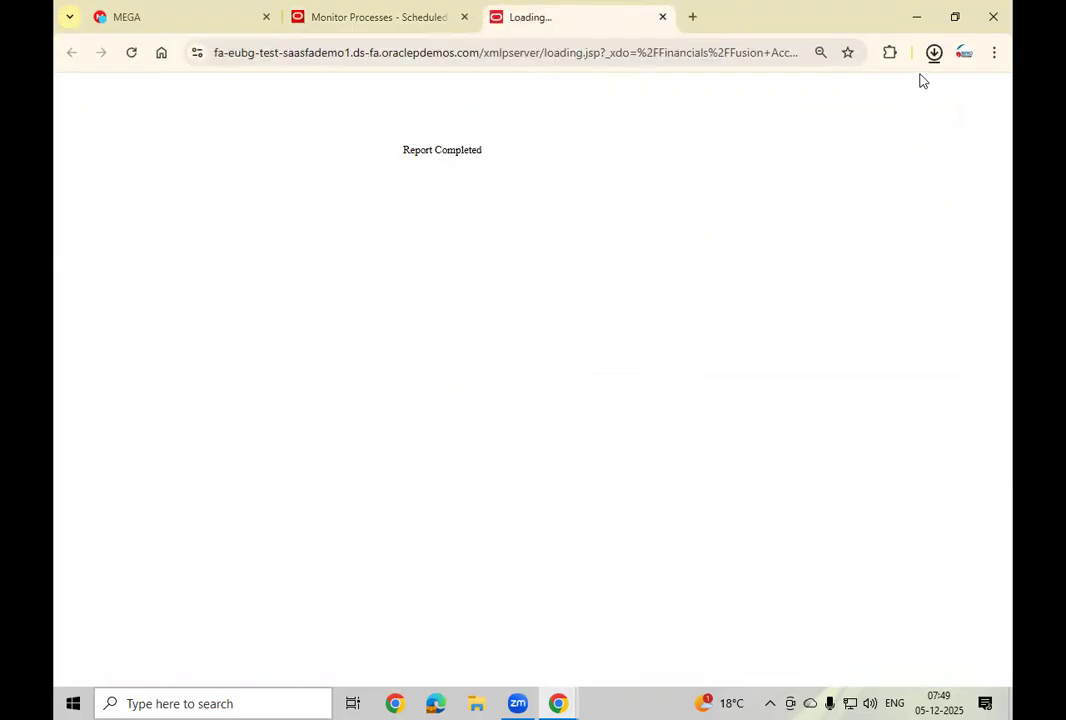
# Open the downloaded Create Accounting report PDF, review both pages, and close the report tabs
pyautogui.click(930, 62)
pyautogui.click(776, 107)
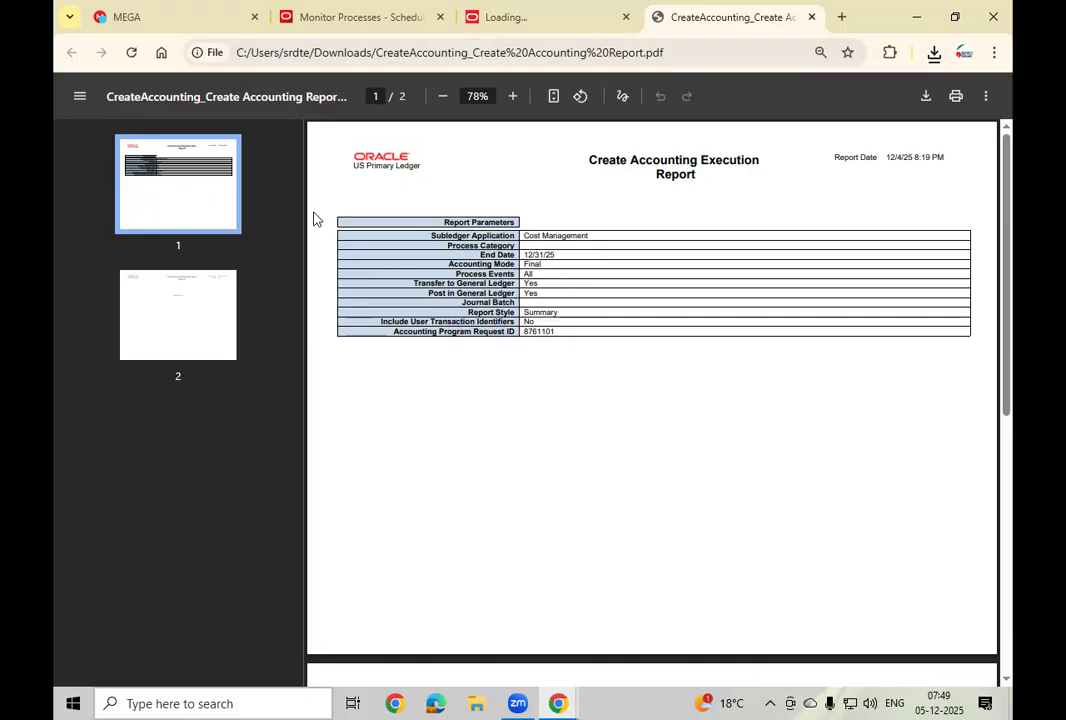
pyautogui.click(176, 310)
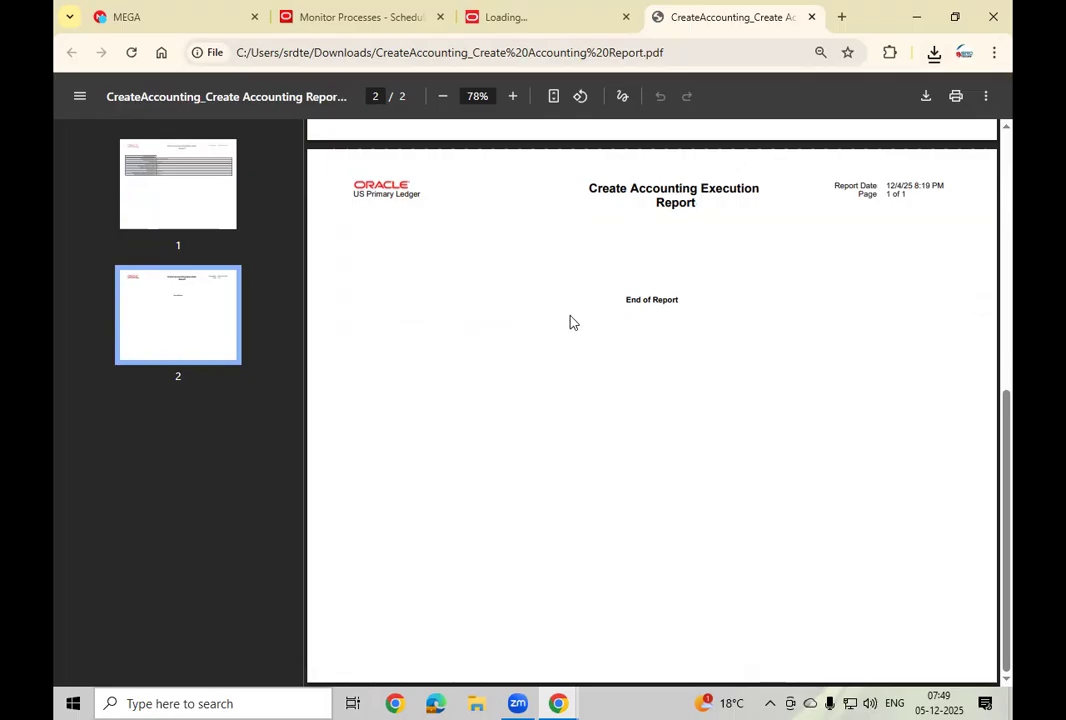
pyautogui.scroll(5, 572, 321)
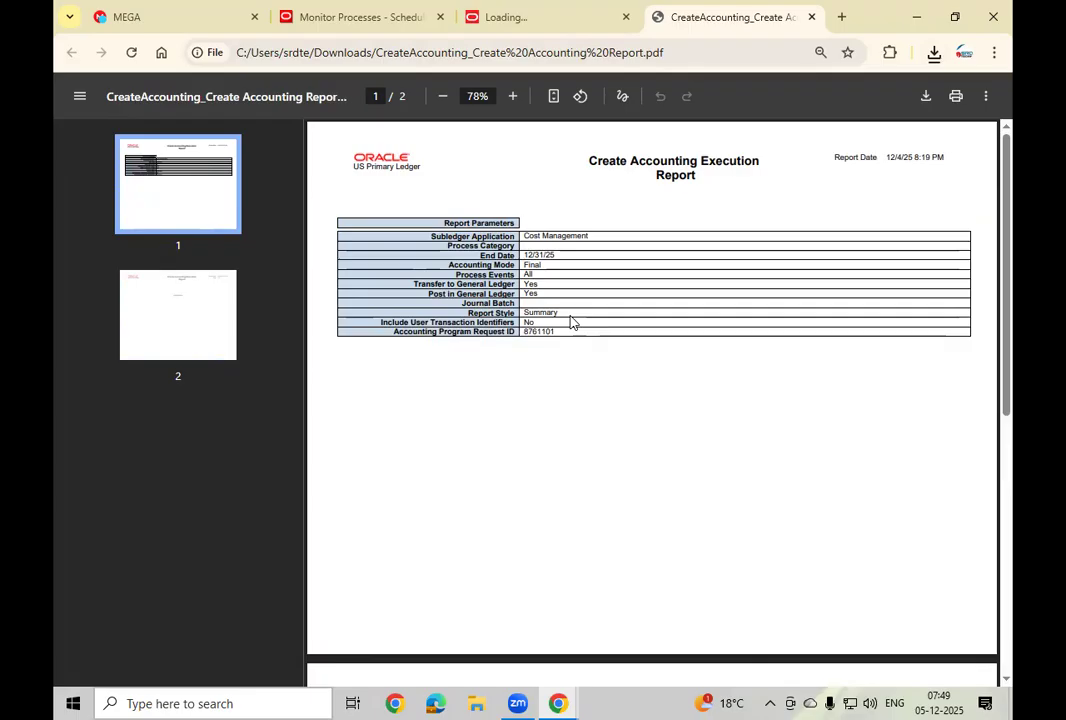
pyautogui.click(812, 22)
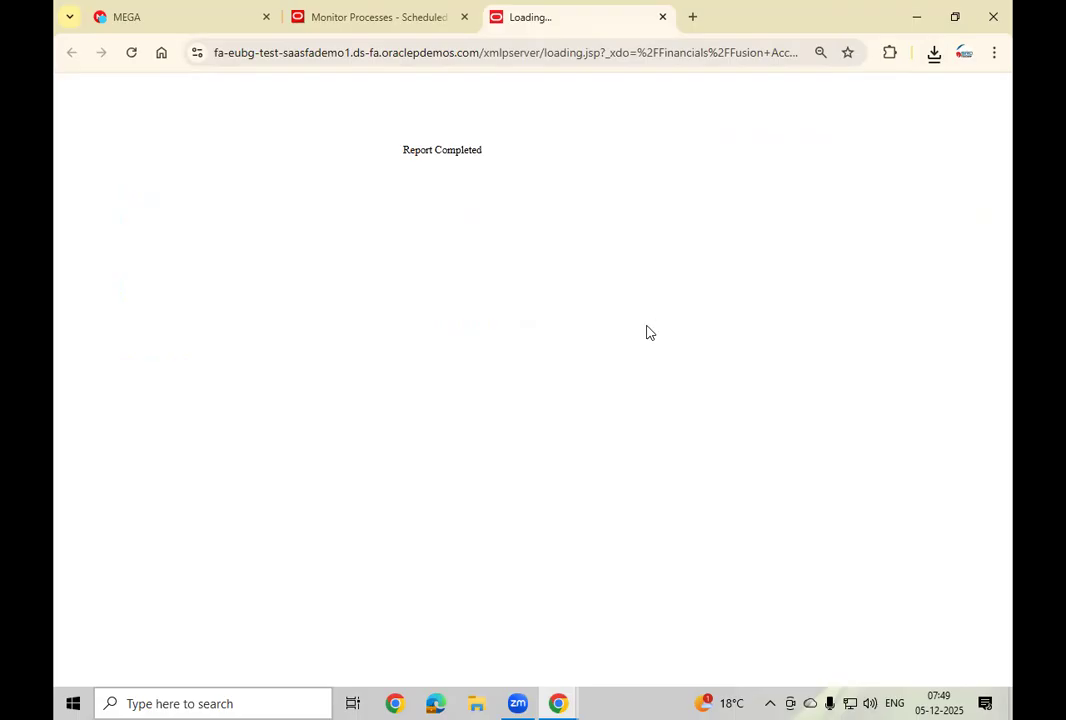
pyautogui.rightClick(525, 28)
pyautogui.click(595, 328)
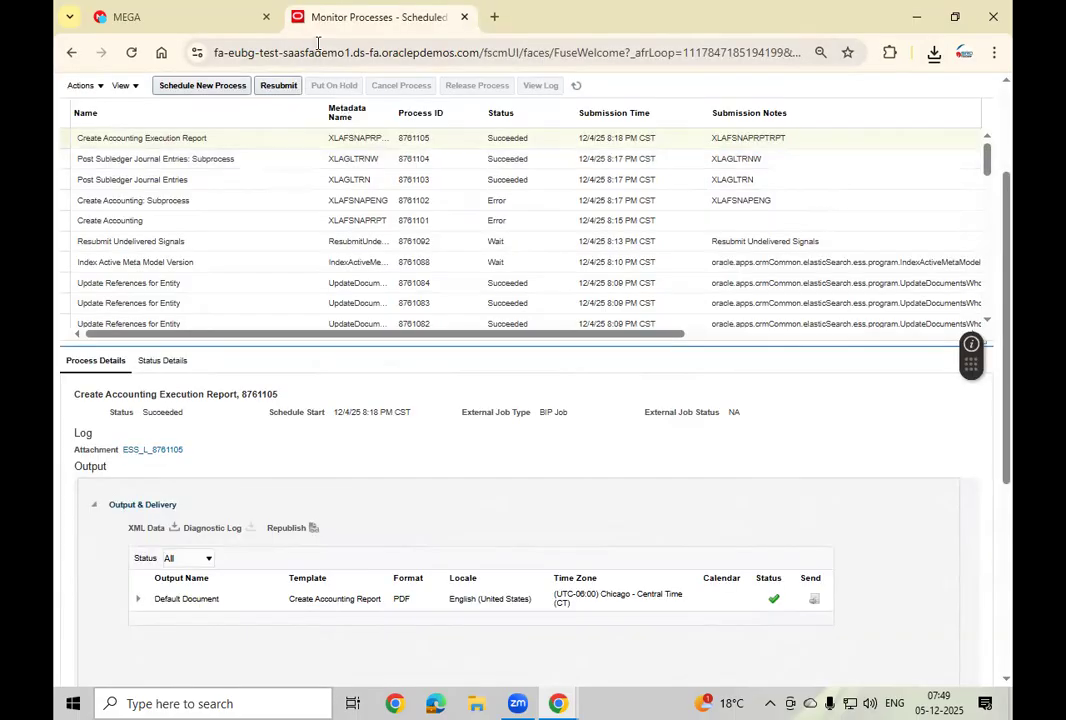
# Show the Create Accounting process details, then download and open its log attachment 8761101.log
pyautogui.click(522, 220)
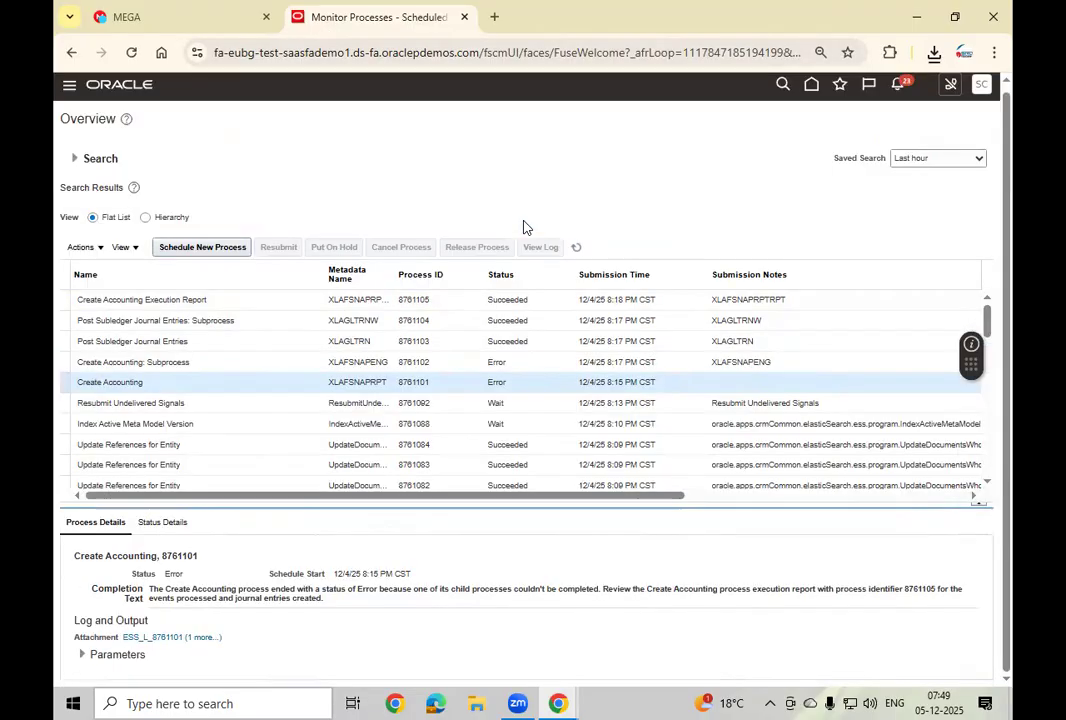
pyautogui.scroll(-3, 445, 347)
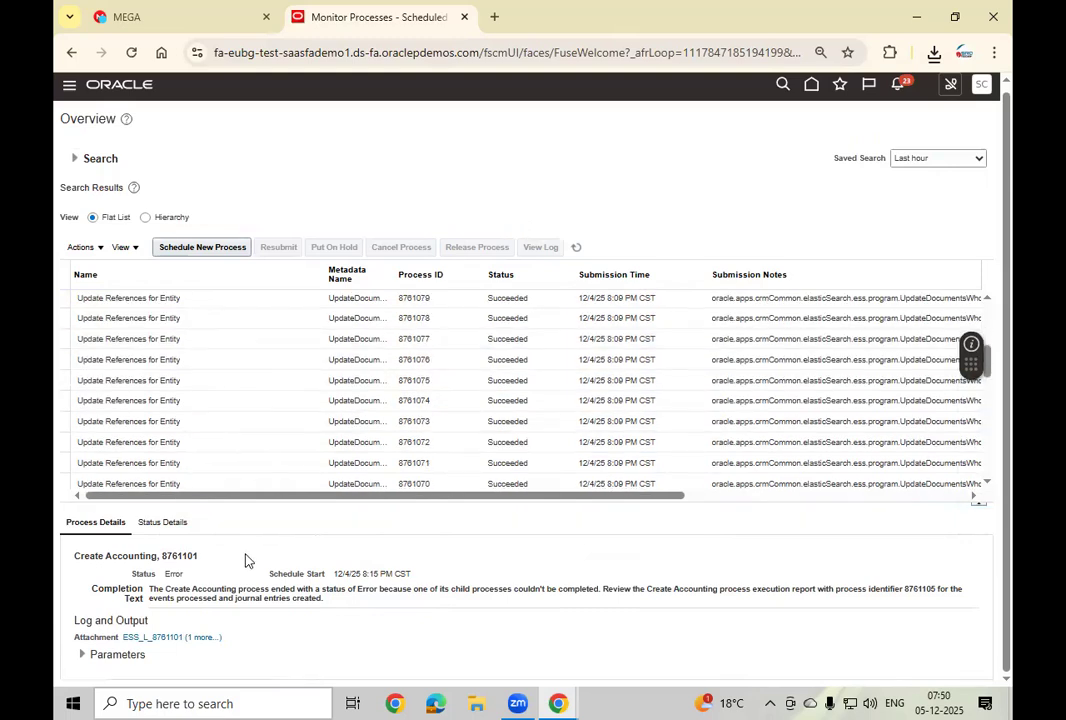
pyautogui.click(201, 637)
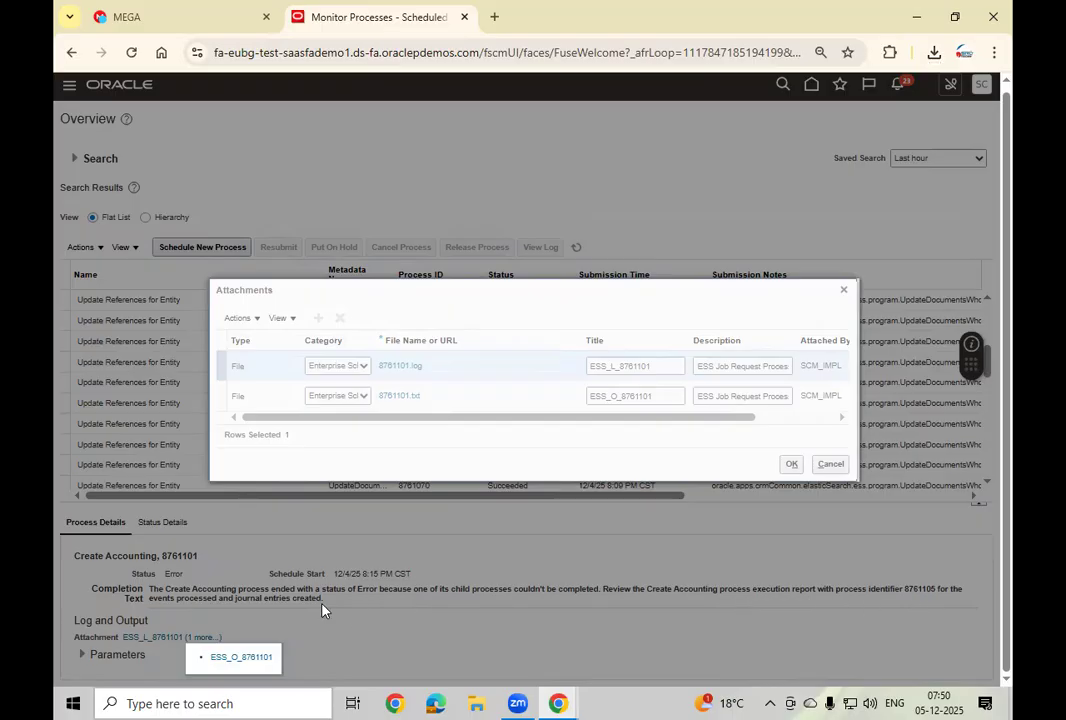
pyautogui.click(411, 370)
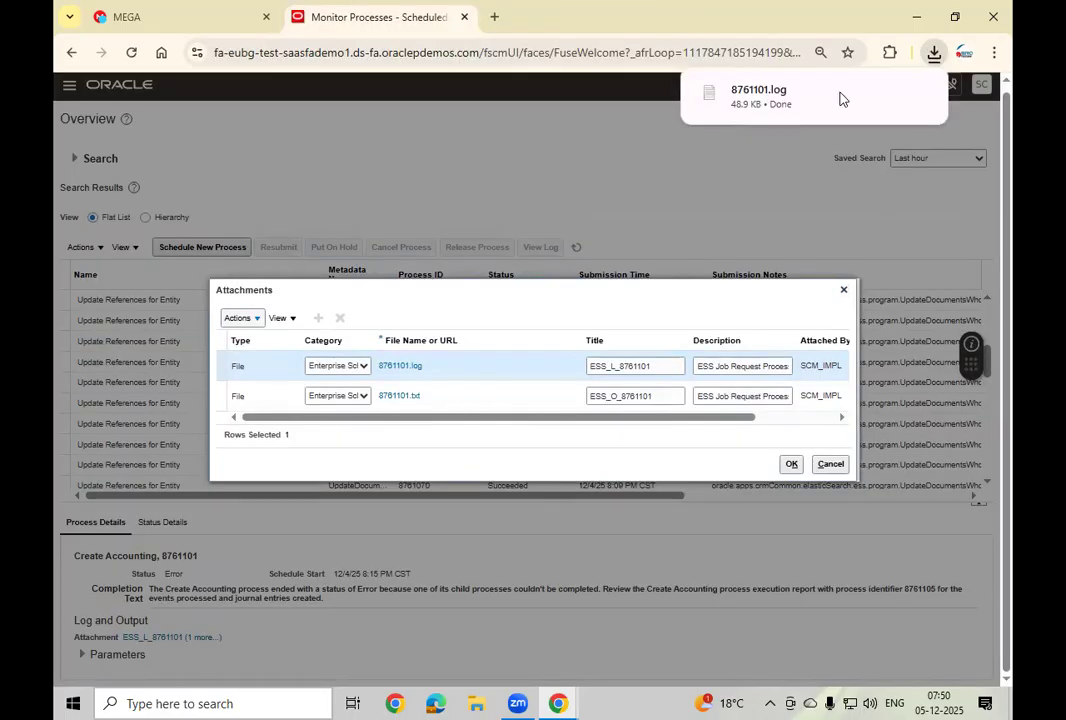
pyautogui.click(757, 106)
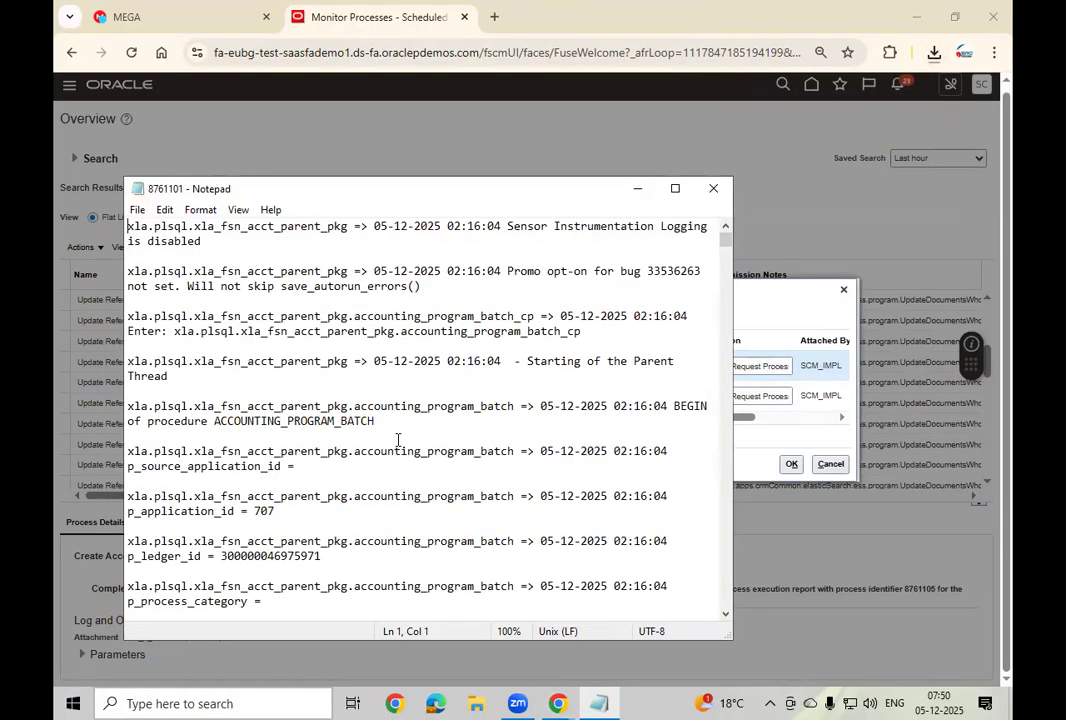
# Search the 8761101 log for "error" in the upward direction, then close the search and the log file
pyautogui.click(386, 443)
pyautogui.hotkey('ctrl', 'f')
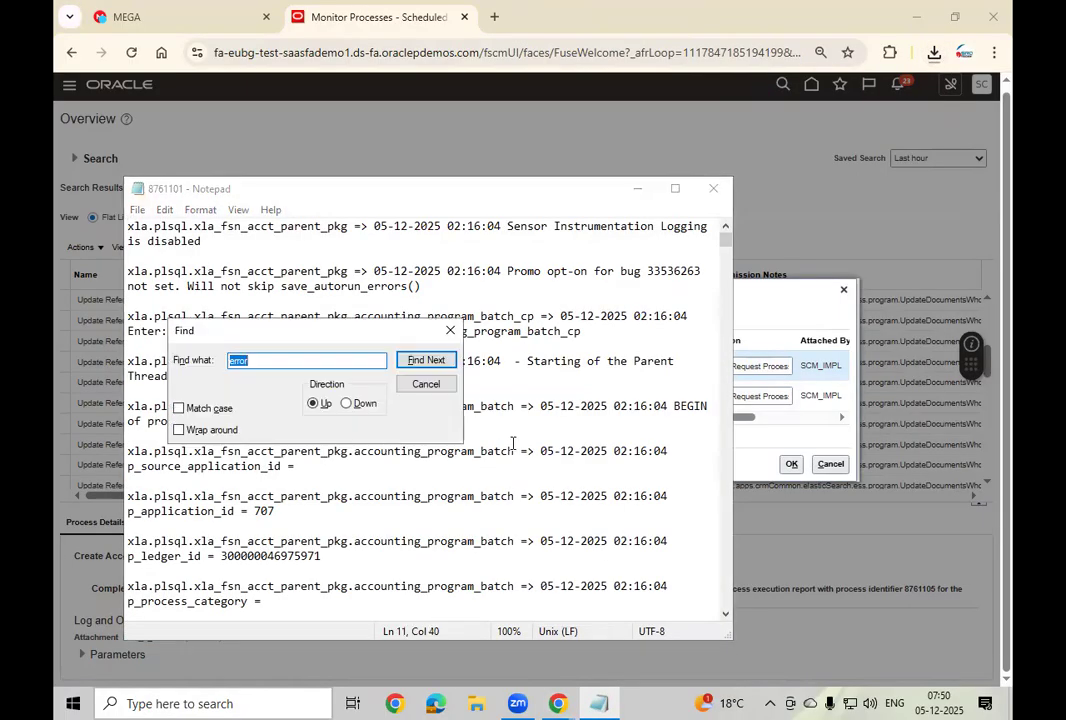
pyautogui.click(436, 366)
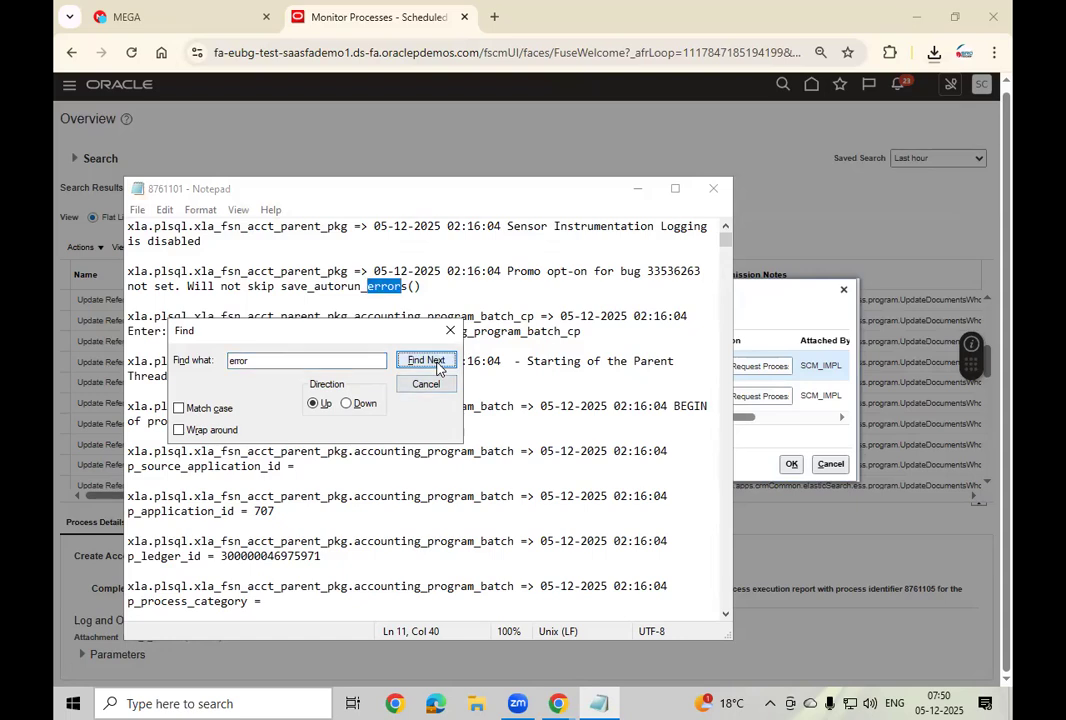
pyautogui.click(436, 366)
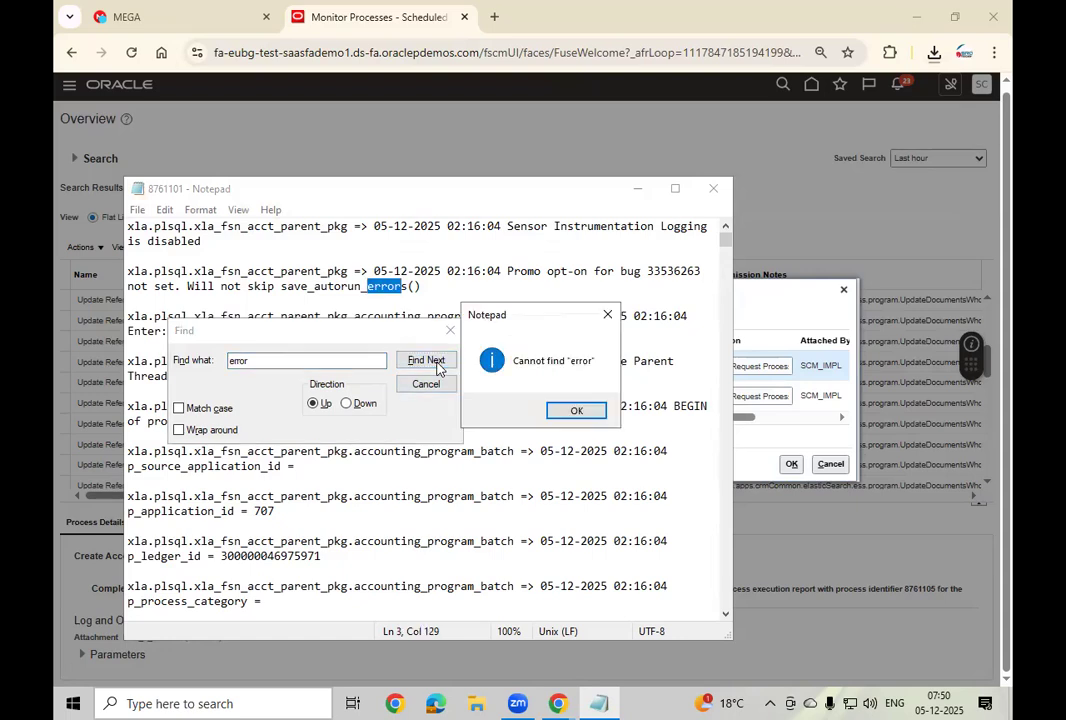
pyautogui.click(586, 418)
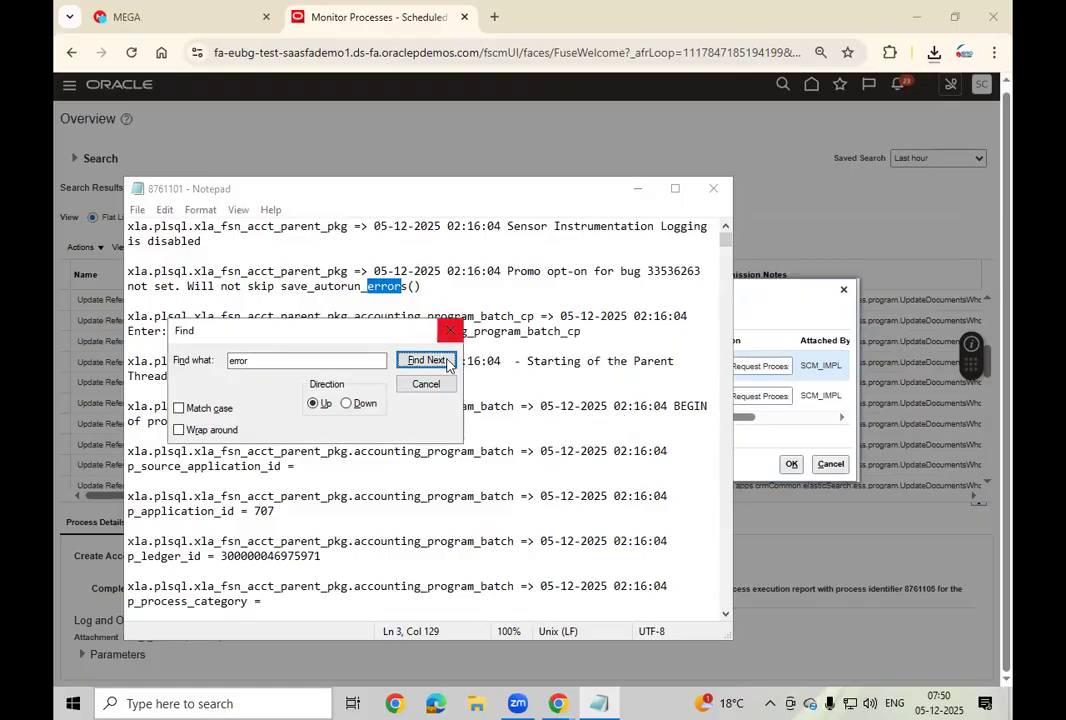
pyautogui.click(450, 331)
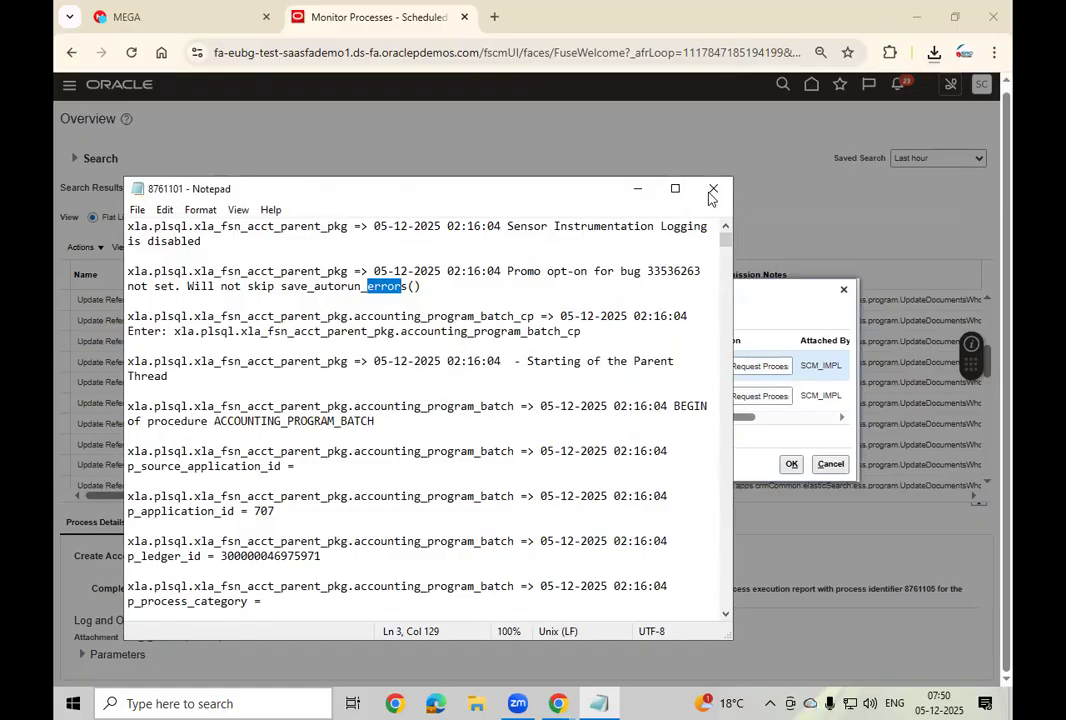
pyautogui.click(712, 190)
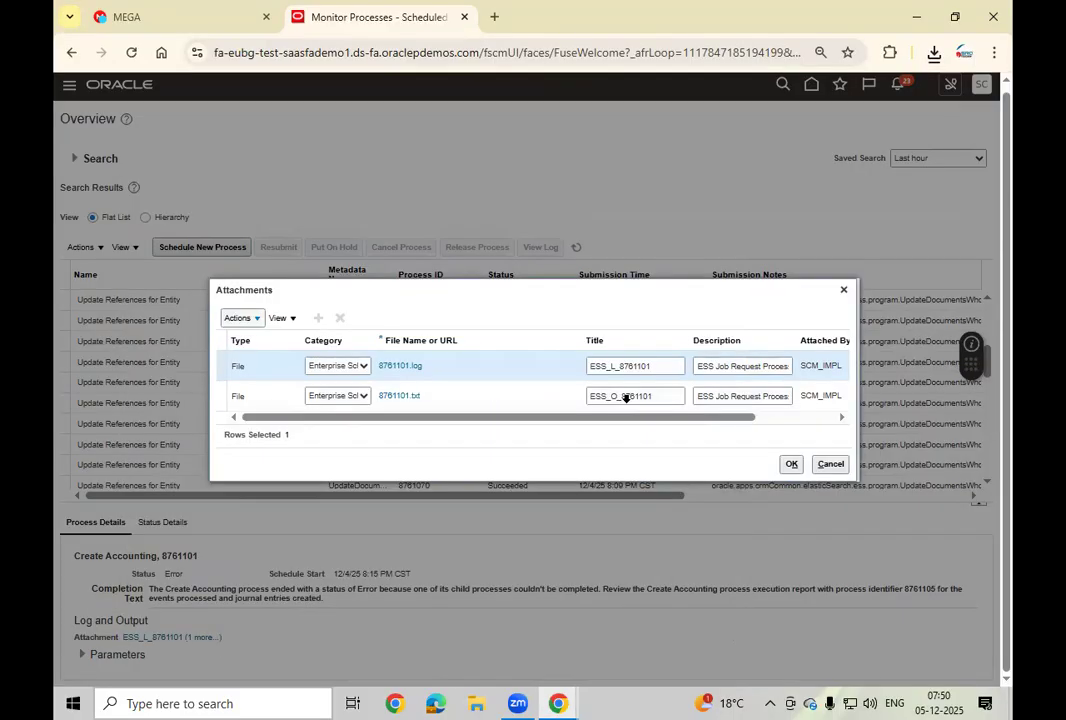
# Open and read the Create Accounting output attachment 8761101.txt, then close it and leave the attachments list without changes
pyautogui.click(395, 398)
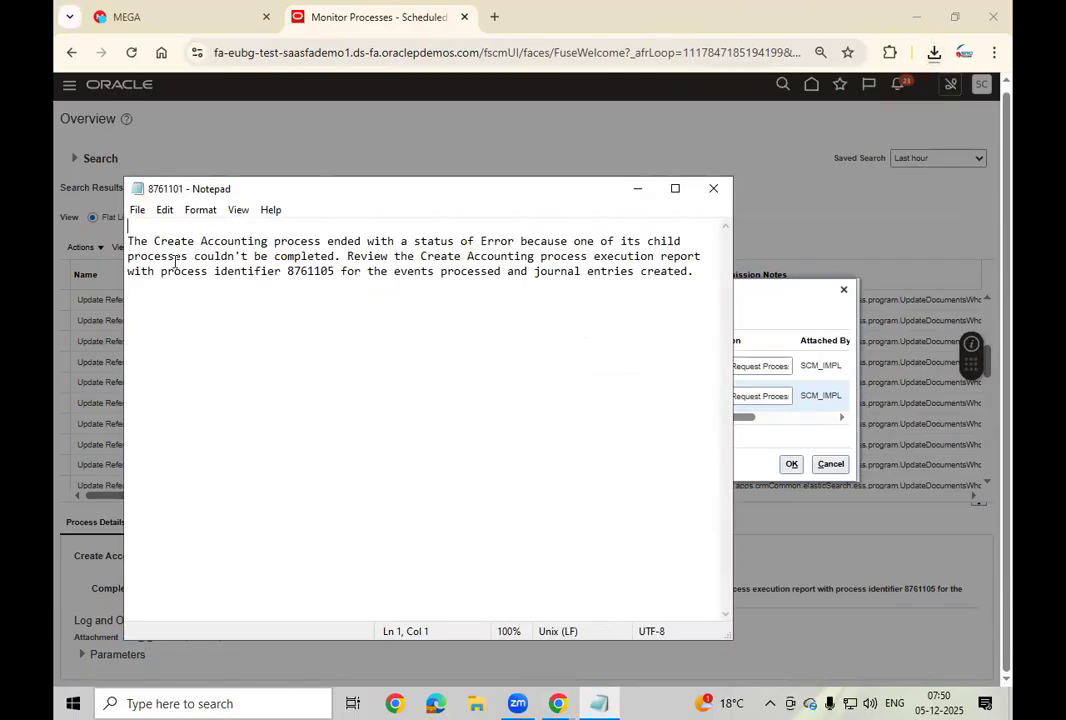
pyautogui.click(709, 190)
pyautogui.click(838, 468)
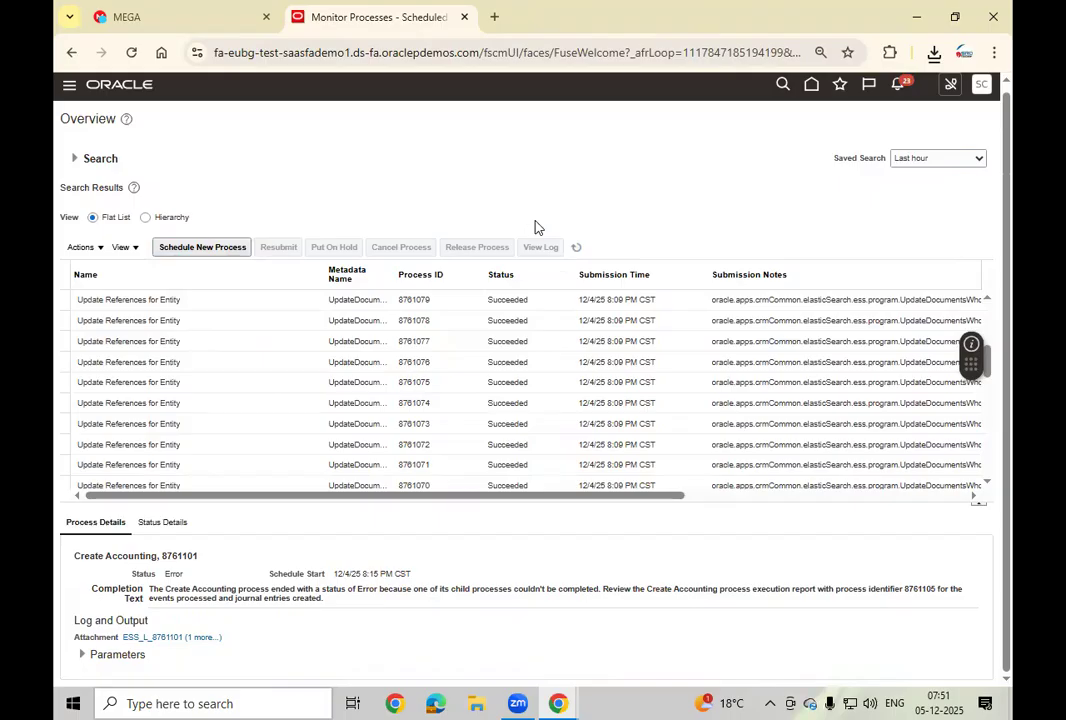
pyautogui.scroll(-3, 445, 343)
pyautogui.scroll(3, 445, 343)
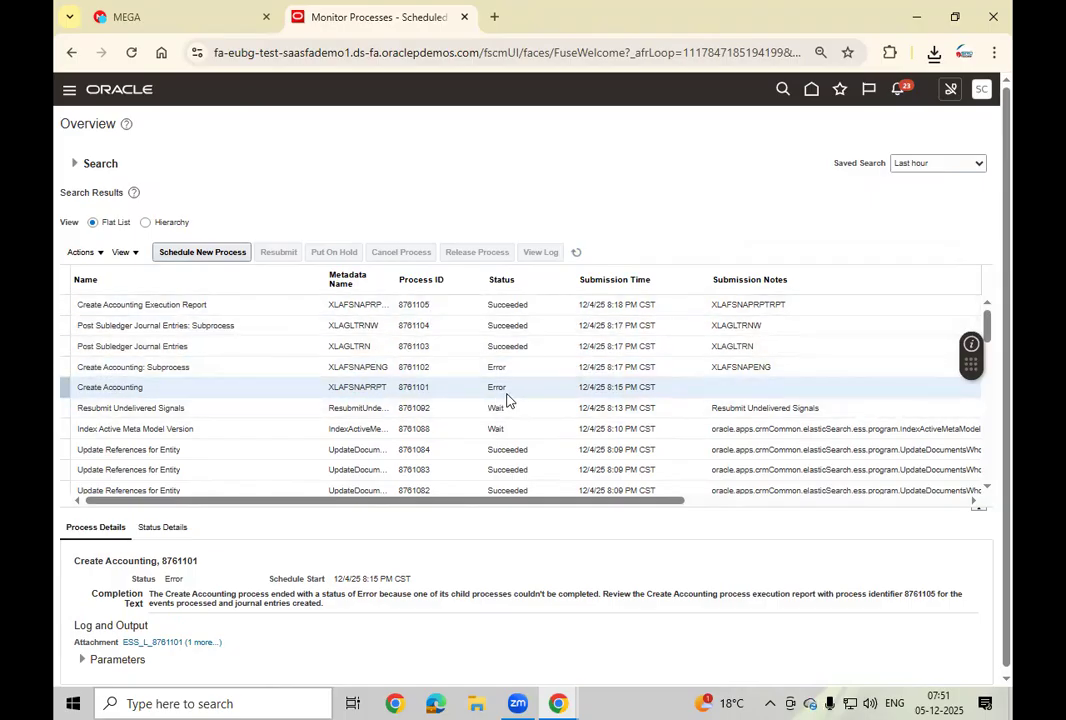
# Return to the home page and switch to the incognito Oracle Fusion window signed in as the other user
pyautogui.click(811, 91)
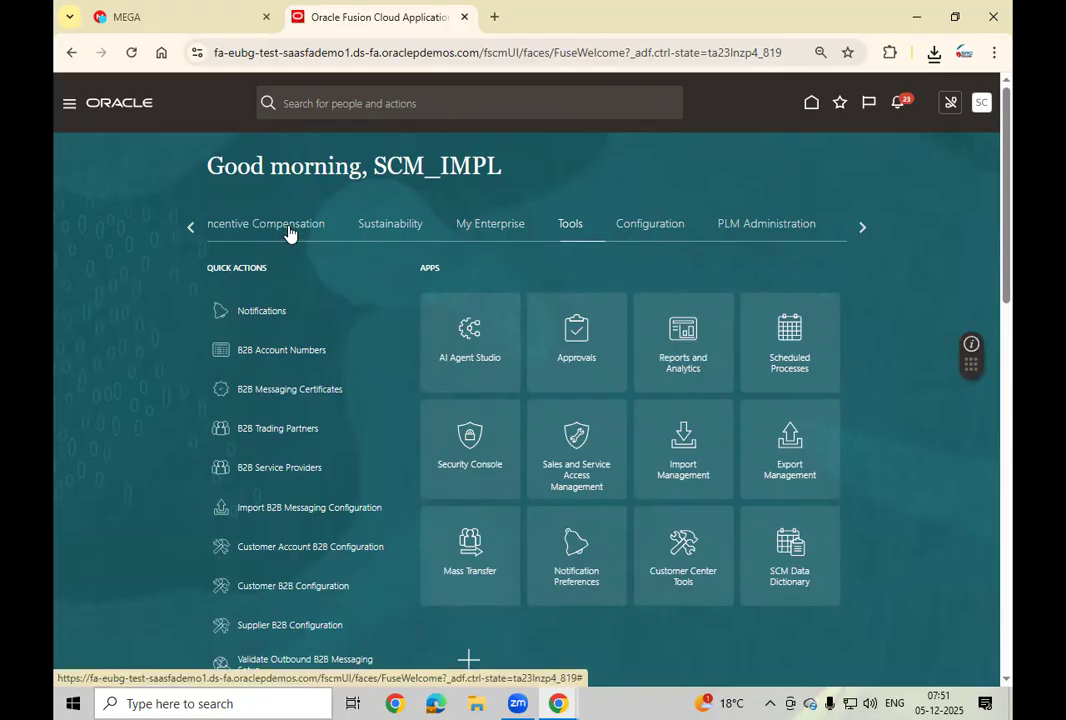
pyautogui.click(563, 702)
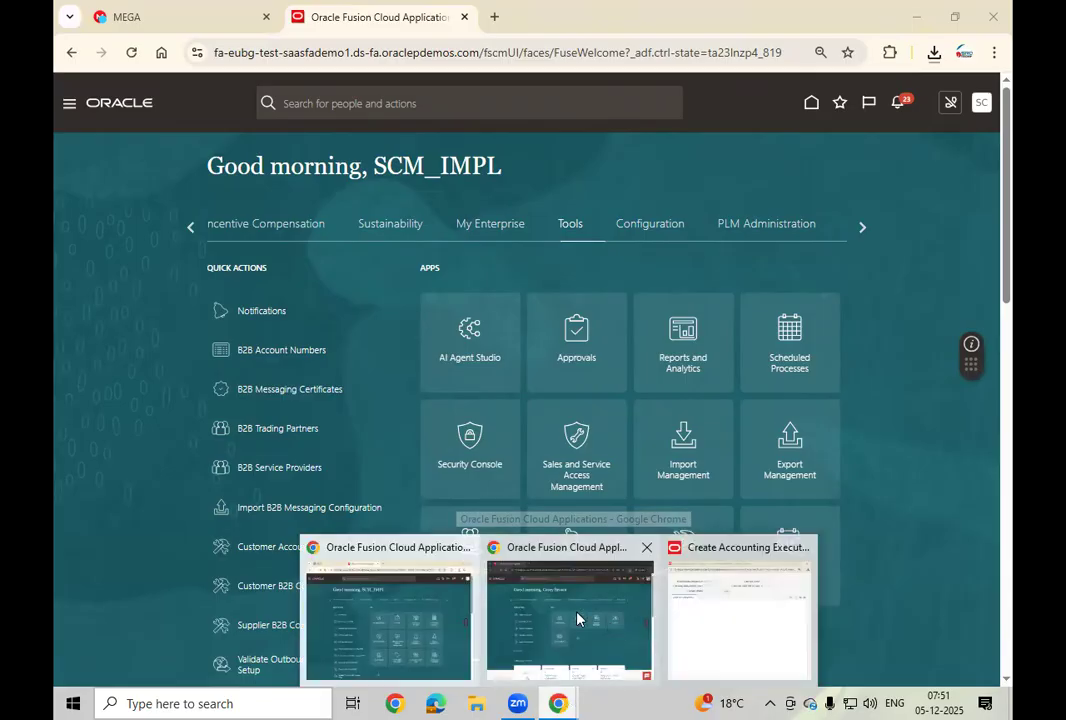
pyautogui.click(576, 618)
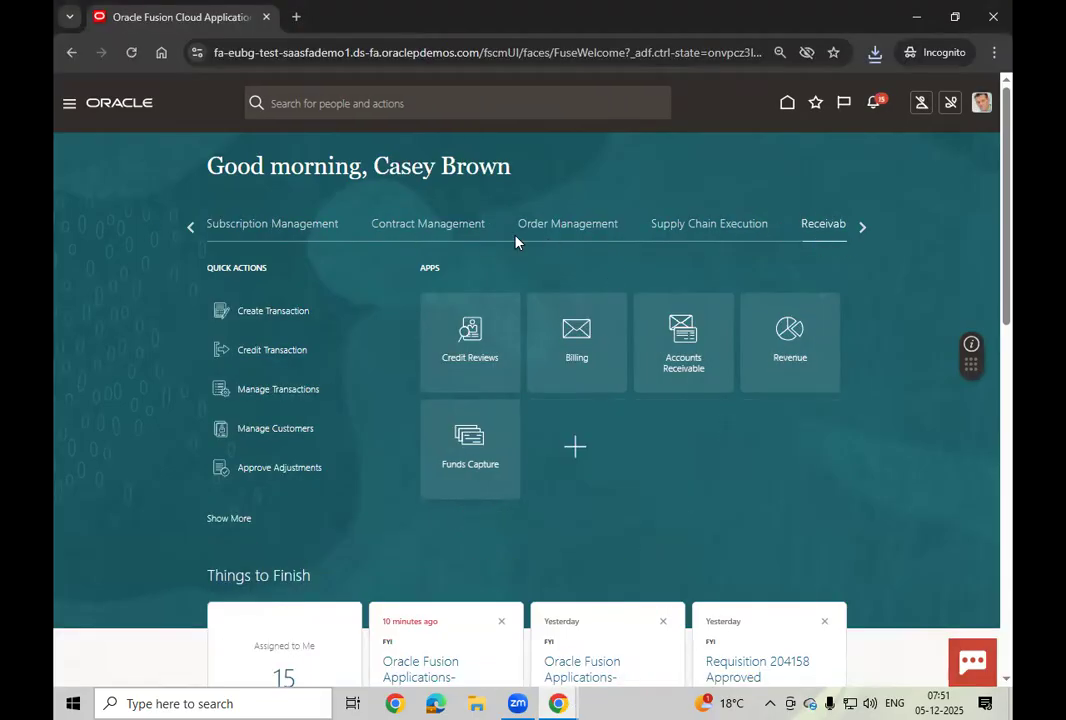
# Go to Journals under General Accounting and open the Manage Journals task for US Primary Ledger
pyautogui.click(185, 228)
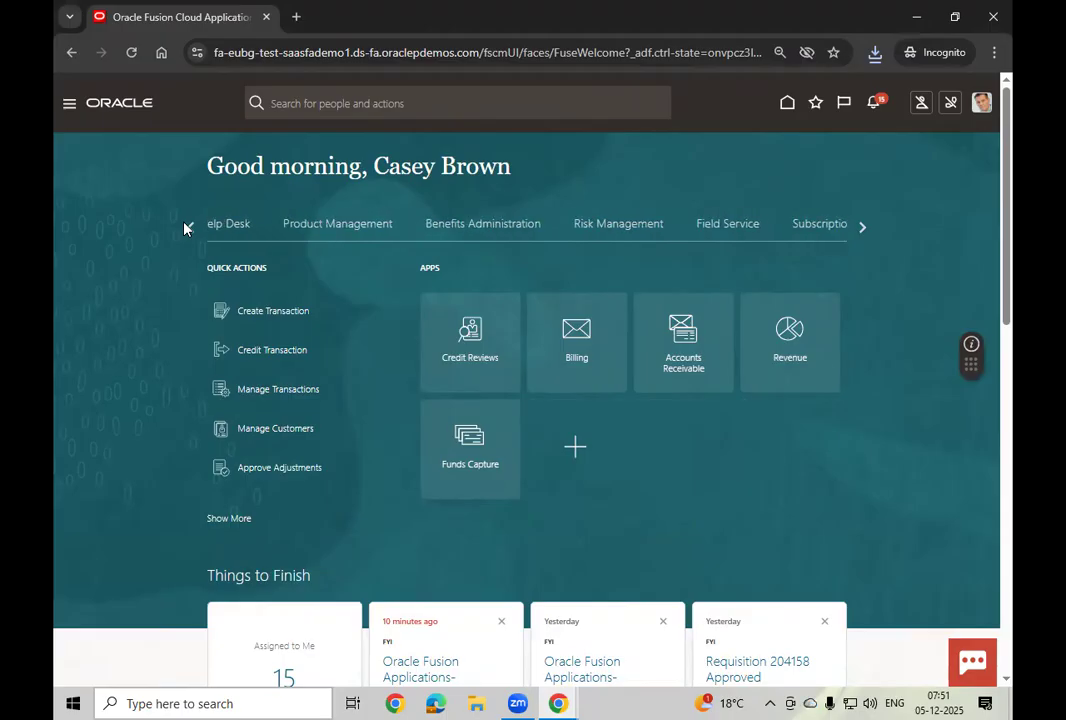
pyautogui.click(186, 228)
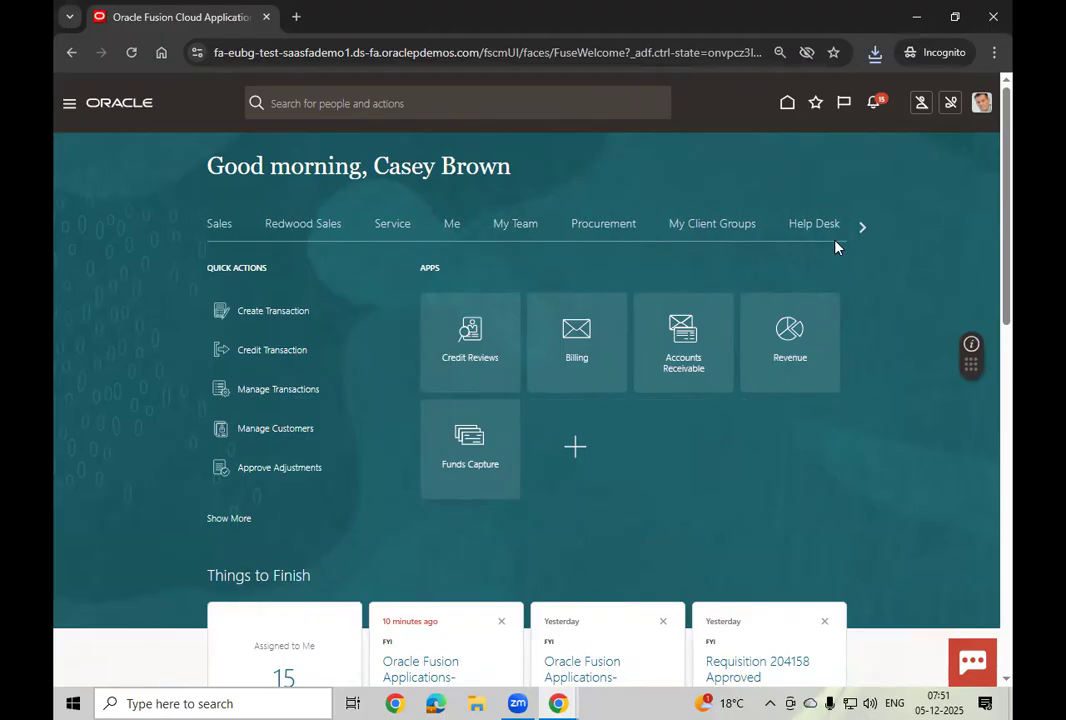
pyautogui.click(865, 228)
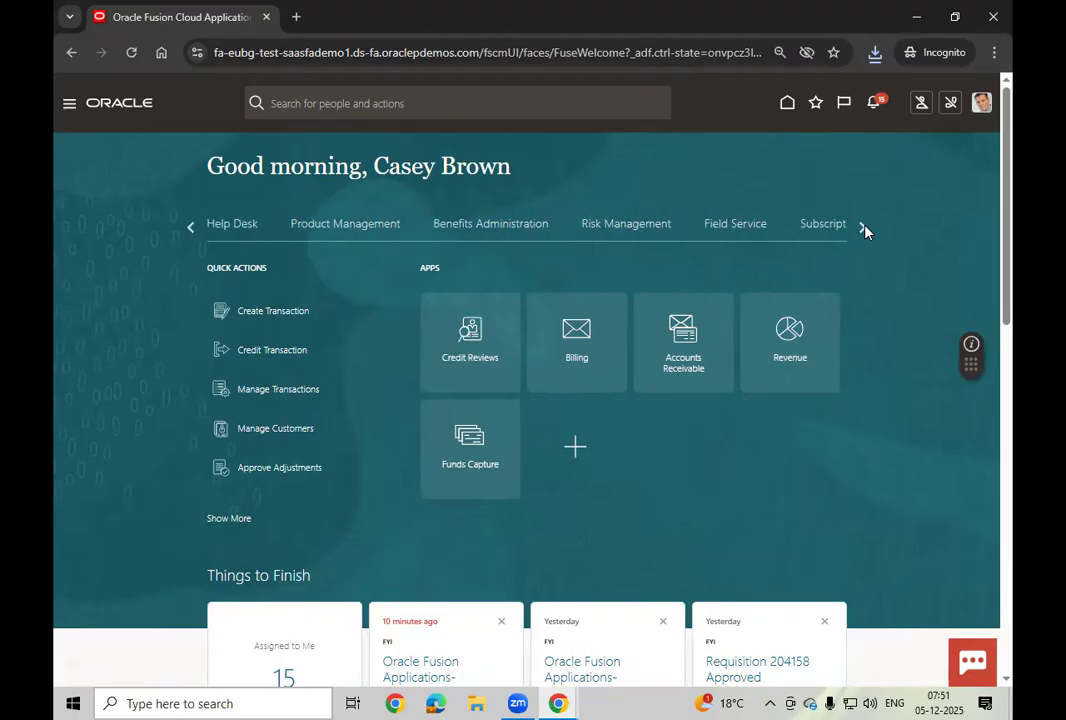
pyautogui.click(865, 228)
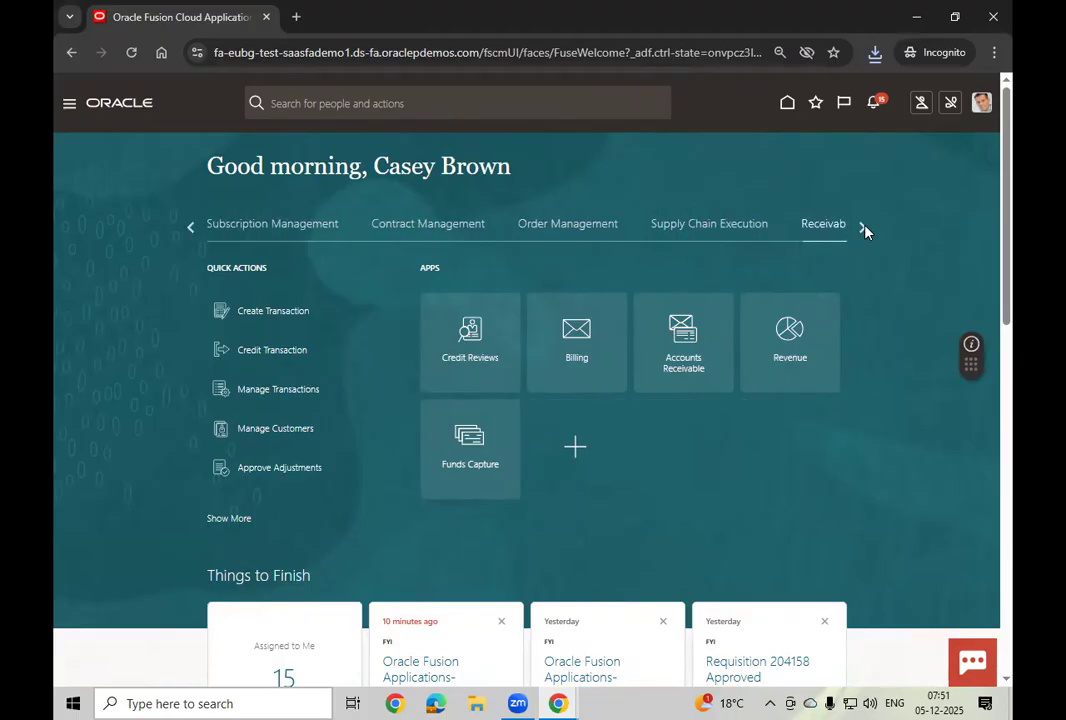
pyautogui.click(865, 228)
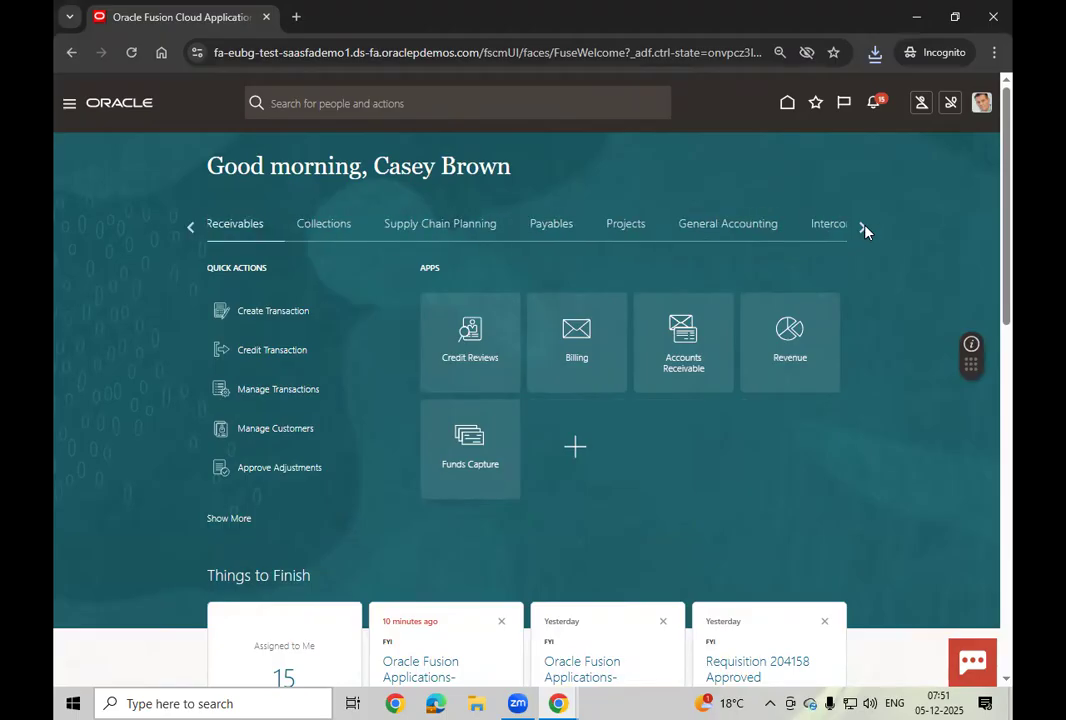
pyautogui.click(720, 225)
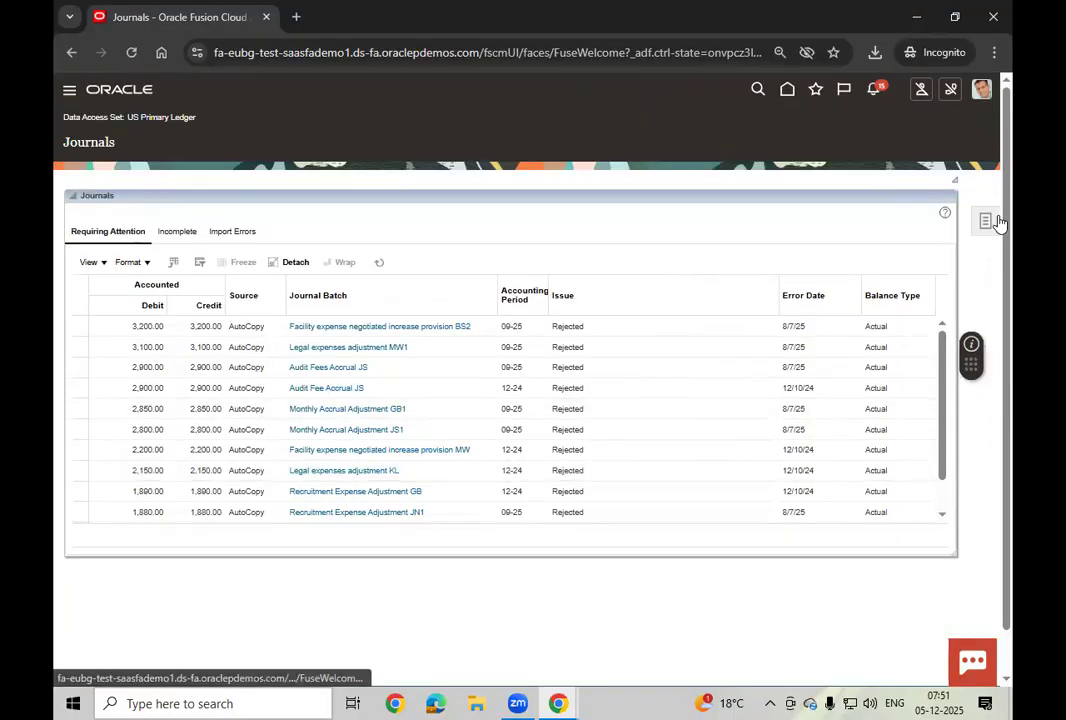
pyautogui.click(987, 223)
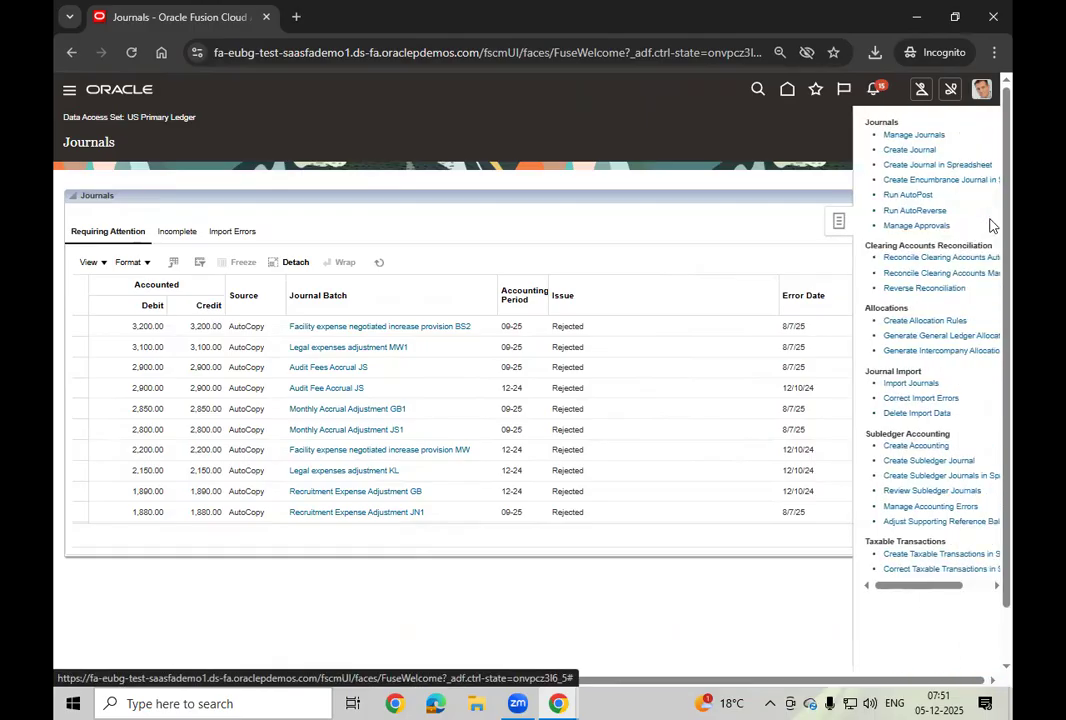
pyautogui.click(905, 135)
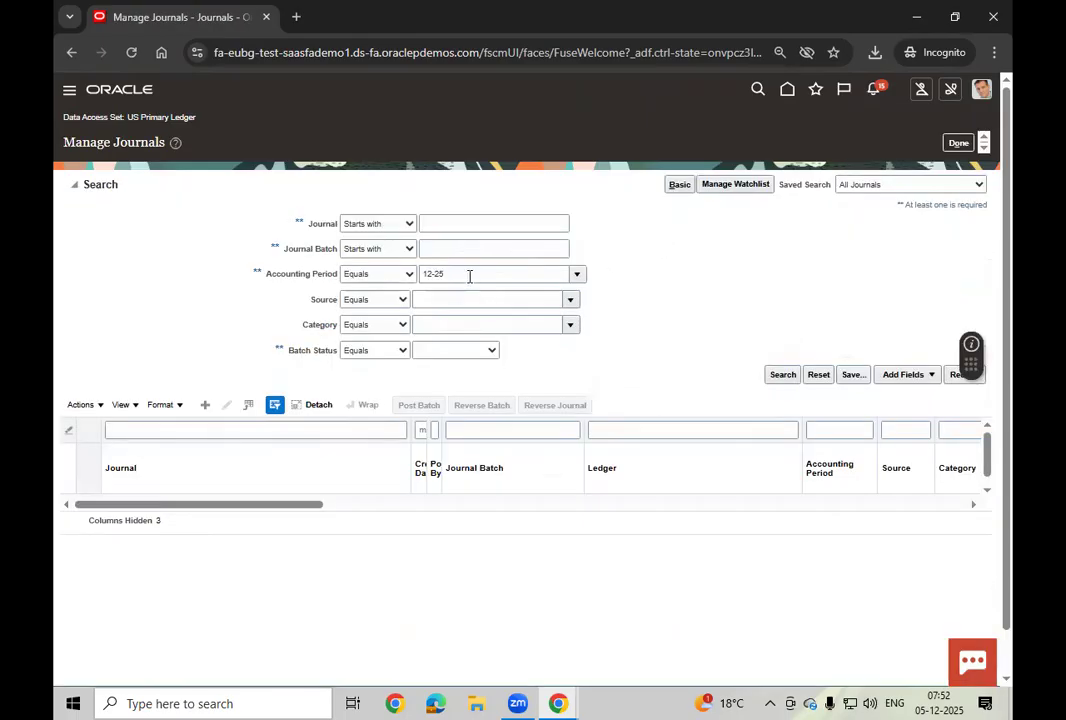
# Search journals for accounting period 12-25, widen the Source column, and filter the results to source Receivables
pyautogui.click(770, 374)
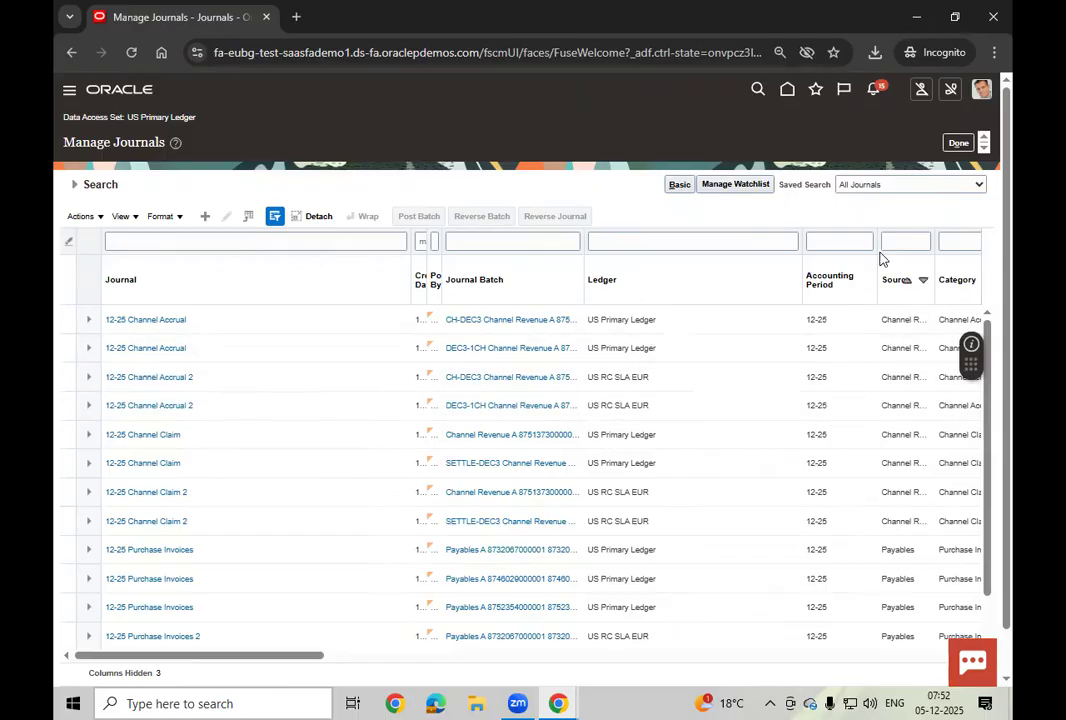
pyautogui.moveTo(876, 247); pyautogui.dragTo(818, 247)
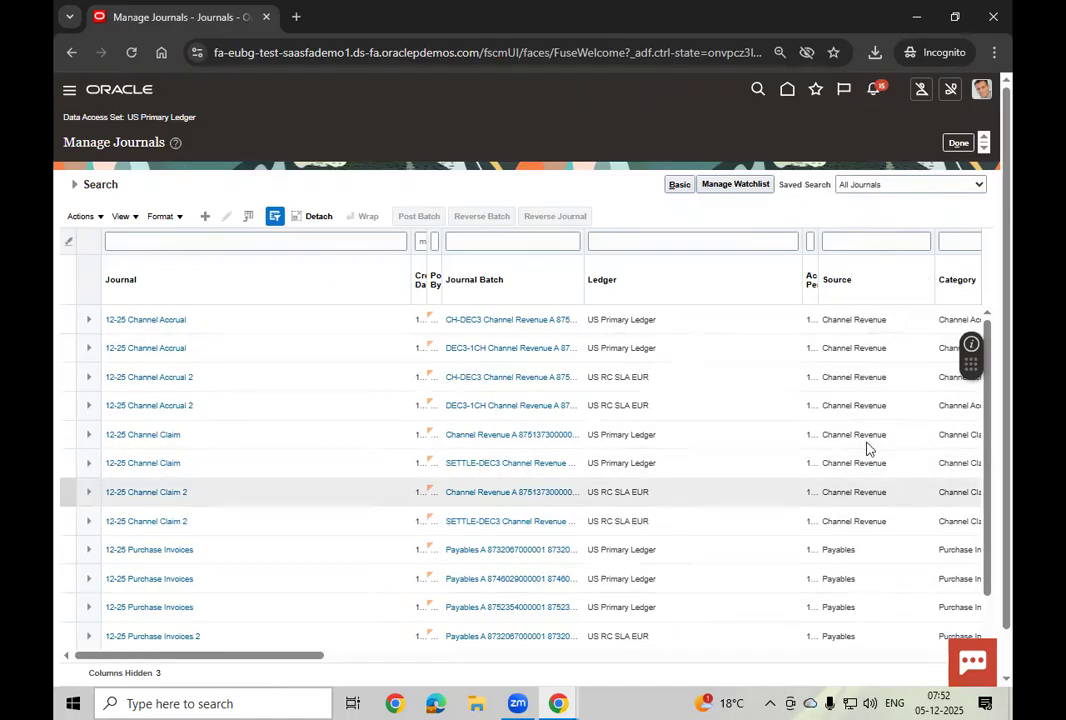
pyautogui.click(850, 240)
pyautogui.write('Receivables')
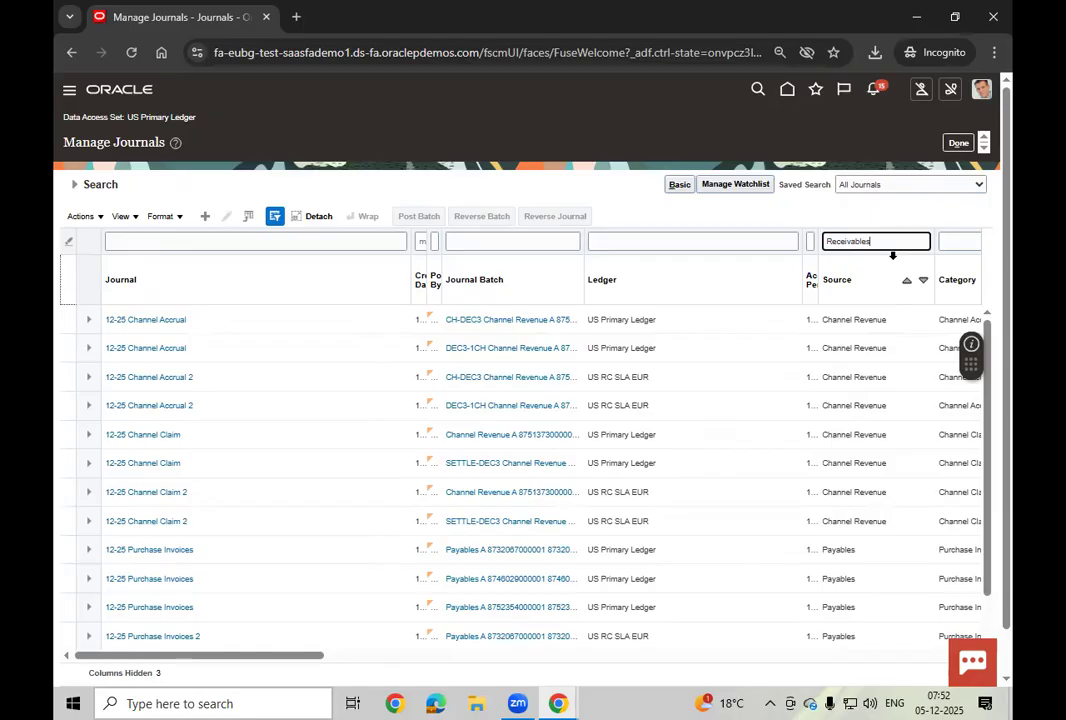
pyautogui.press('Return')
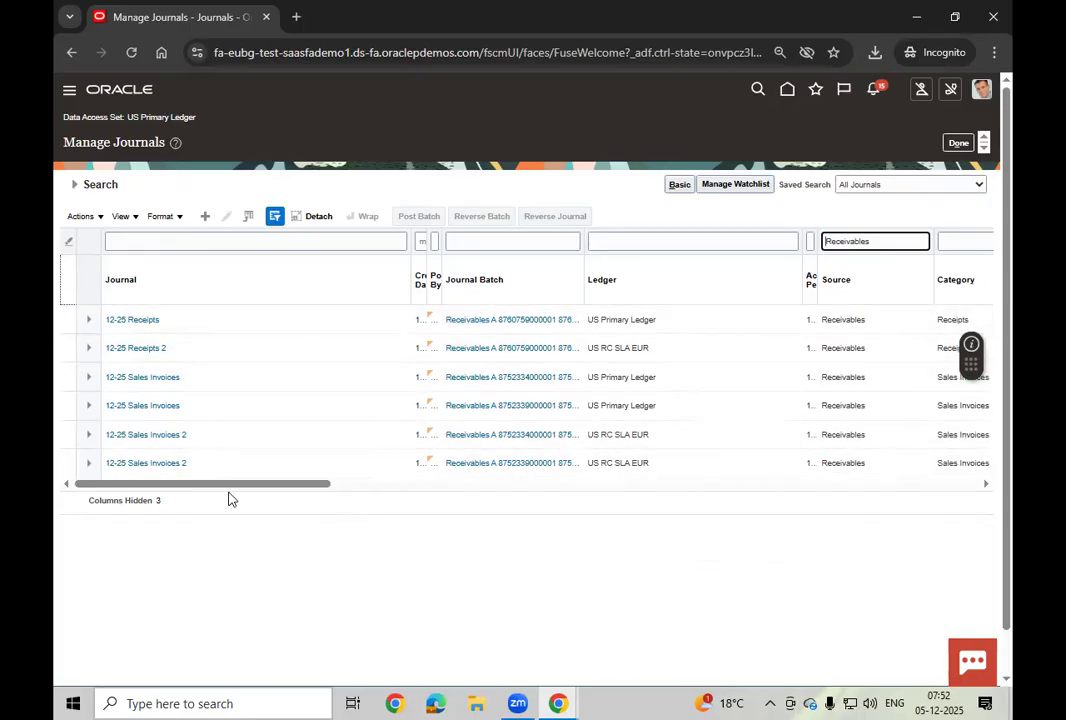
# Open the Receivables journal batch of the 981.00 USD Sales Invoices journal in US Primary Ledger
pyautogui.moveTo(231, 487); pyautogui.dragTo(305, 494)
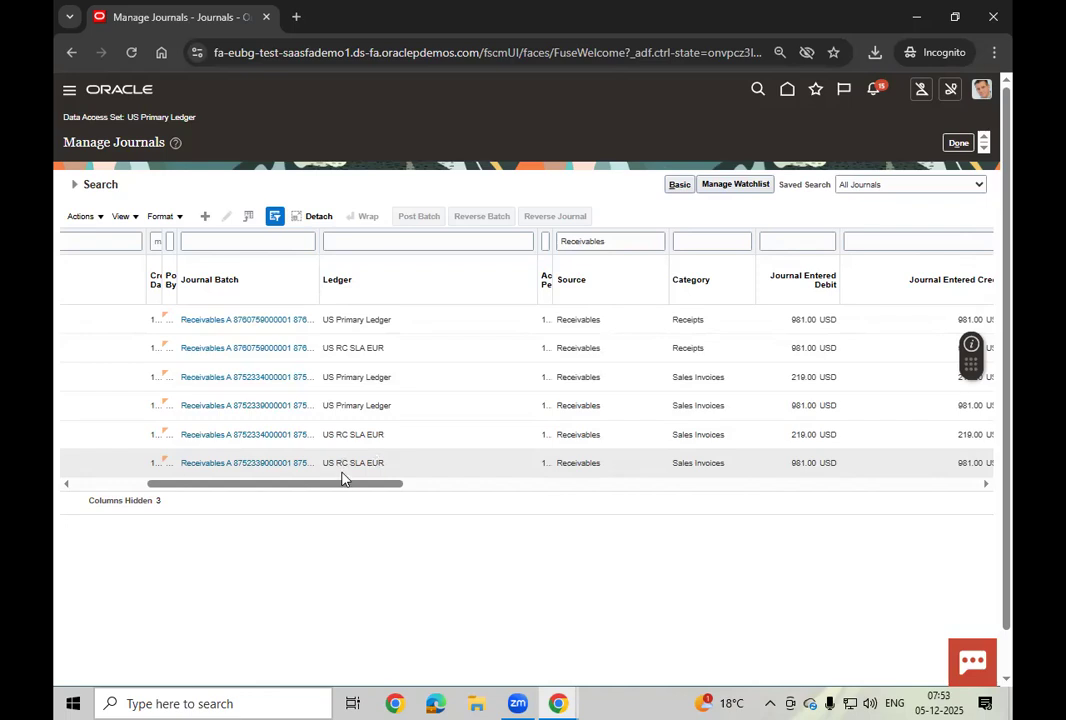
pyautogui.click(389, 403)
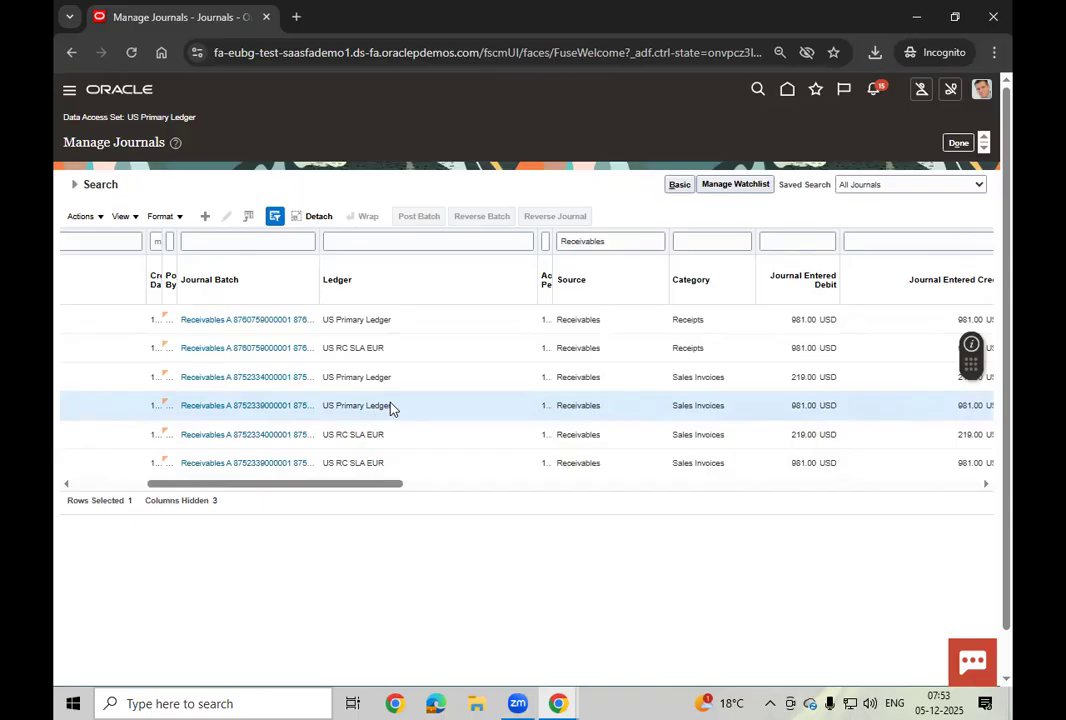
pyautogui.click(234, 405)
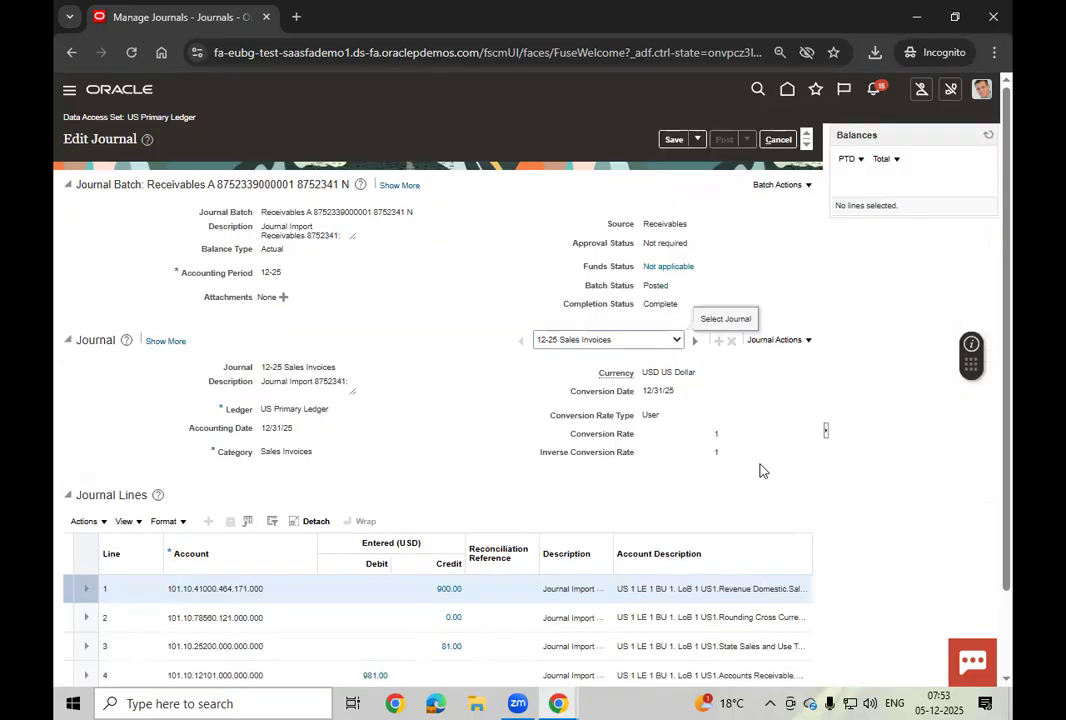
# Examine the account segment descriptions of the revenue, sales tax and accounts receivable lines of the 12-25 Sales Invoices journal
pyautogui.scroll(-2, 760, 470)
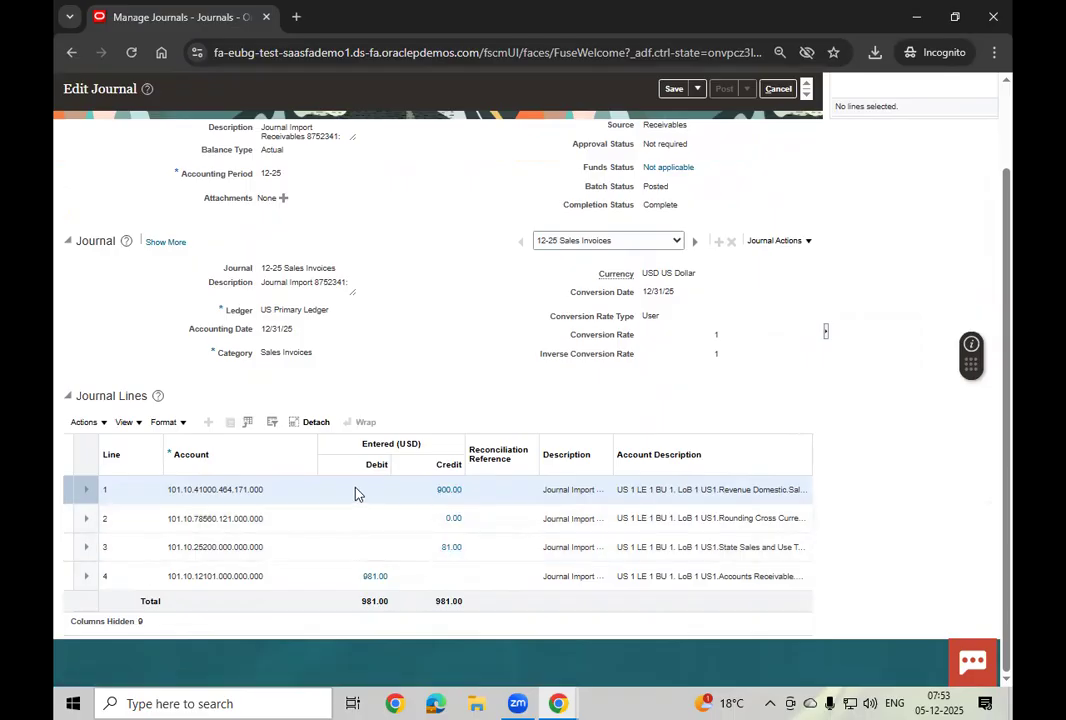
pyautogui.click(240, 490)
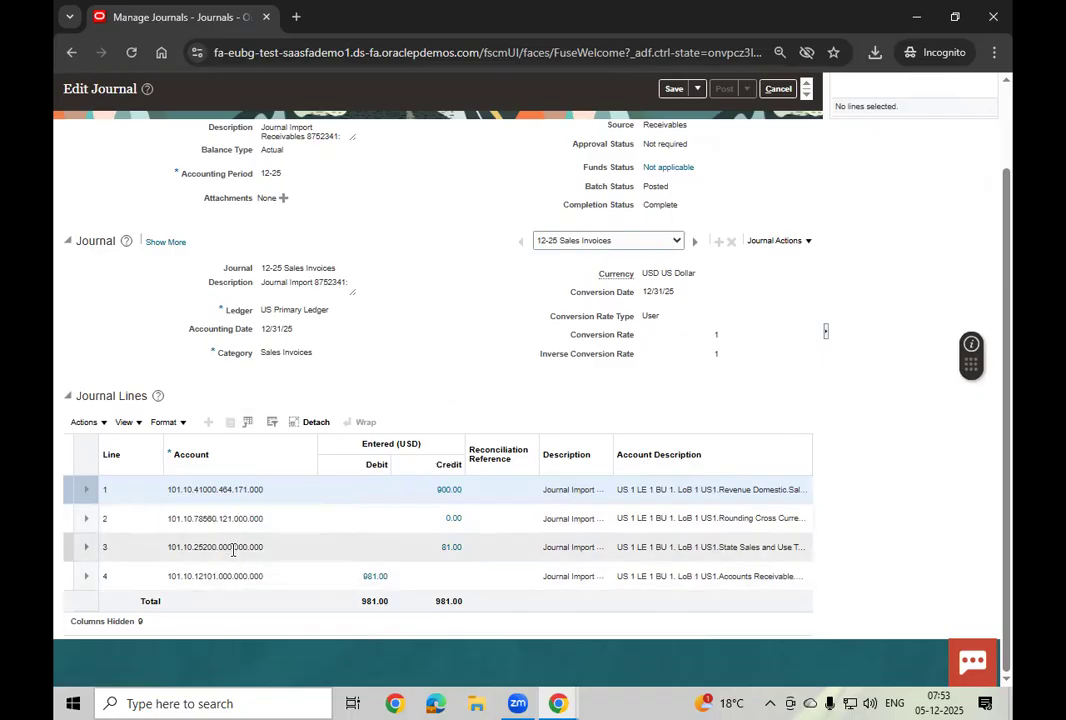
pyautogui.moveTo(233, 547)
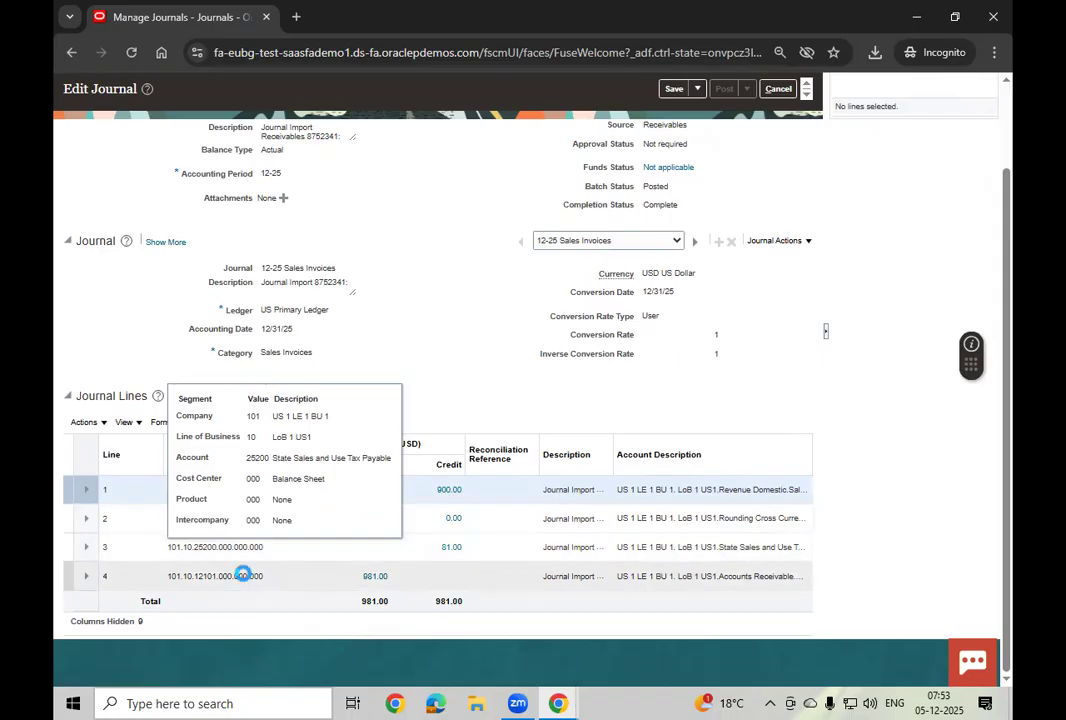
pyautogui.moveTo(243, 575)
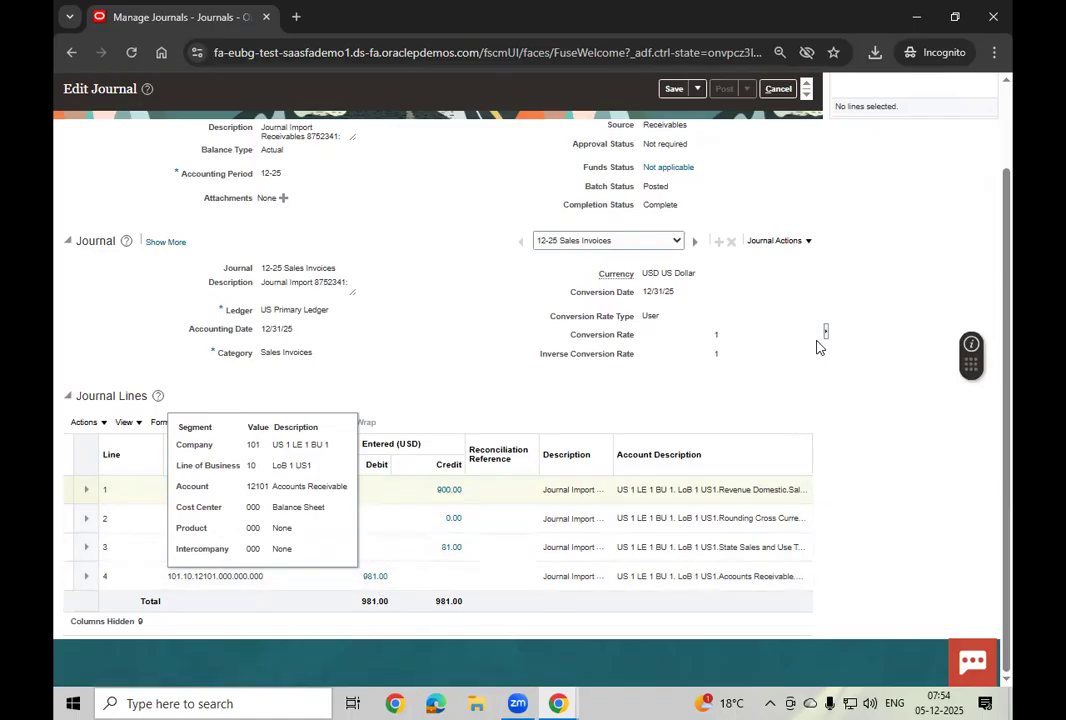
# Drill down from the 981.00 accounts receivable debit to its subledger journal line and check its transaction number
pyautogui.click(374, 580)
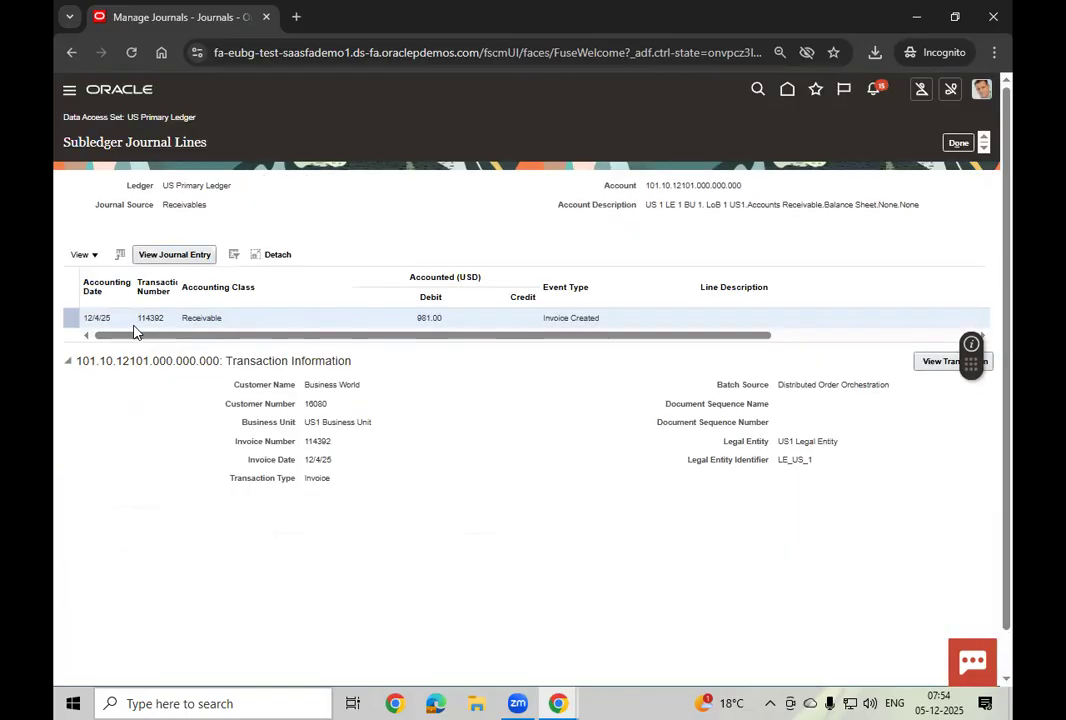
pyautogui.doubleClick(148, 318)
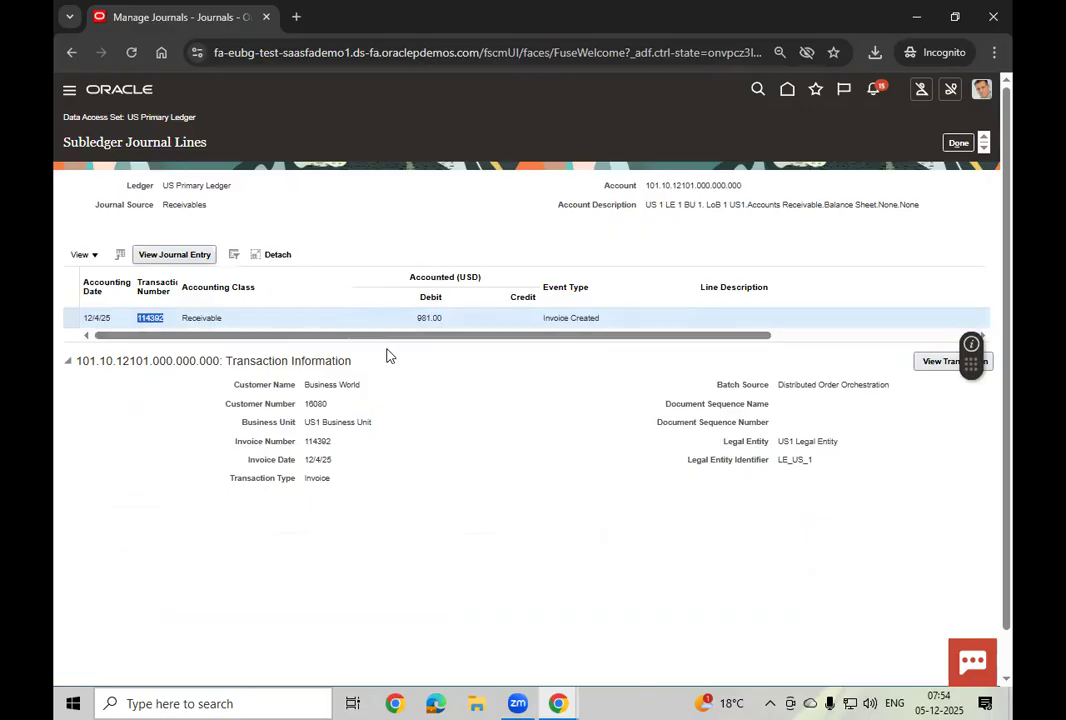
pyautogui.moveTo(474, 337); pyautogui.dragTo(213, 362)
# View the invoice transaction behind the subledger line, checking its reference number and its invoice lines
pyautogui.click(936, 362)
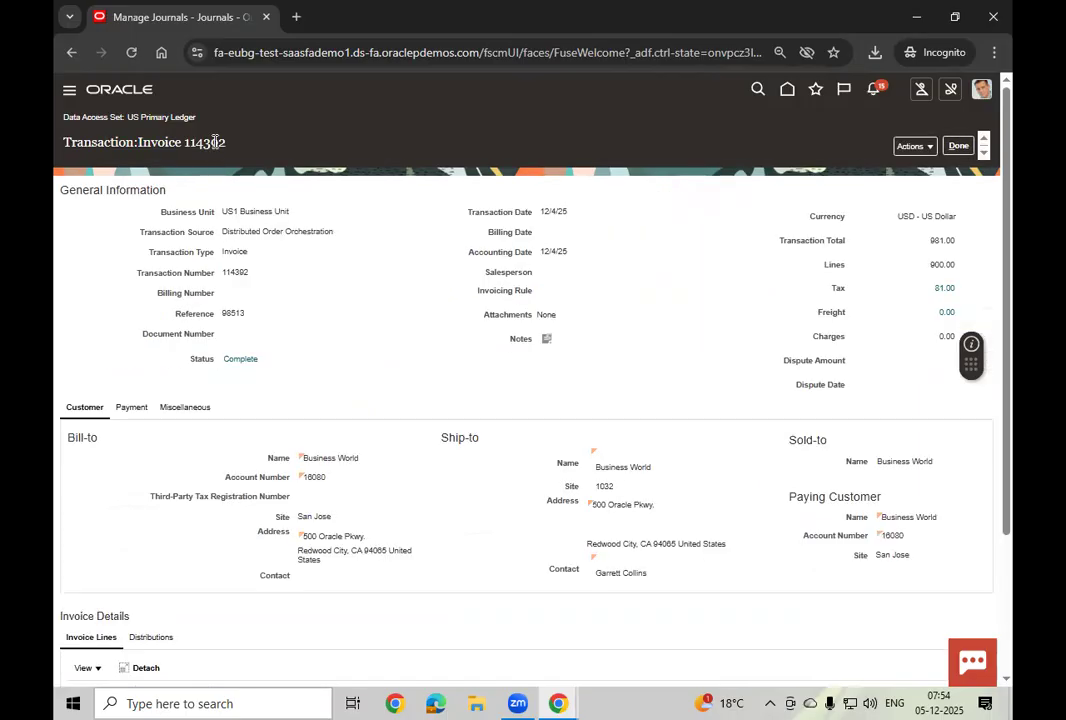
pyautogui.doubleClick(231, 313)
pyautogui.scroll(-2, 502, 485)
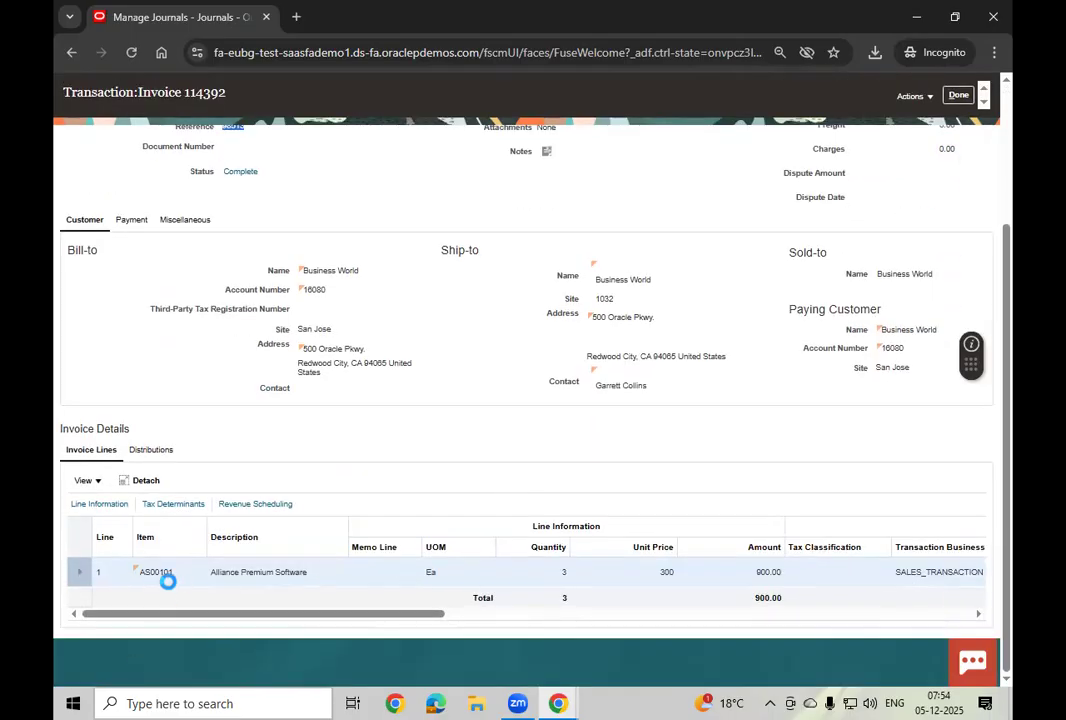
# Close the invoice transaction, its subledger journal lines and the 12-25 Sales Invoices journal to return to the journals list
pyautogui.scroll(2, 459, 552)
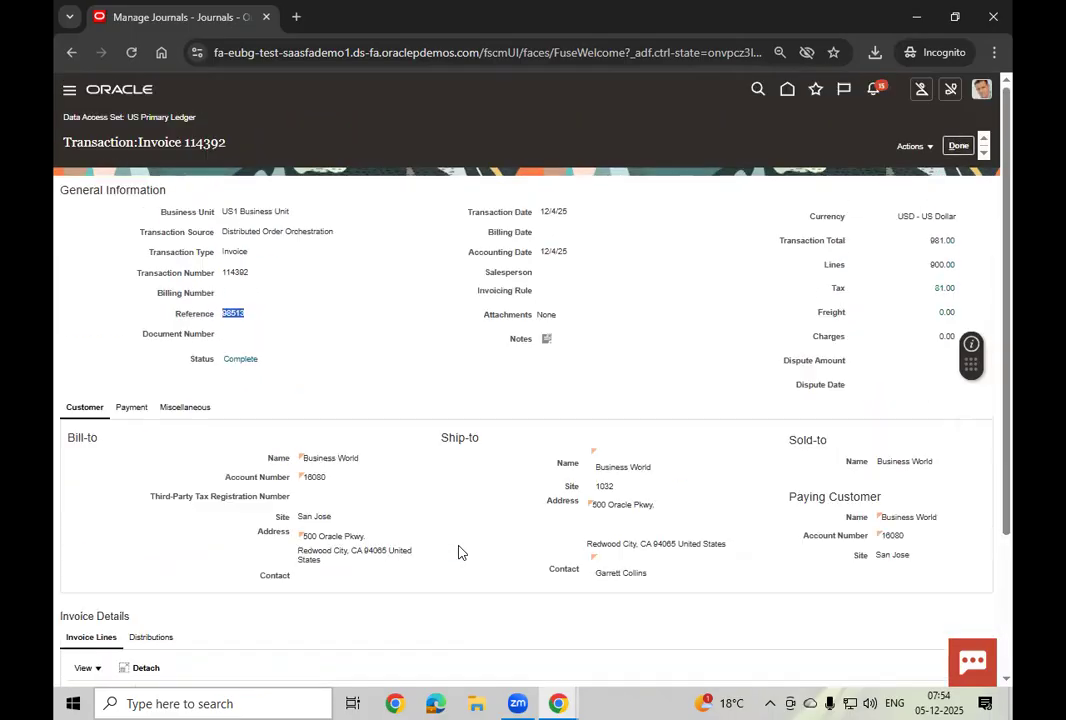
pyautogui.click(958, 145)
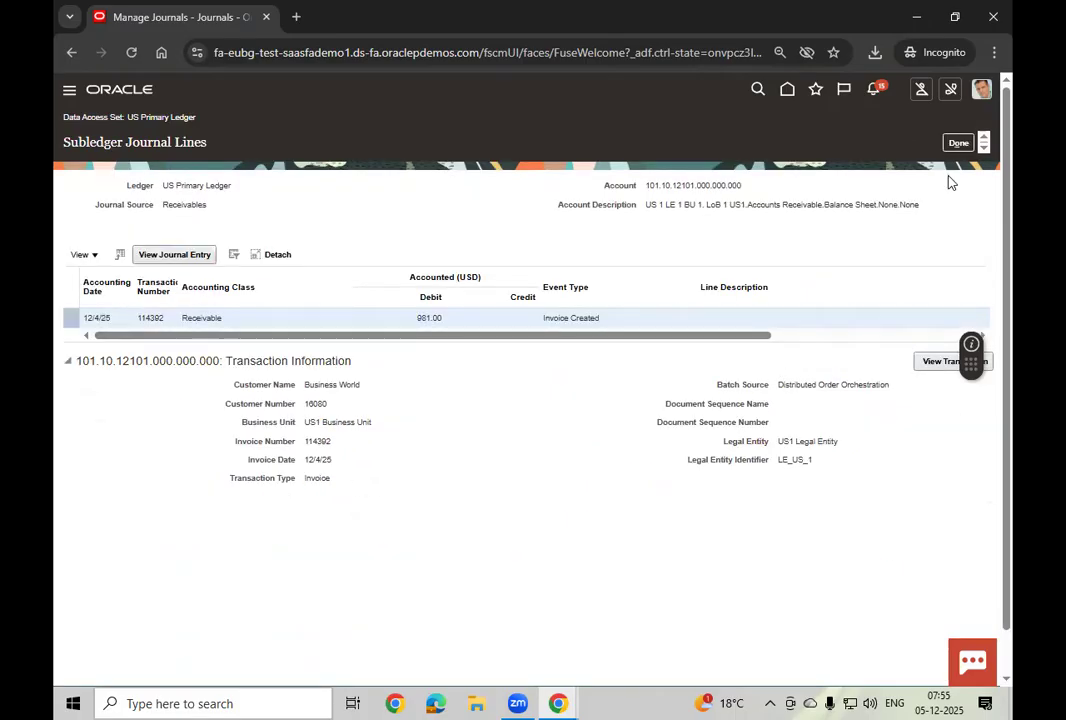
pyautogui.click(958, 143)
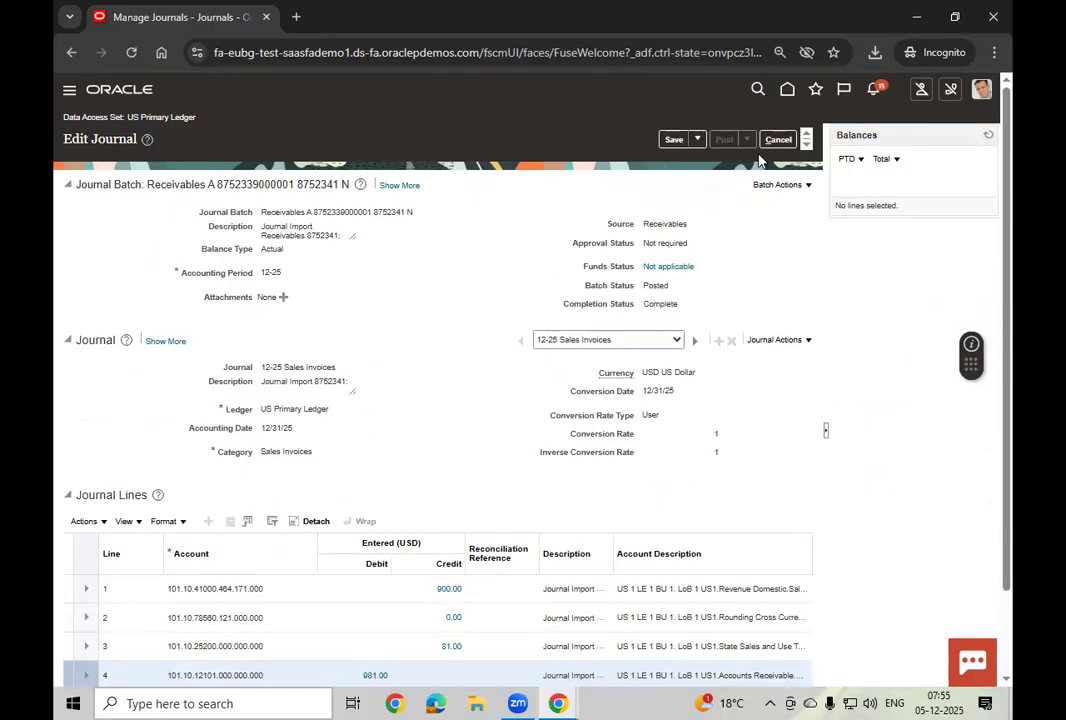
pyautogui.click(777, 141)
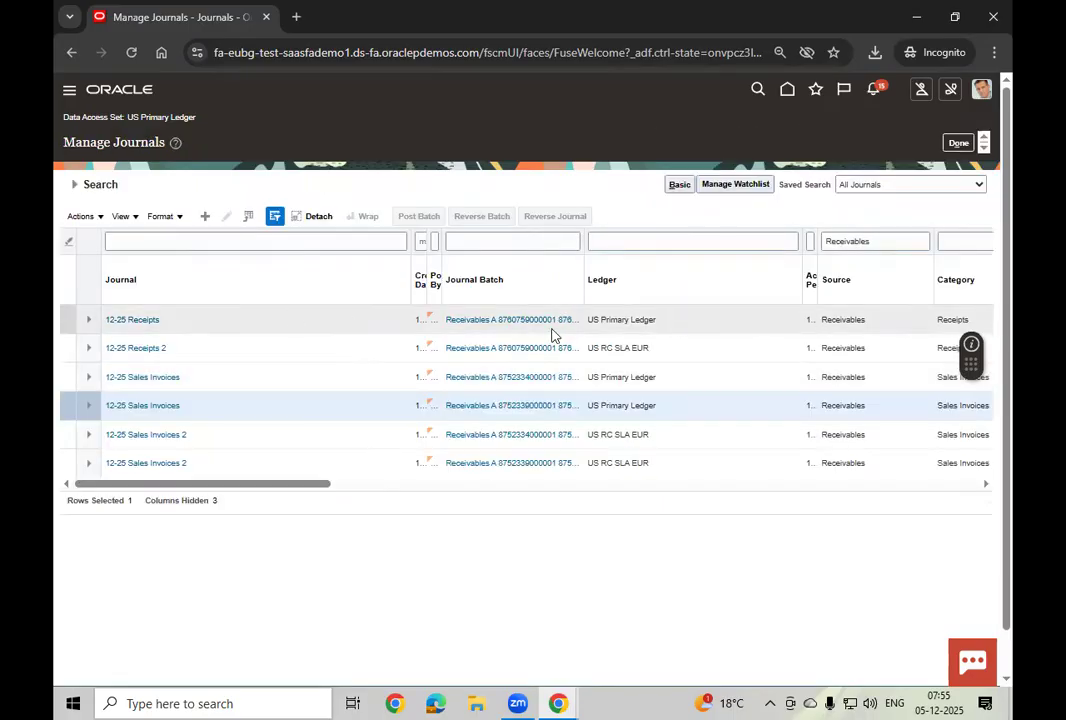
# Open the 12-25 Receipts journal in US Primary Ledger and examine the account segment descriptions of its 981.00 credit and debit lines
pyautogui.click(131, 320)
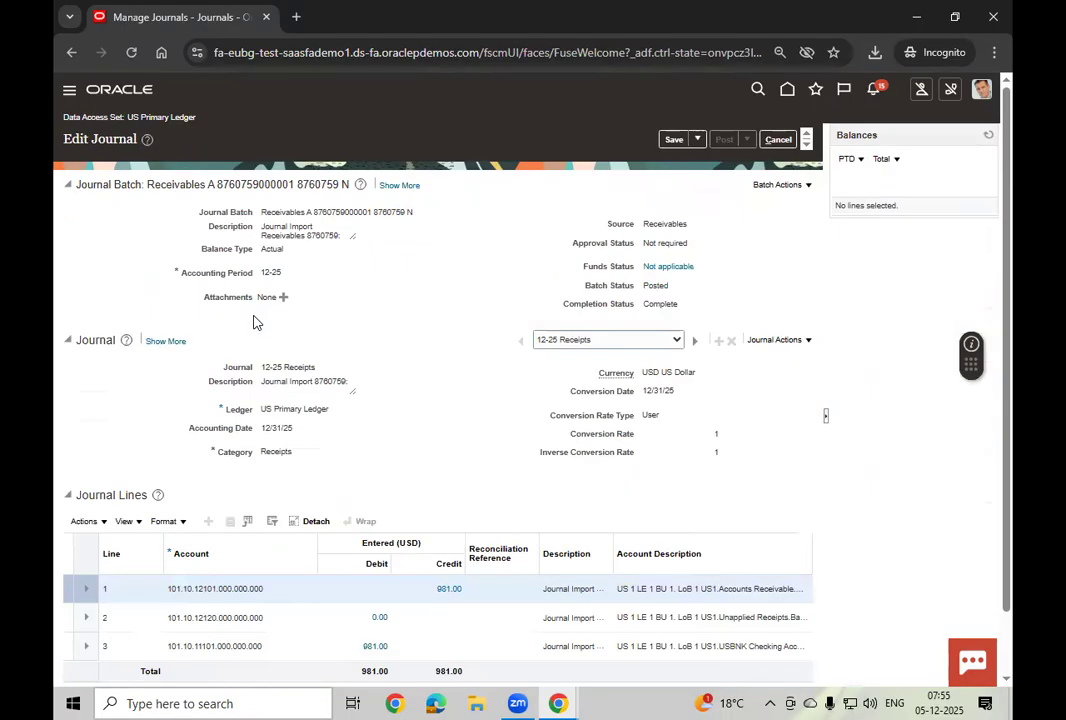
pyautogui.scroll(-1, 411, 510)
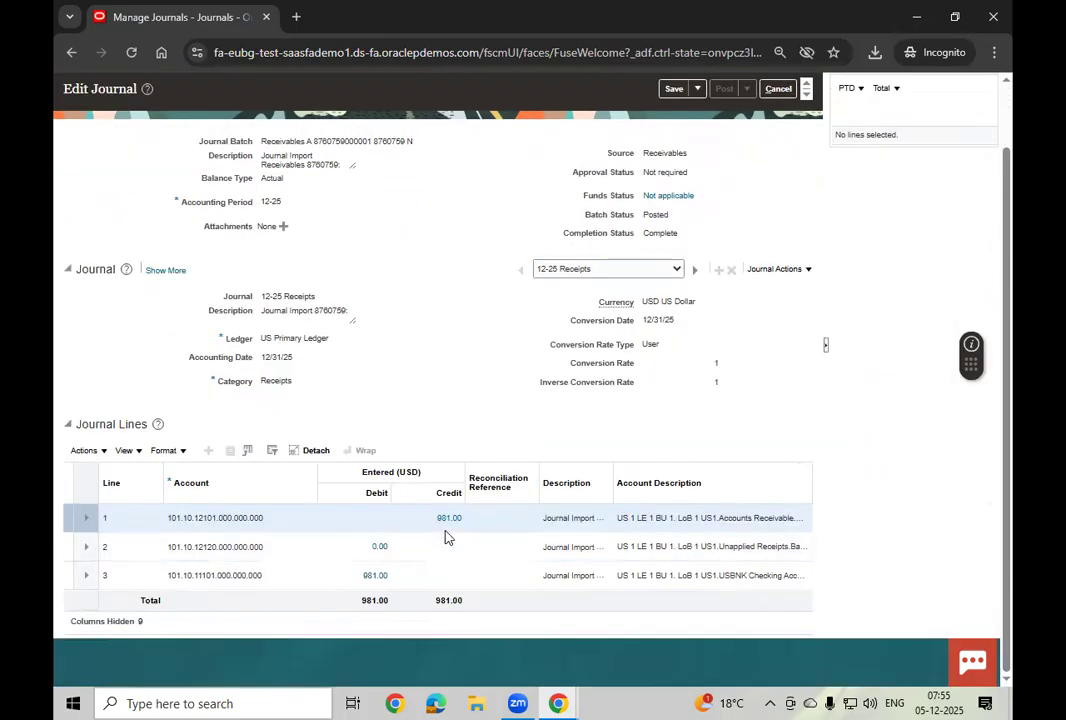
pyautogui.click(209, 517)
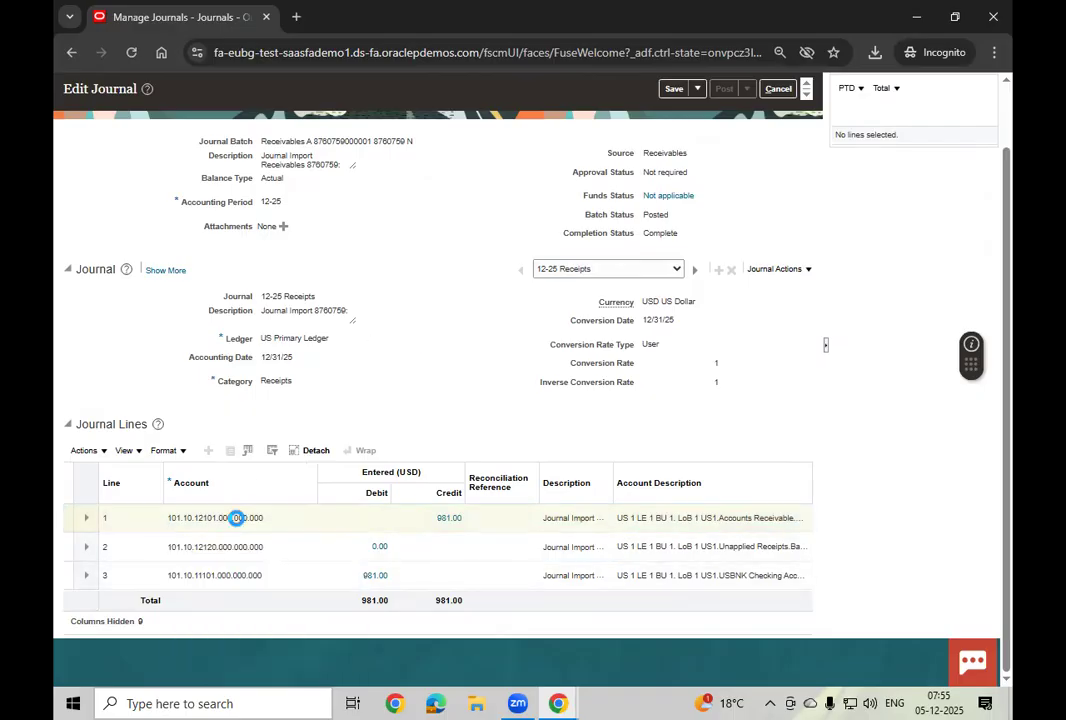
pyautogui.moveTo(238, 519)
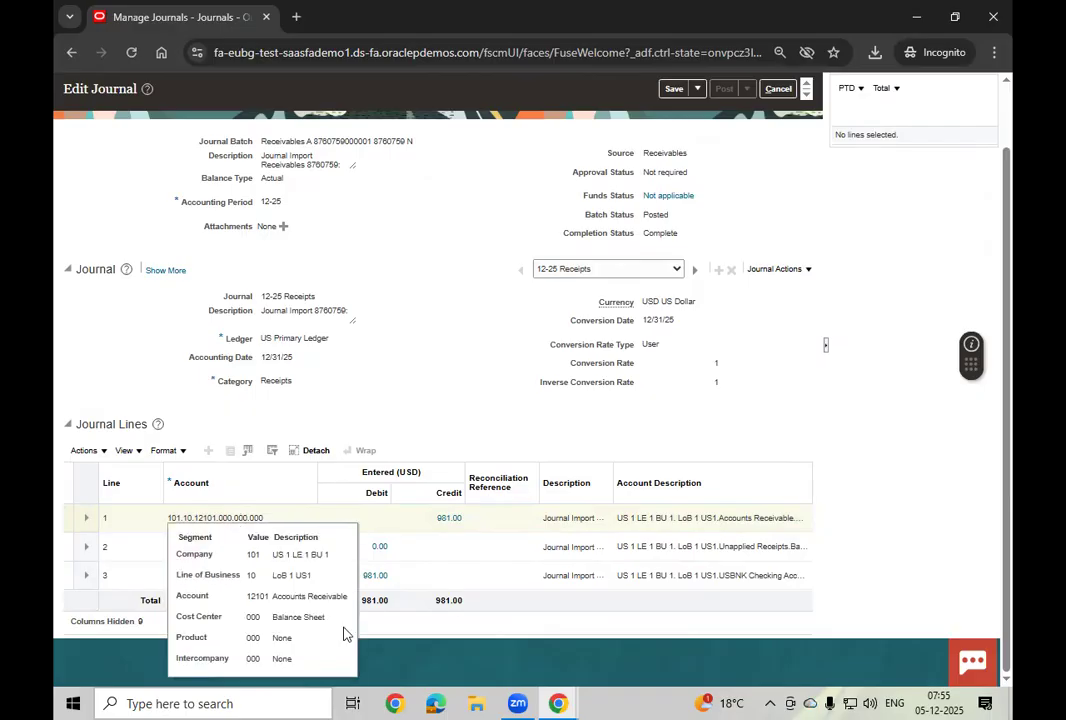
pyautogui.click(404, 574)
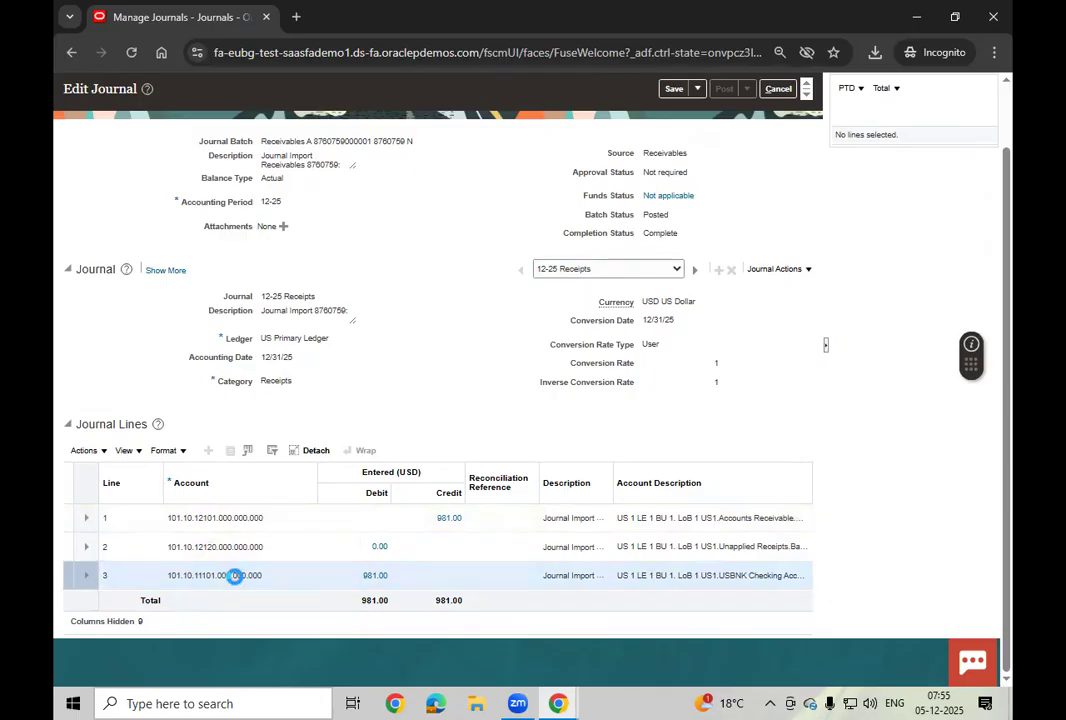
pyautogui.moveTo(234, 577)
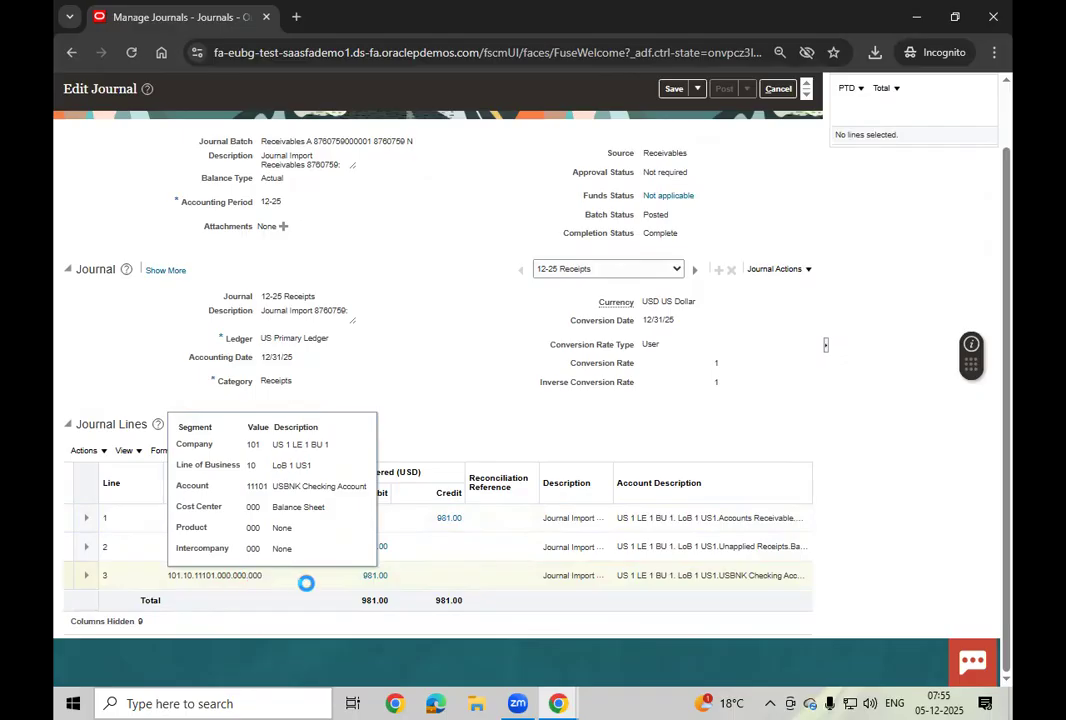
# Drill down from the receipts journal's 981.00 checking account debit to check its subledger transaction number, then close the subledger lines and journal
pyautogui.click(421, 575)
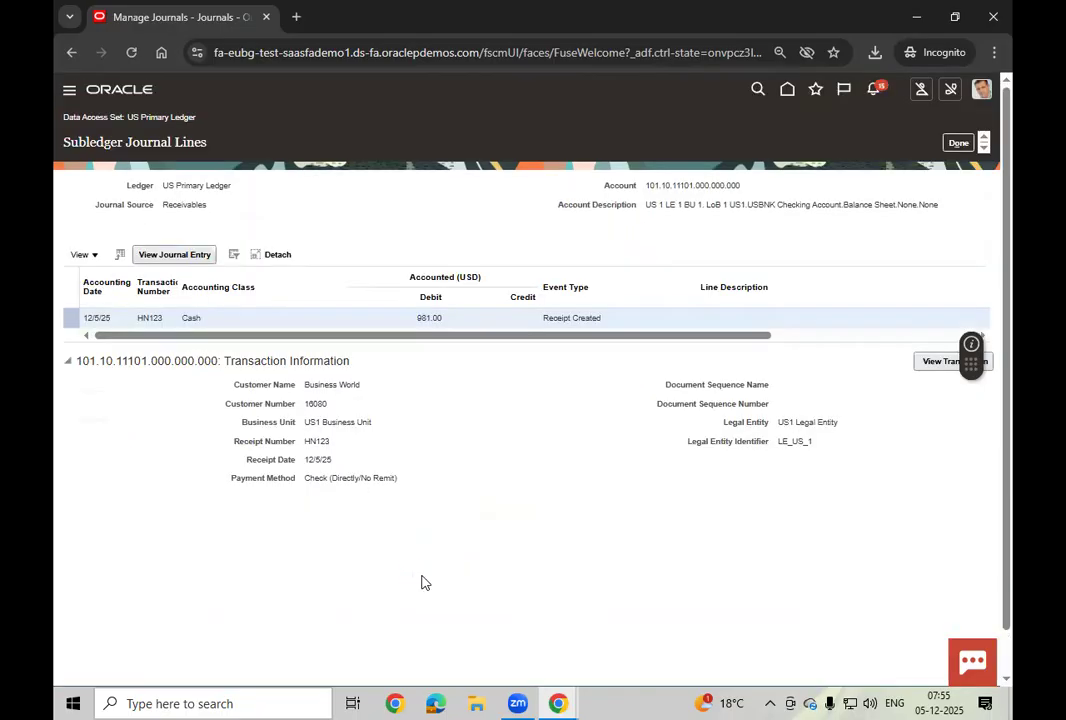
pyautogui.doubleClick(150, 317)
pyautogui.click(957, 142)
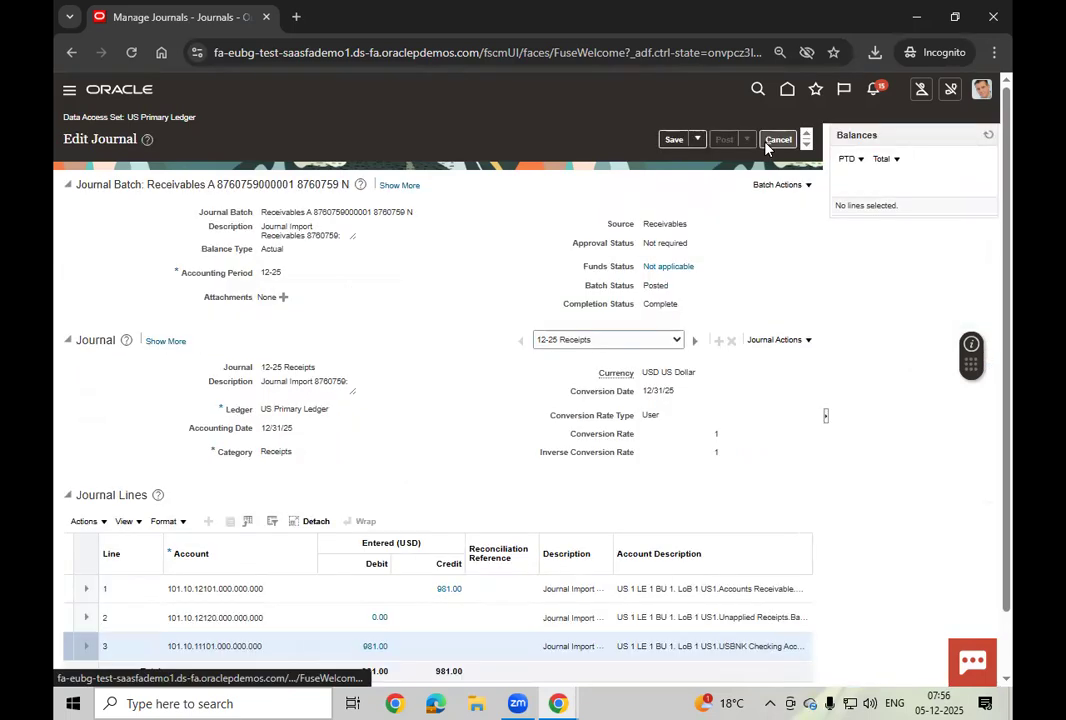
pyautogui.click(777, 140)
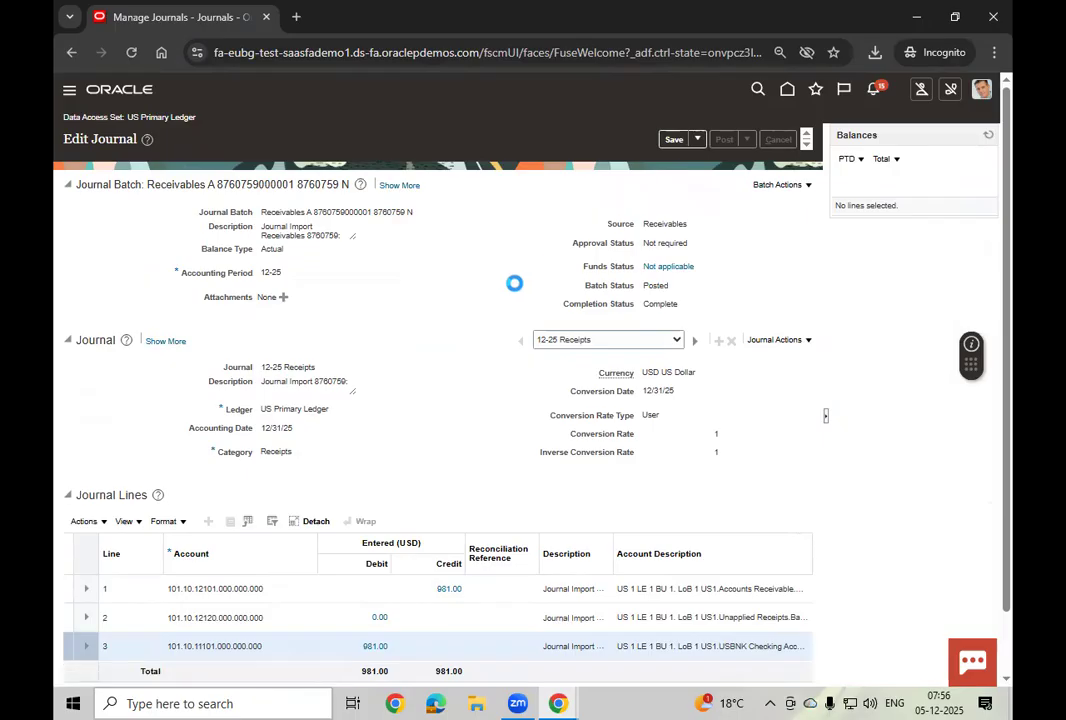